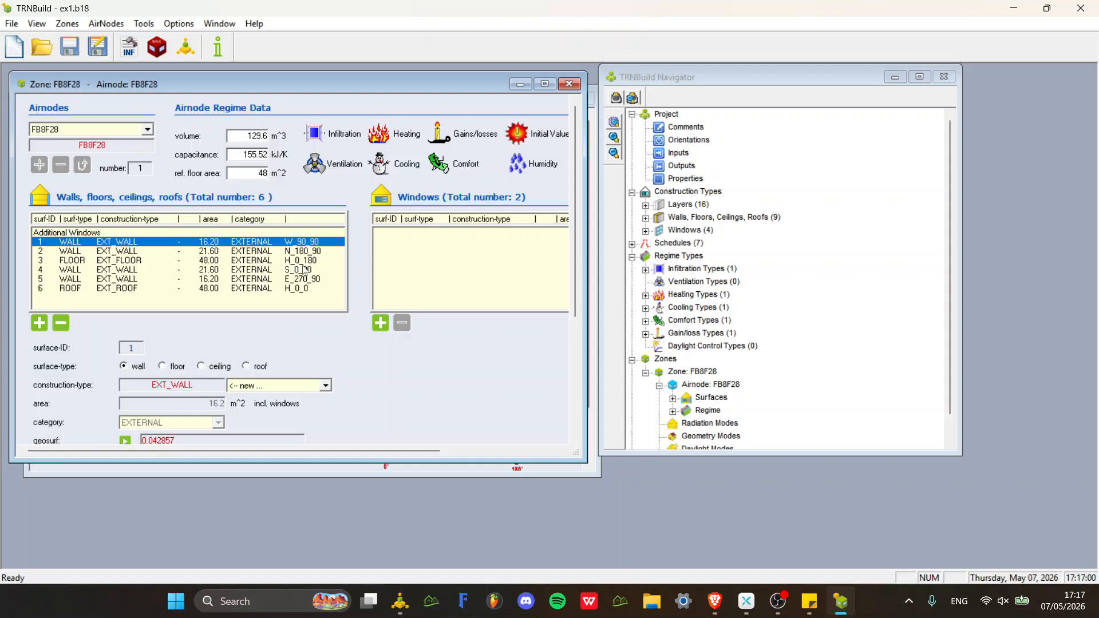
# Maximize the zone view, select south wall 4 (S_0_90), and enable the internal shading factor for window 7.
pyautogui.click(300, 274)
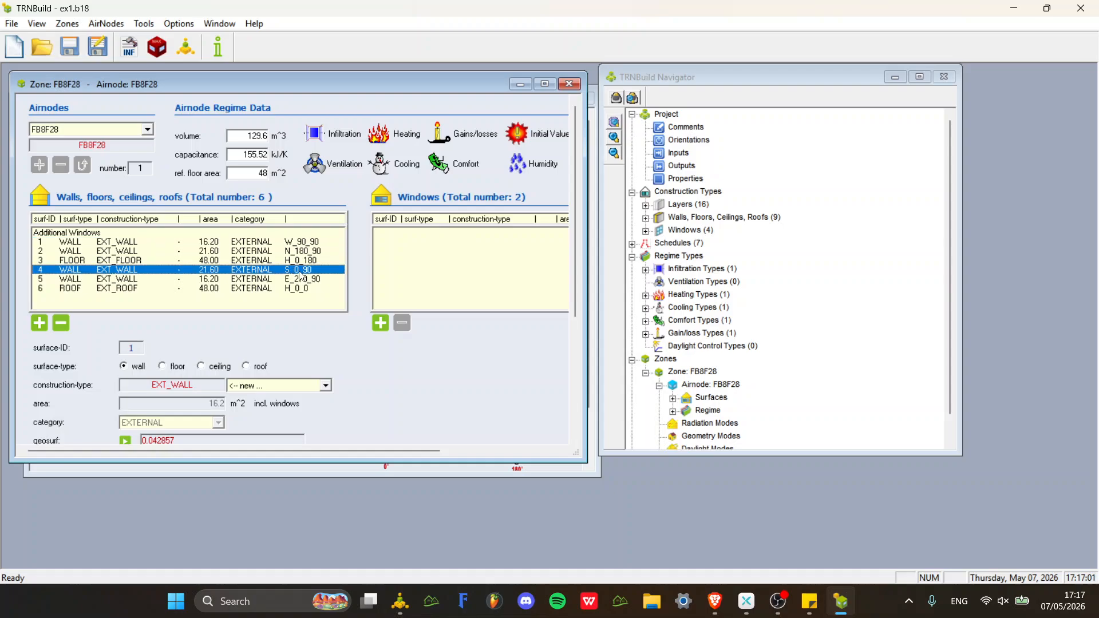
pyautogui.click(546, 85)
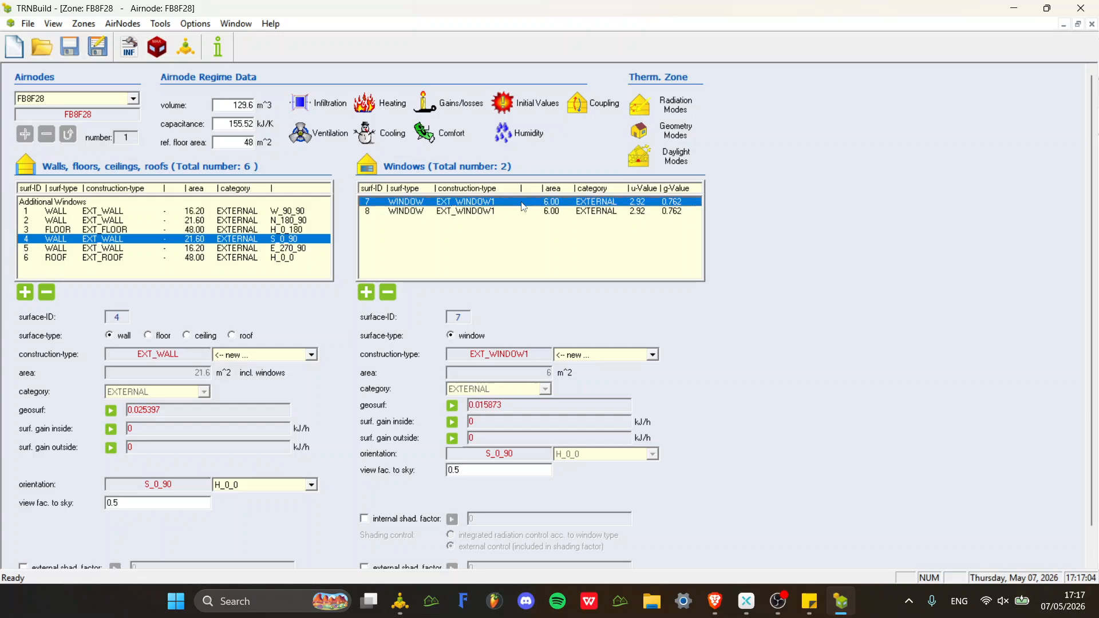
pyautogui.scroll(-1, 522, 207)
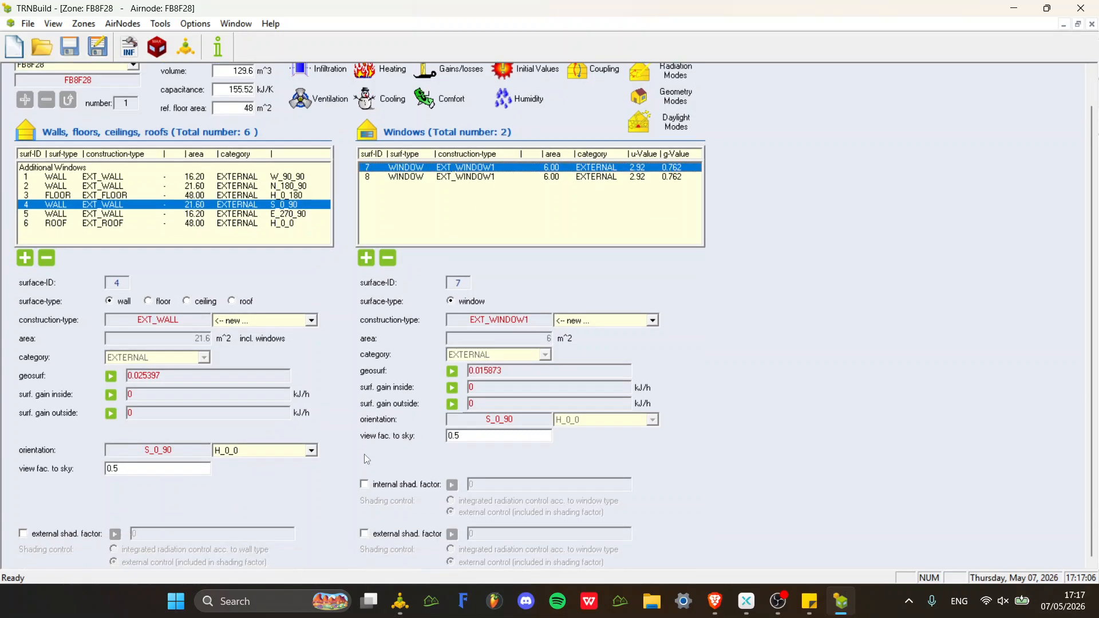
pyautogui.click(364, 484)
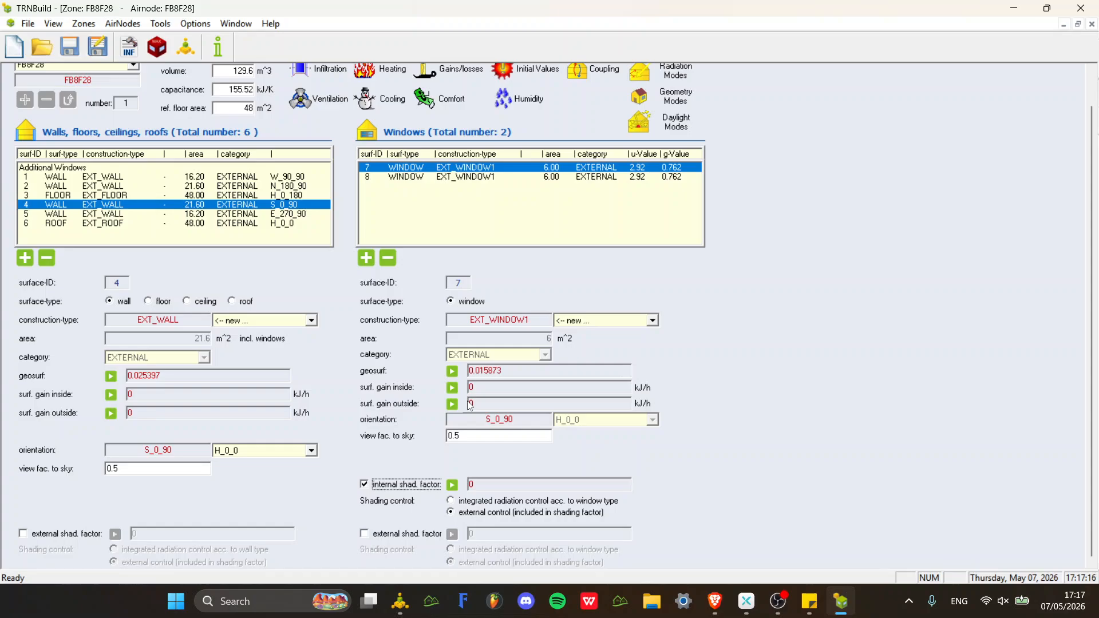
pyautogui.click(231, 205)
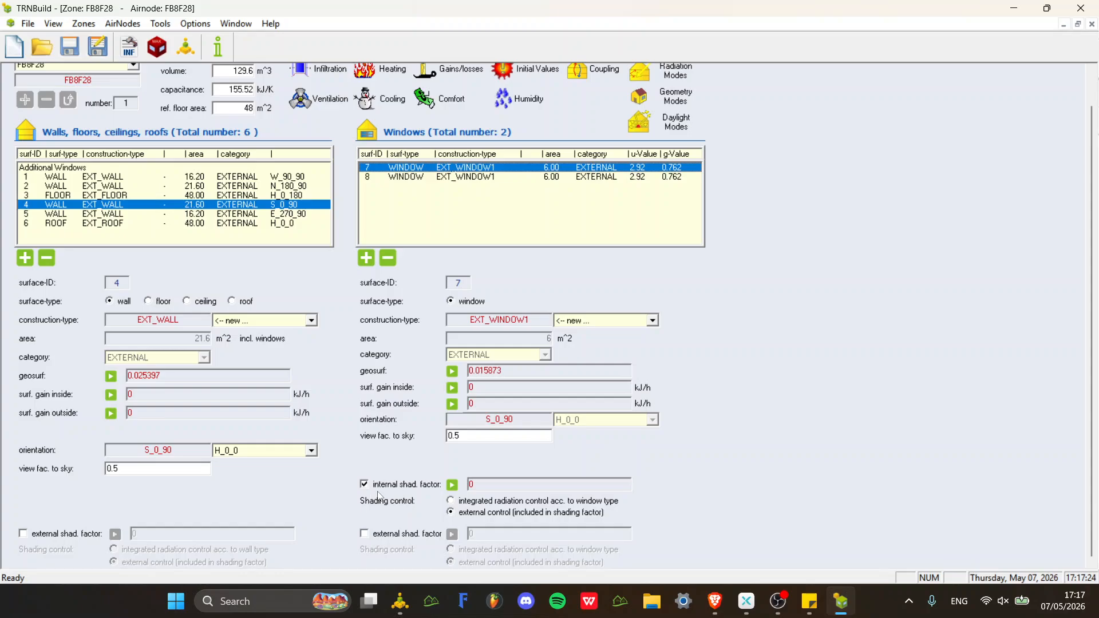
pyautogui.click(777, 596)
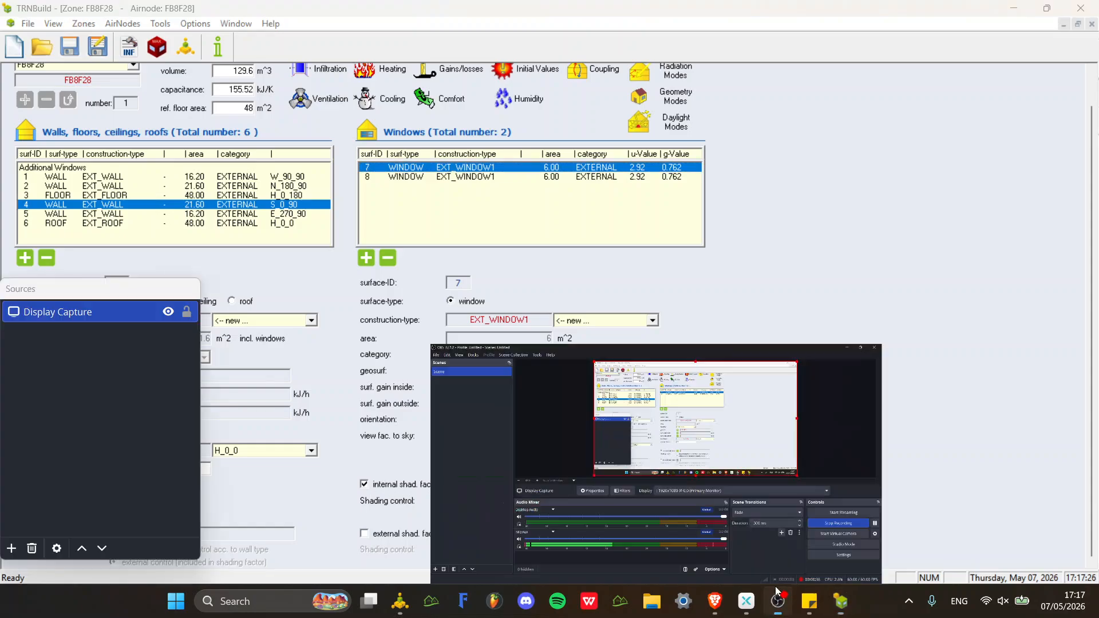
pyautogui.moveTo(621, 8); pyautogui.dragTo(652, 39)
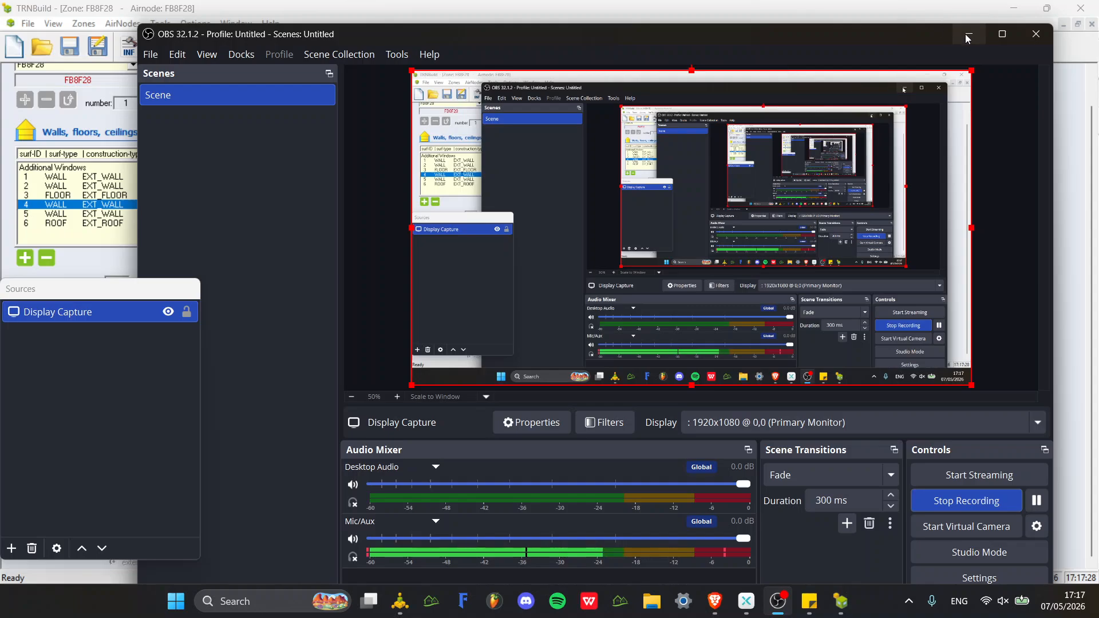
pyautogui.click(967, 36)
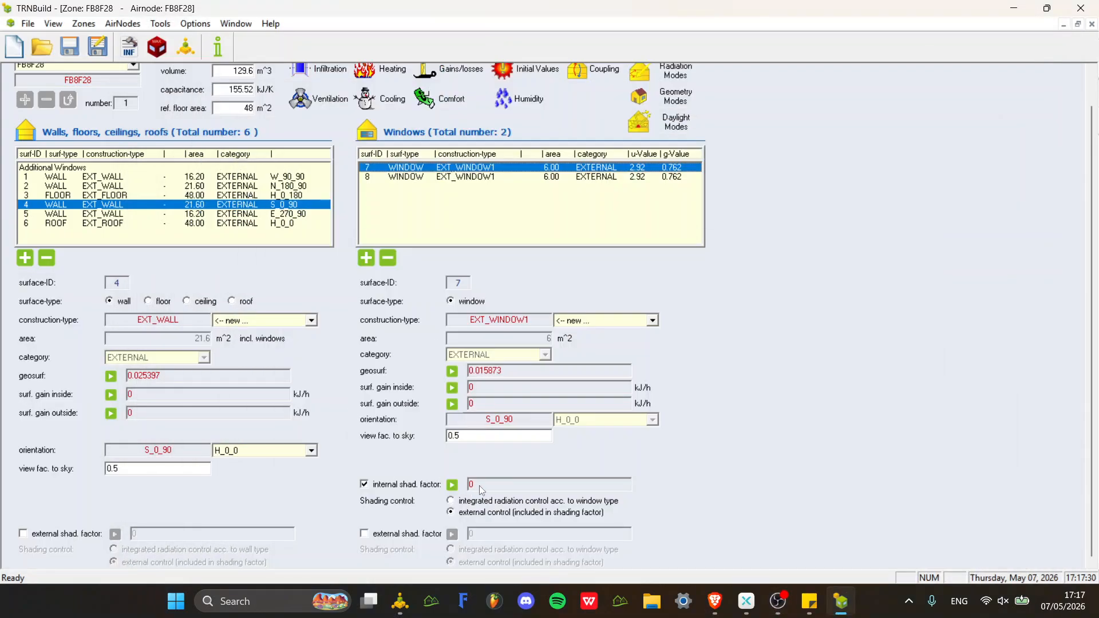
# Set window 7's internal shading factor to a constant value of 0.25.
pyautogui.click(452, 485)
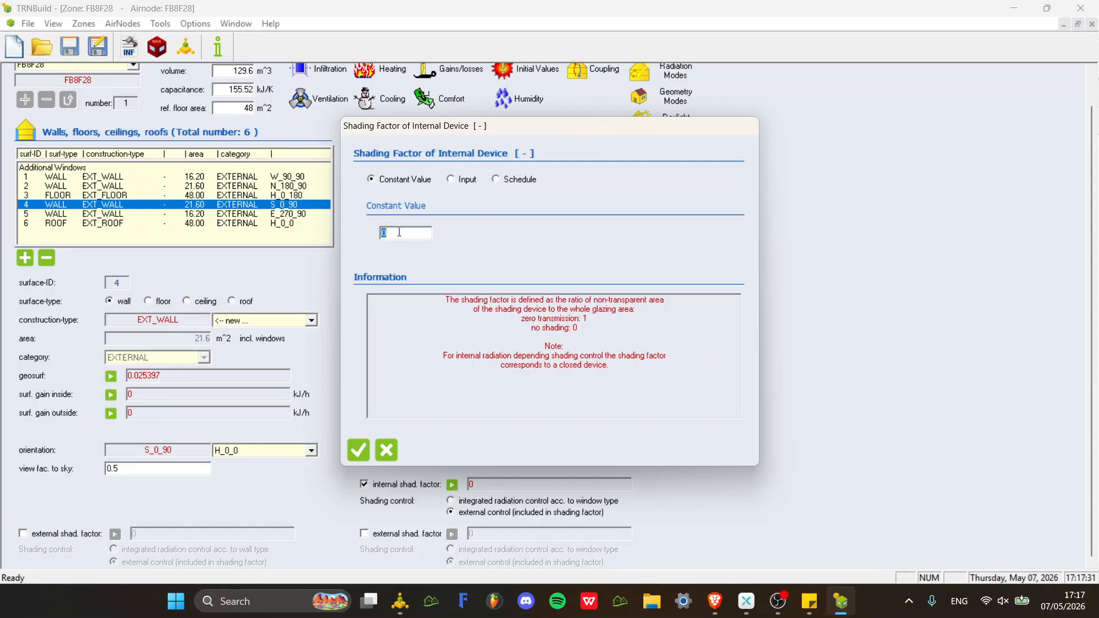
pyautogui.write('0.25')
pyautogui.click(361, 451)
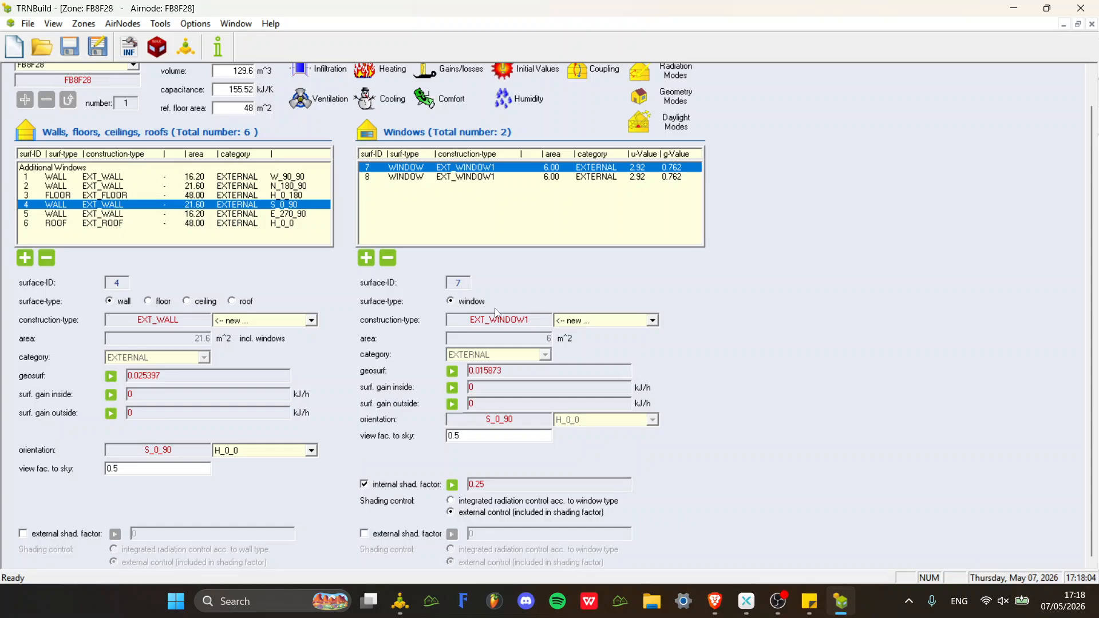
pyautogui.click(399, 601)
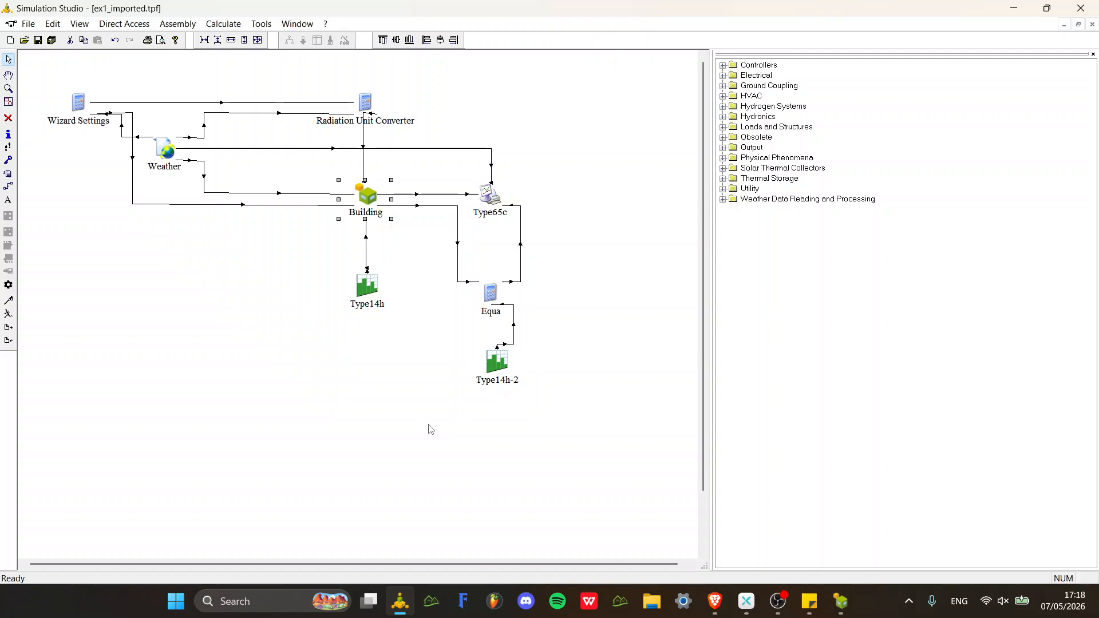
pyautogui.click(496, 364)
pyautogui.click(850, 606)
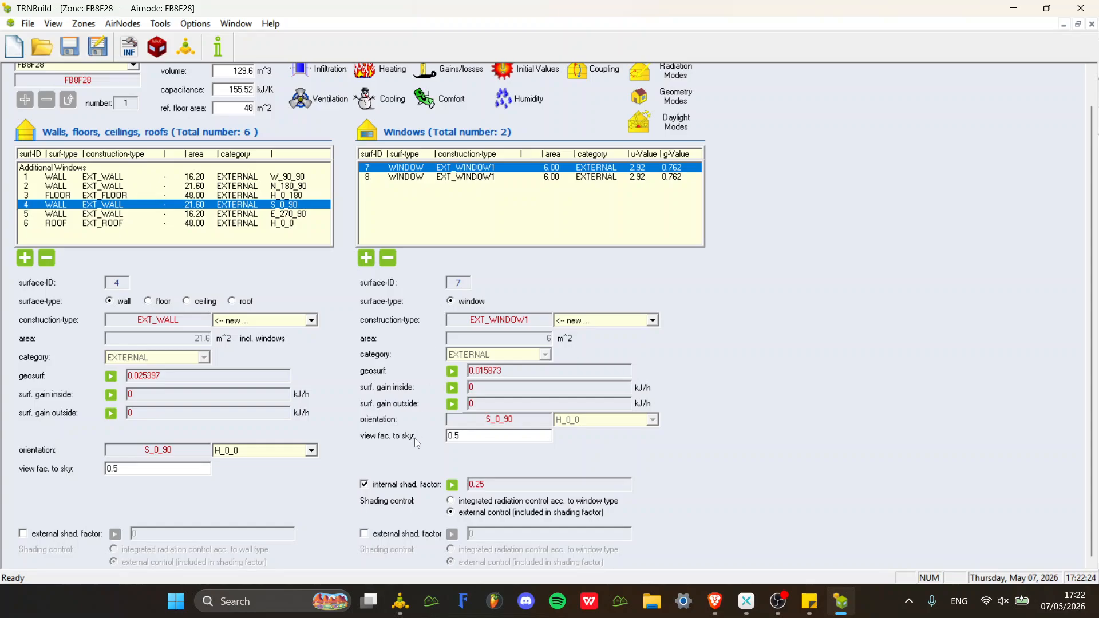
# Switch the definition of window 7's internal shading factor from a constant value to an input.
pyautogui.click(452, 486)
pyautogui.click(451, 179)
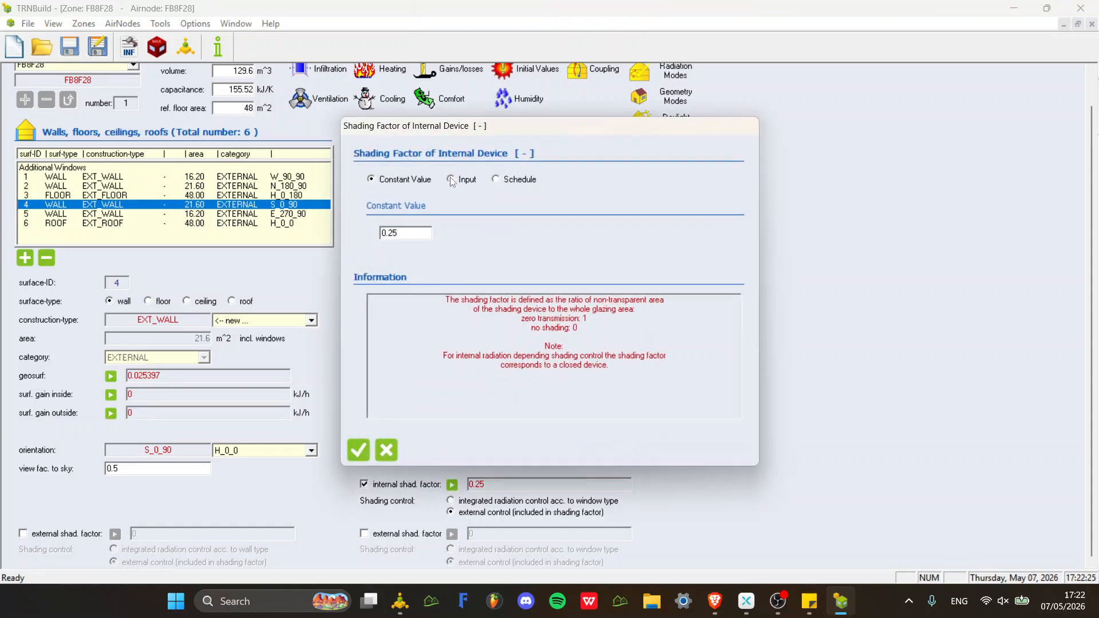
pyautogui.click(641, 251)
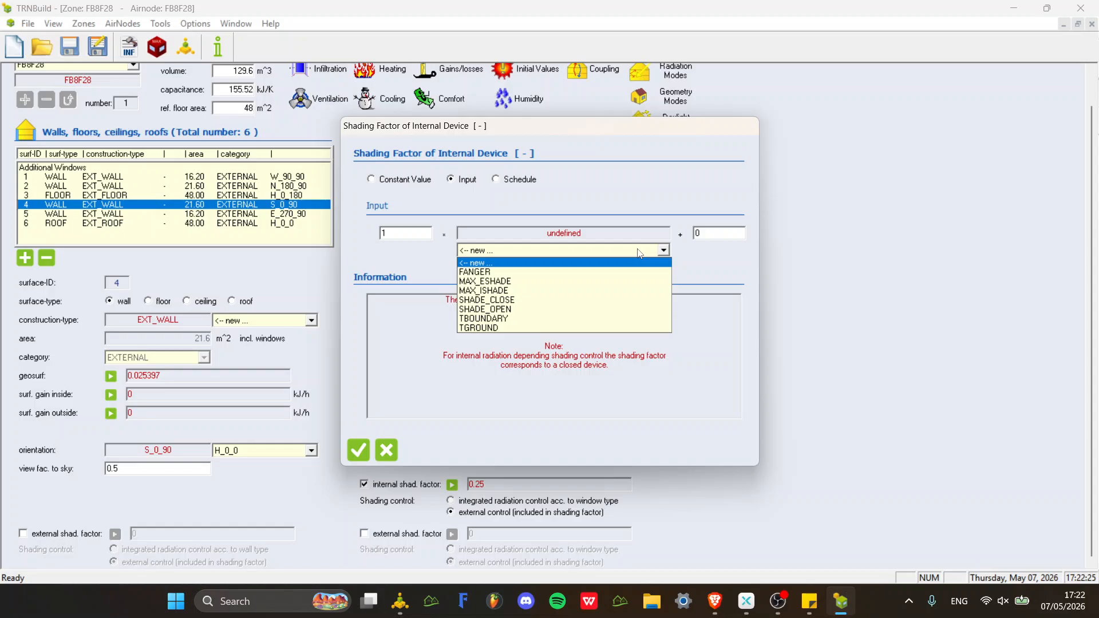
pyautogui.click(641, 252)
pyautogui.click(515, 250)
pyautogui.click(490, 260)
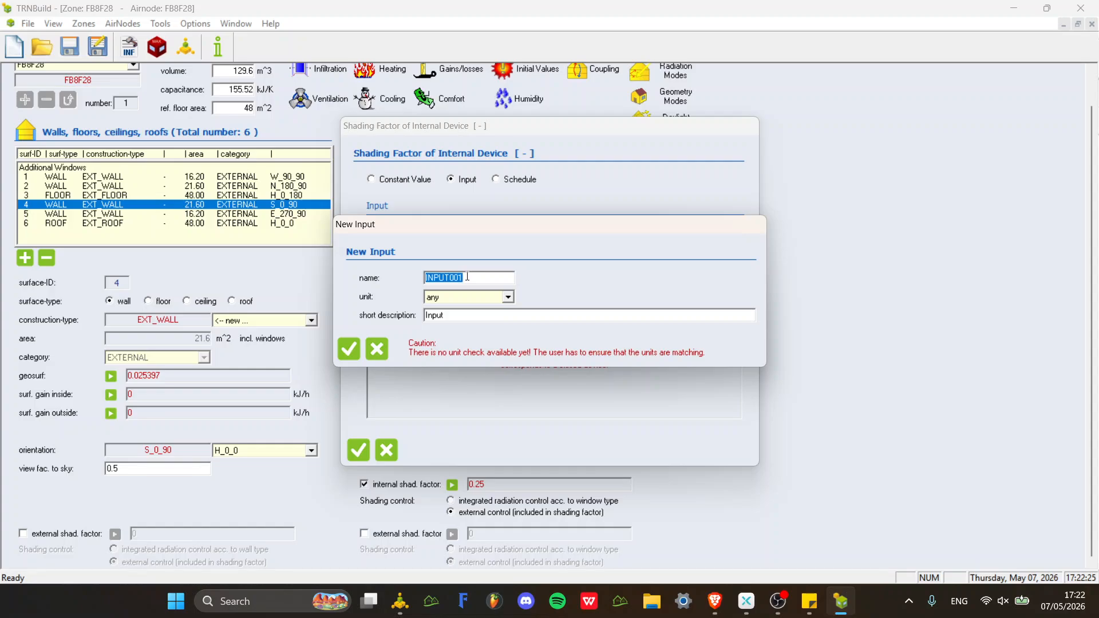
pyautogui.click(378, 349)
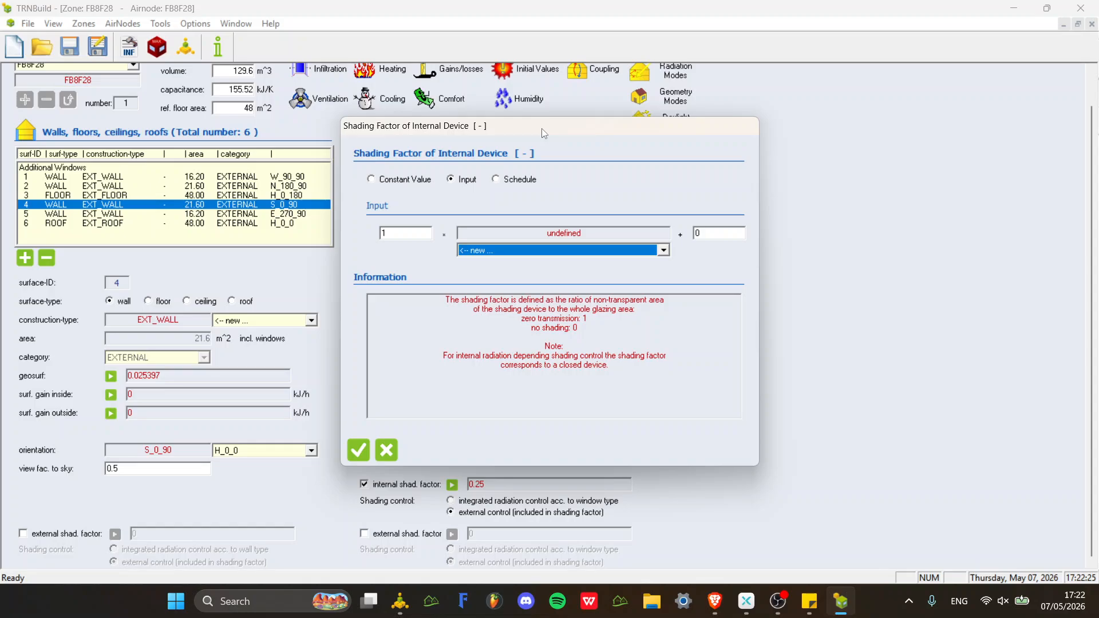
# Create a new input named SHADING and define window 7's internal shading factor as 0.25 times that input.
pyautogui.click(528, 251)
pyautogui.click(510, 262)
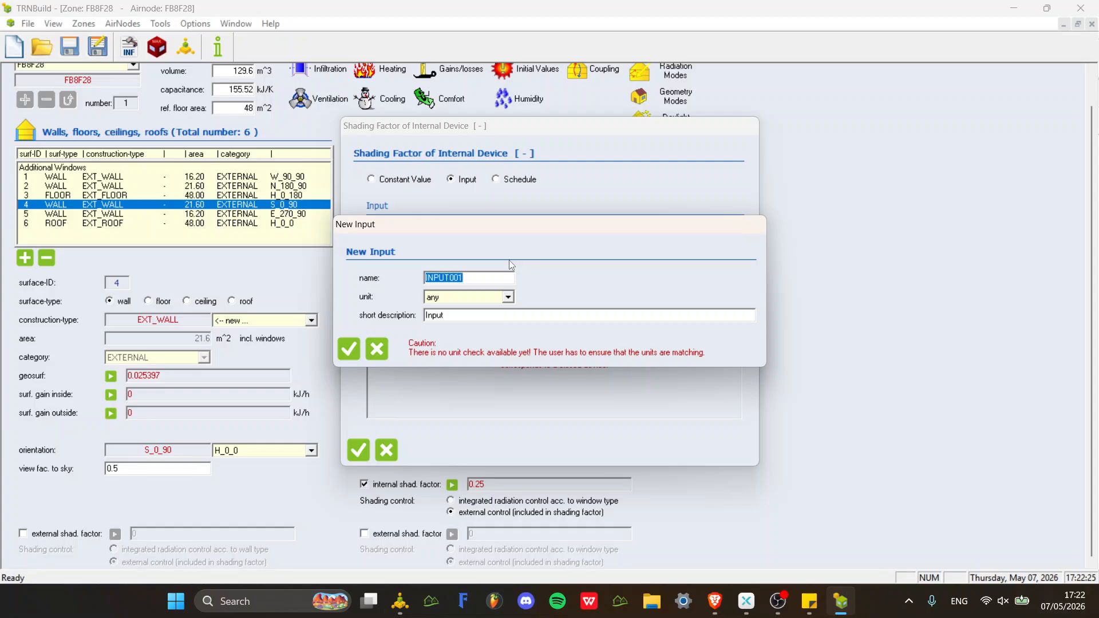
pyautogui.write('SHADING')
pyautogui.click(351, 355)
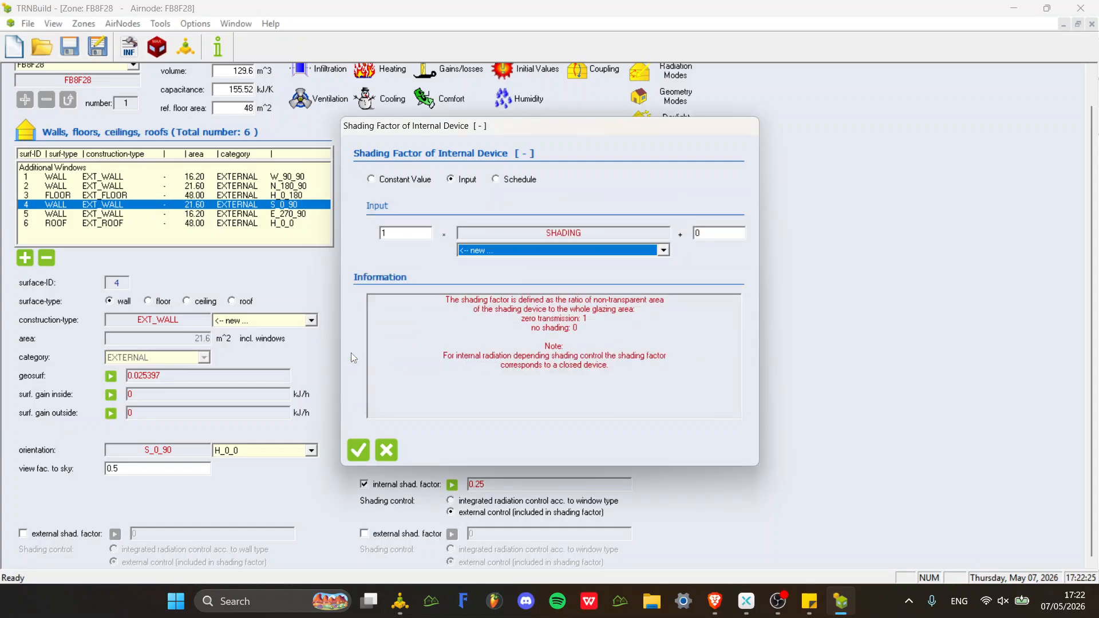
pyautogui.doubleClick(393, 234)
pyautogui.write('0.25')
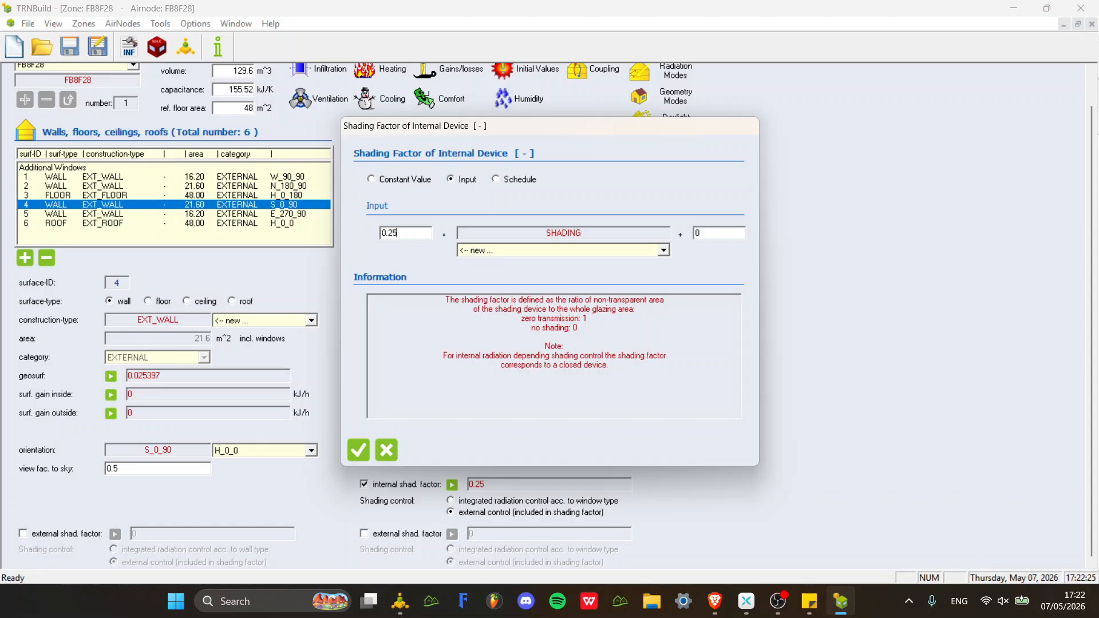
pyautogui.click(357, 451)
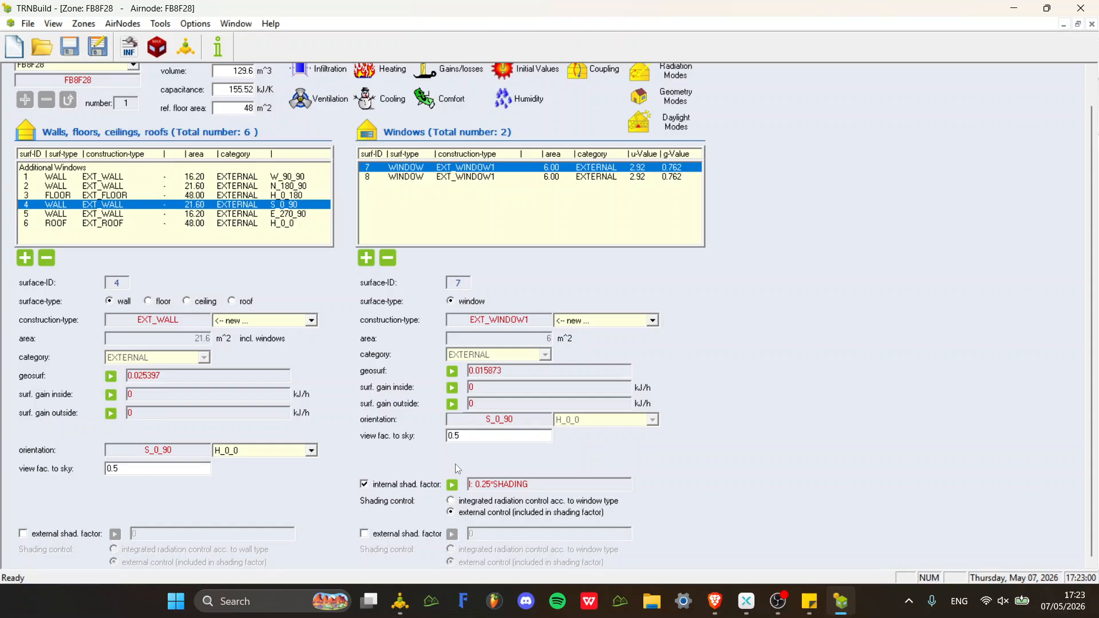
# Enable the internal shading factor for window 8 and define it as 0.25 times the existing SHADING input.
pyautogui.scroll(1, 458, 464)
pyautogui.click(449, 193)
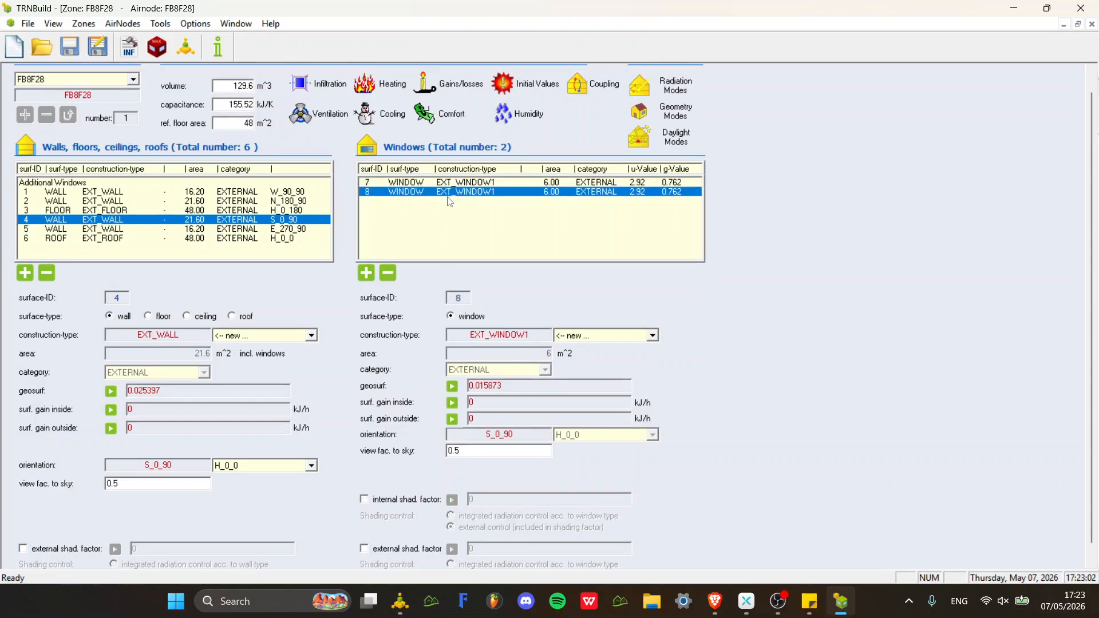
pyautogui.click(365, 500)
pyautogui.click(453, 500)
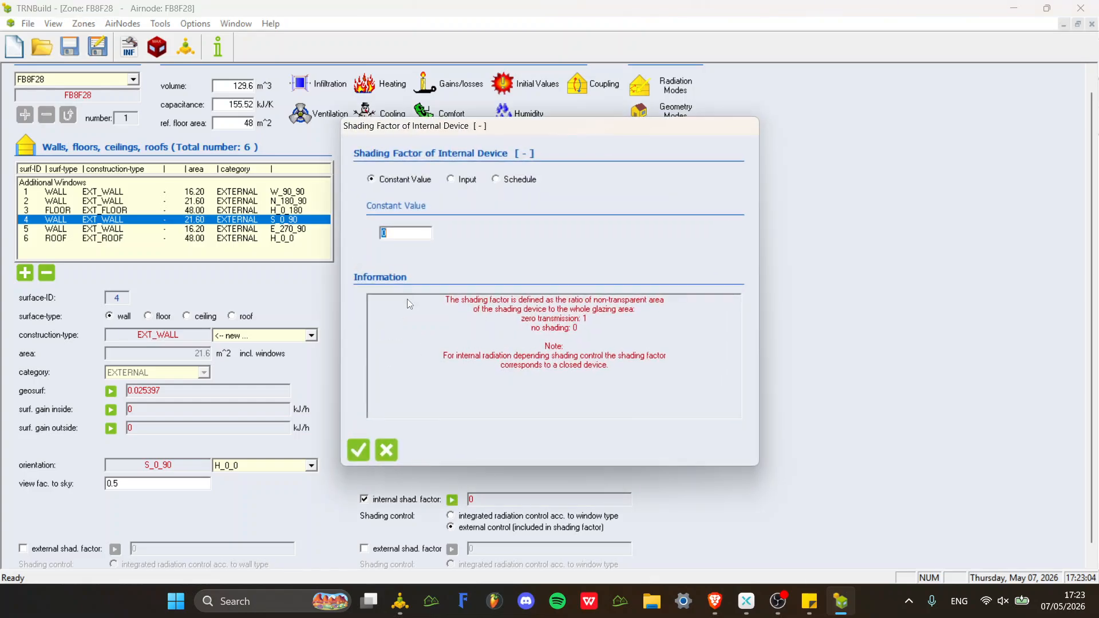
pyautogui.click(451, 179)
pyautogui.click(499, 251)
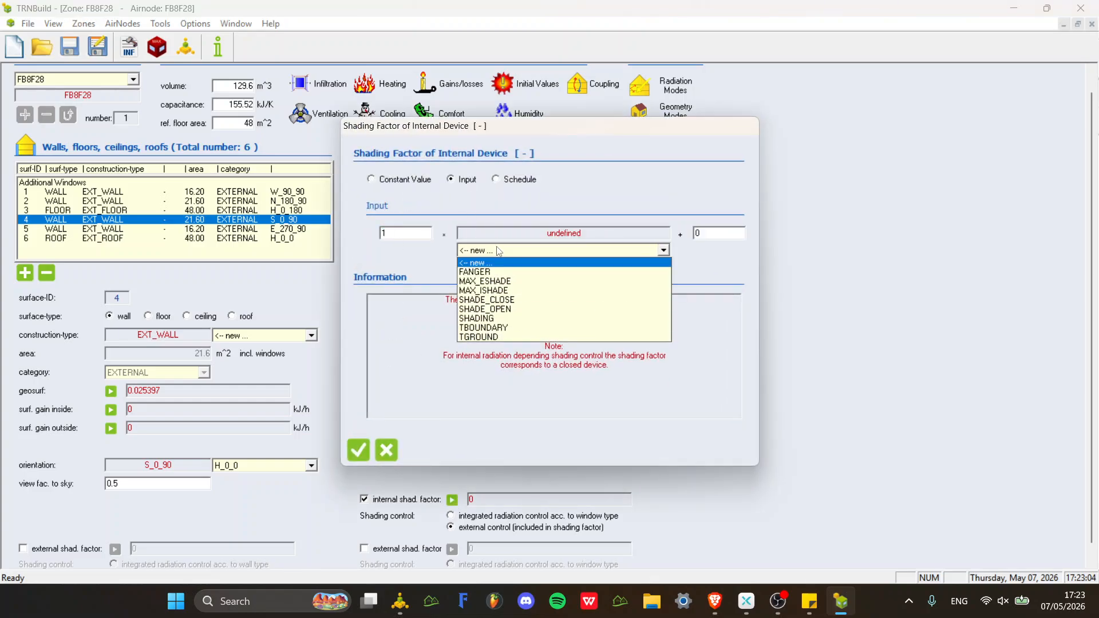
pyautogui.click(483, 319)
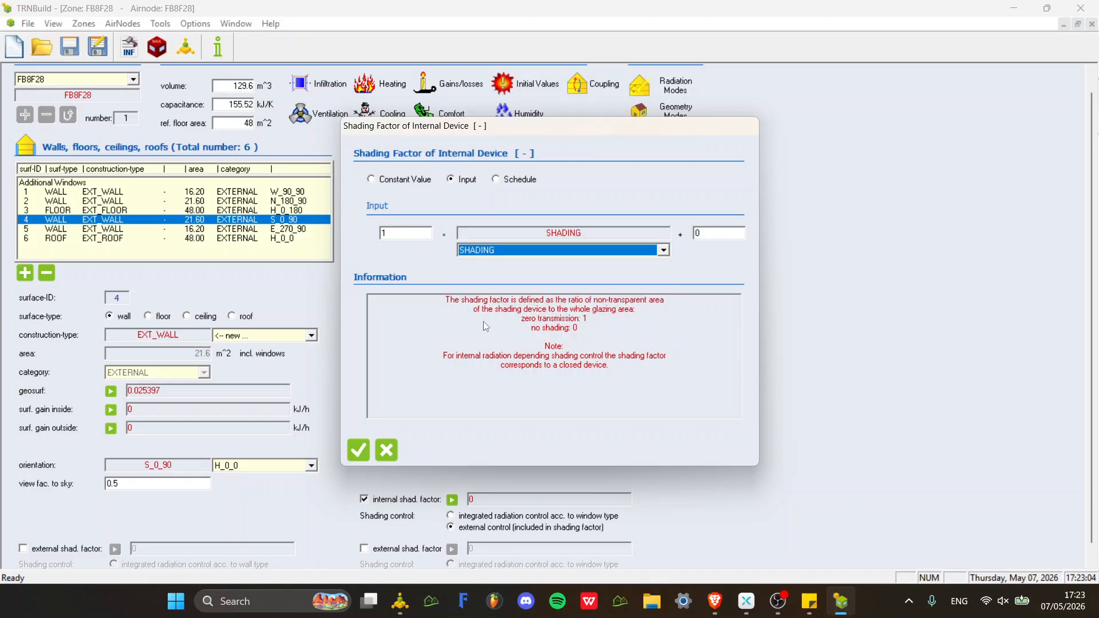
pyautogui.click(427, 232)
pyautogui.press('BackSpace')
pyautogui.write('0.25')
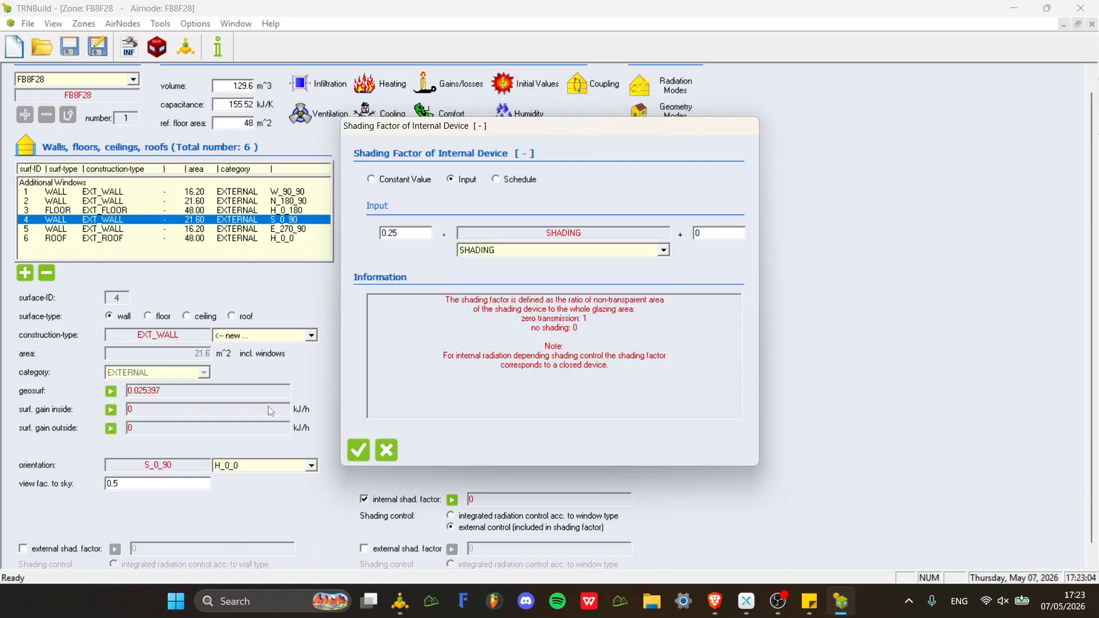
pyautogui.click(358, 450)
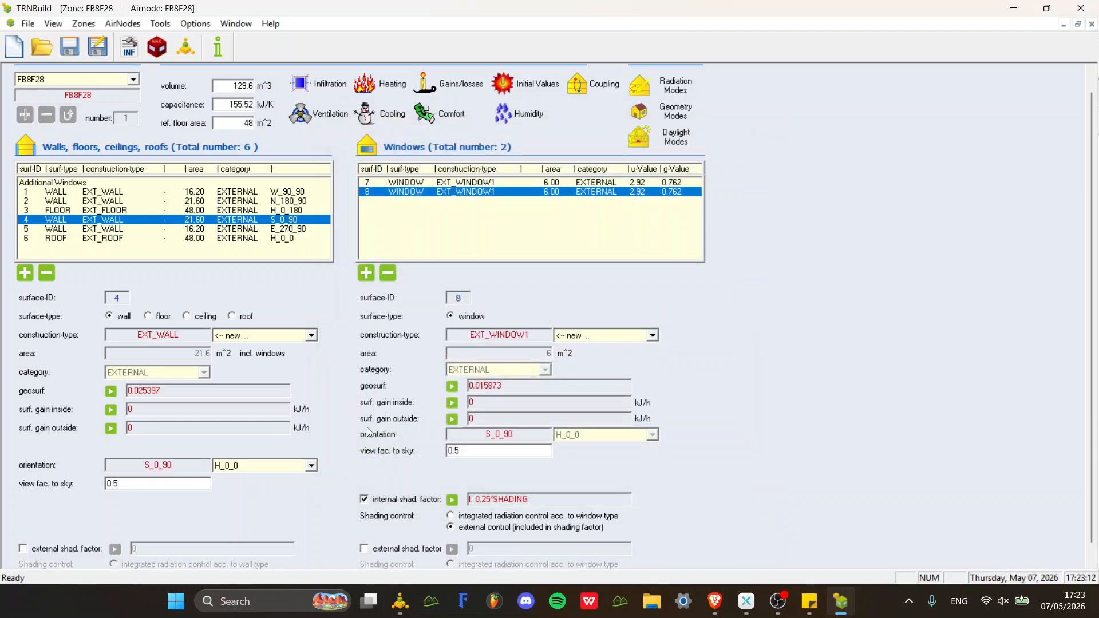
# Compare the internal shading factor settings of windows 7 and 8.
pyautogui.click(470, 183)
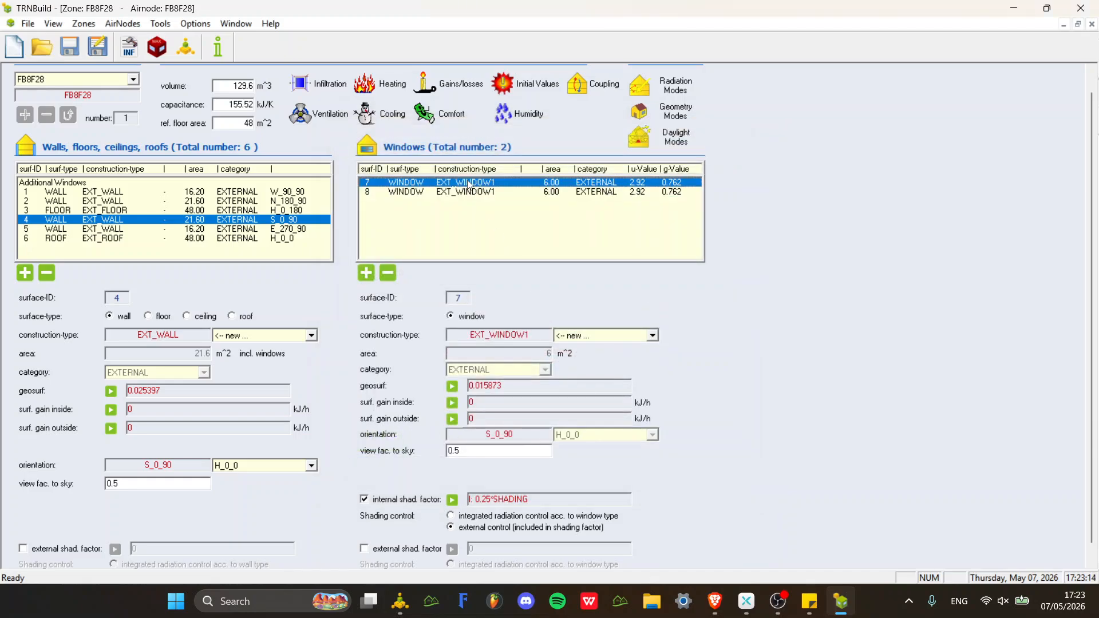
pyautogui.click(471, 193)
pyautogui.click(470, 183)
pyautogui.scroll(-1, 673, 446)
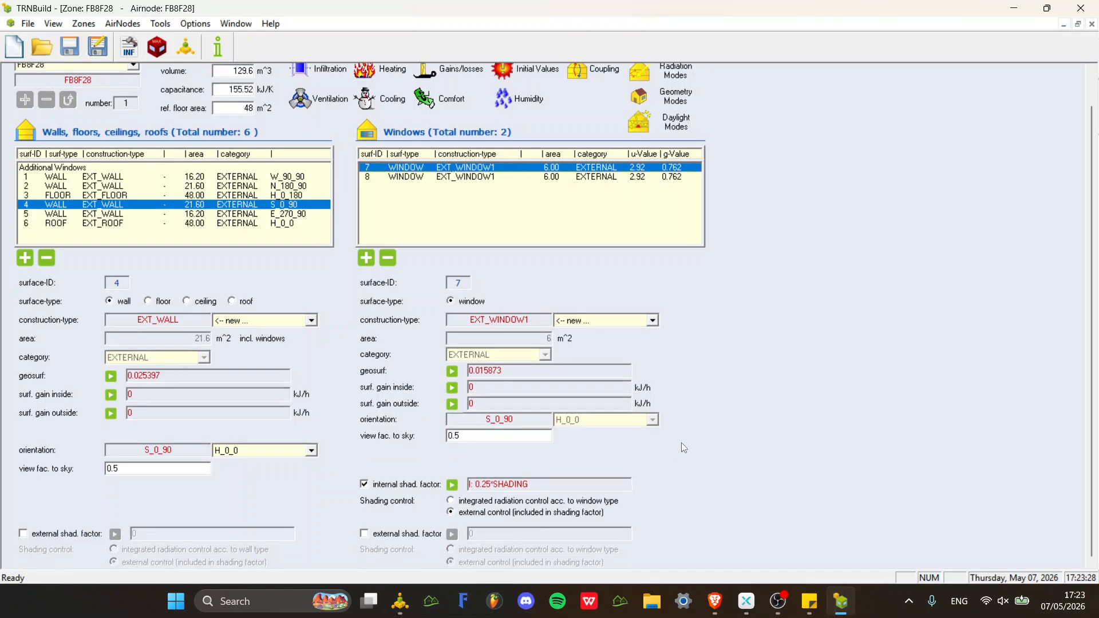
# Restore the zone window, widen it to show all window columns, and move the Navigator clear beside it.
pyautogui.click(1048, 8)
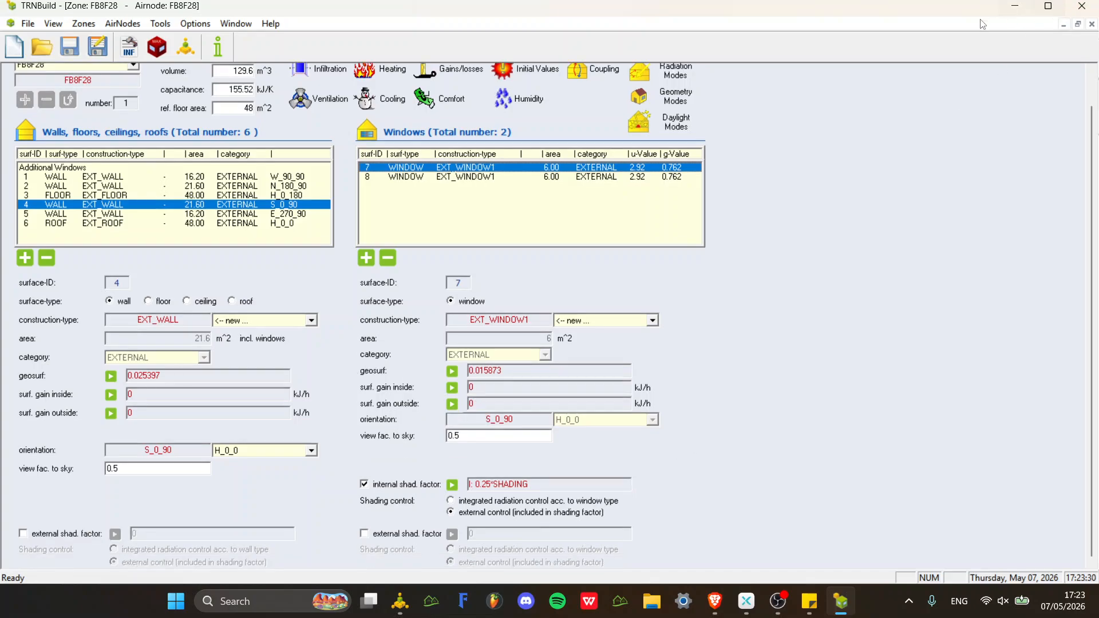
pyautogui.click(1078, 23)
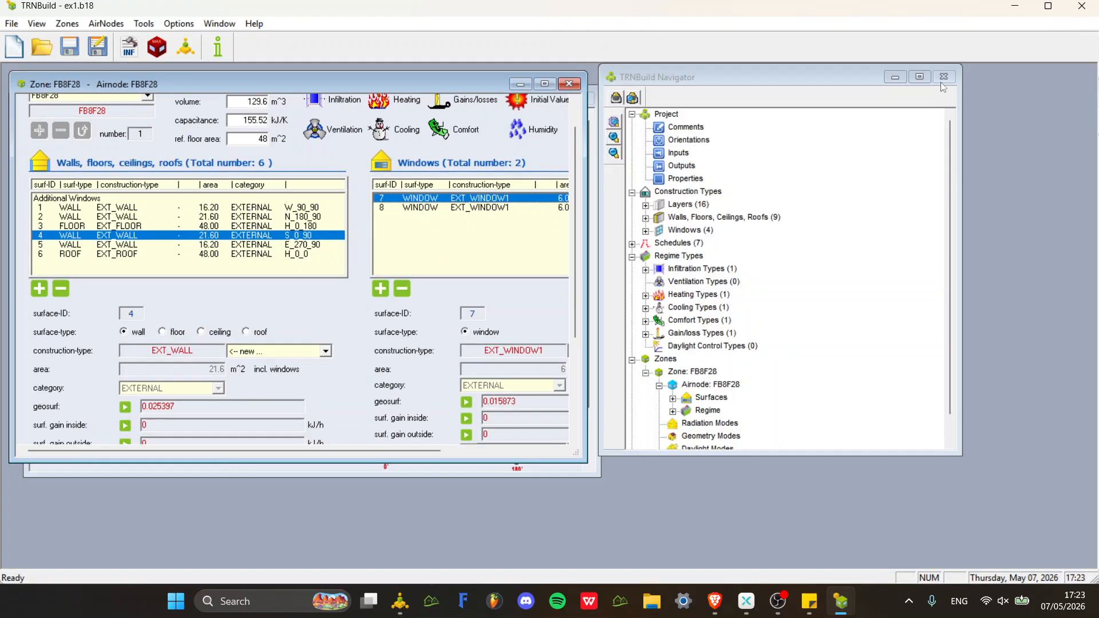
pyautogui.click(1049, 7)
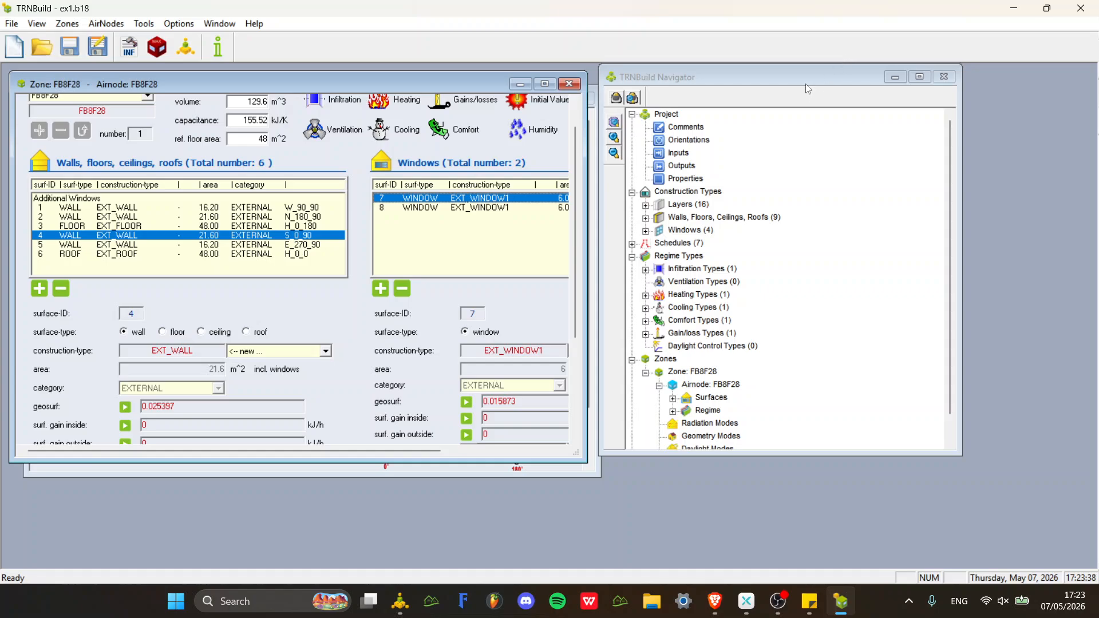
pyautogui.moveTo(479, 80)
pyautogui.mouseDown()
pyautogui.moveTo(801, 372)
pyautogui.moveTo(985, 300)
pyautogui.moveTo(700, 106)
pyautogui.moveTo(517, 102)
pyautogui.moveTo(485, 86)
pyautogui.mouseUp()
pyautogui.moveTo(731, 76); pyautogui.dragTo(738, 98)
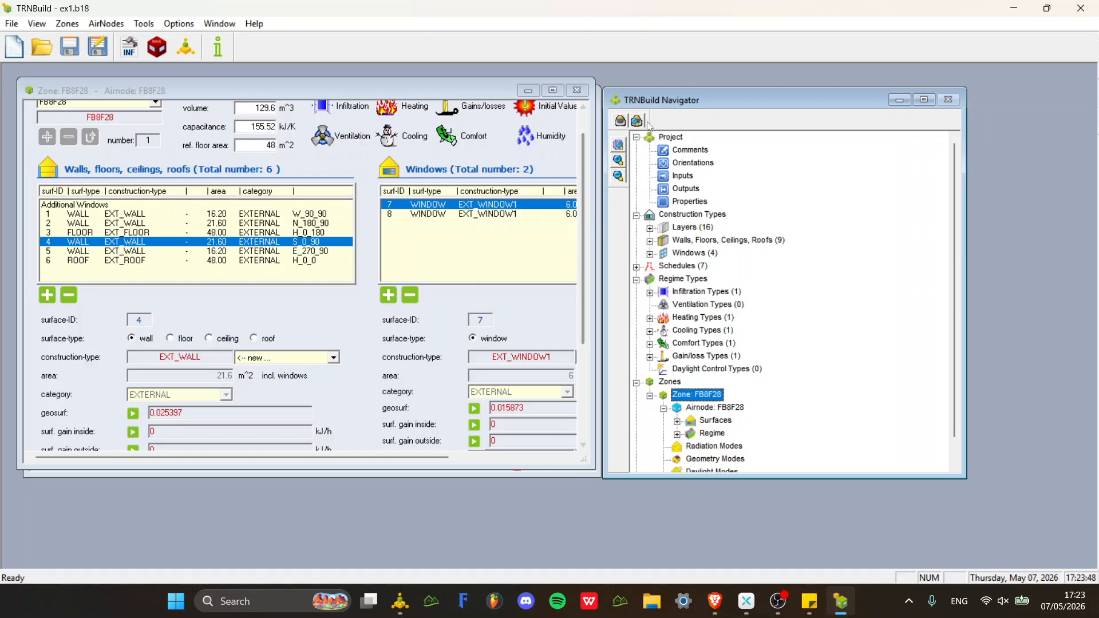
pyautogui.moveTo(659, 102); pyautogui.dragTo(768, 93)
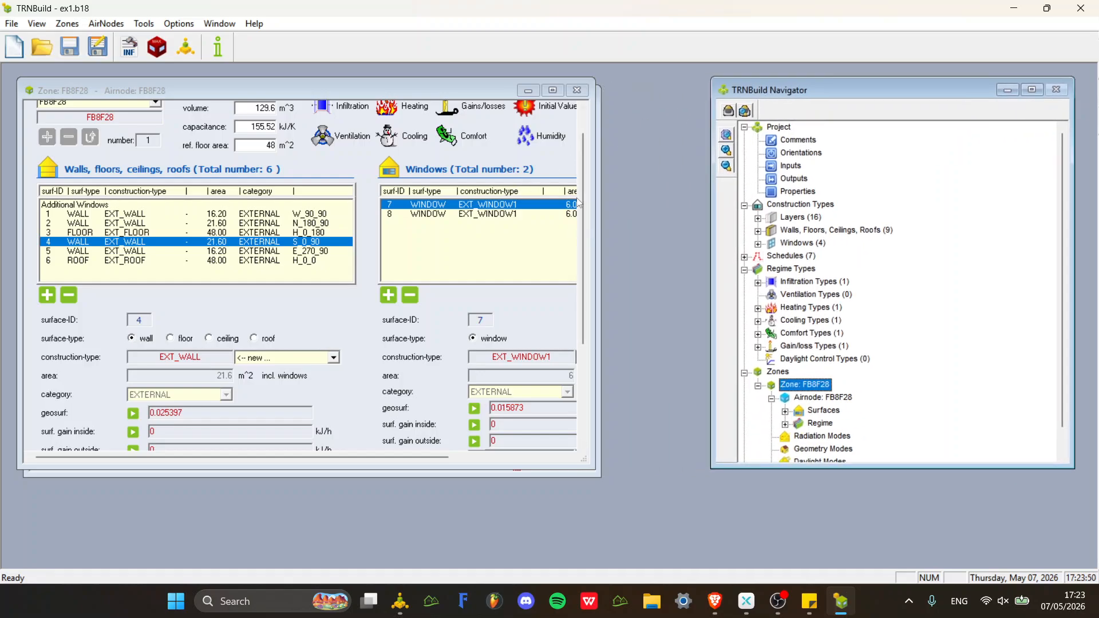
pyautogui.moveTo(598, 206); pyautogui.dragTo(749, 231)
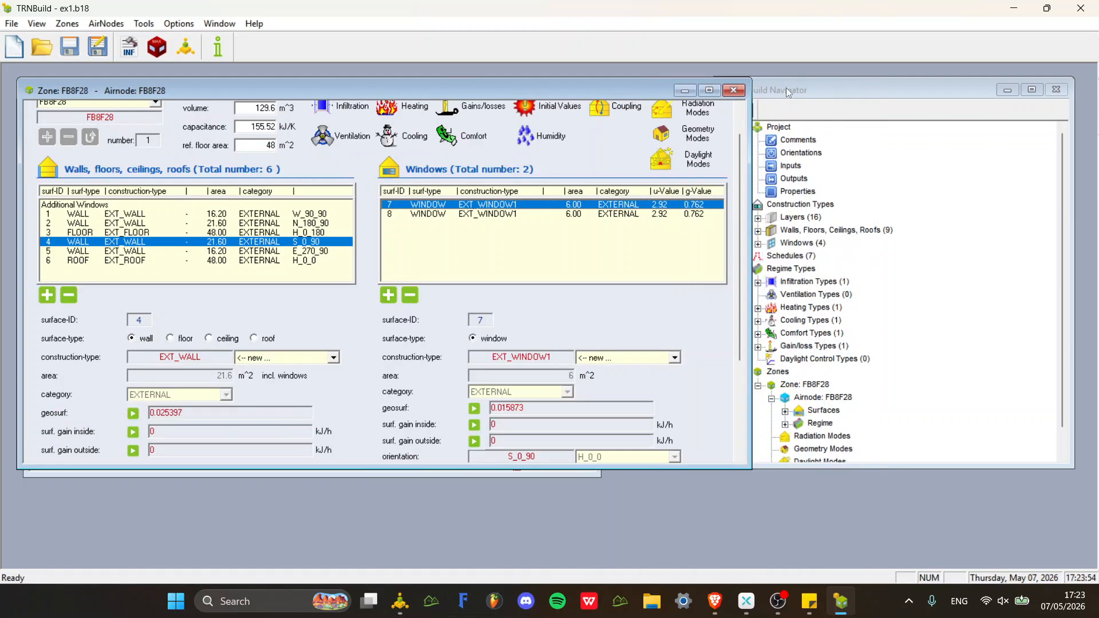
pyautogui.moveTo(792, 87); pyautogui.dragTo(836, 90)
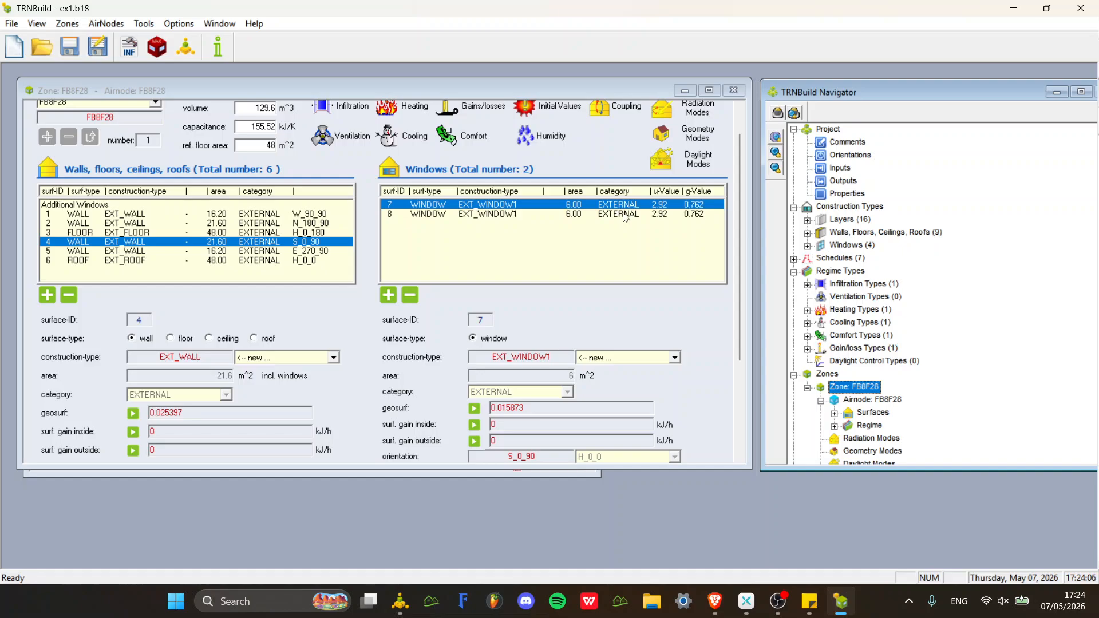
# Review the internal shading factor and shading control settings of window 7 and of window 8.
pyautogui.scroll(-3, 614, 283)
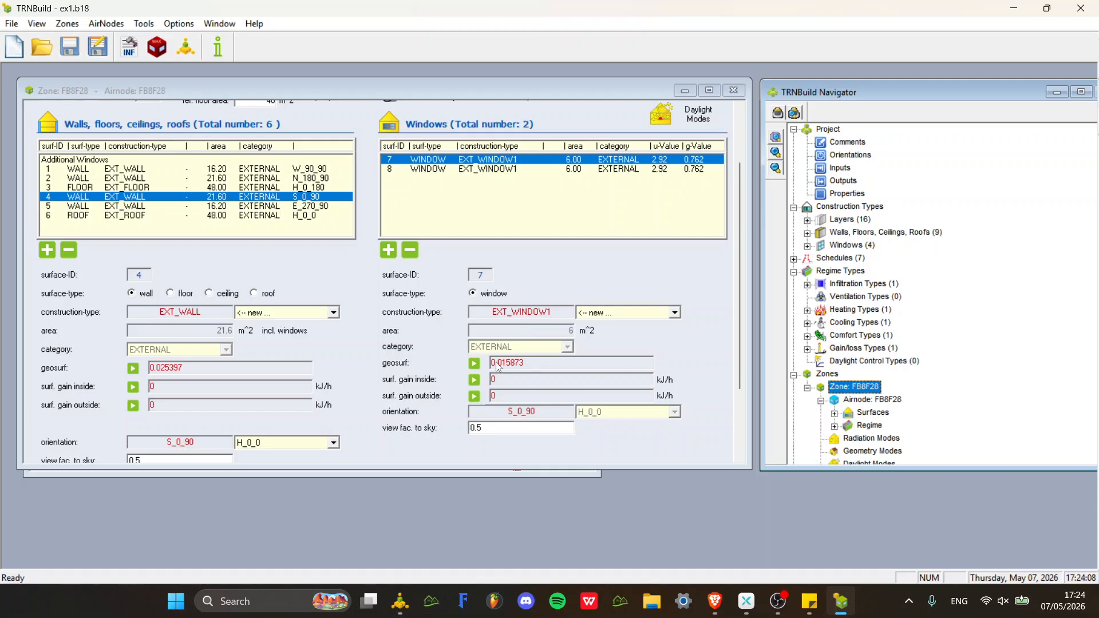
pyautogui.click(519, 160)
pyautogui.scroll(-5, 517, 218)
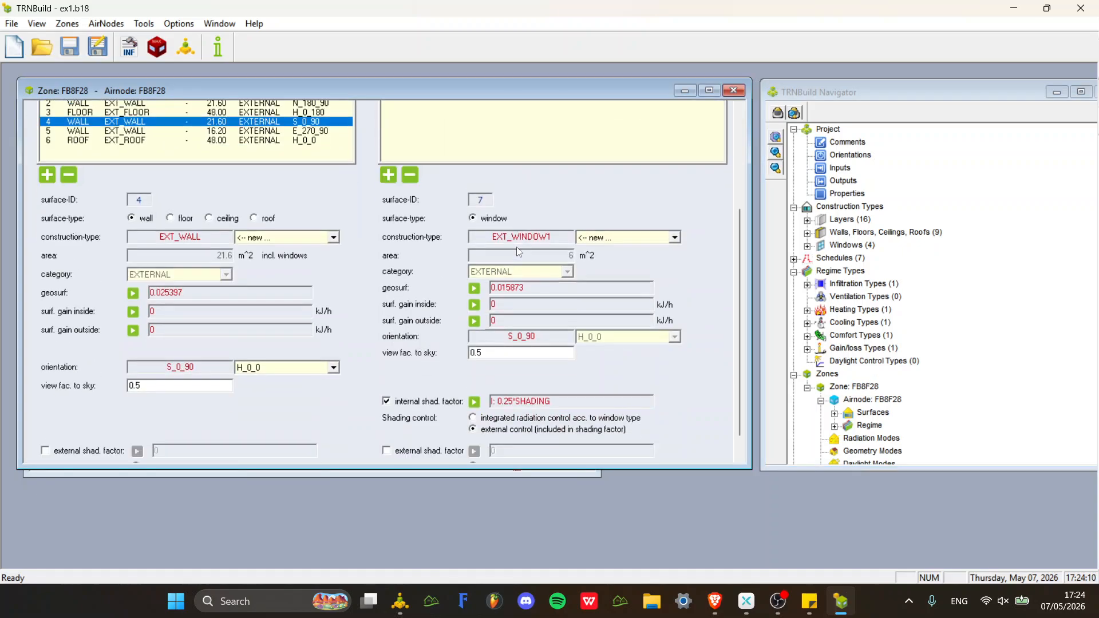
pyautogui.scroll(3, 517, 246)
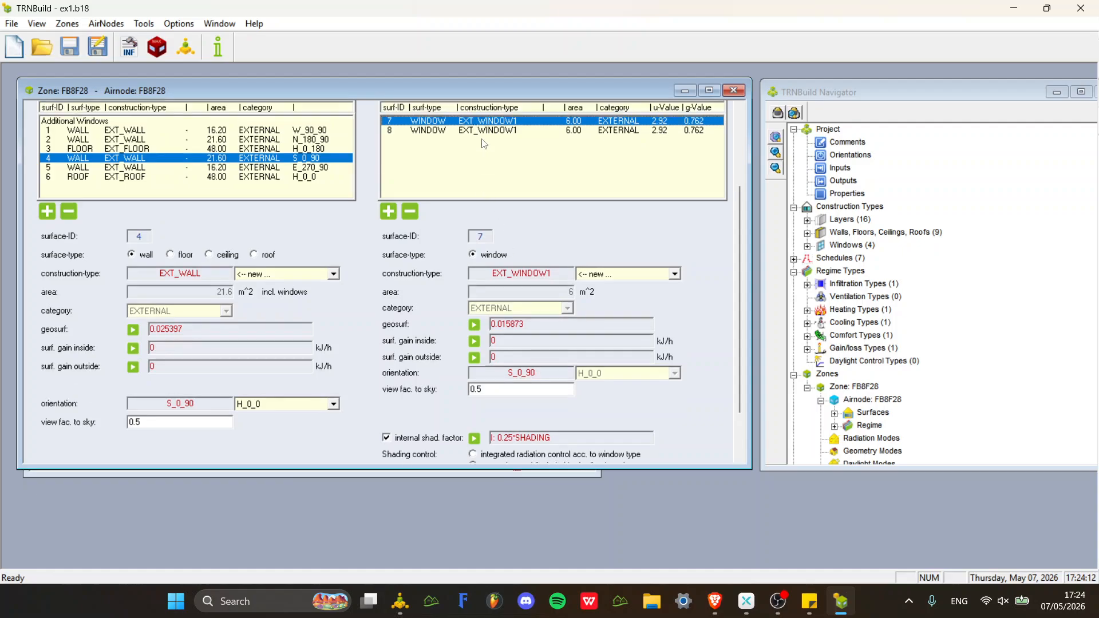
pyautogui.click(484, 130)
pyautogui.scroll(-4, 518, 371)
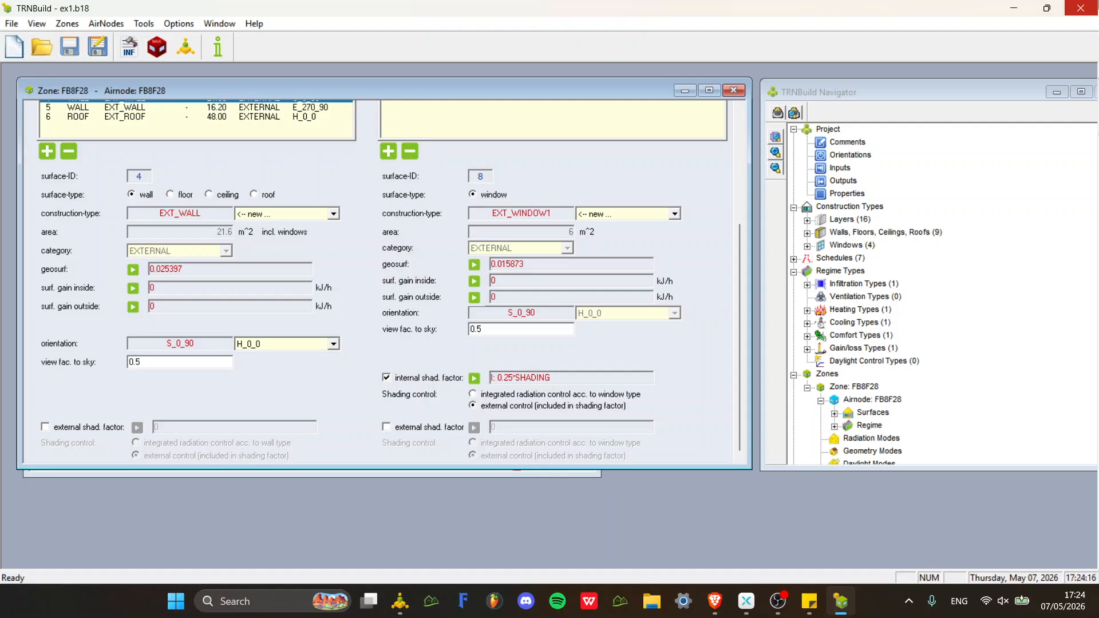
# Close the building editor, return to Simulation Studio, and place a copy of Type14h-2 in the empty area beside Equa.
pyautogui.click(1081, 8)
pyautogui.click(480, 349)
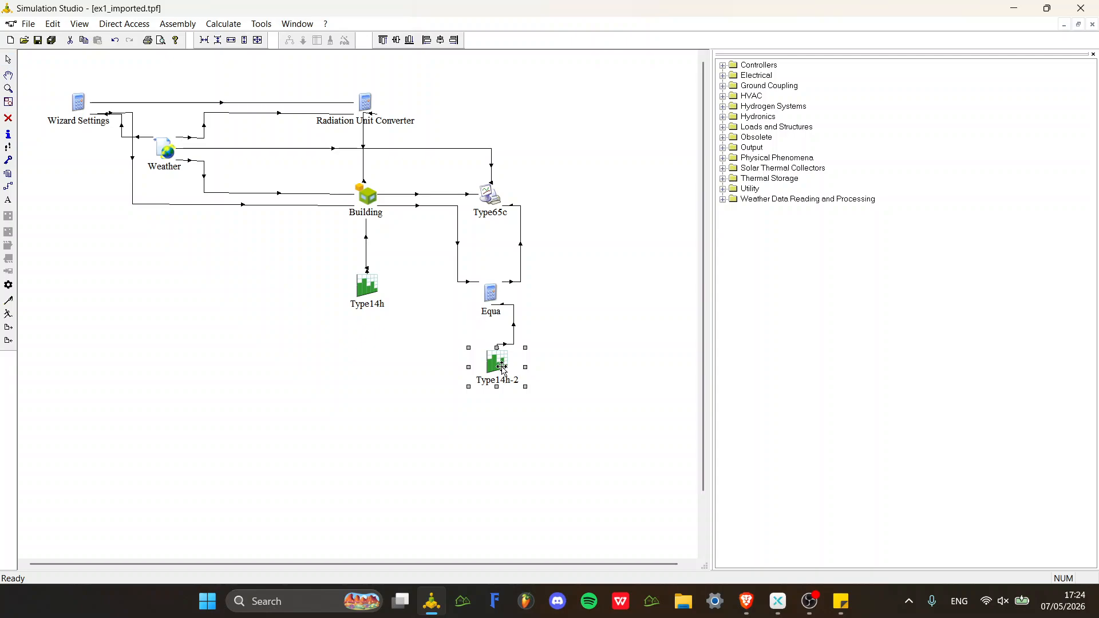
pyautogui.hotkey('ctrl', 'c')
pyautogui.hotkey('ctrl', 'v')
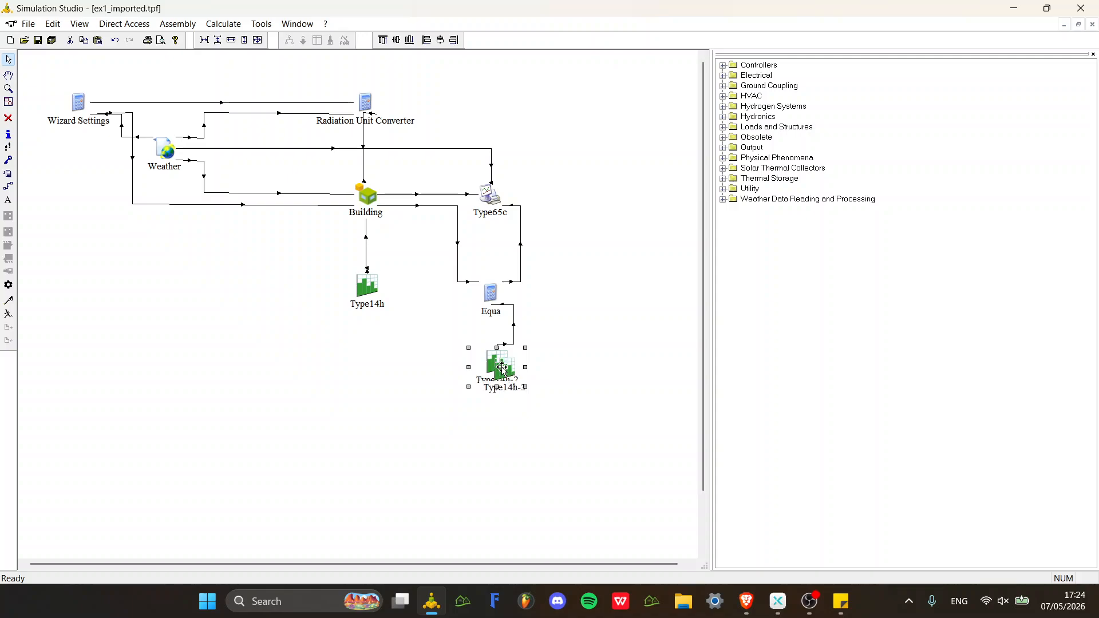
pyautogui.moveTo(502, 369); pyautogui.dragTo(633, 325)
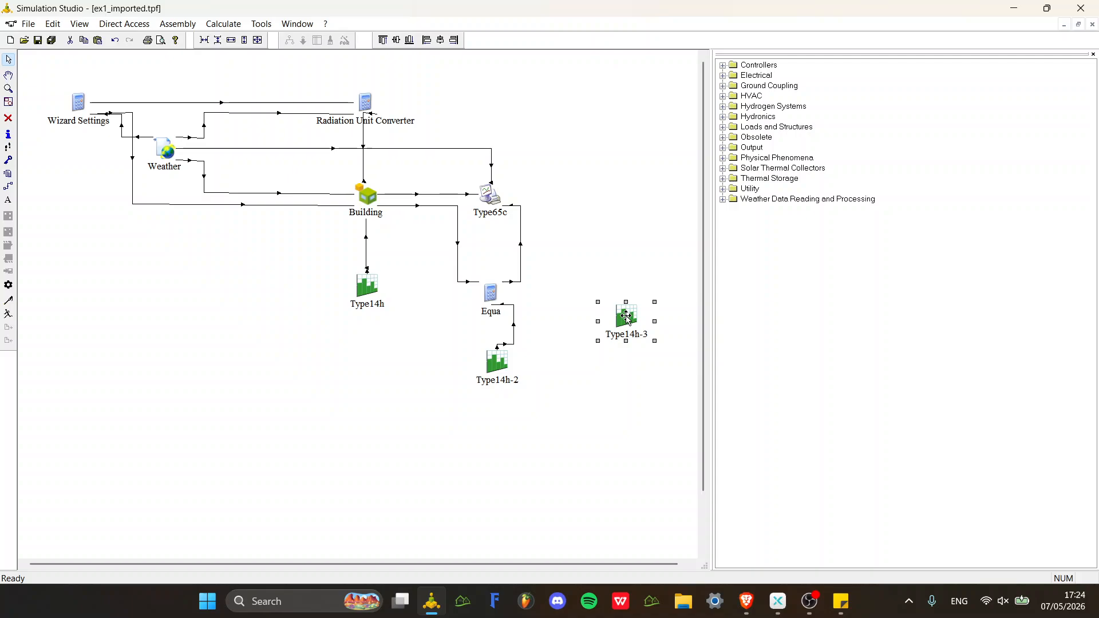
# Unlock the parameters of Type14h-3 and set its values at point 1 and point 2 to 0.
pyautogui.doubleClick(626, 316)
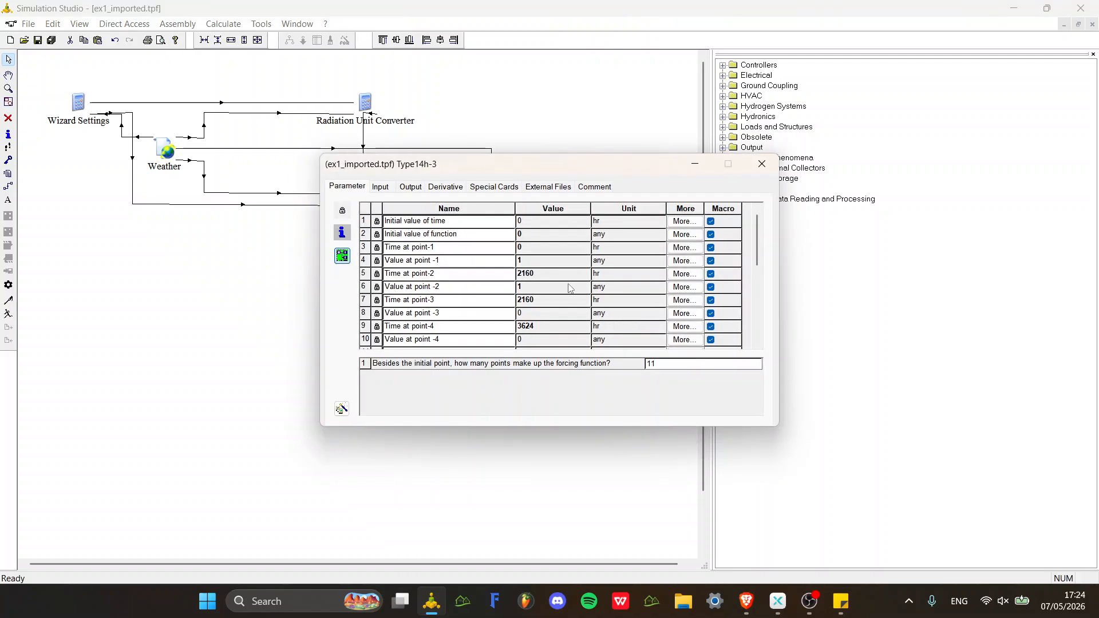
pyautogui.click(531, 261)
pyautogui.moveTo(526, 261); pyautogui.dragTo(510, 261)
pyautogui.click(341, 213)
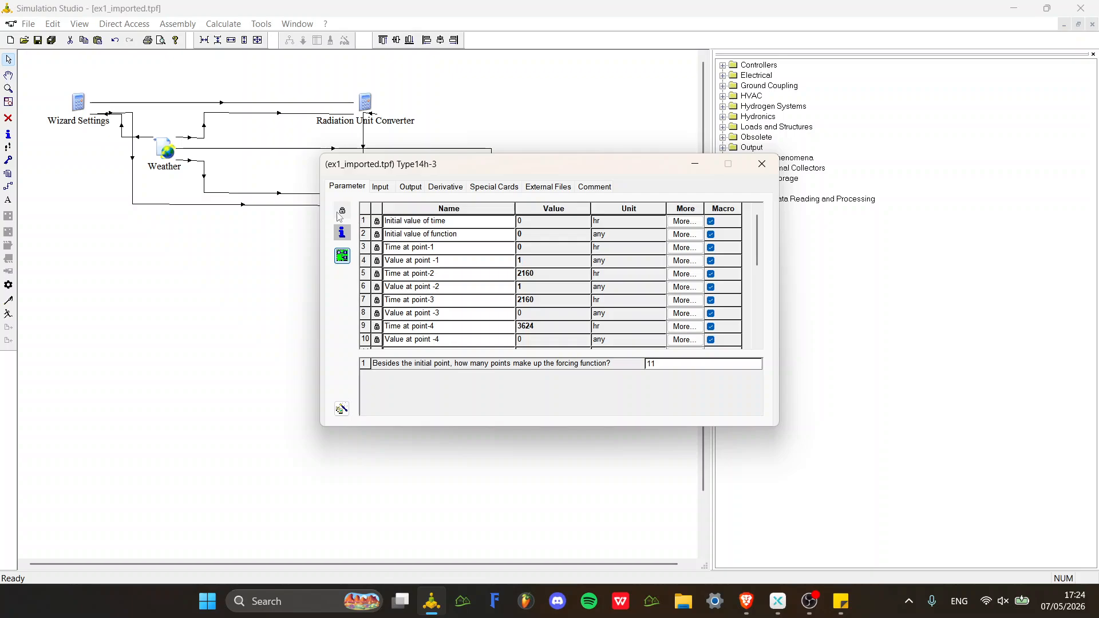
pyautogui.click(533, 261)
pyautogui.write('0')
pyautogui.click(538, 288)
pyautogui.write('0')
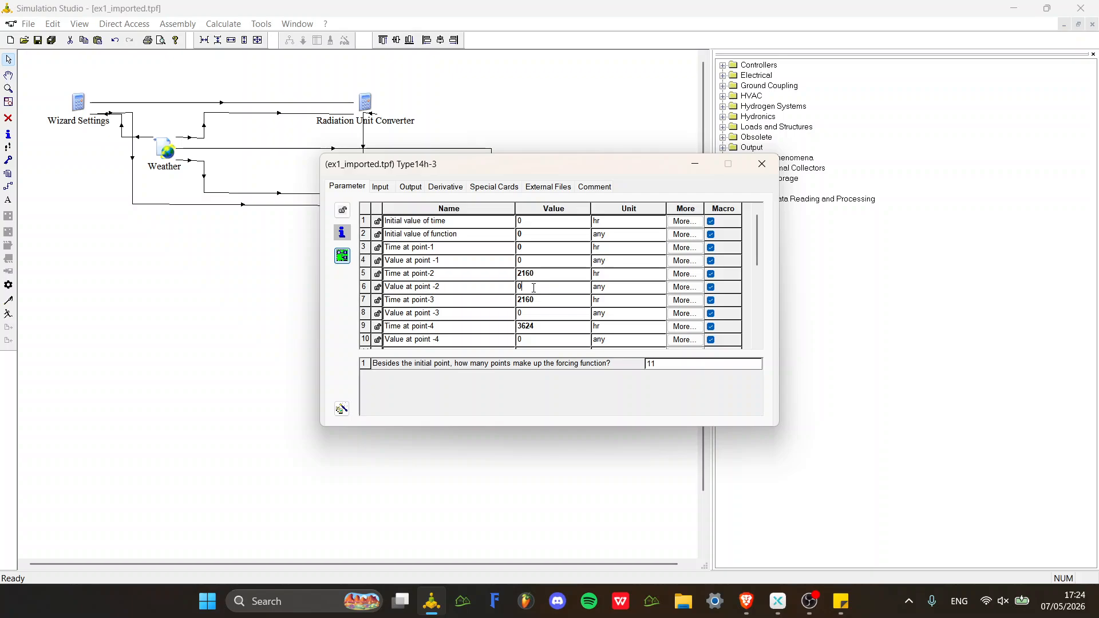
pyautogui.click(342, 409)
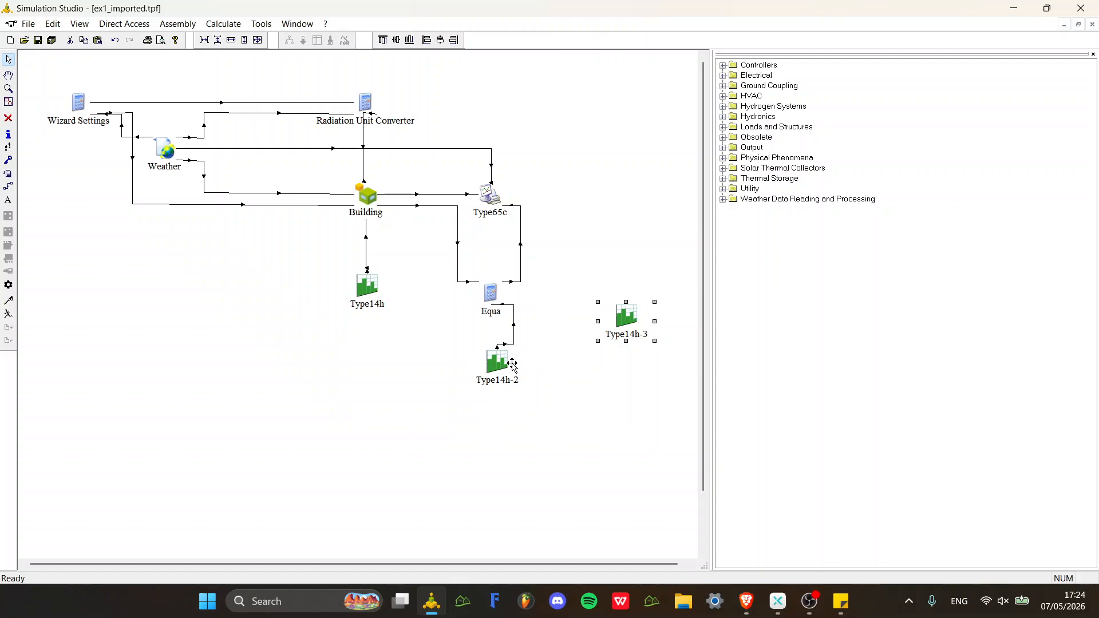
# Examine the remaining time and value points of the Type14h-3 forcing function.
pyautogui.doubleClick(621, 316)
pyautogui.scroll(-5, 551, 309)
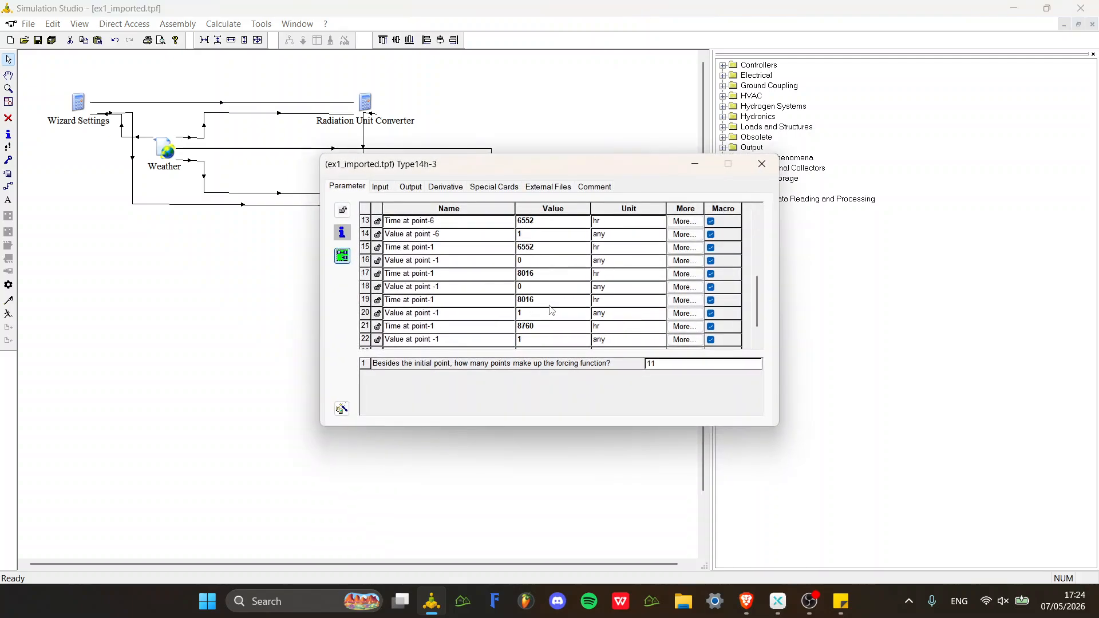
pyautogui.click(543, 315)
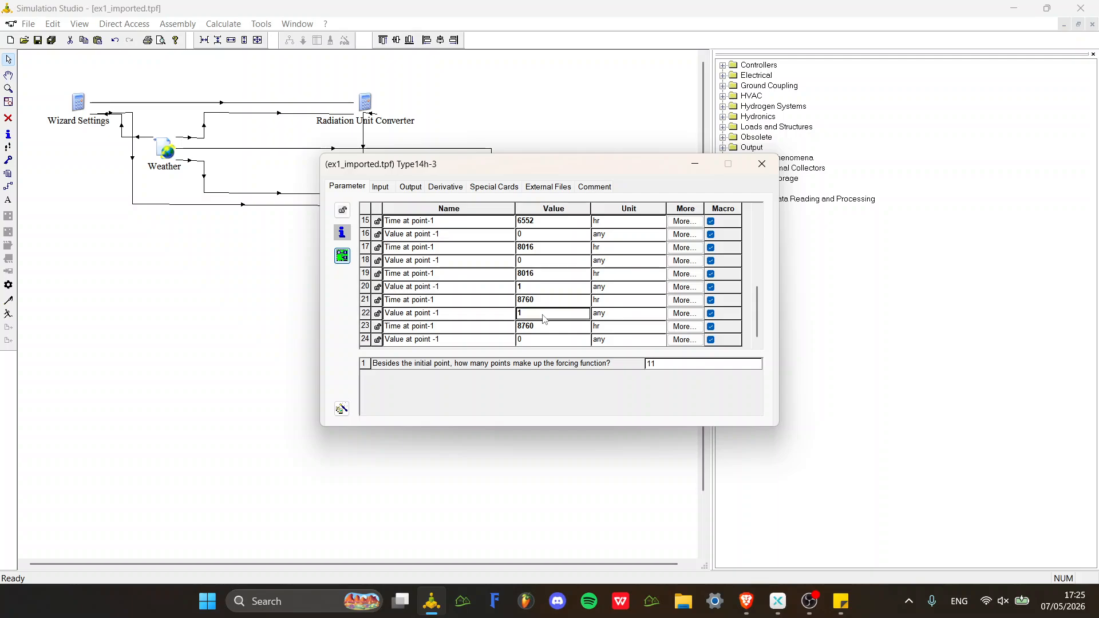
pyautogui.click(524, 315)
pyautogui.moveTo(524, 314); pyautogui.dragTo(509, 319)
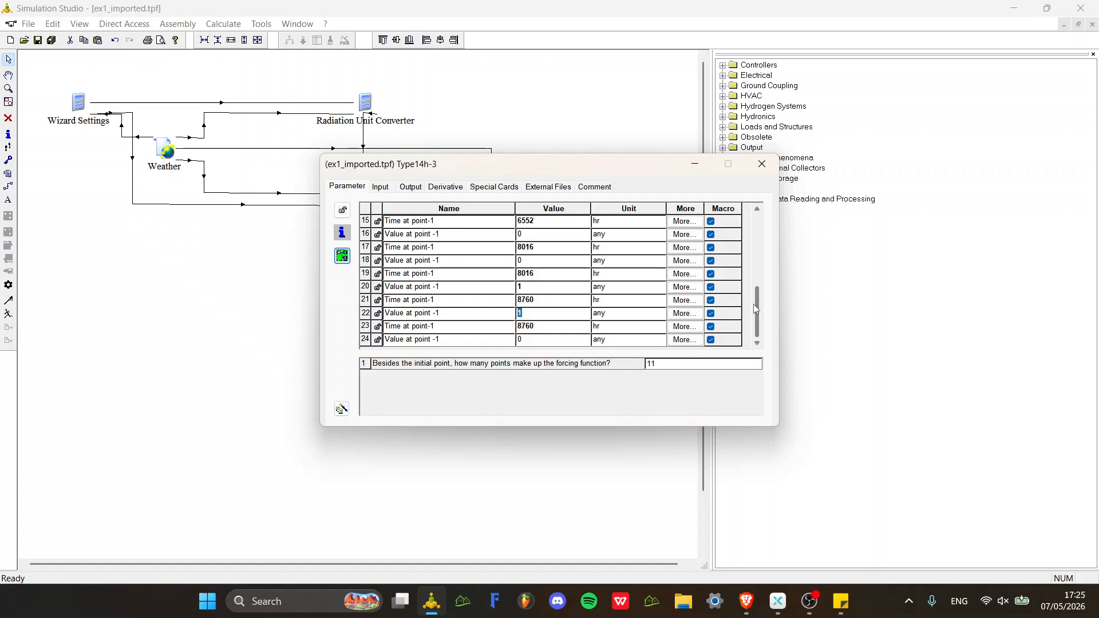
pyautogui.moveTo(757, 307); pyautogui.dragTo(759, 208)
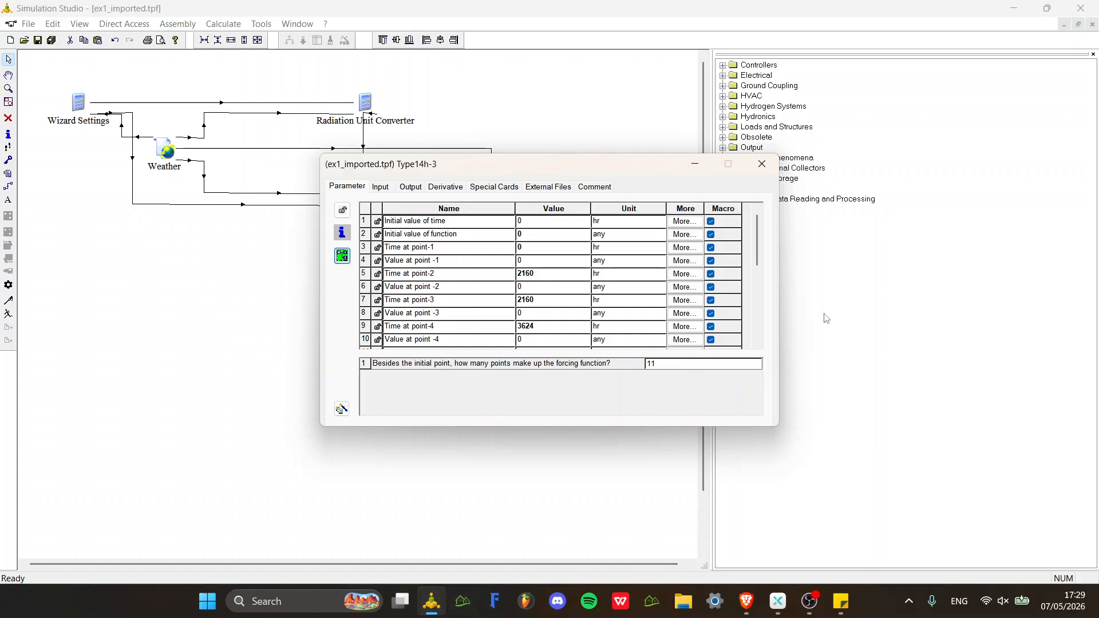
pyautogui.click(765, 163)
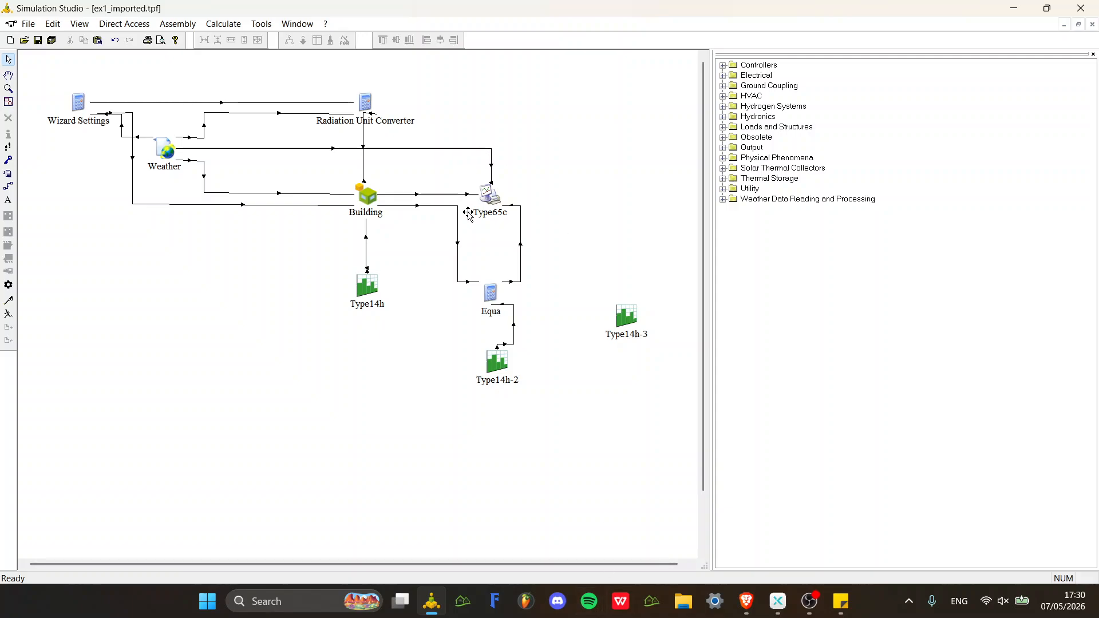
pyautogui.click(746, 601)
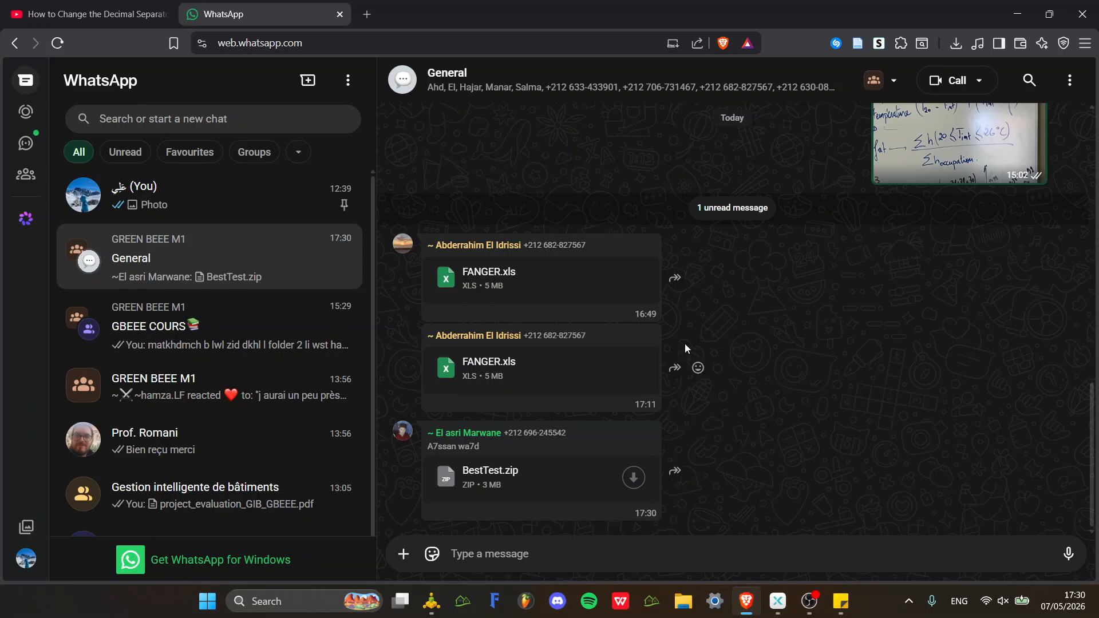
pyautogui.click(145, 7)
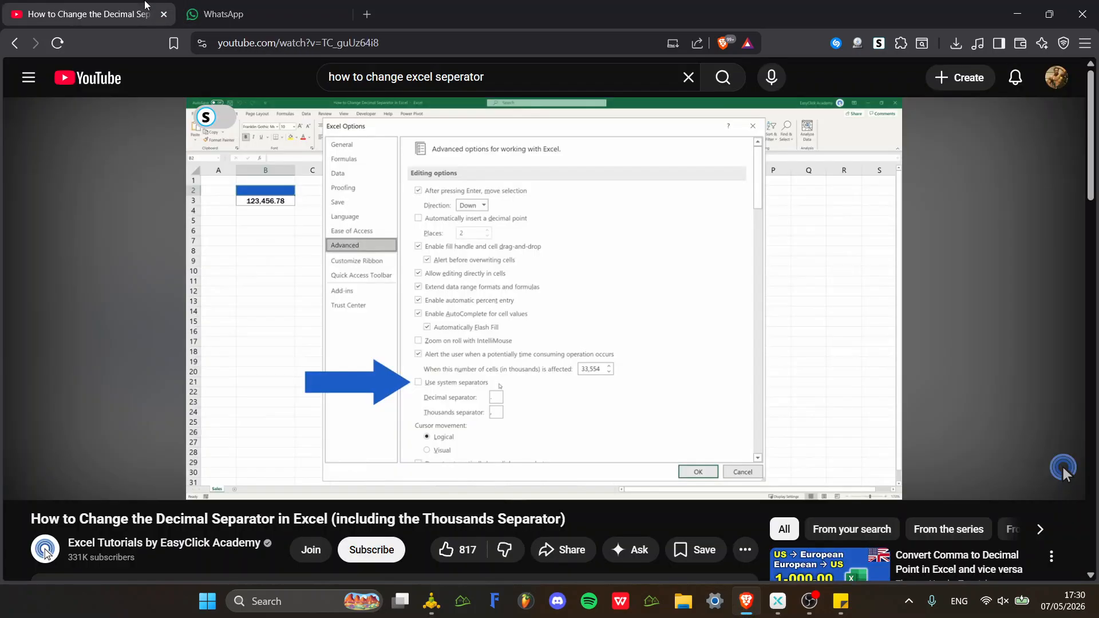
pyautogui.click(233, 9)
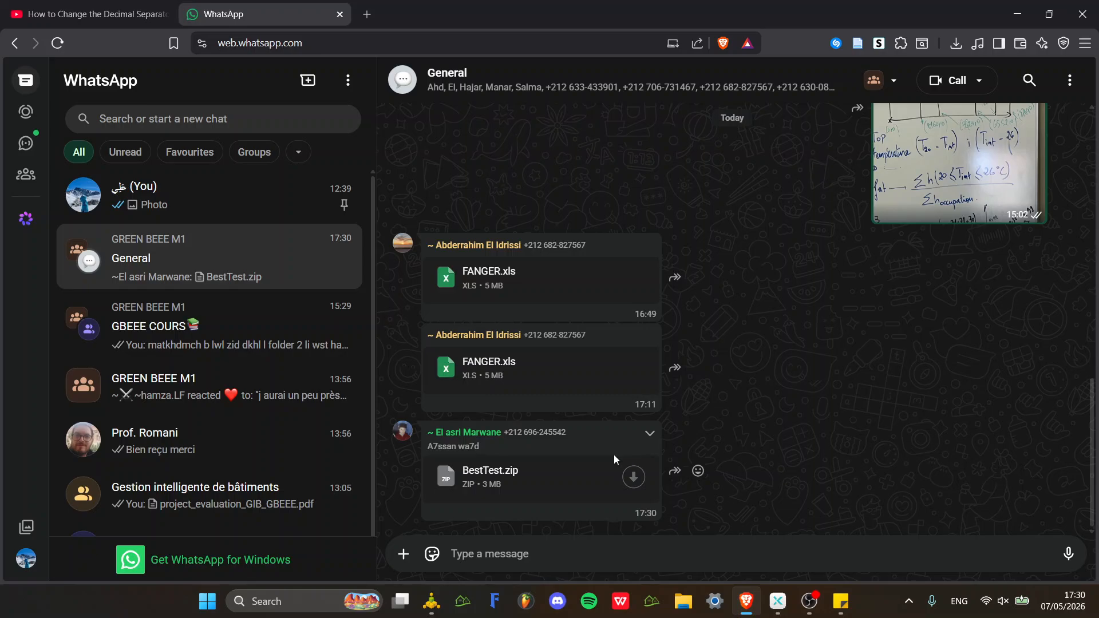
pyautogui.click(249, 221)
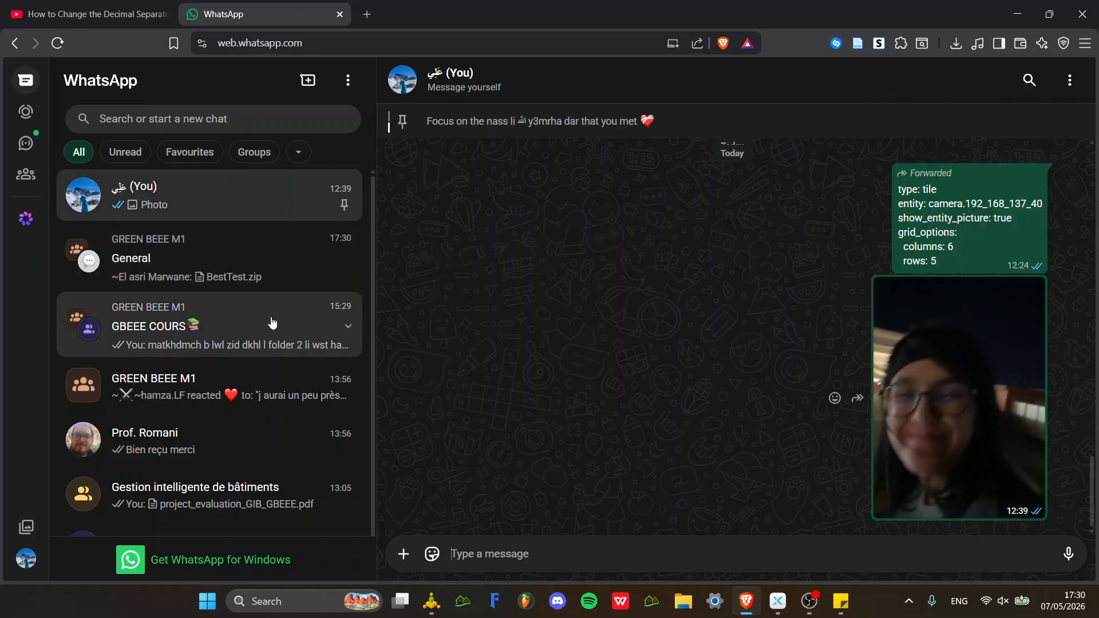
pyautogui.click(269, 263)
pyautogui.scroll(-1, 294, 313)
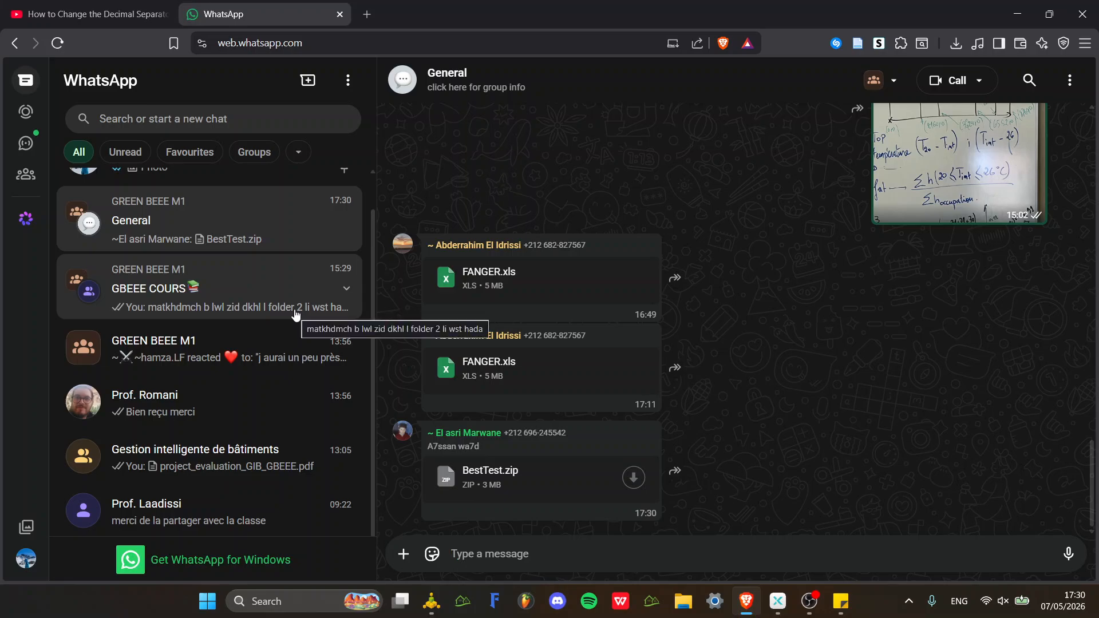
pyautogui.click(250, 358)
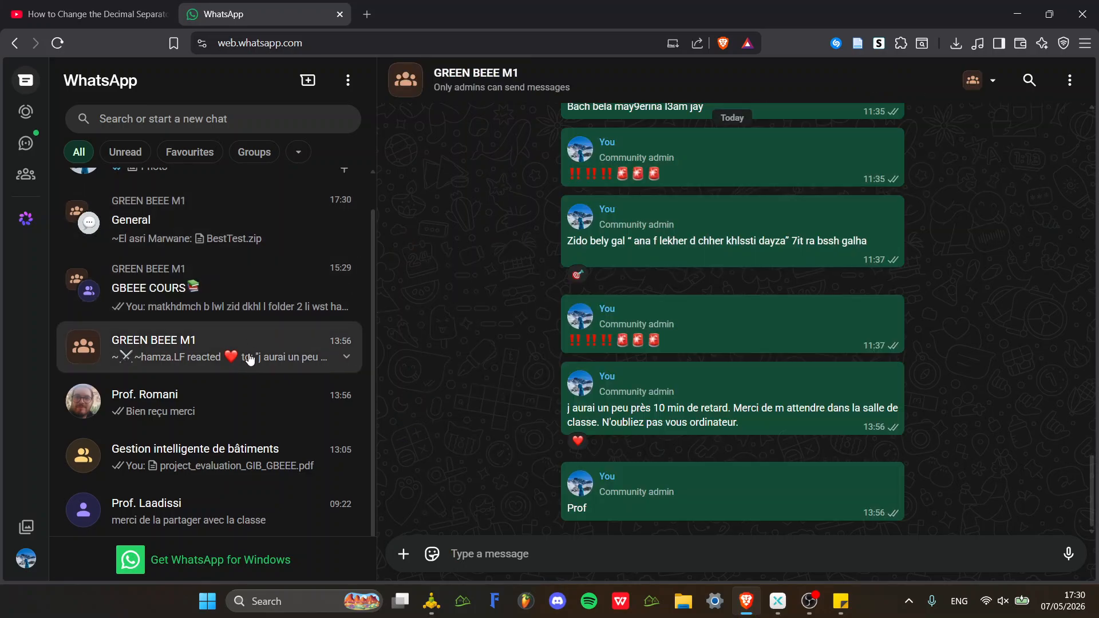
pyautogui.scroll(1, 240, 343)
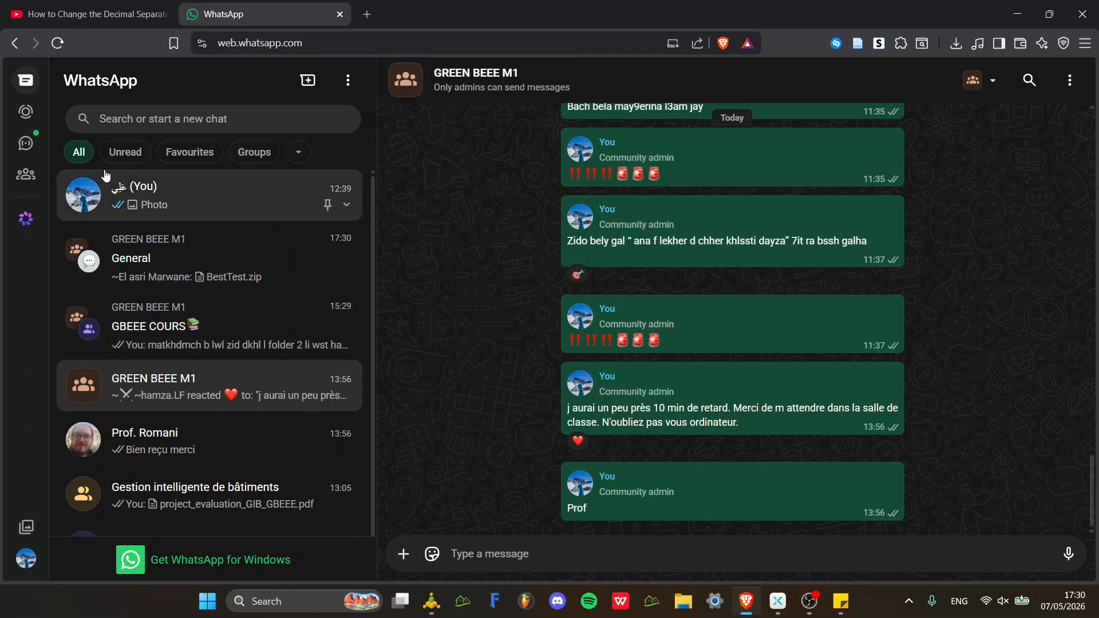
pyautogui.click(107, 192)
pyautogui.click(250, 258)
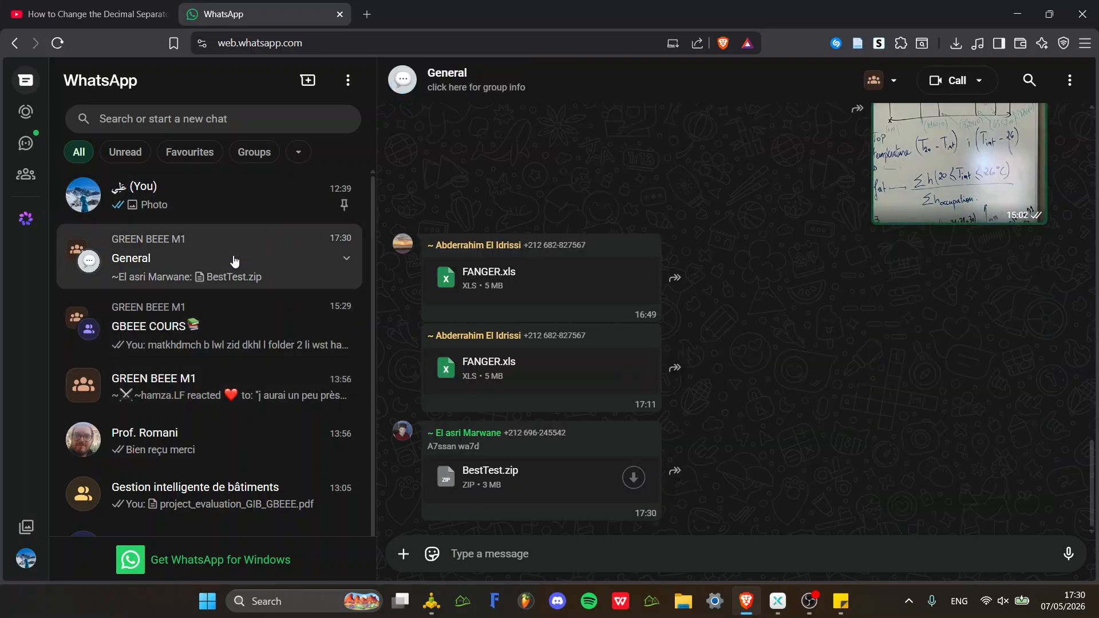
pyautogui.click(77, 6)
pyautogui.click(226, 7)
pyautogui.click(423, 606)
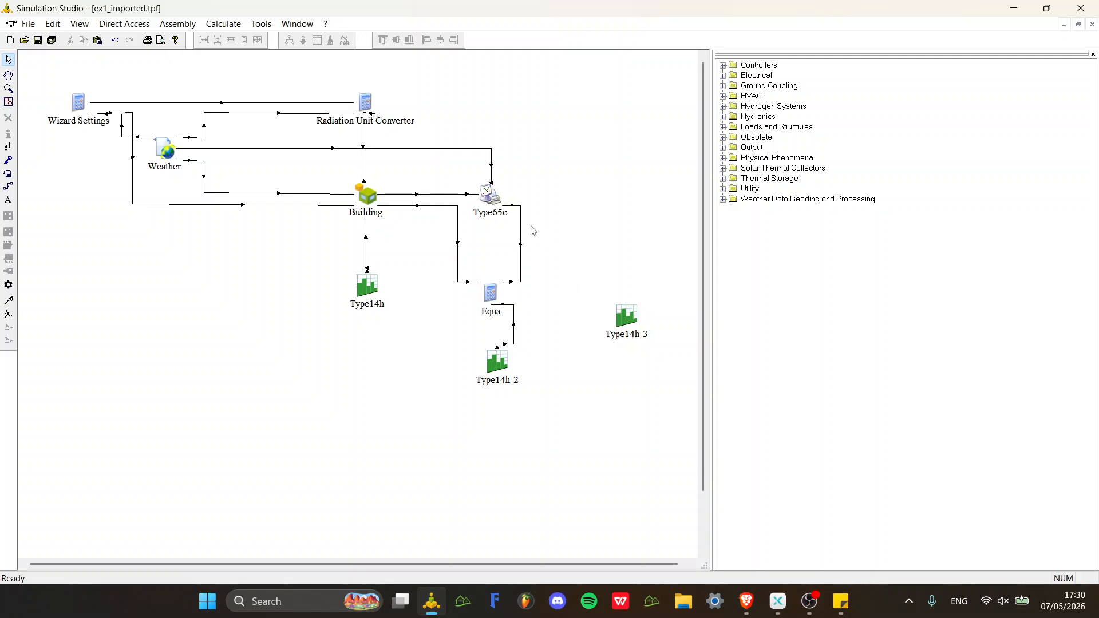
# Check the Type65c plotter parameters and the full list of time and value points in Type14h-3.
pyautogui.doubleClick(501, 201)
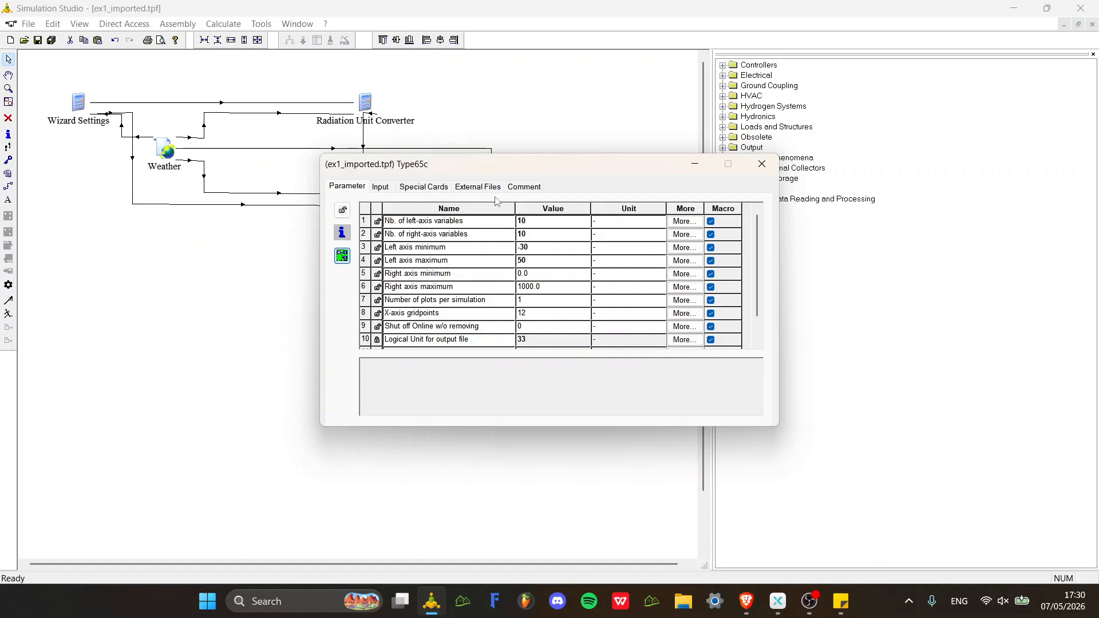
pyautogui.click(761, 165)
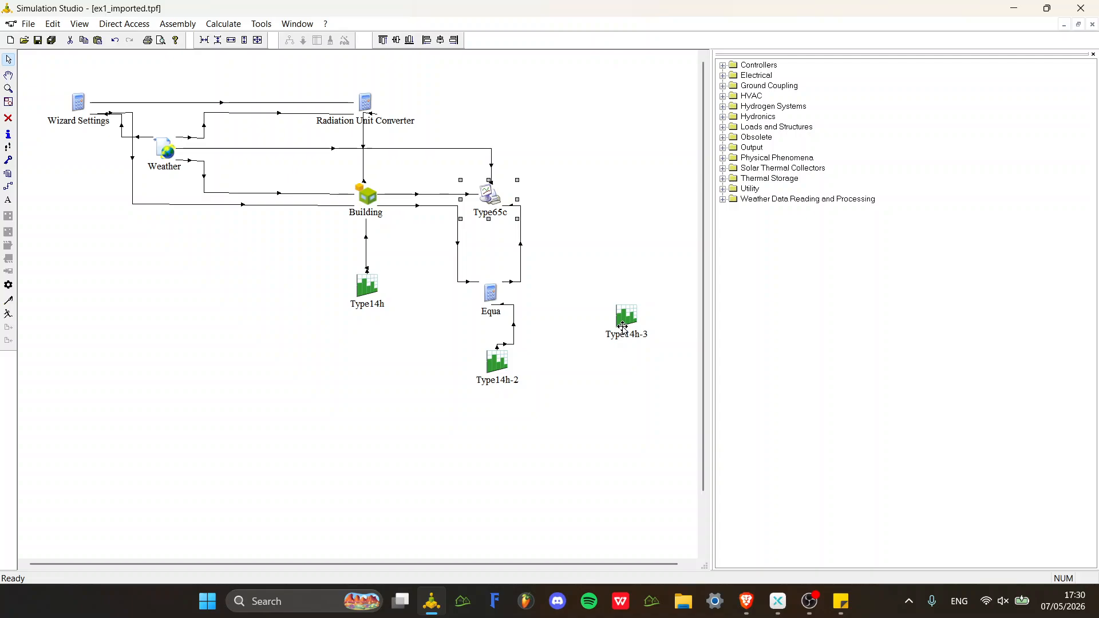
pyautogui.doubleClick(624, 329)
pyautogui.scroll(-1, 624, 330)
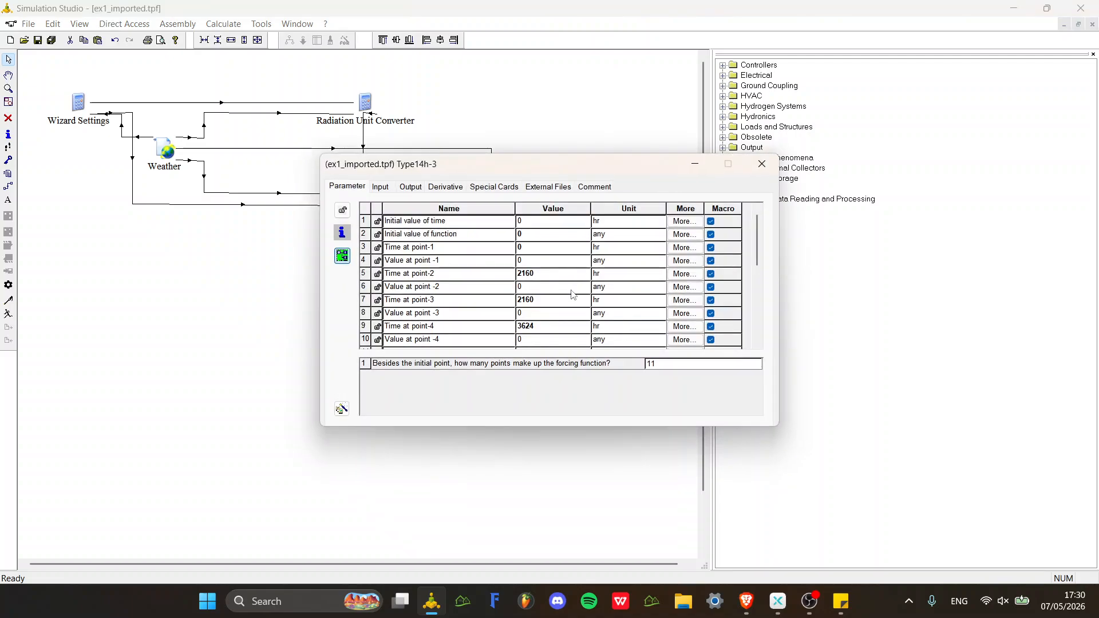
pyautogui.scroll(1, 631, 295)
pyautogui.scroll(-4, 632, 295)
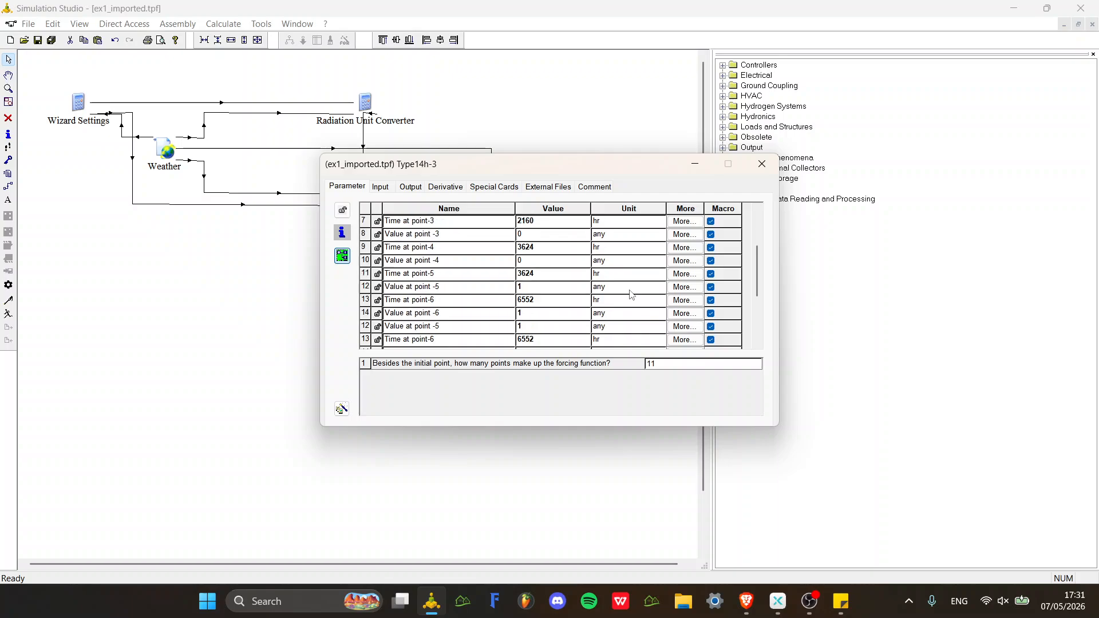
pyautogui.scroll(-1, 632, 295)
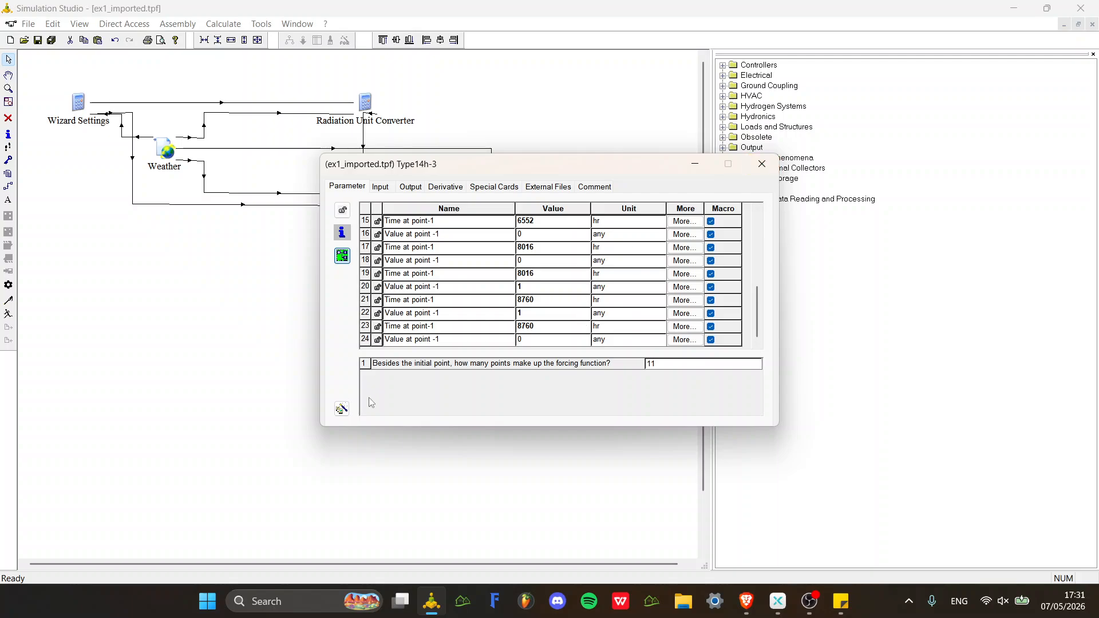
pyautogui.click(342, 409)
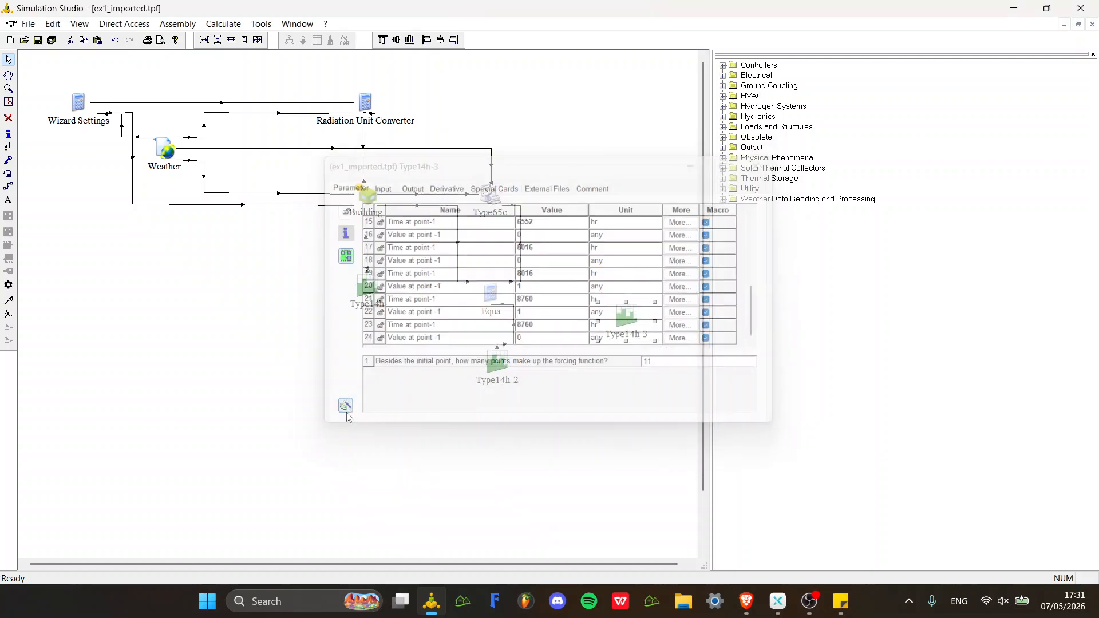
pyautogui.click(354, 401)
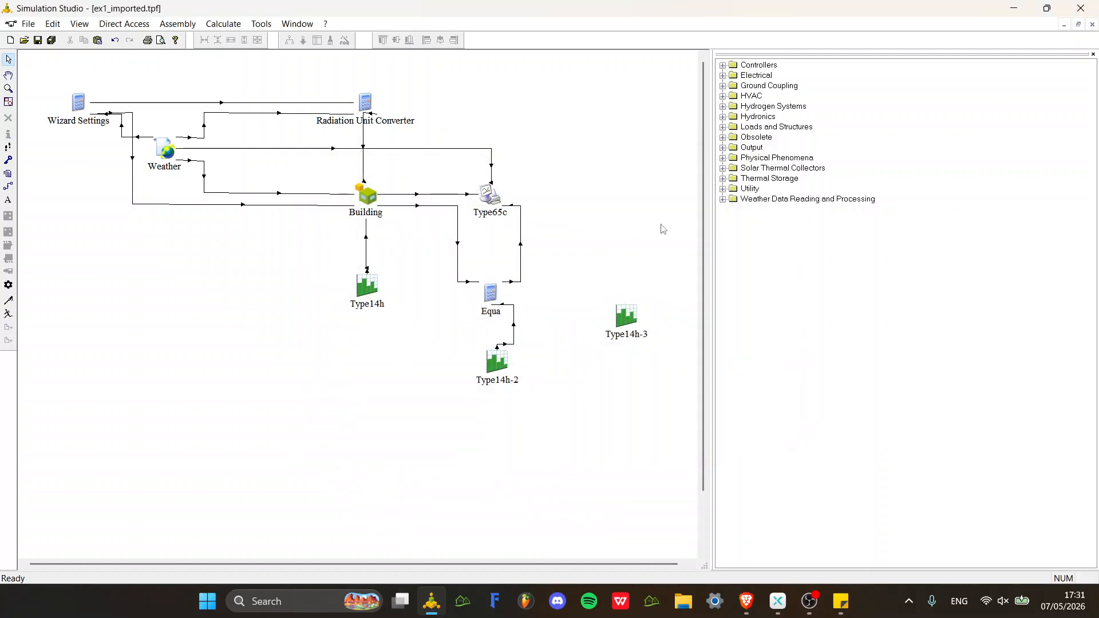
# Widen the assembly workspace by narrowing the component library beside it.
pyautogui.moveTo(712, 203); pyautogui.dragTo(918, 213)
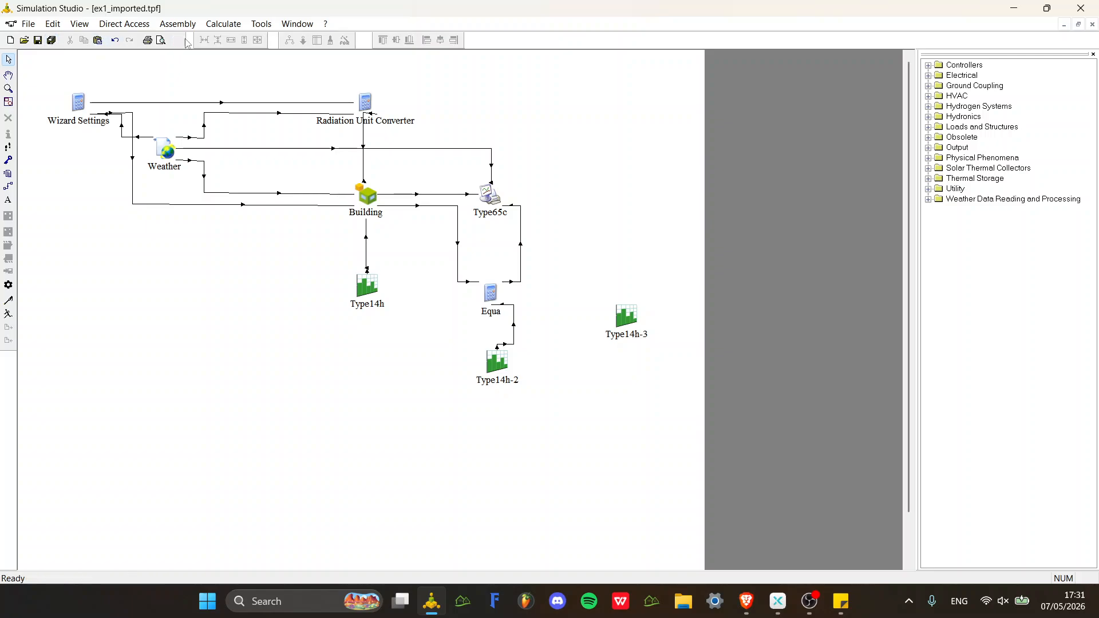
pyautogui.click(293, 25)
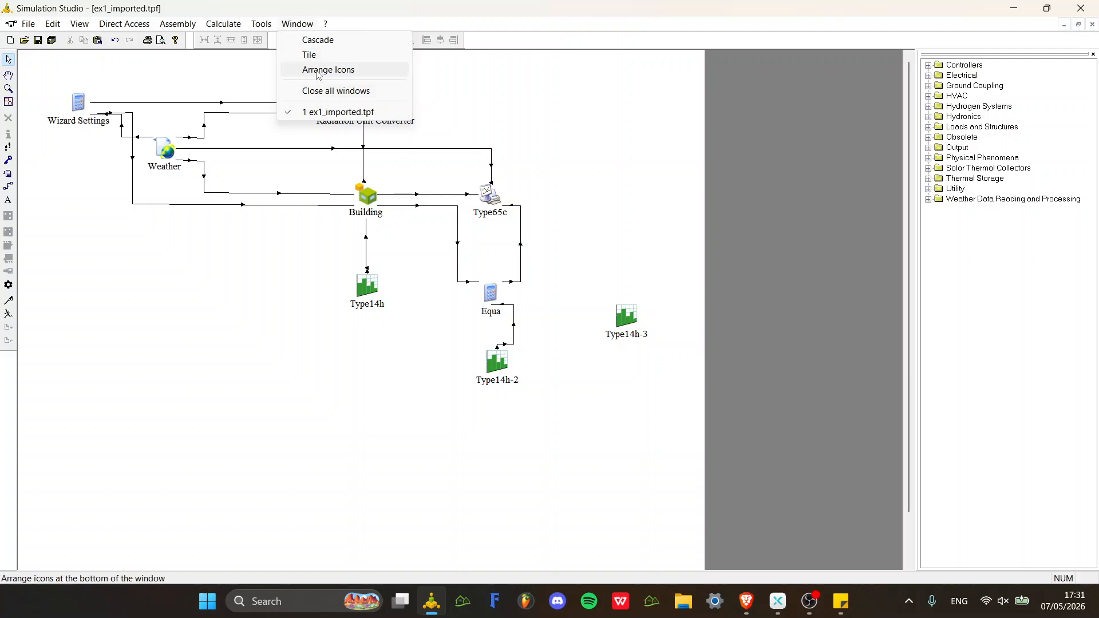
pyautogui.click(736, 270)
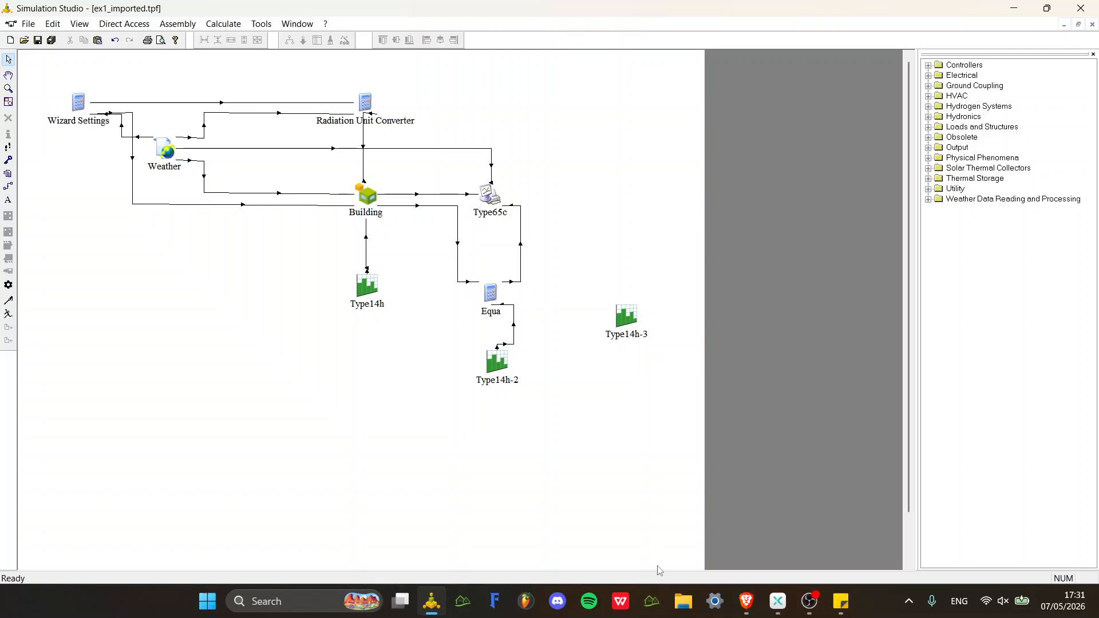
pyautogui.click(940, 565)
pyautogui.moveTo(907, 13); pyautogui.dragTo(906, 64)
pyautogui.scroll(-2, 893, 258)
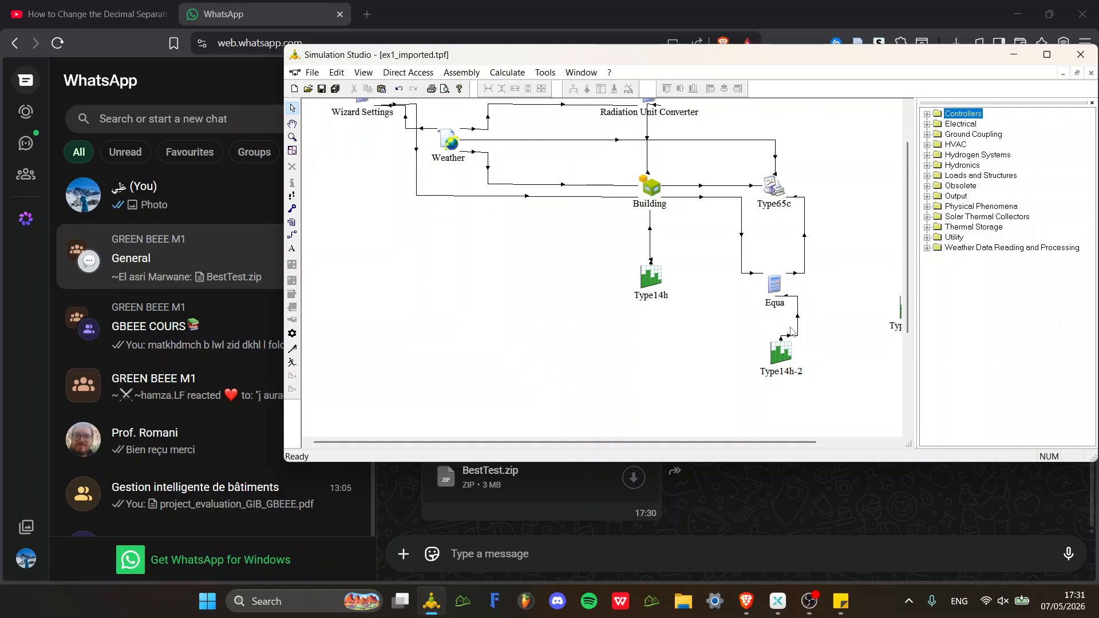
pyautogui.click(888, 323)
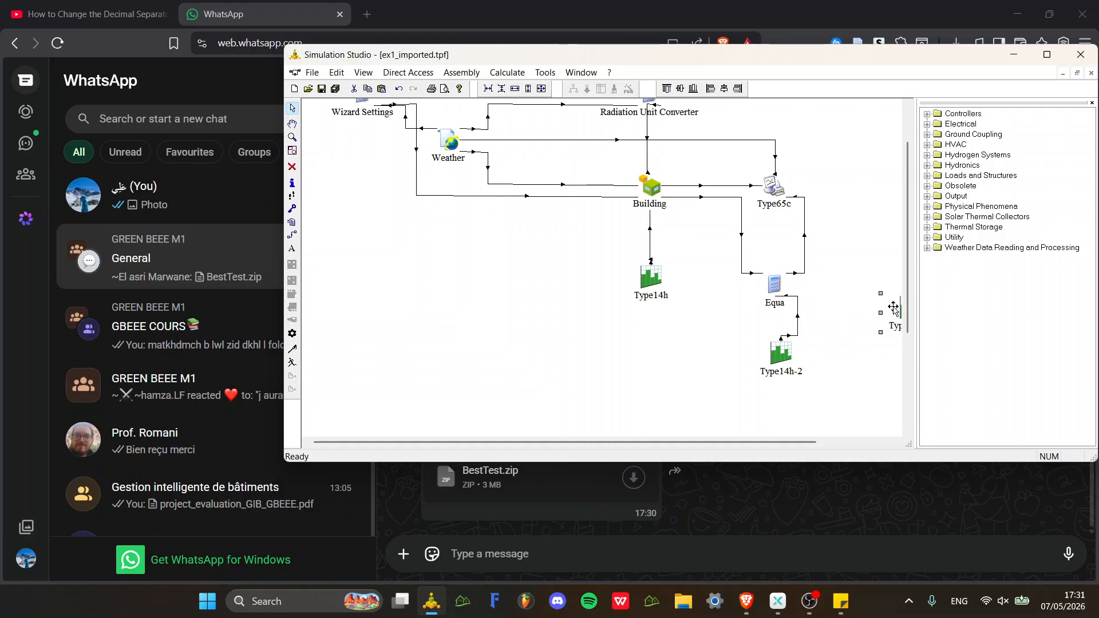
pyautogui.doubleClick(889, 323)
pyautogui.click(483, 373)
pyautogui.moveTo(671, 440); pyautogui.dragTo(745, 439)
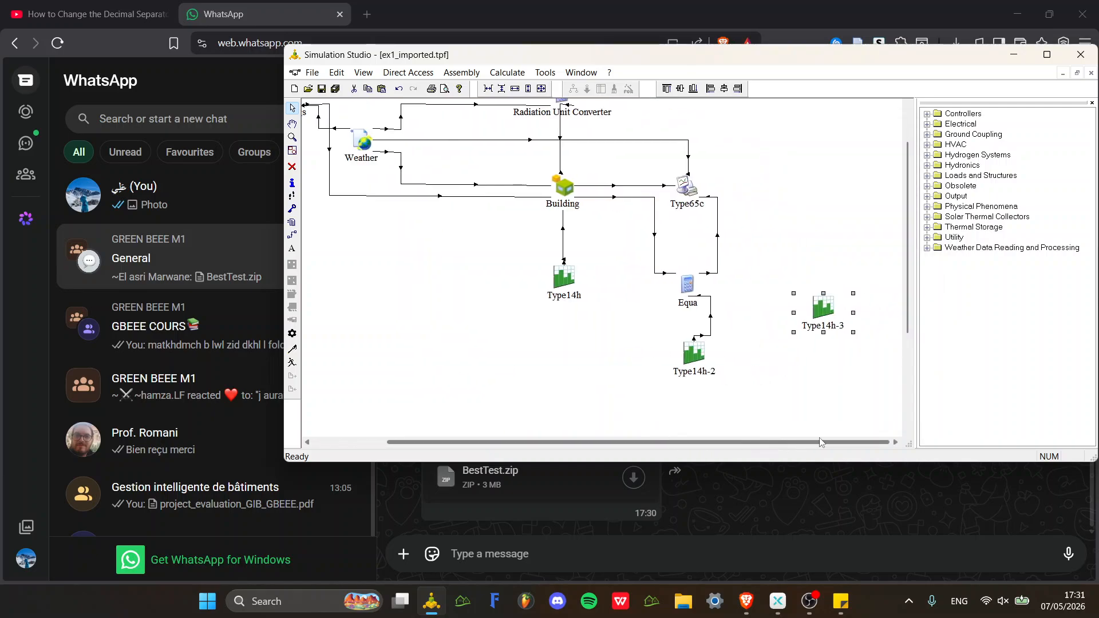
pyautogui.click(1045, 55)
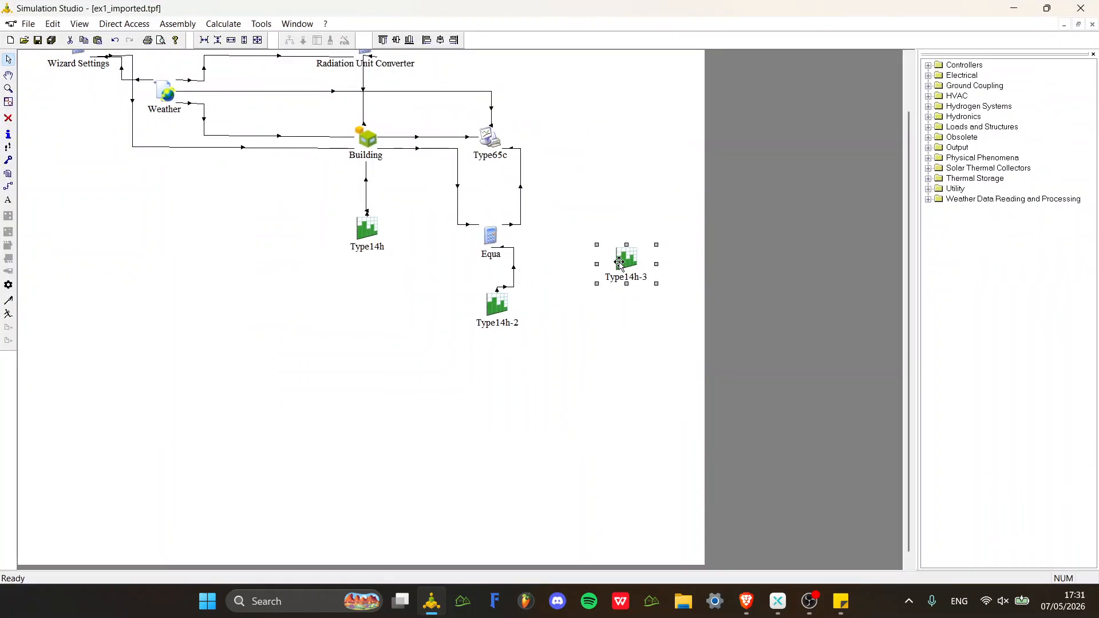
# Review the complete list of time and value points in the Type14h-3 forcing function.
pyautogui.doubleClick(620, 263)
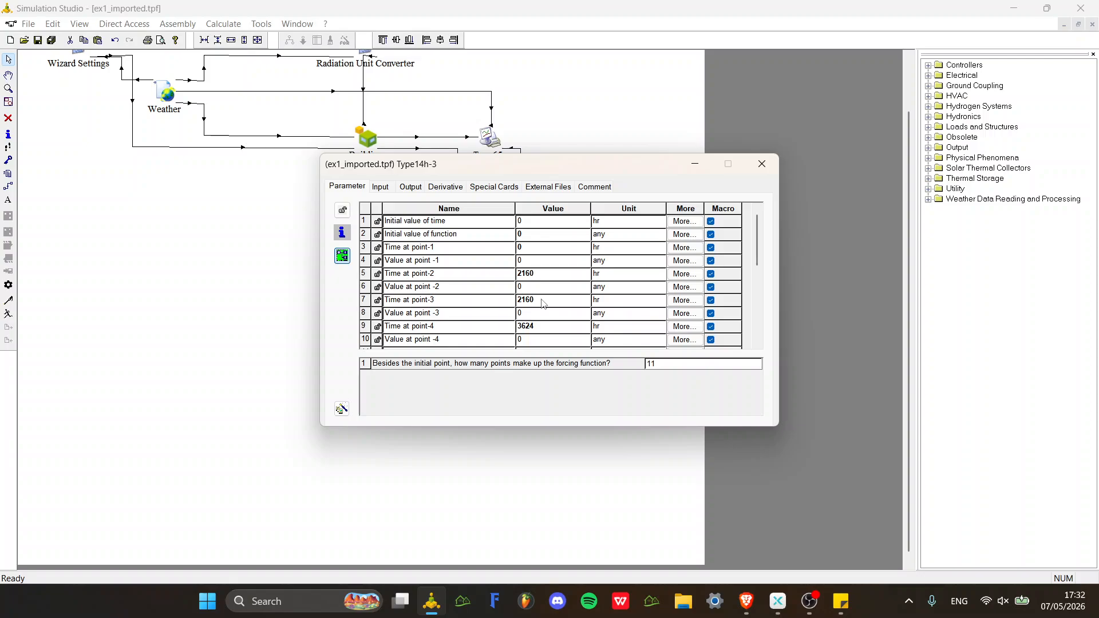
pyautogui.scroll(-4, 543, 303)
pyautogui.scroll(2, 543, 304)
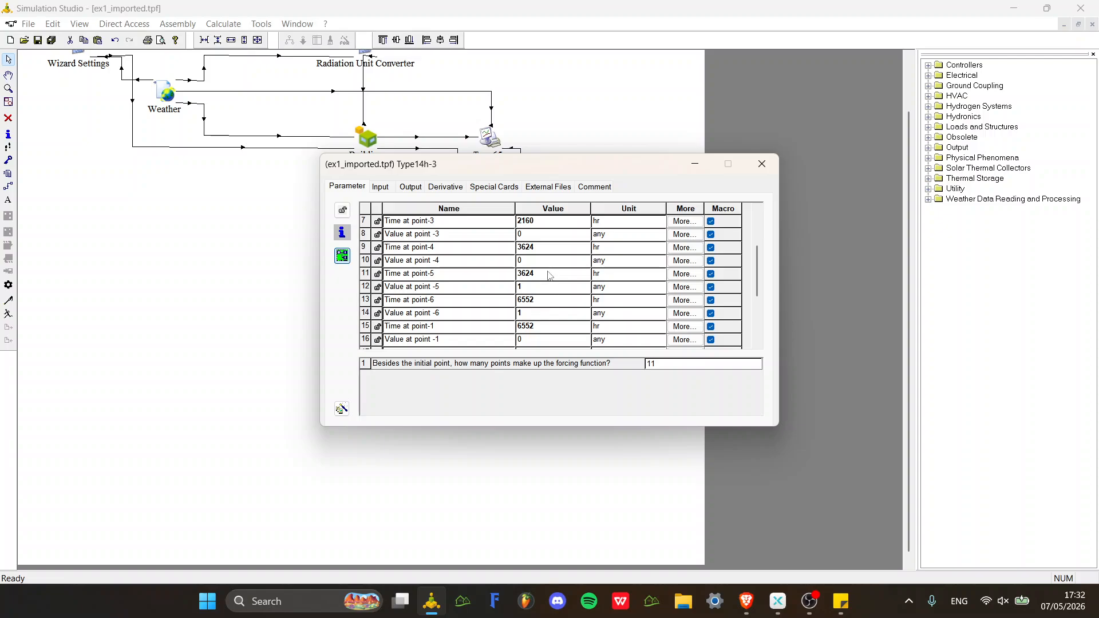
pyautogui.scroll(2, 545, 280)
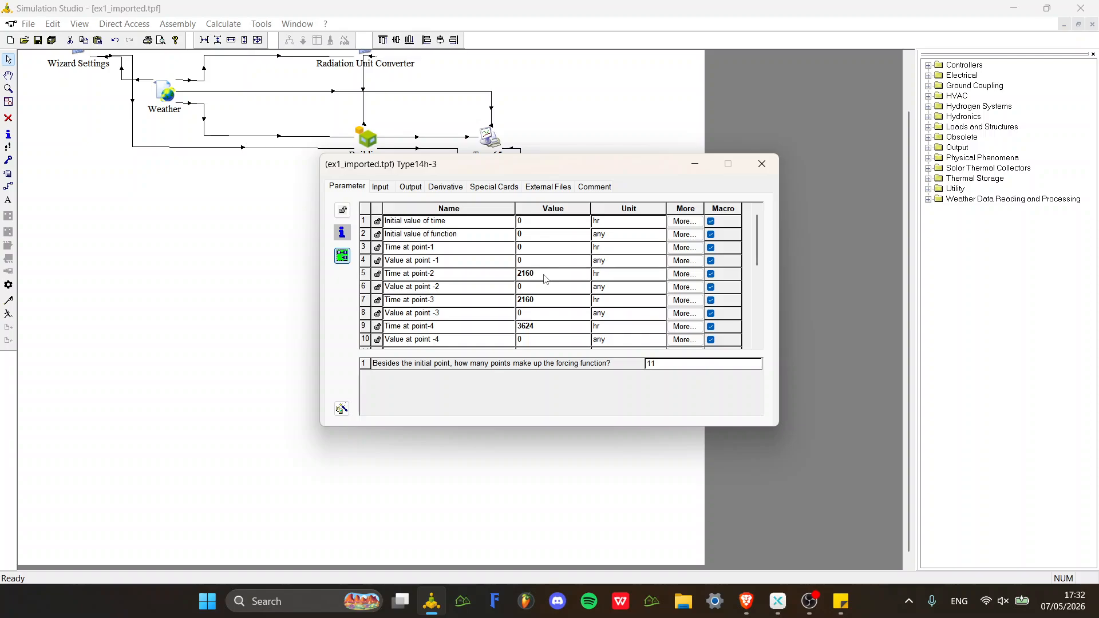
pyautogui.scroll(-3, 545, 279)
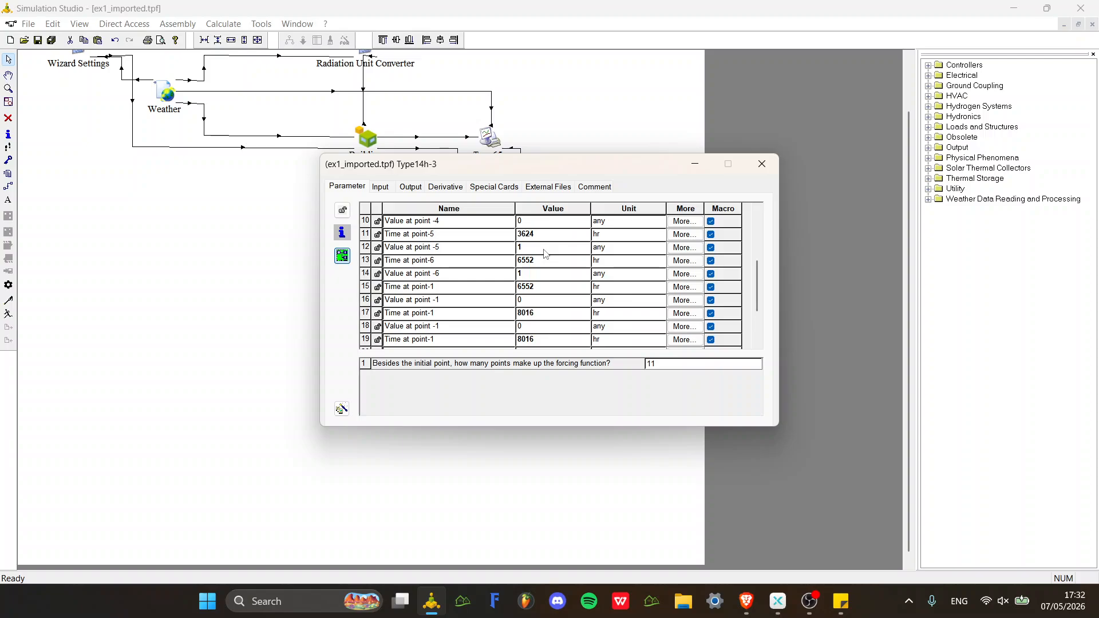
pyautogui.scroll(-2, 545, 254)
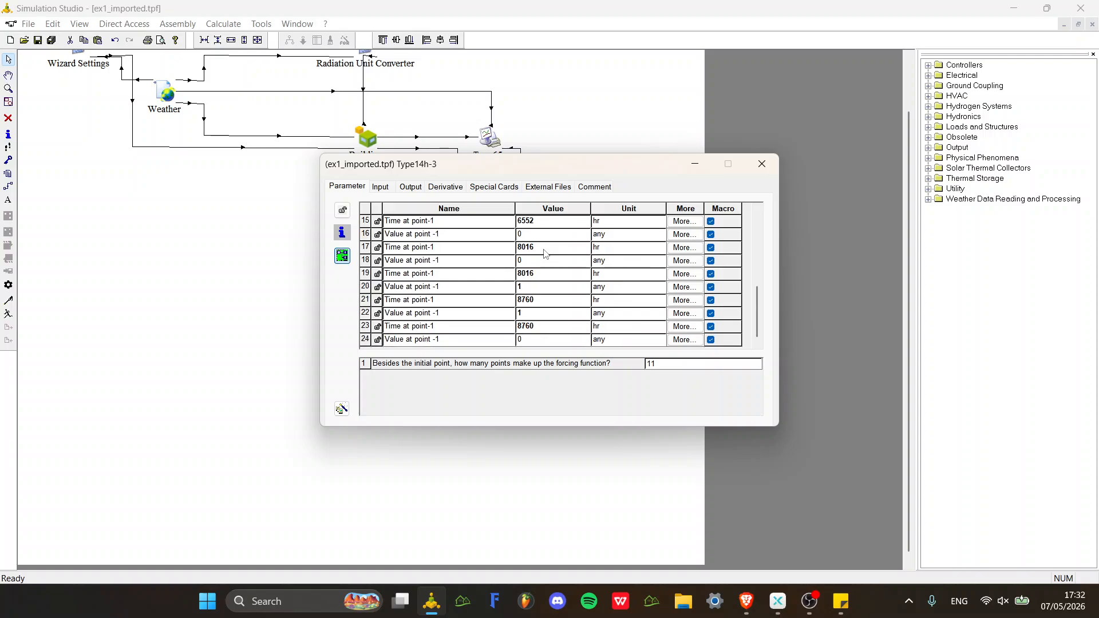
pyautogui.scroll(2, 545, 253)
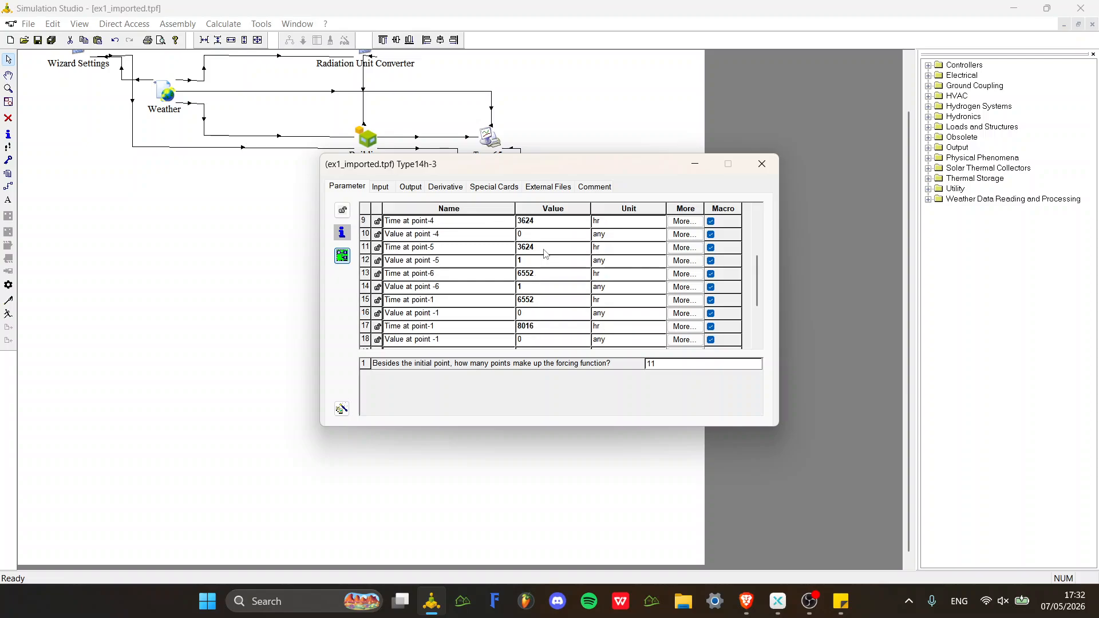
pyautogui.scroll(-2, 544, 258)
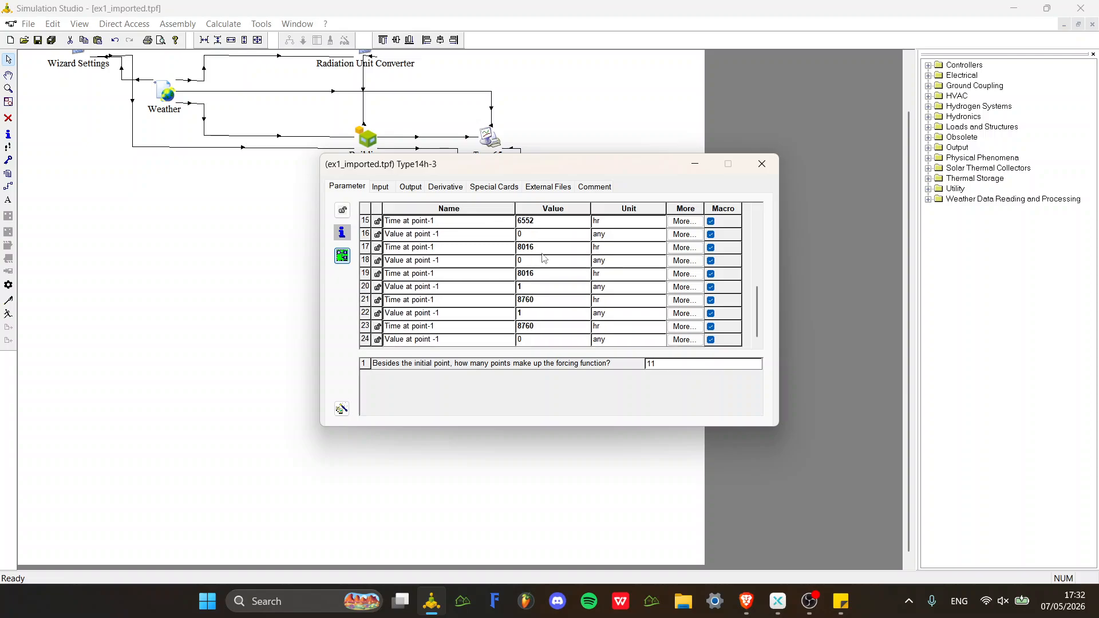
# Set the Type14h-3 function values at the second 8016 h point and the first 8760 h point to 0.
pyautogui.click(537, 289)
pyautogui.write('0')
pyautogui.click(538, 314)
pyautogui.write('0')
pyautogui.click(762, 164)
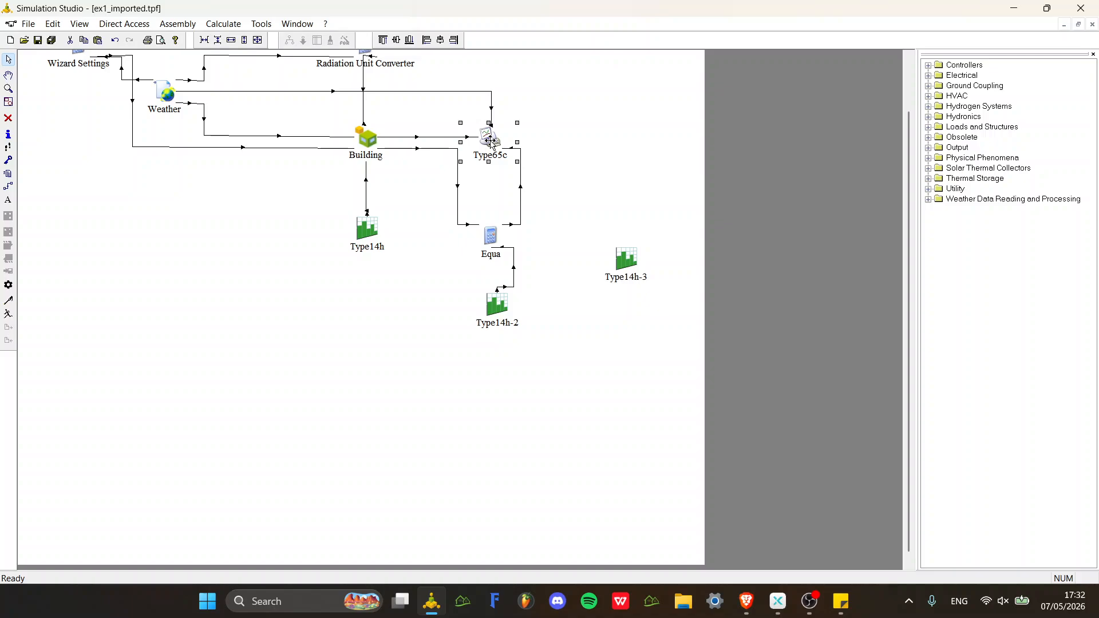
# Change the external output file of the Type65c plotter to shading.xlsx.
pyautogui.doubleClick(491, 143)
pyautogui.click(478, 186)
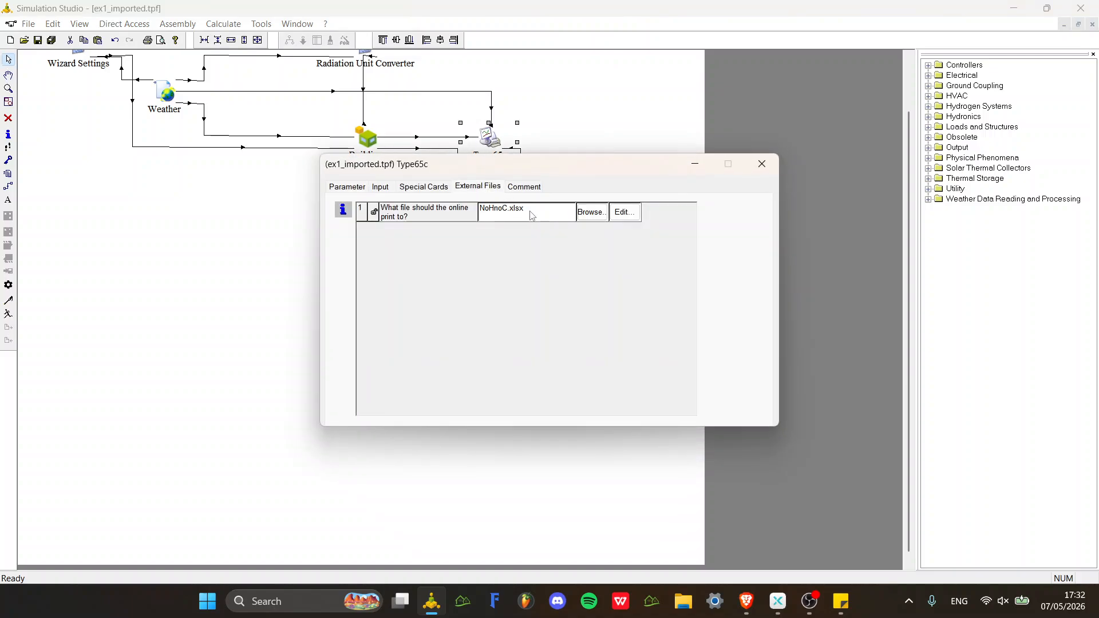
pyautogui.click(507, 209)
pyautogui.press('BackSpace')
pyautogui.press('BackSpace')
pyautogui.press('BackSpace')
pyautogui.press('BackSpace')
pyautogui.press('BackSpace')
pyautogui.press('BackSpace')
pyautogui.write('shadin')
pyautogui.click(762, 164)
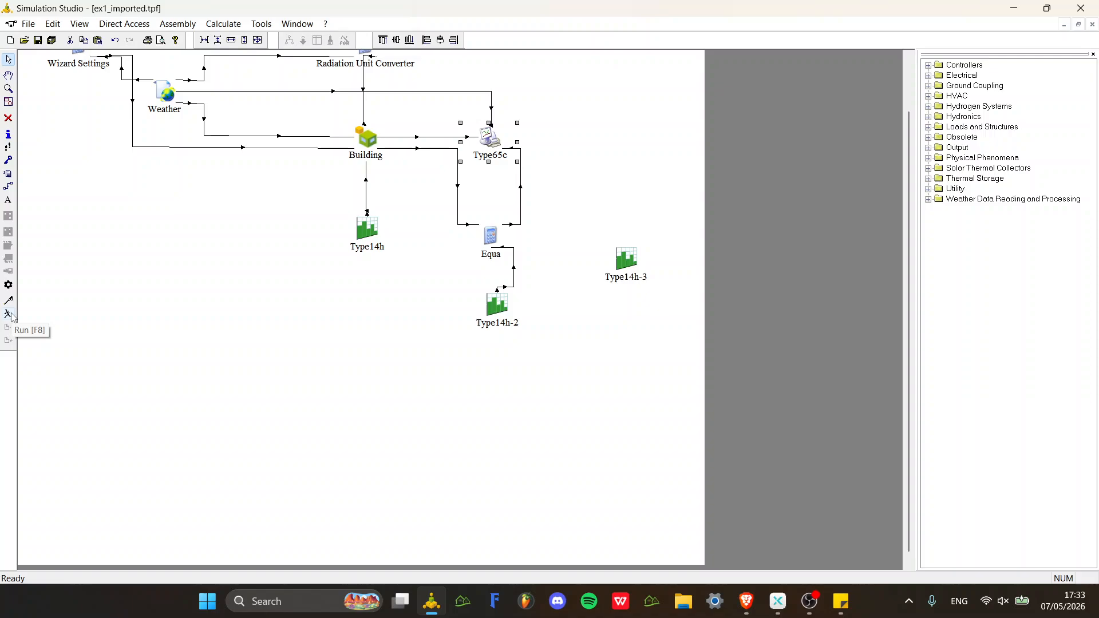
# Run the simulation and check the error messages in the simulation log.
pyautogui.click(11, 314)
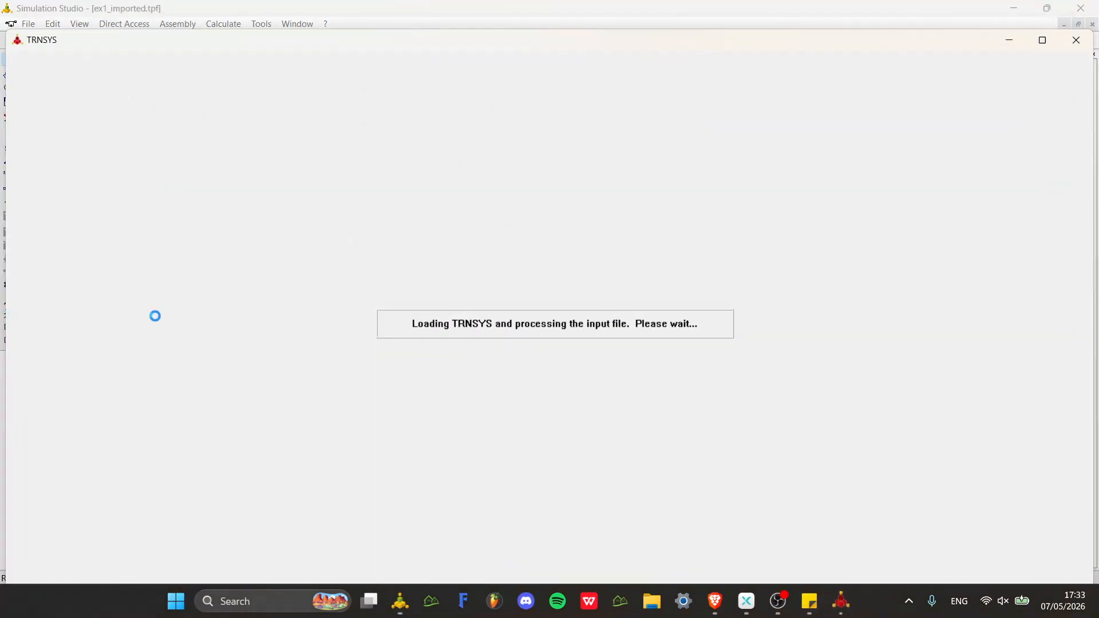
pyautogui.click(658, 350)
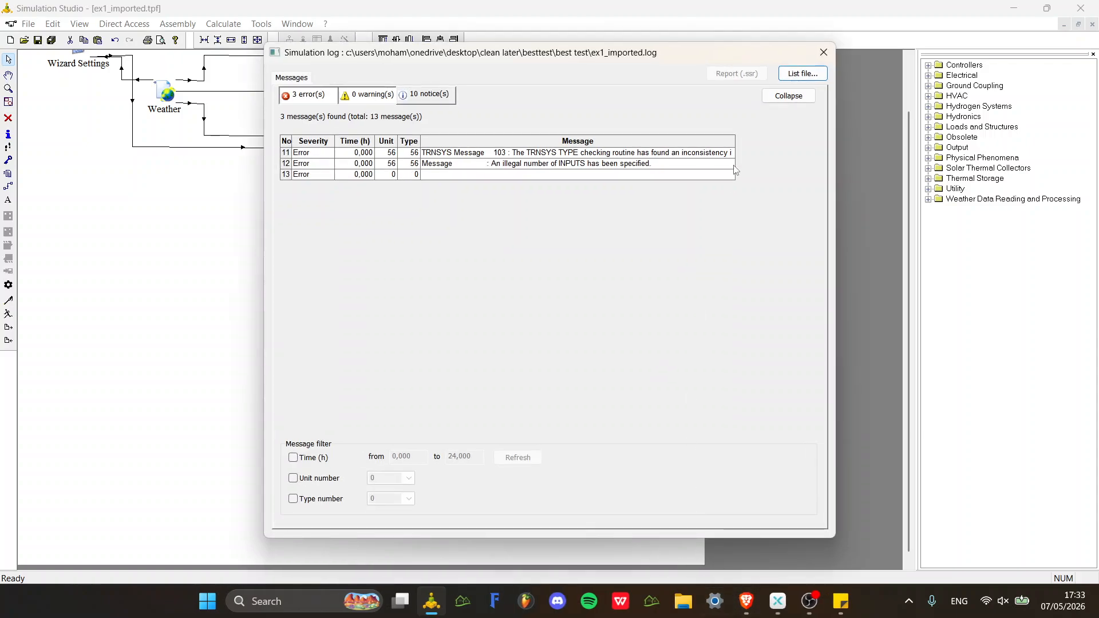
pyautogui.click(823, 52)
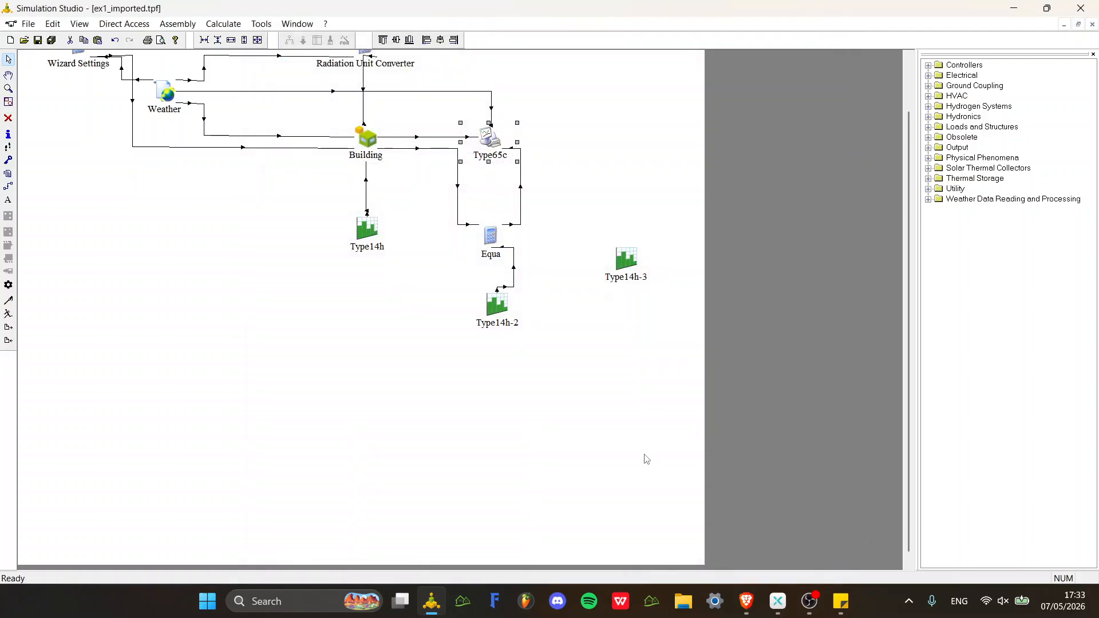
pyautogui.click(745, 601)
pyautogui.click(1082, 14)
pyautogui.click(561, 179)
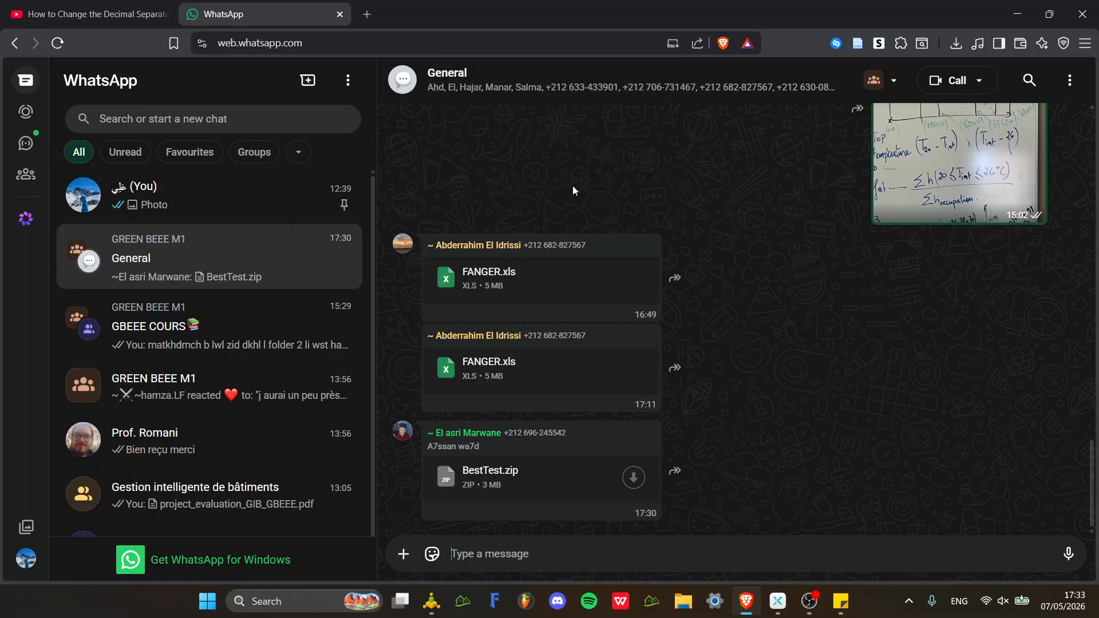
# Recheck the output file name specified for the Type65c plotter.
pyautogui.doubleClick(496, 139)
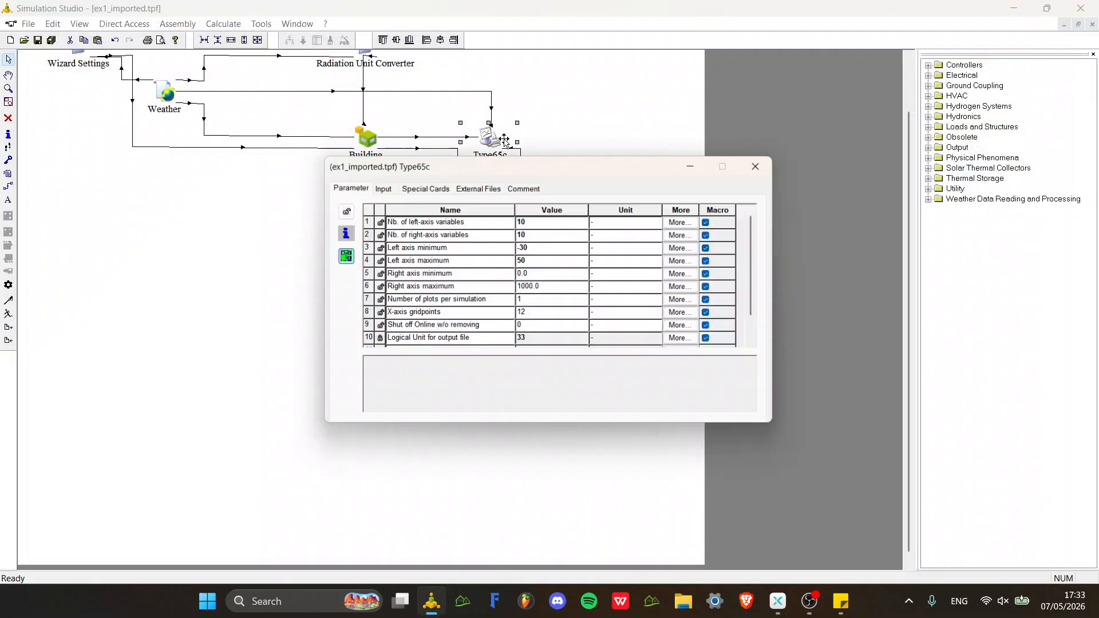
pyautogui.click(526, 187)
pyautogui.click(491, 190)
pyautogui.click(525, 207)
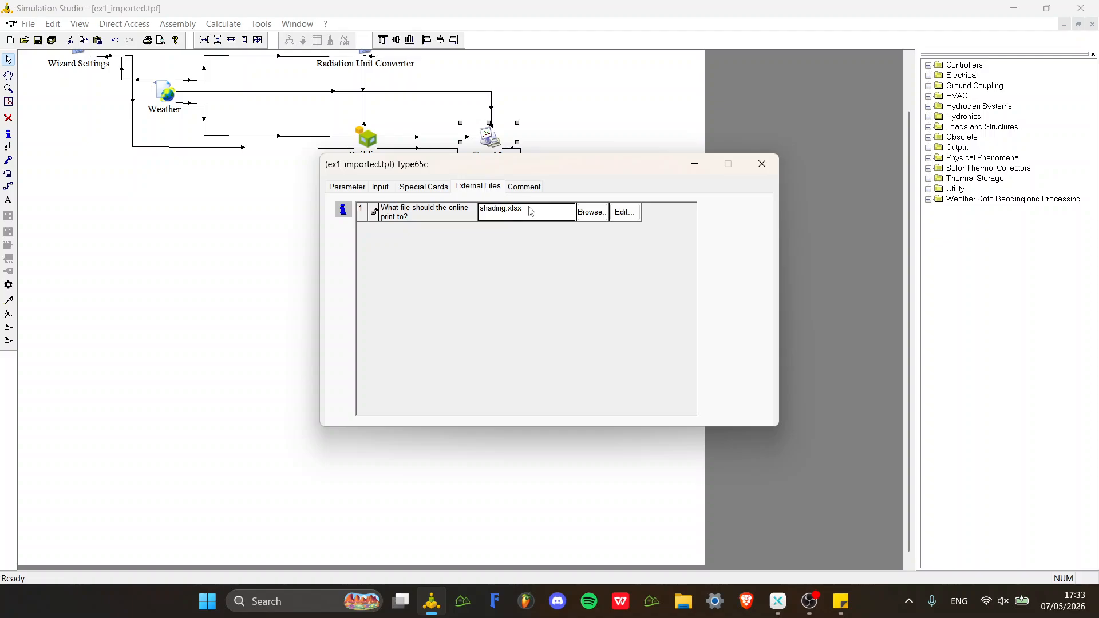
pyautogui.click(525, 208)
pyautogui.click(762, 163)
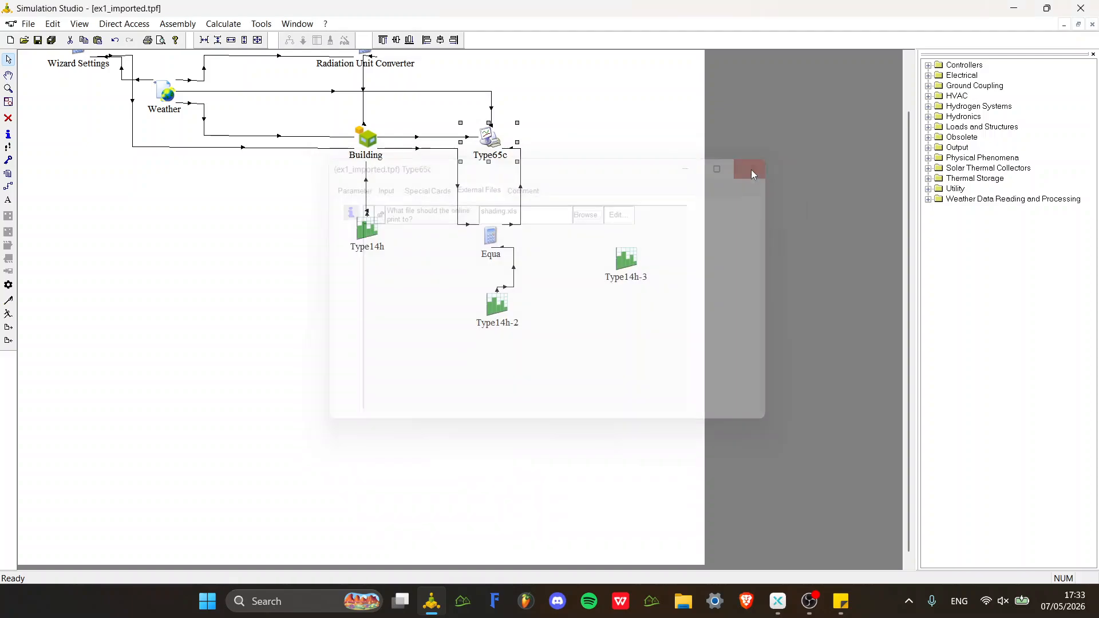
# Rerun the simulation and inspect its log for errors again.
pyautogui.press('F8')
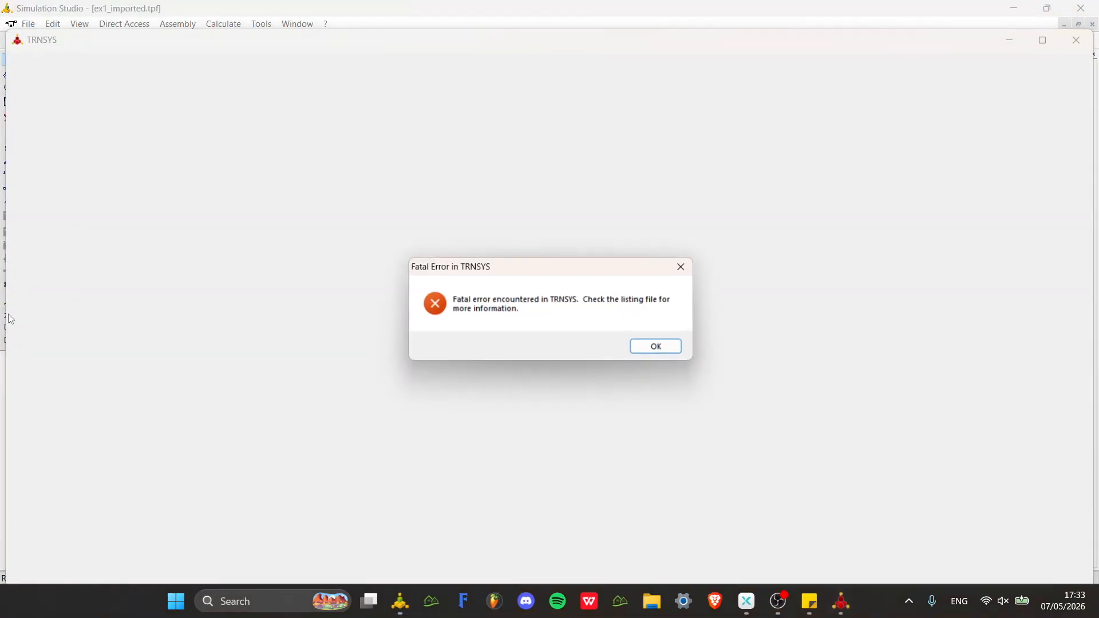
pyautogui.click(644, 351)
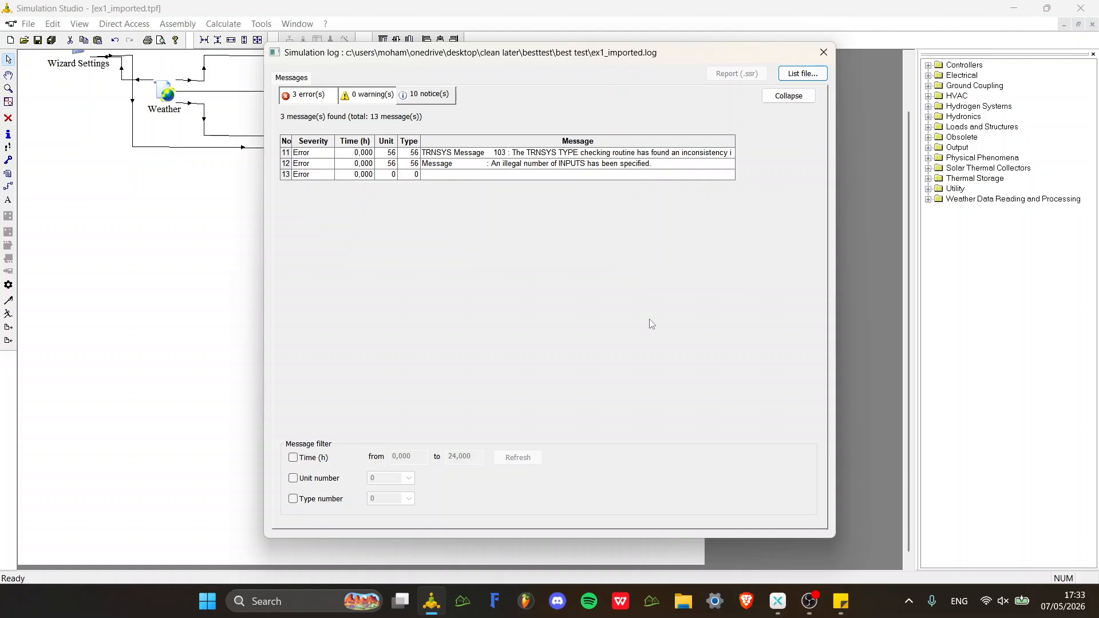
pyautogui.click(824, 52)
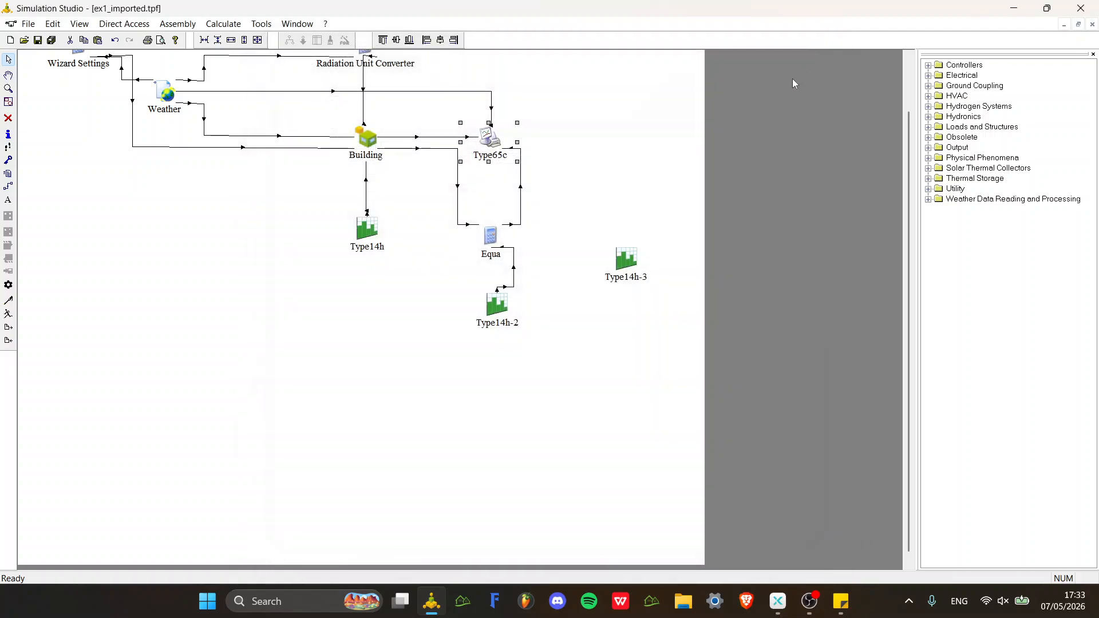
# Move Type14h-3 slightly closer to Equa and draw a link from it to the Building component.
pyautogui.click(624, 264)
pyautogui.moveTo(628, 264); pyautogui.dragTo(606, 264)
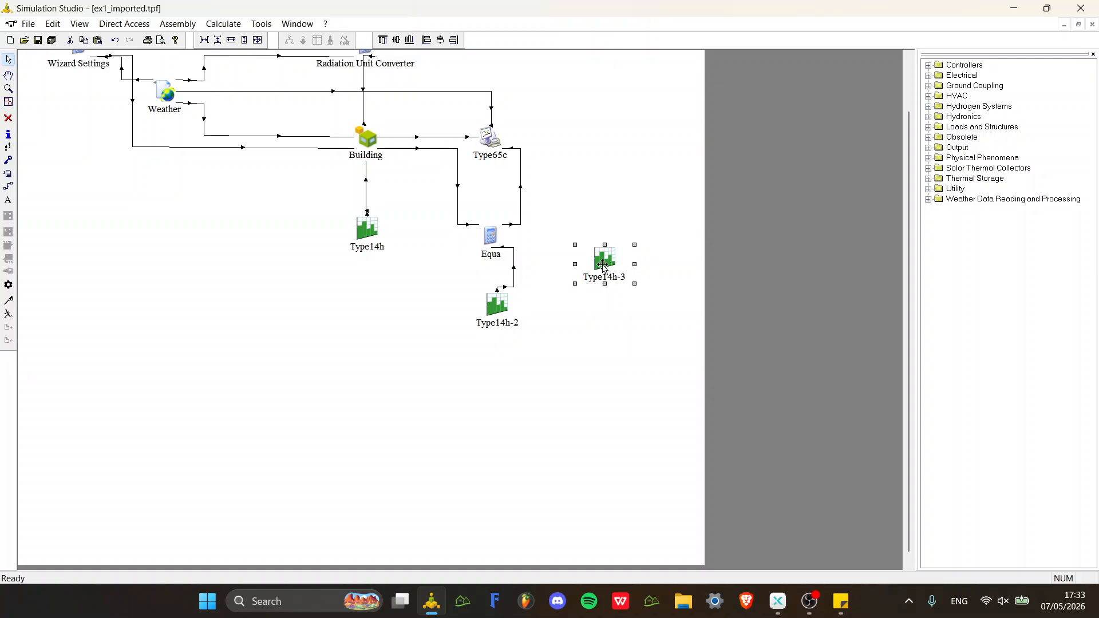
pyautogui.click(8, 186)
pyautogui.click(574, 246)
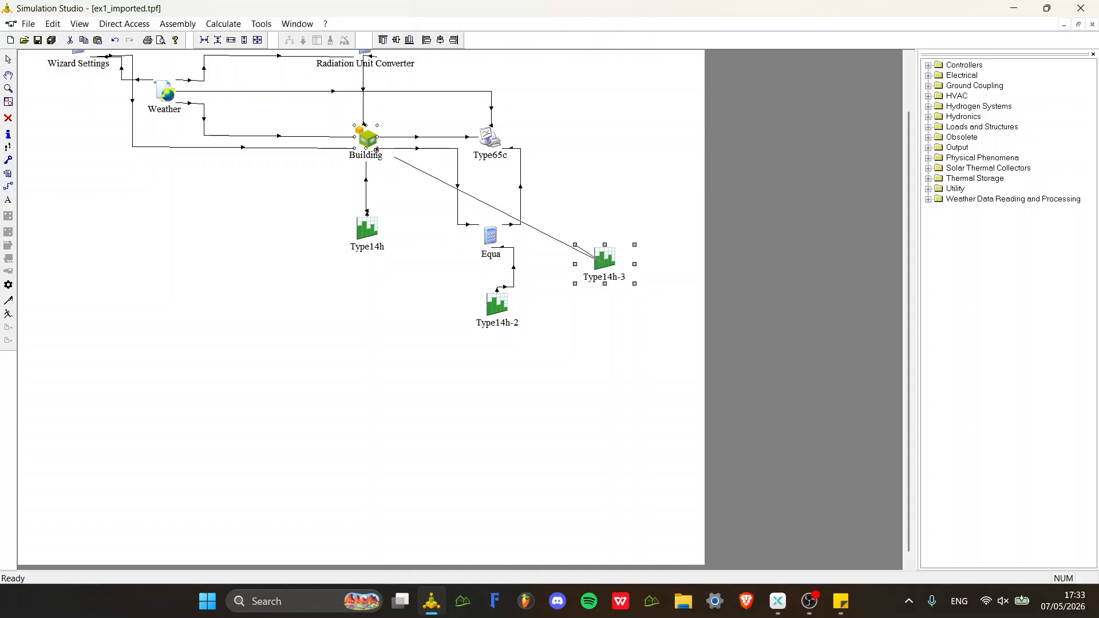
pyautogui.click(378, 124)
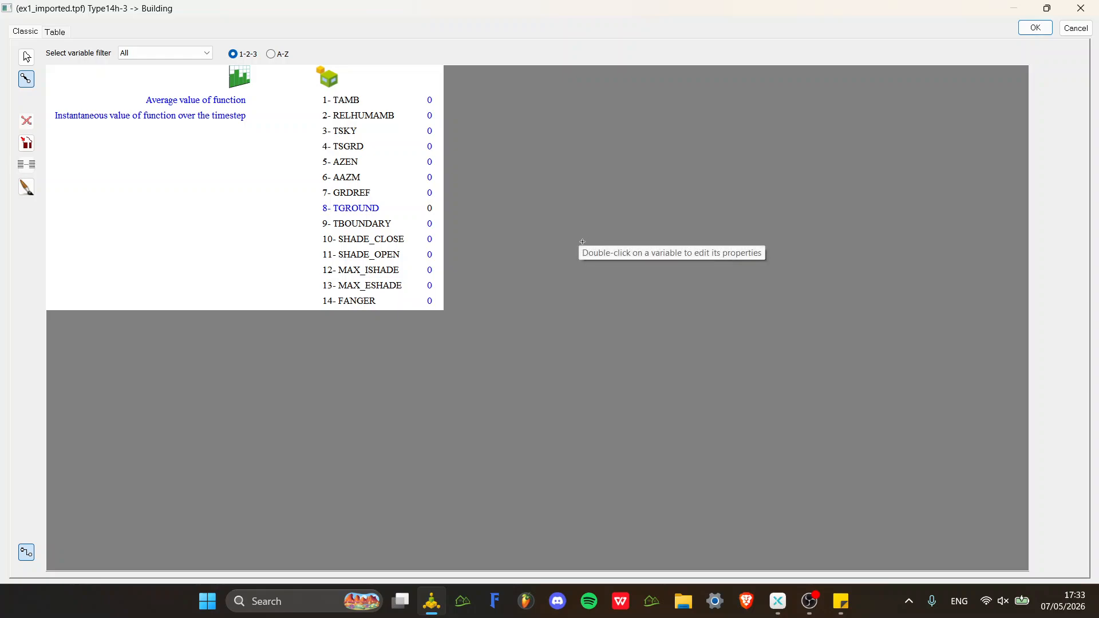
pyautogui.click(232, 115)
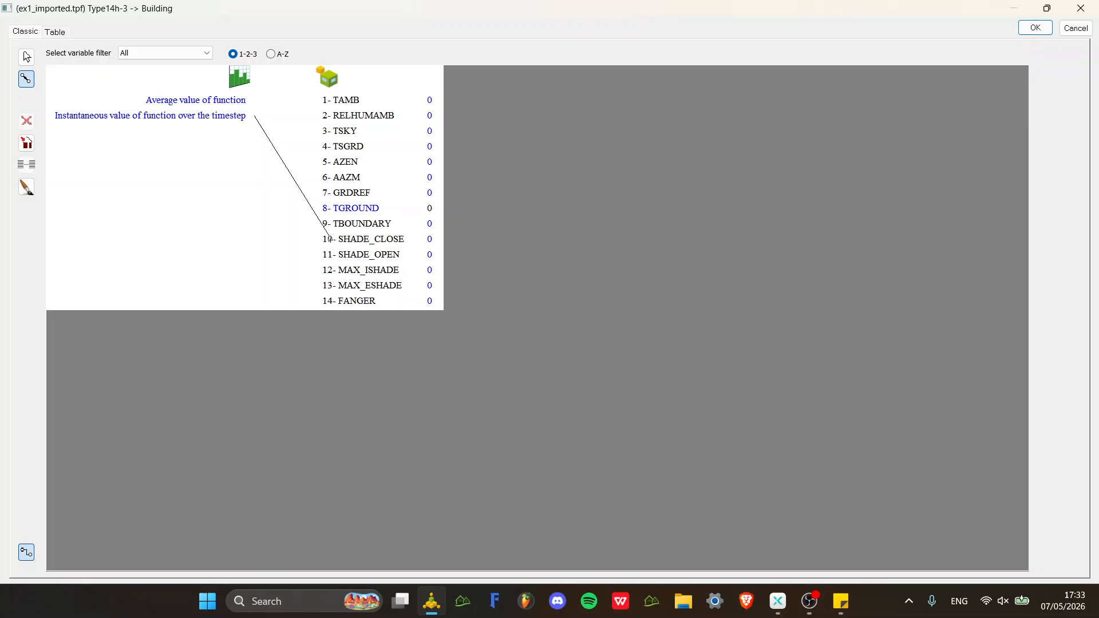
pyautogui.click(1081, 8)
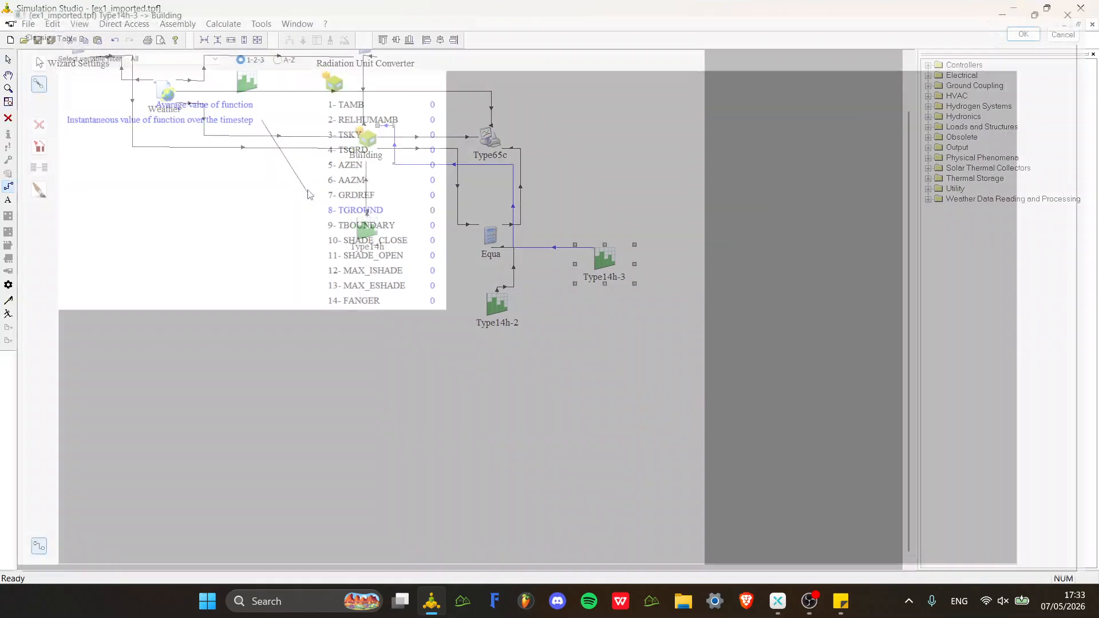
# Update the building variable list and connect Type14h-3's instantaneous function value to the Building's SHADING input.
pyautogui.rightClick(368, 138)
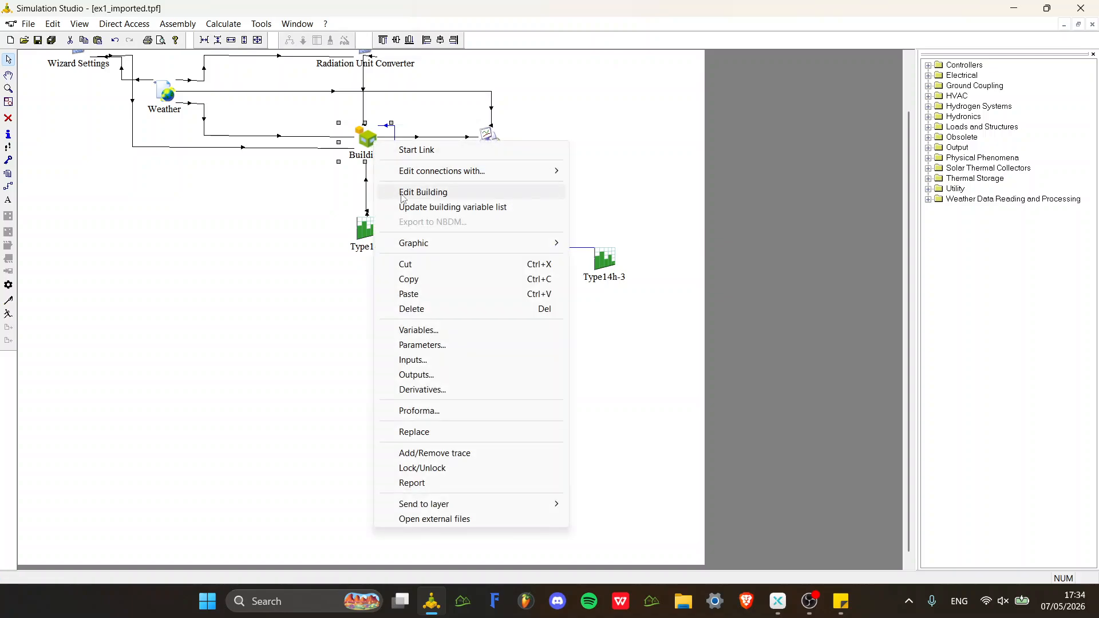
pyautogui.click(417, 207)
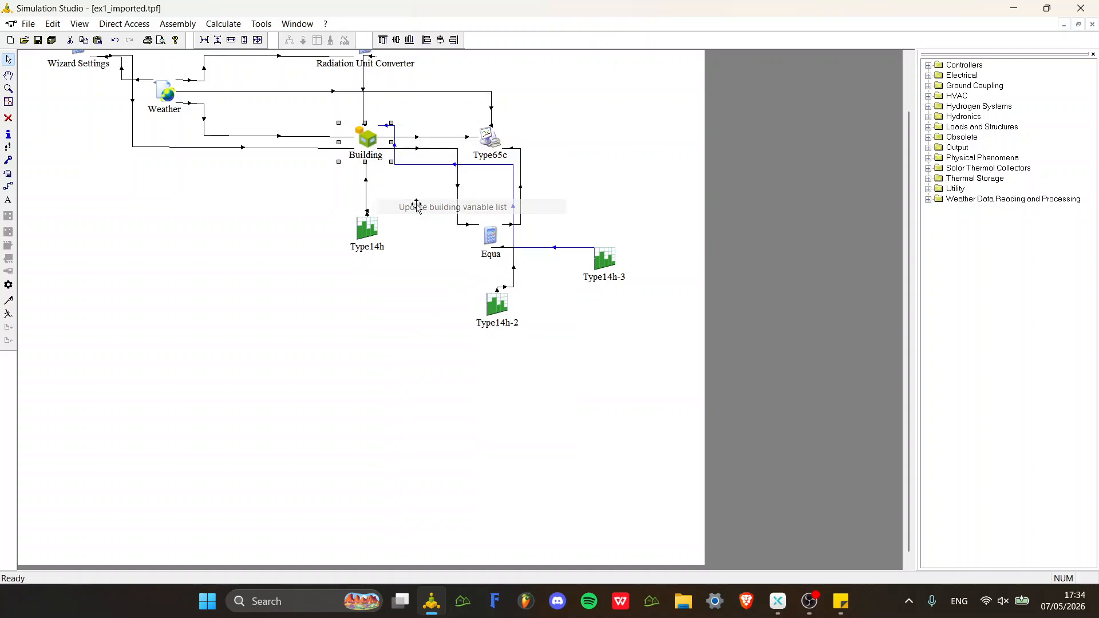
pyautogui.doubleClick(541, 247)
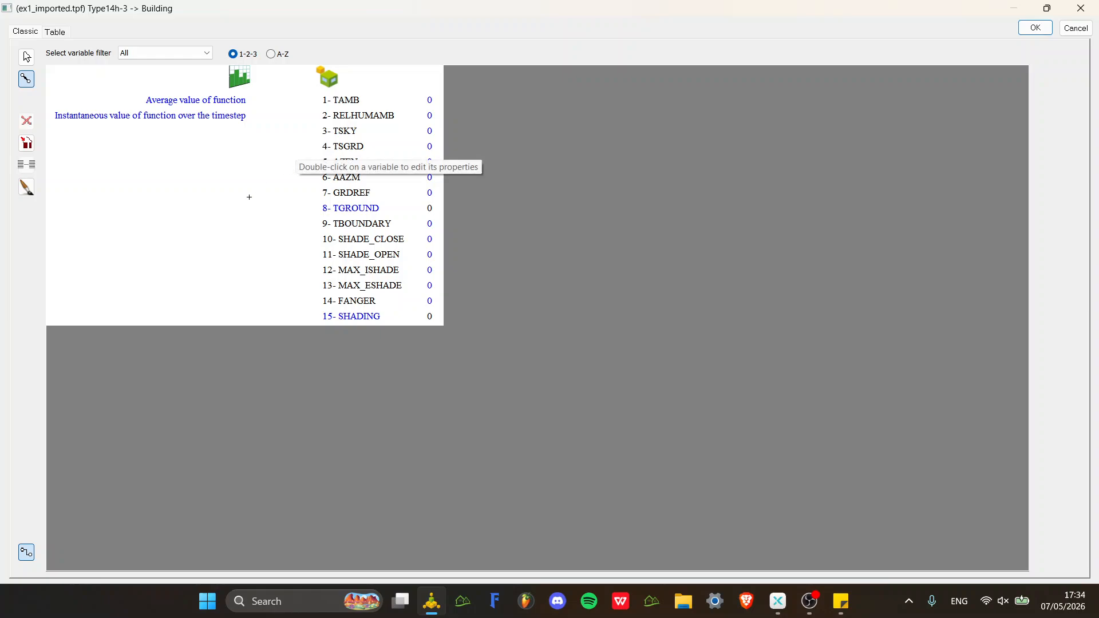
pyautogui.moveTo(235, 117)
pyautogui.mouseDown()
pyautogui.moveTo(316, 281)
pyautogui.moveTo(360, 318)
pyautogui.moveTo(377, 315)
pyautogui.mouseUp()
pyautogui.click(1036, 28)
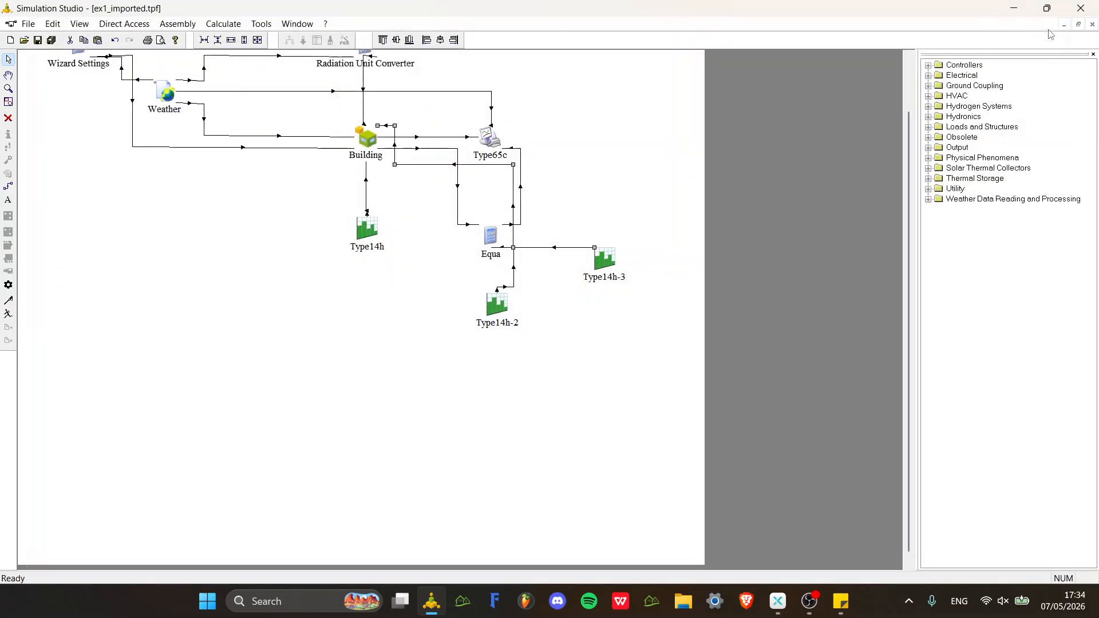
# Run the full simulation and exit the online plotter once calculations are completed.
pyautogui.click(9, 313)
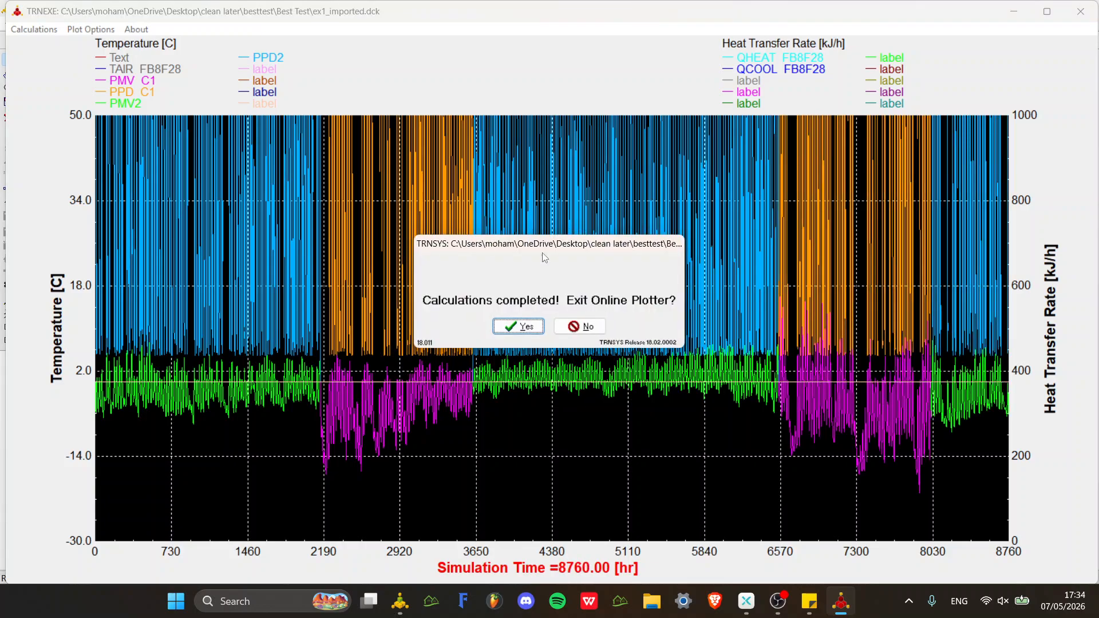
pyautogui.click(521, 325)
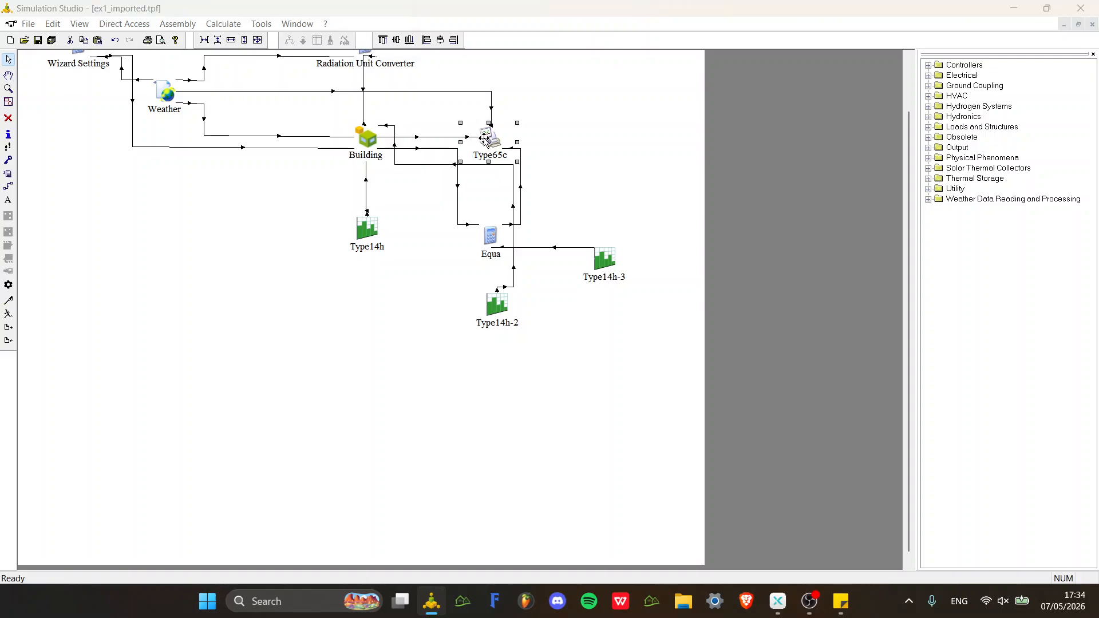
# Open Type65c's shading.xls output file in Excel, accepting the file format mismatch.
pyautogui.doubleClick(488, 137)
pyautogui.click(487, 189)
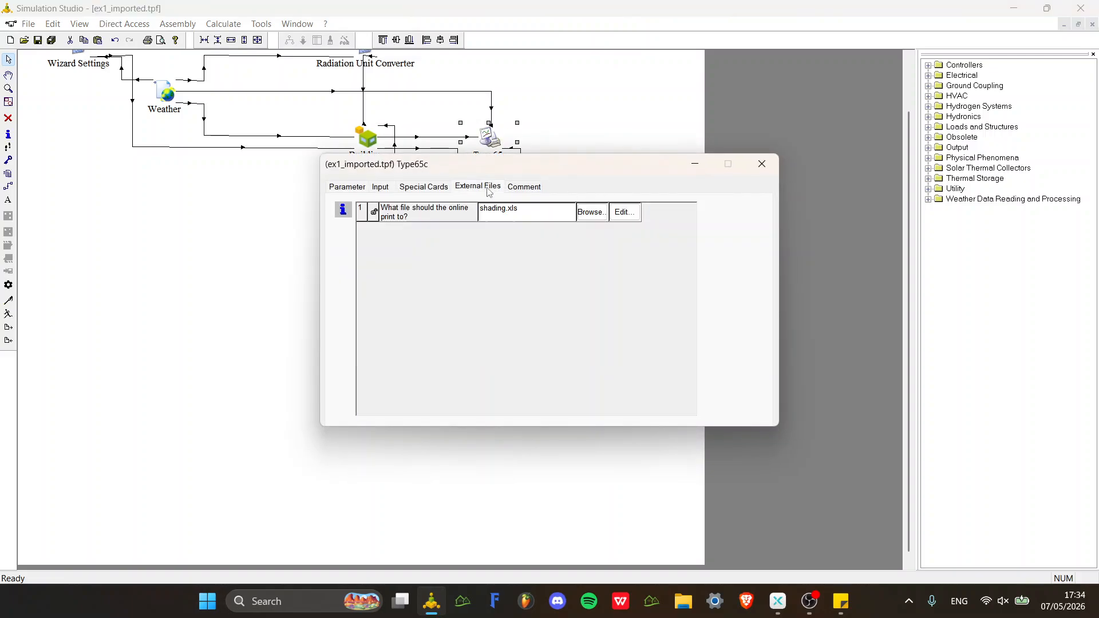
pyautogui.click(616, 216)
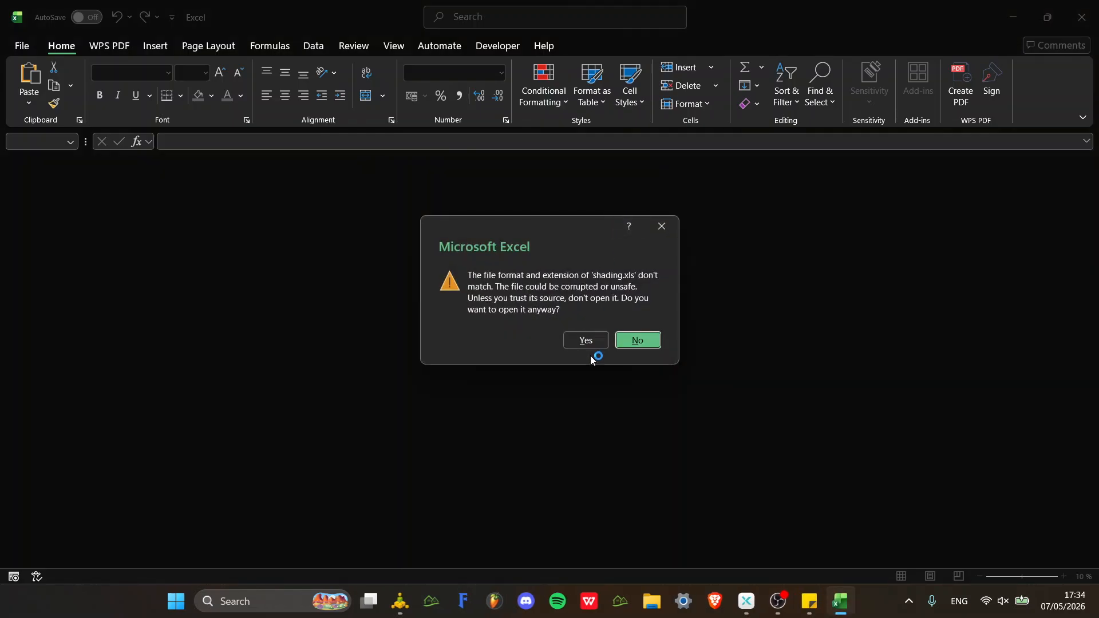
pyautogui.click(585, 340)
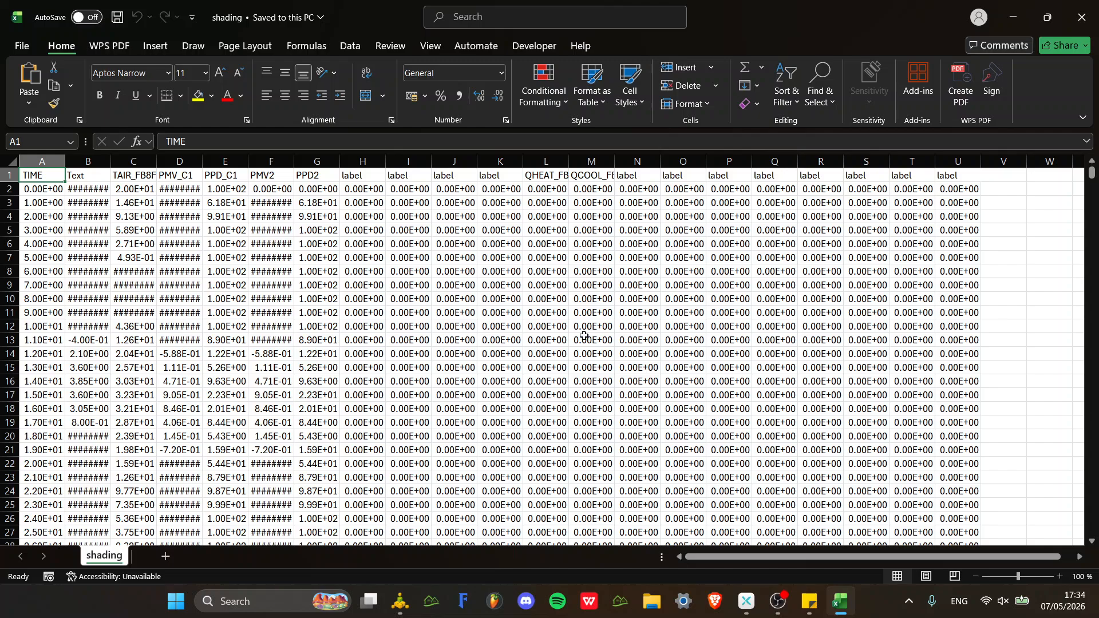
# Widen the PMV2 column to fit and examine the hourly PMV values in the shading sheet.
pyautogui.doubleClick(295, 161)
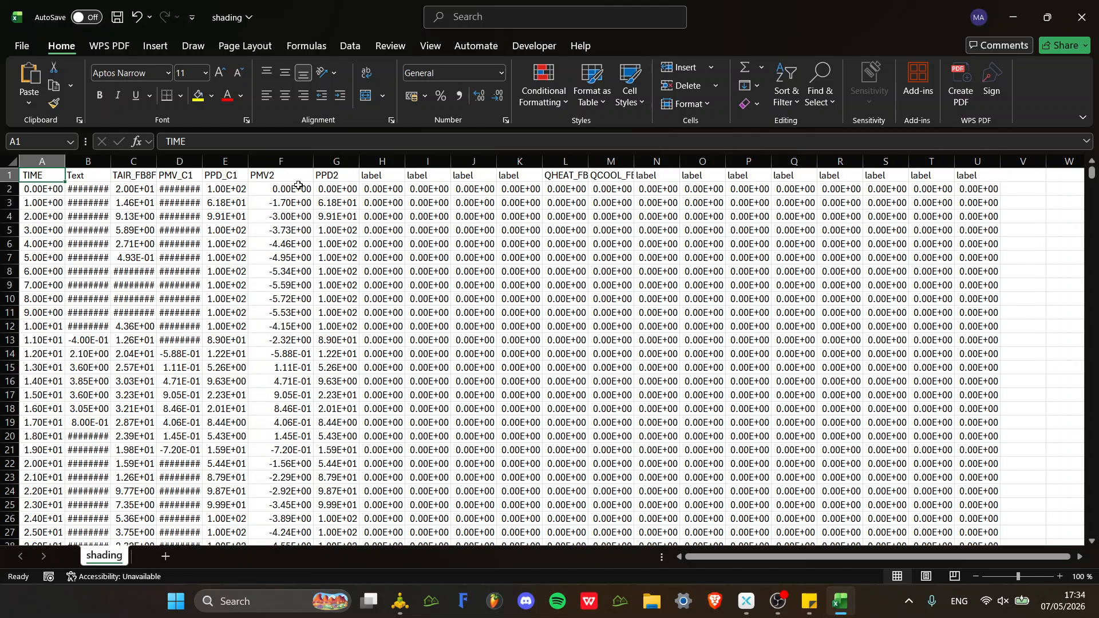
pyautogui.click(296, 189)
pyautogui.click(296, 213)
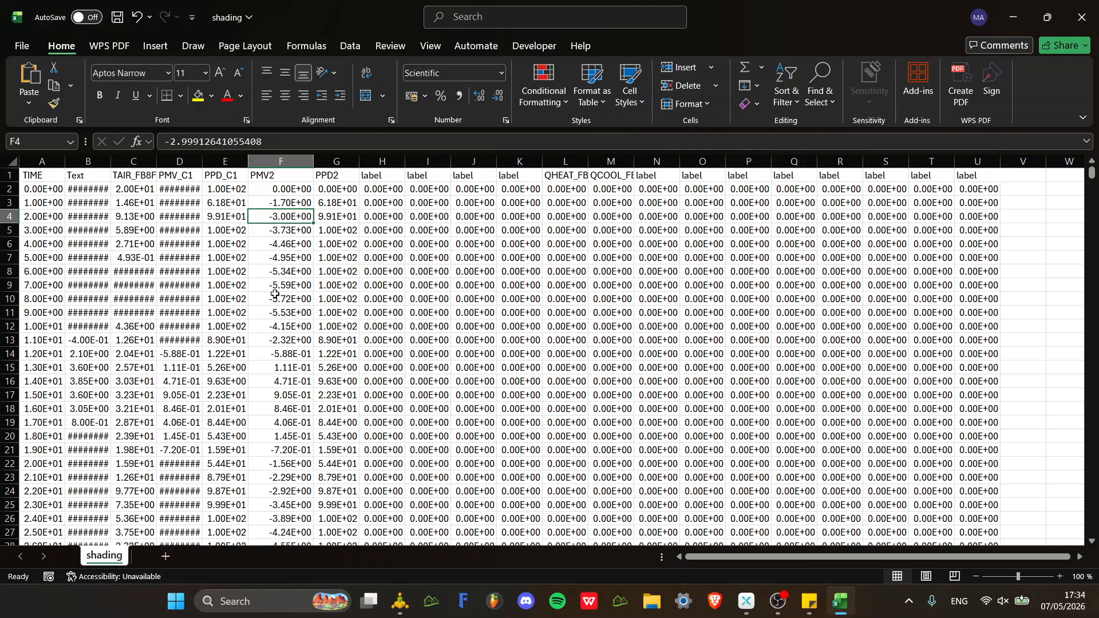
pyautogui.click(189, 226)
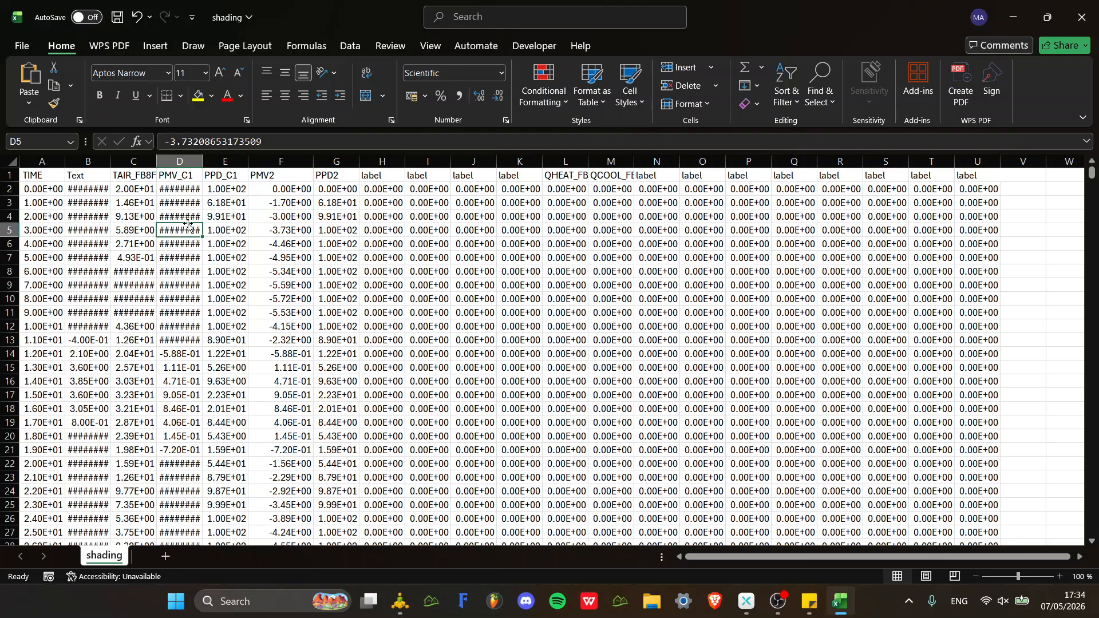
pyautogui.scroll(-20, 187, 224)
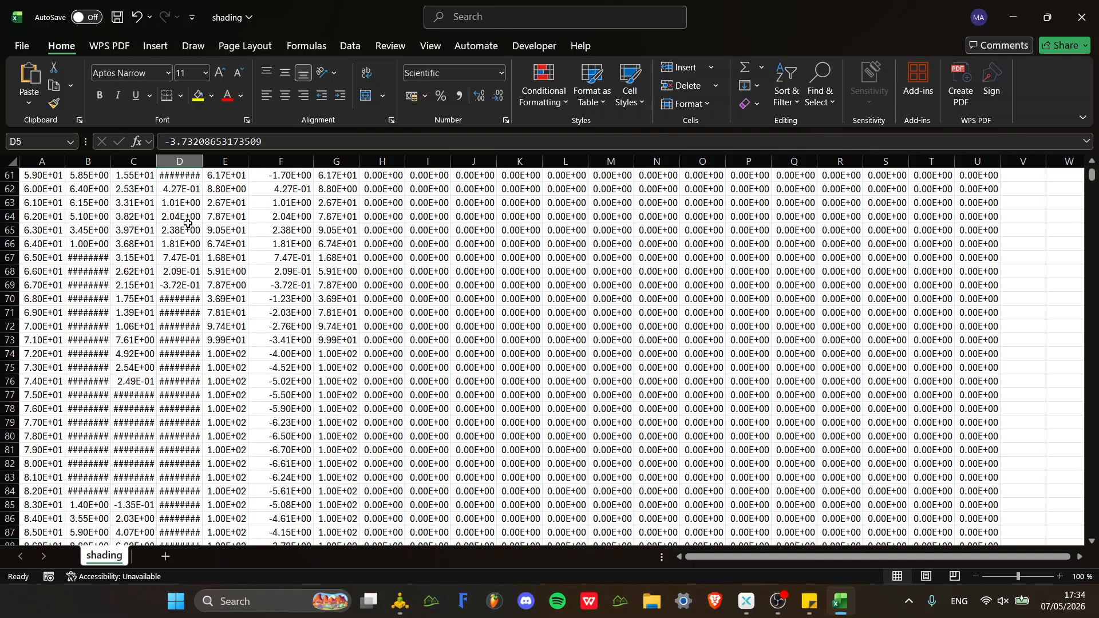
pyautogui.scroll(-20, 188, 223)
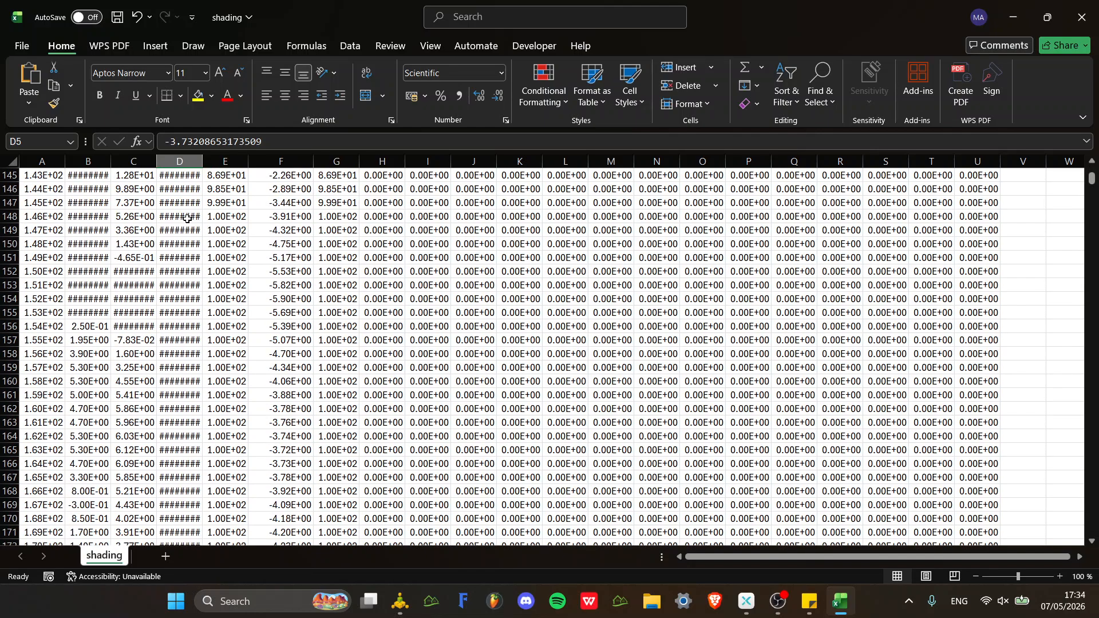
pyautogui.scroll(-20, 187, 219)
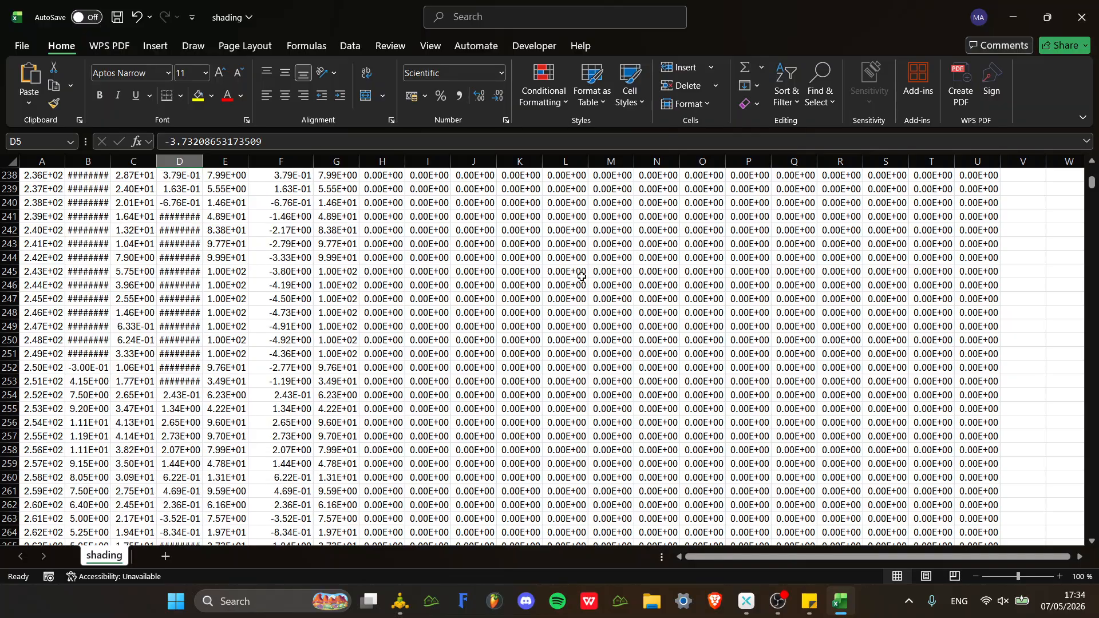
# Sum the PMV_C1 values D2:D8762 in cell D8764, below the last data row.
pyautogui.moveTo(1093, 182); pyautogui.dragTo(1093, 525)
pyautogui.scroll(-6, 171, 372)
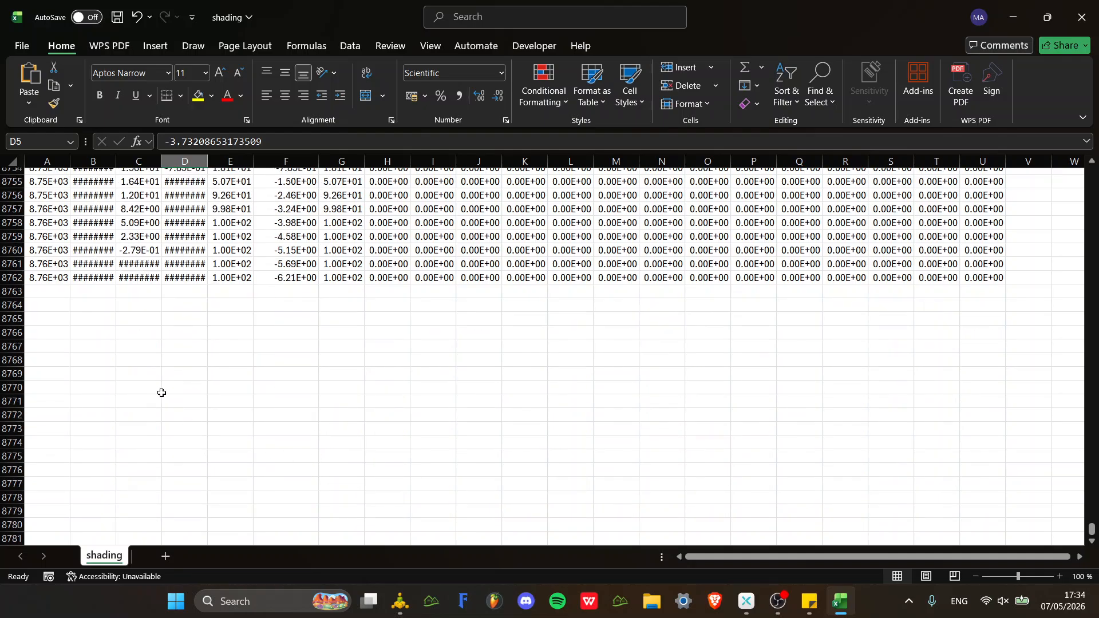
pyautogui.click(195, 306)
pyautogui.write('=')
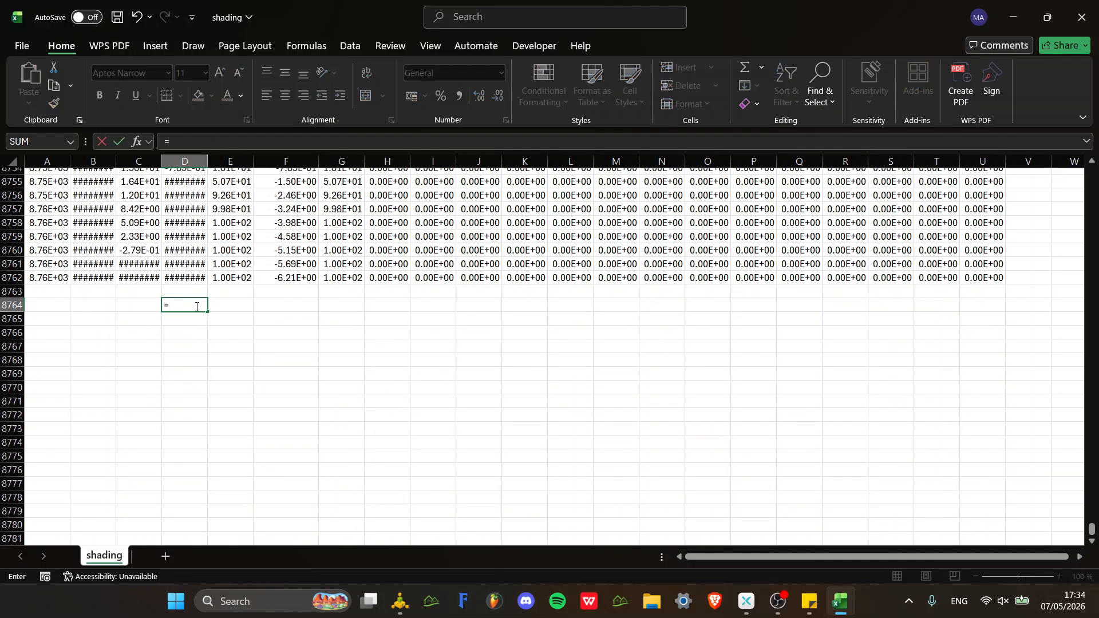
pyautogui.write('sum')
pyautogui.press('Tab')
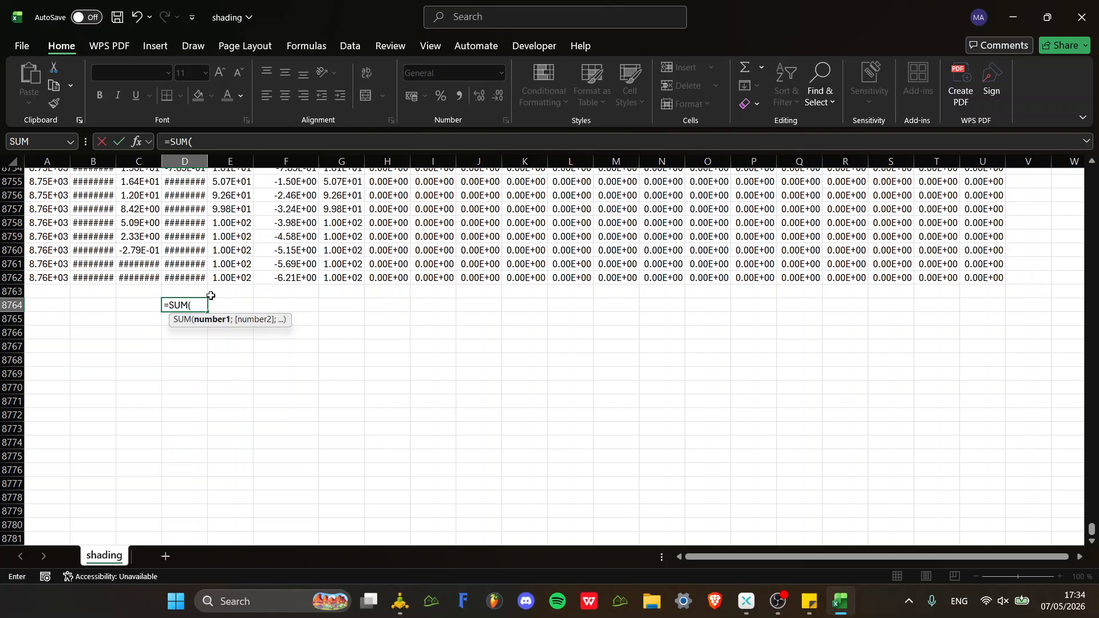
pyautogui.click(195, 279)
pyautogui.hotkey('ctrl', 'shift', 'Up')
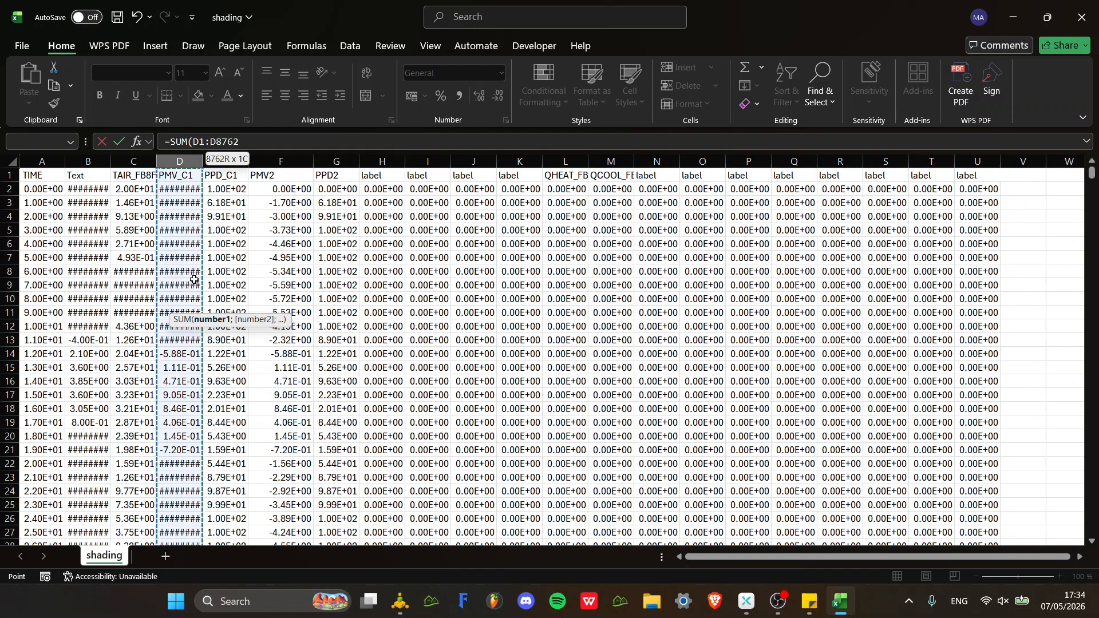
pyautogui.press('Return')
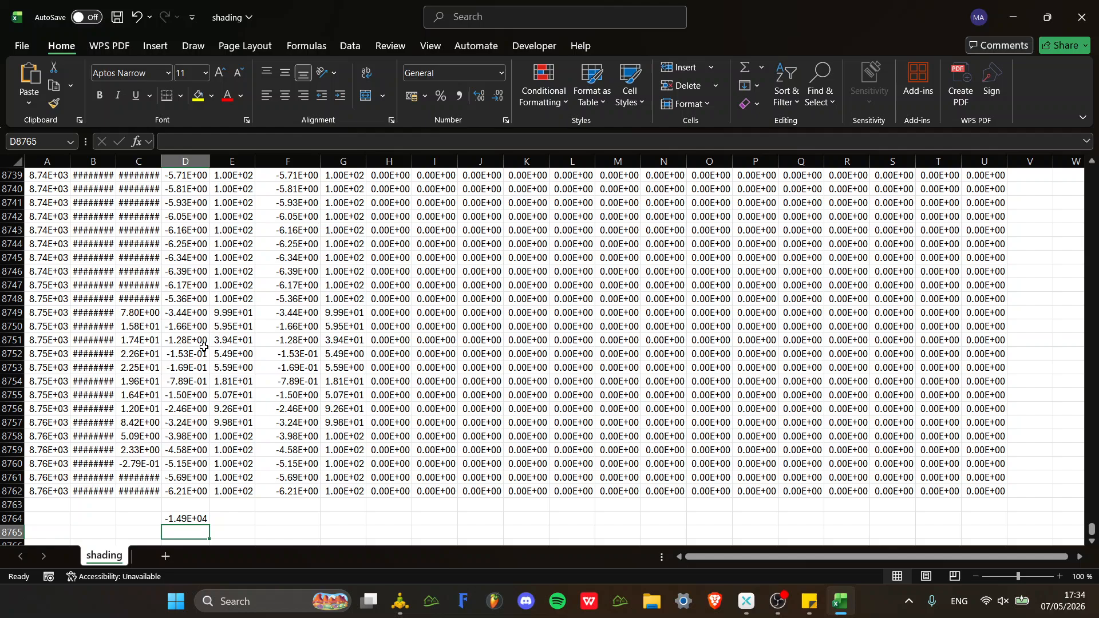
# Try percentage formatting on the PMV_C1 sum in D8764 and undo it.
pyautogui.click(189, 519)
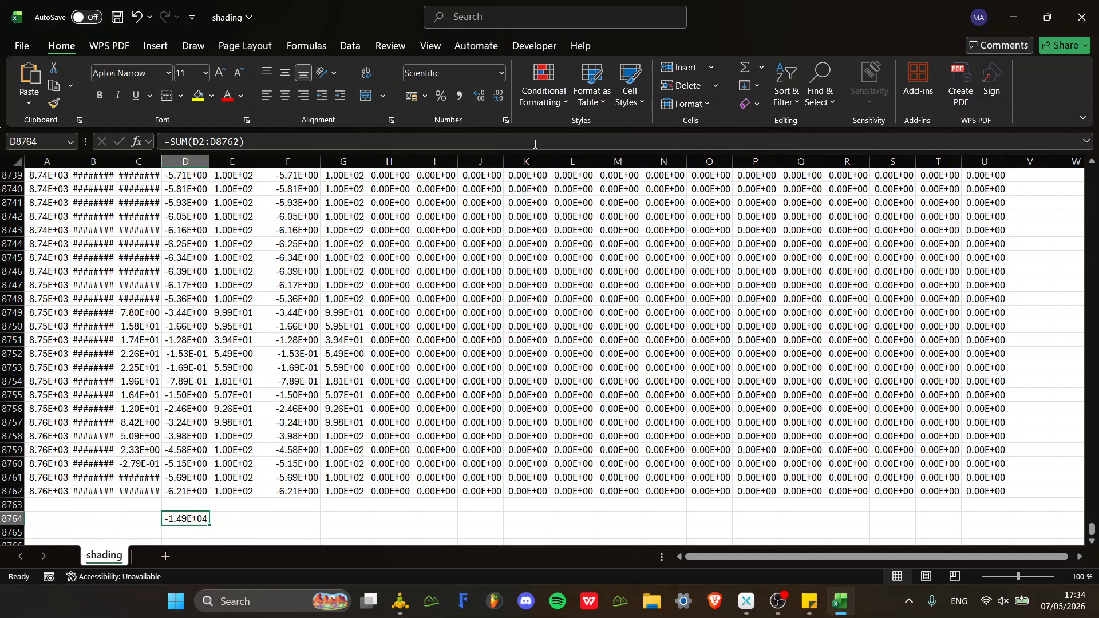
pyautogui.click(441, 96)
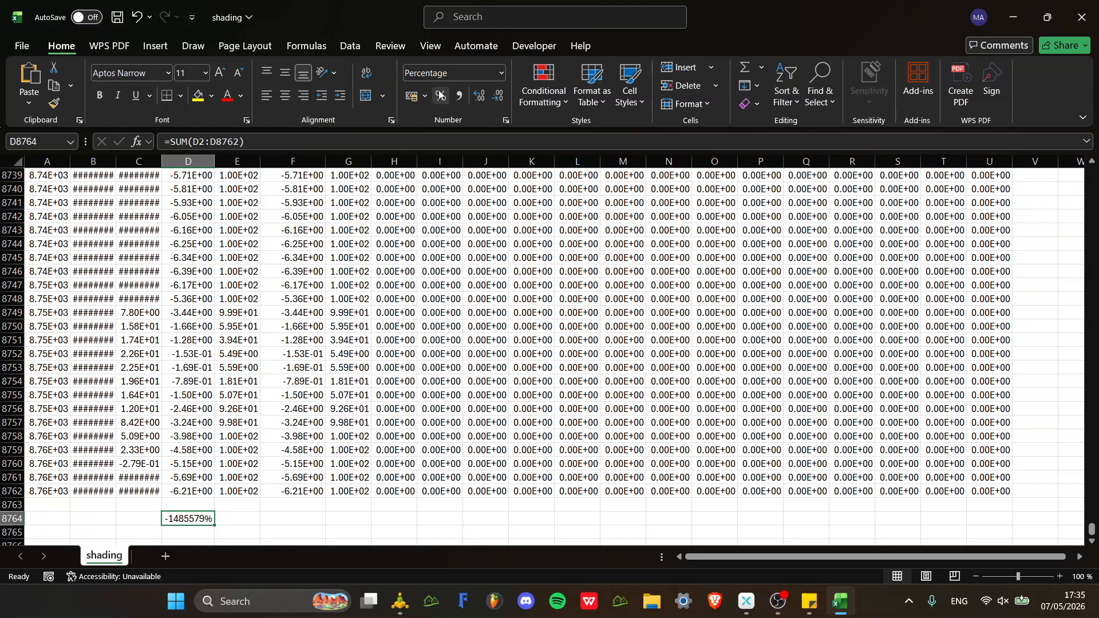
pyautogui.click(143, 18)
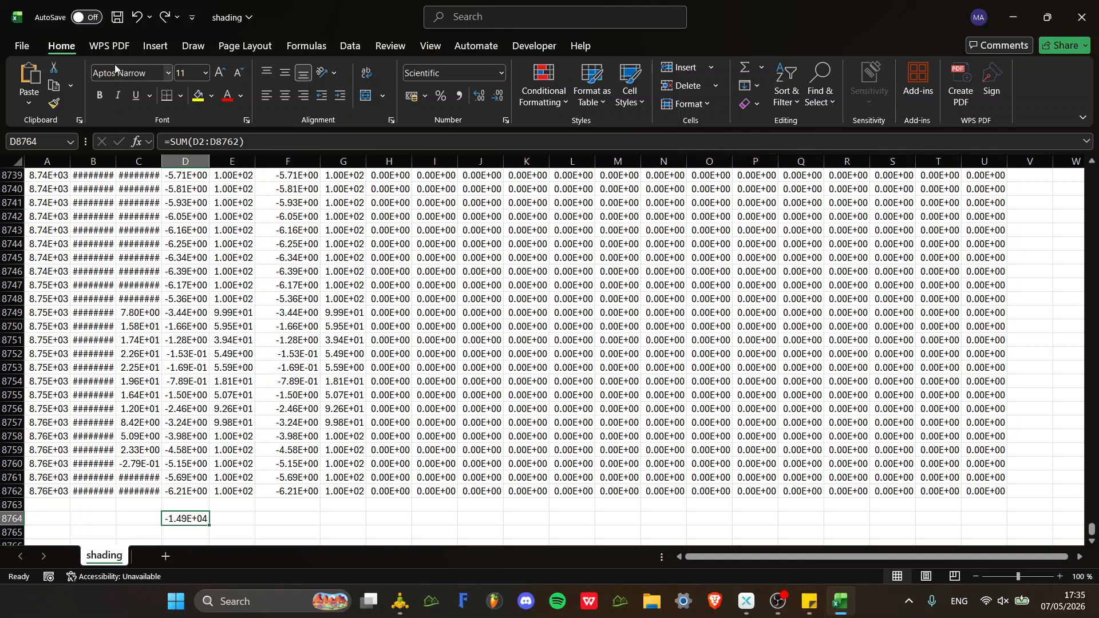
# Switch back to Simulation Studio, close the Type65c properties and clear the component selection.
pyautogui.click(405, 611)
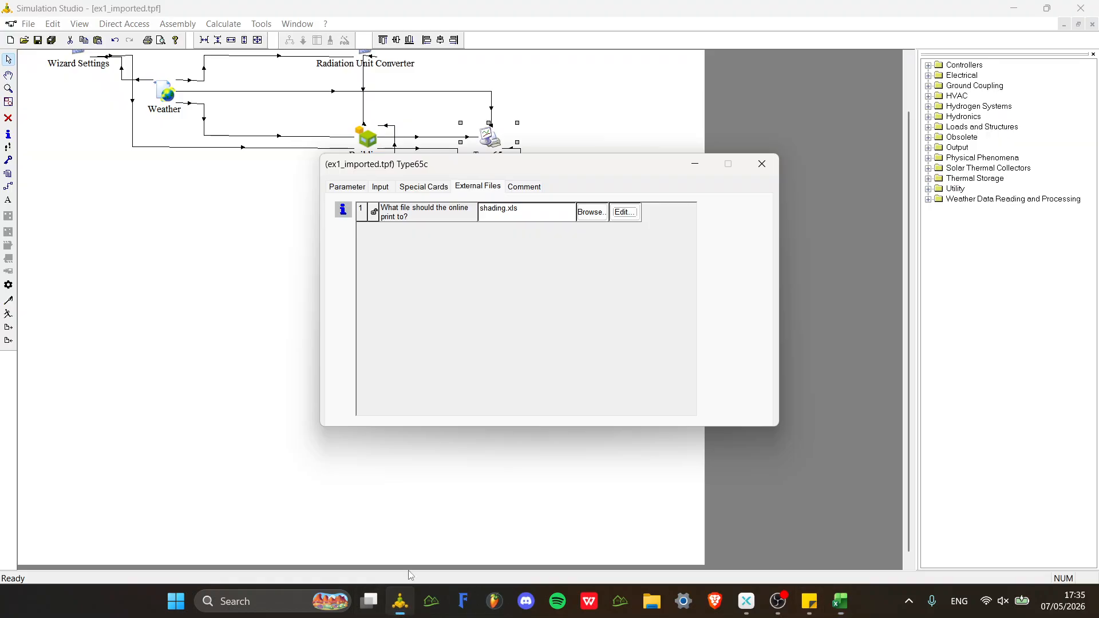
pyautogui.click(763, 162)
pyautogui.click(373, 416)
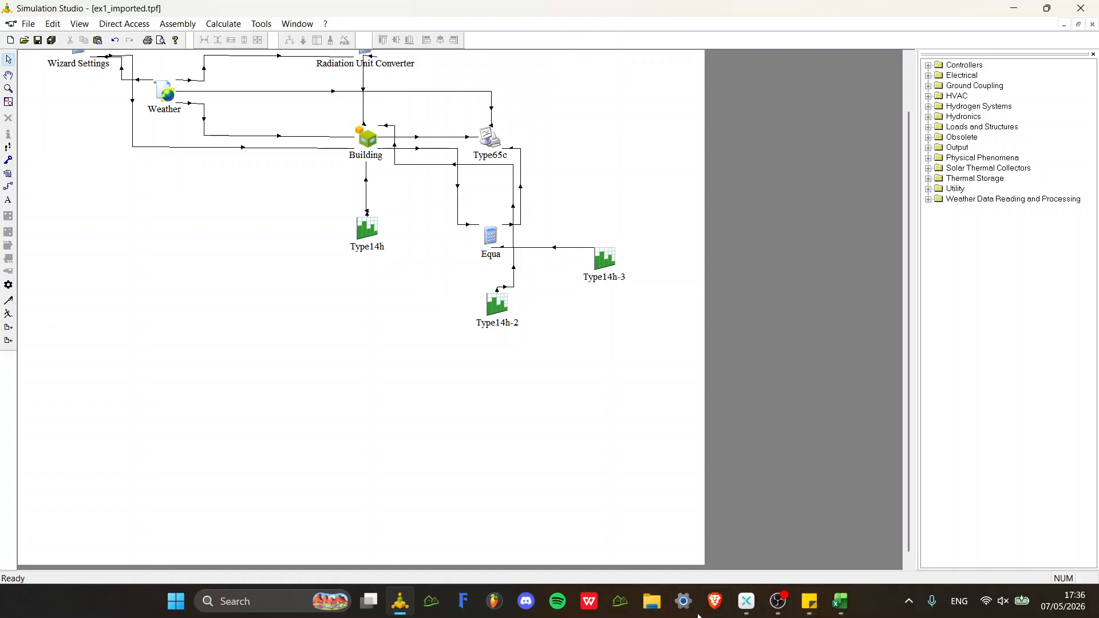
# Close the shading workbook in Excel without saving changes and close the browser with all its tabs.
pyautogui.click(716, 613)
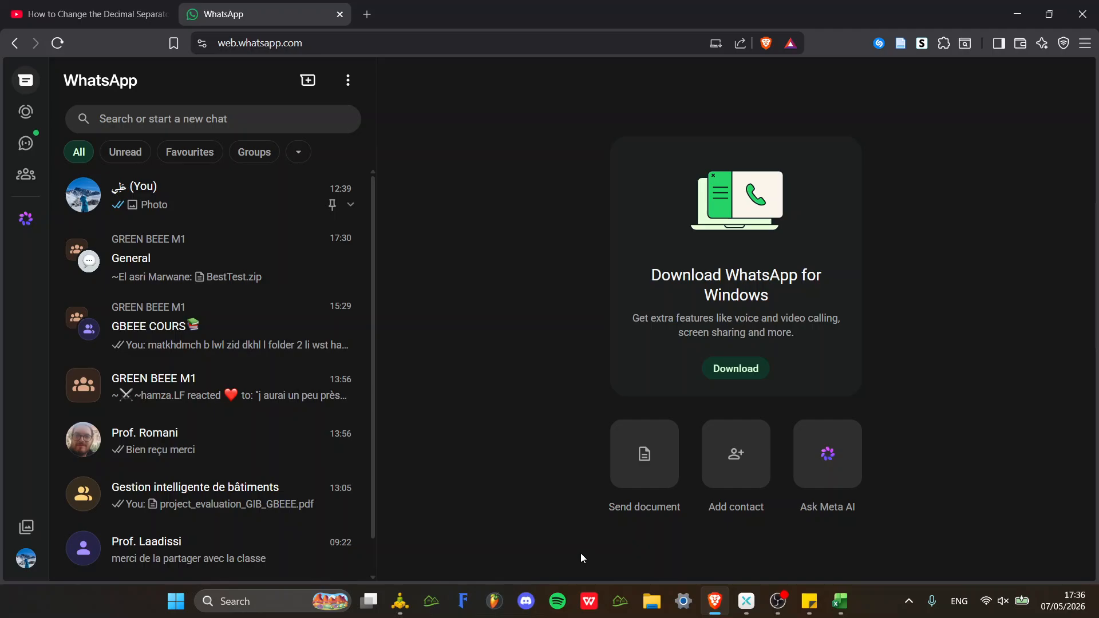
pyautogui.click(840, 601)
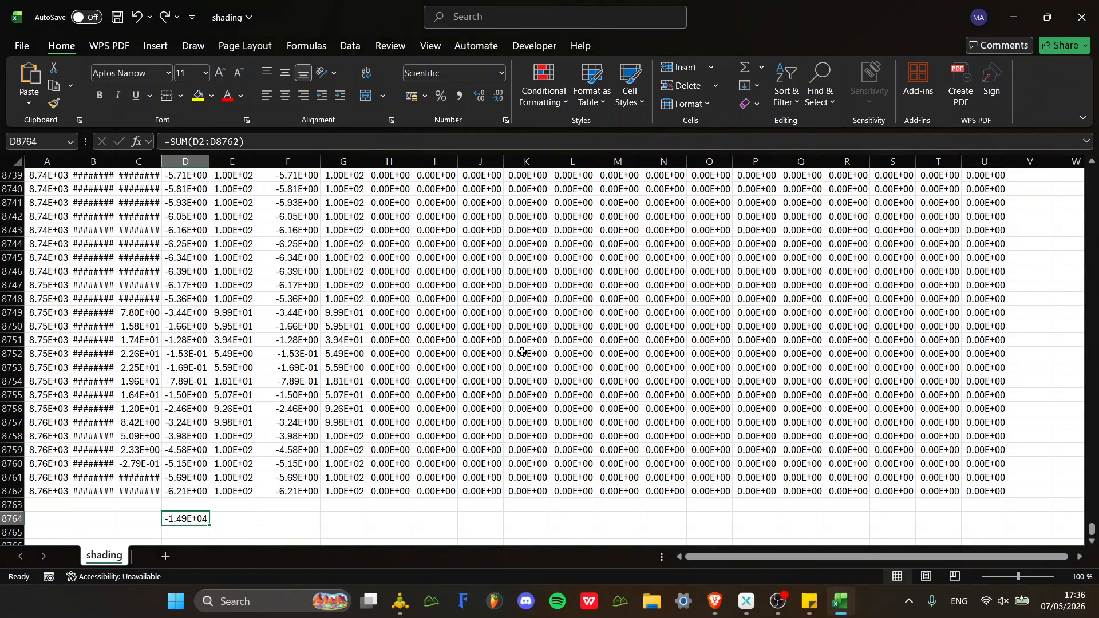
pyautogui.scroll(2, 522, 352)
pyautogui.click(1082, 17)
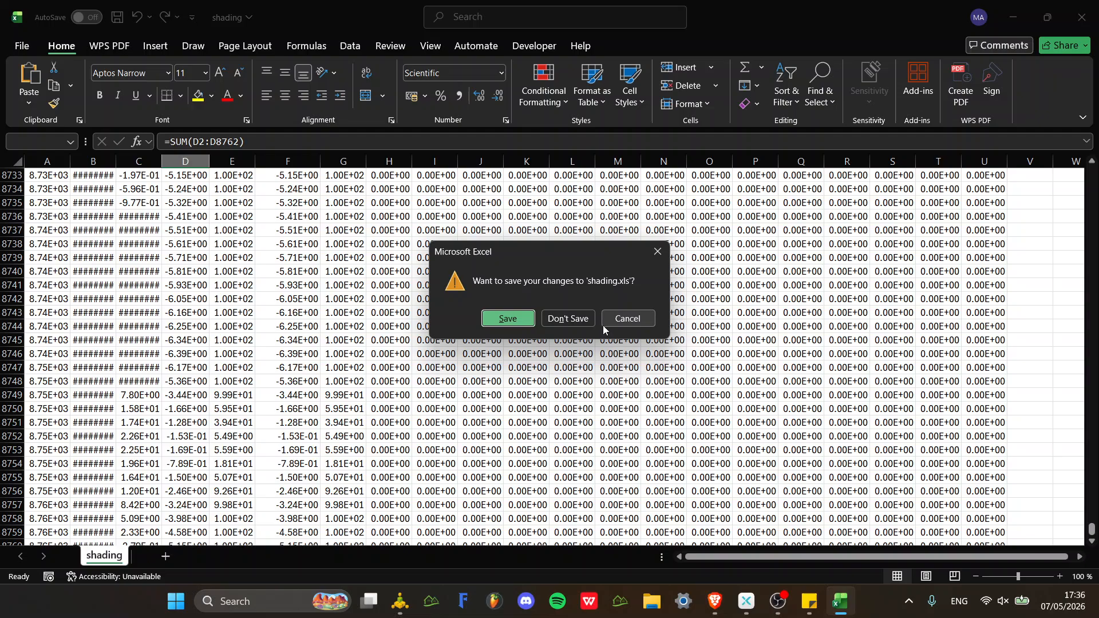
pyautogui.click(569, 316)
pyautogui.hotkey('alt', 'F4')
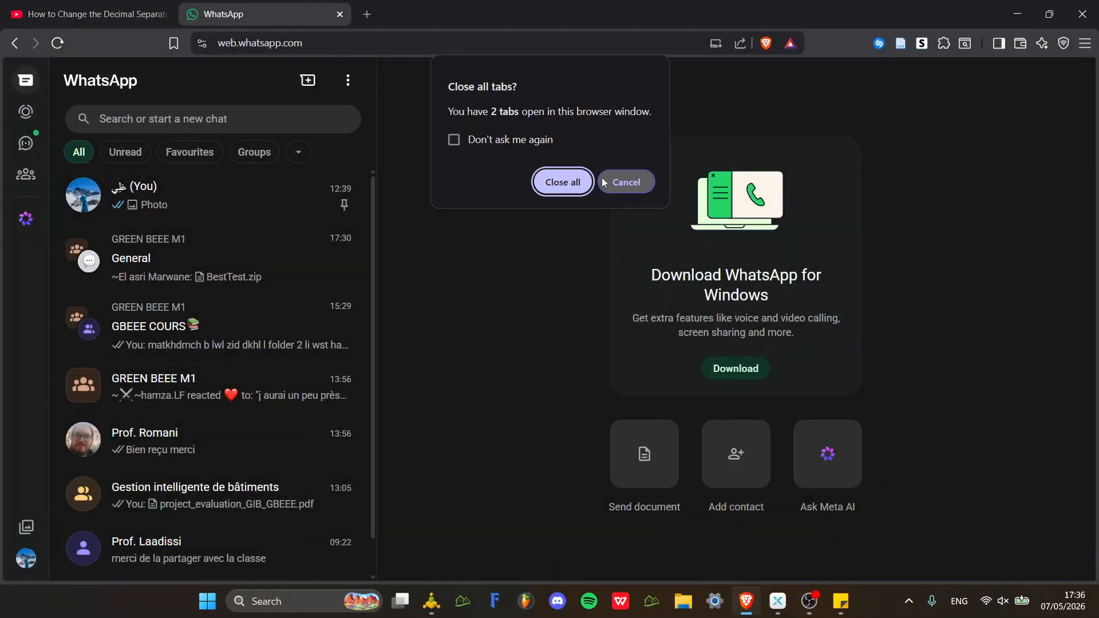
pyautogui.click(568, 189)
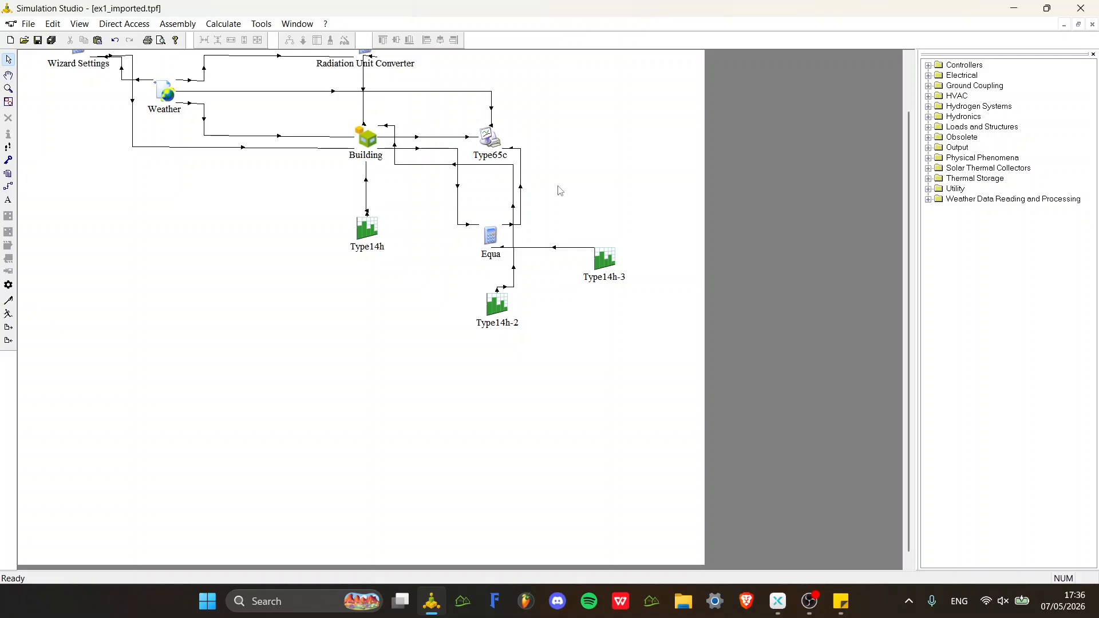
# Reopen Type65c's shading.xls output file in Excel from its external file settings, accepting the format mismatch.
pyautogui.click(486, 147)
pyautogui.doubleClick(486, 146)
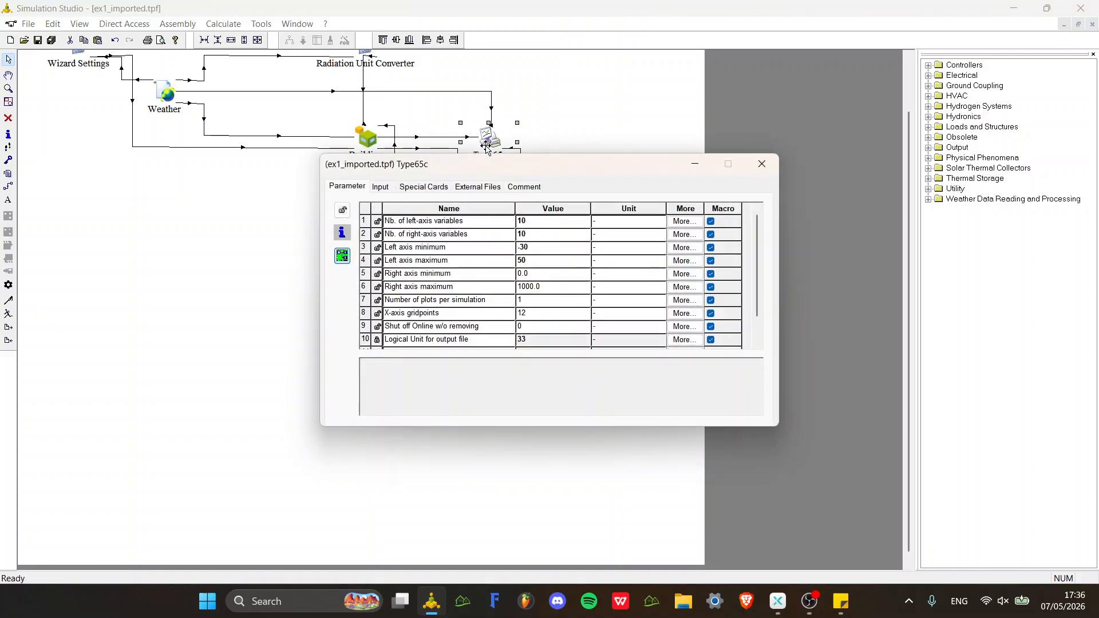
pyautogui.click(491, 187)
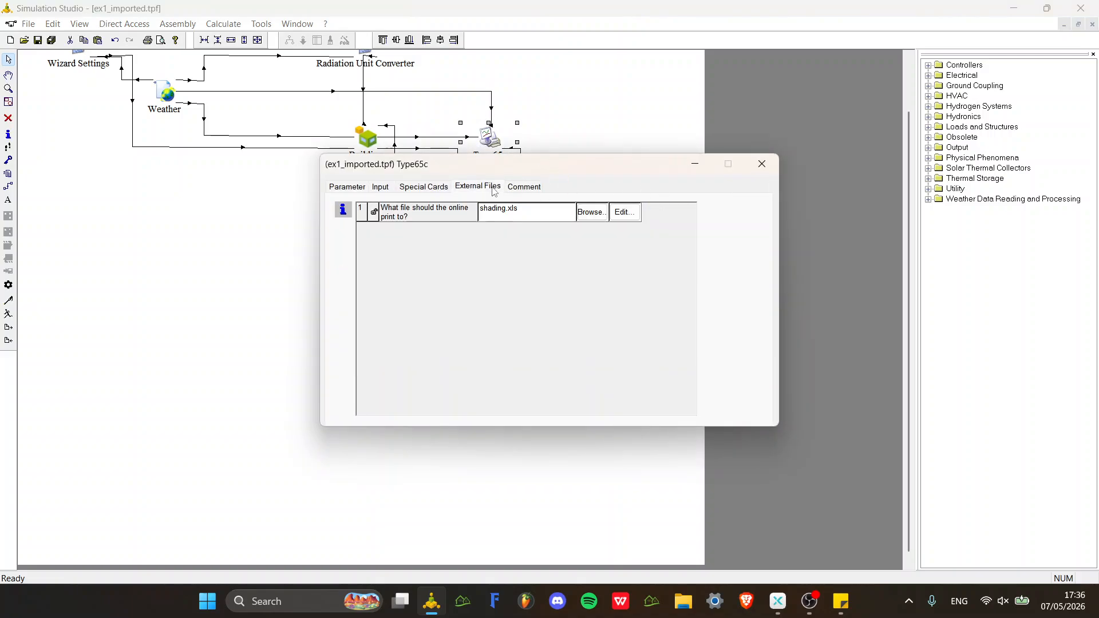
pyautogui.click(599, 217)
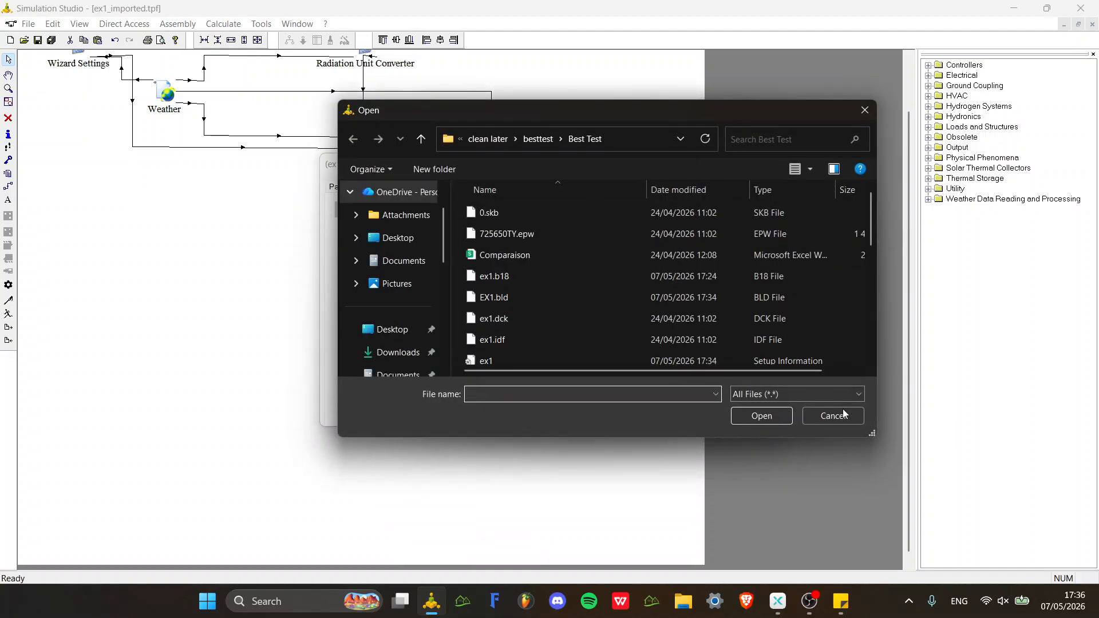
pyautogui.click(839, 415)
pyautogui.click(625, 212)
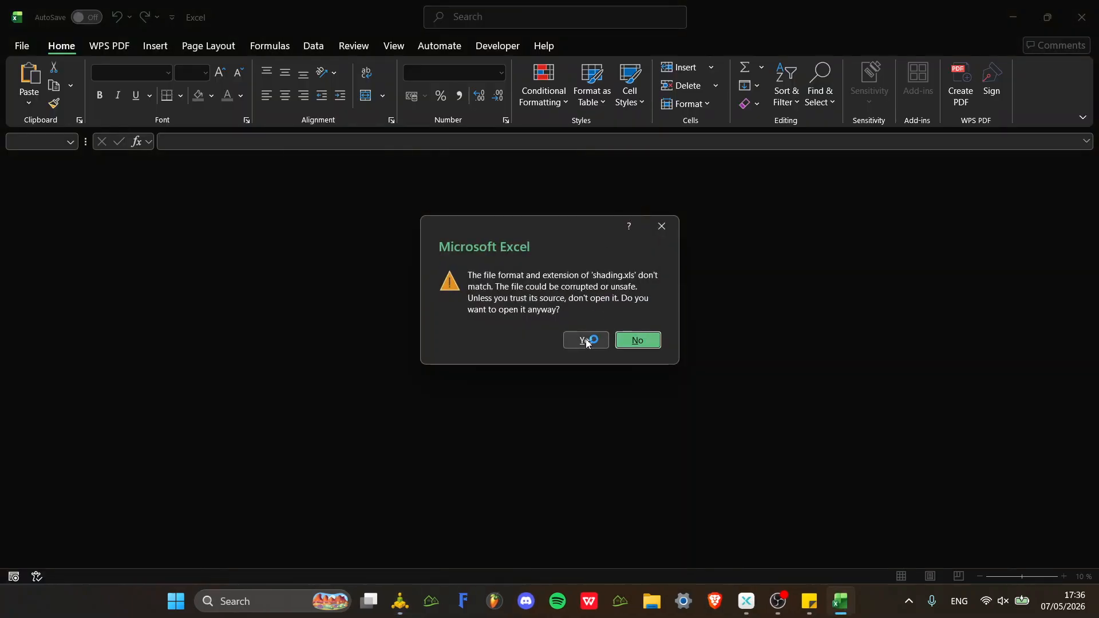
pyautogui.click(586, 341)
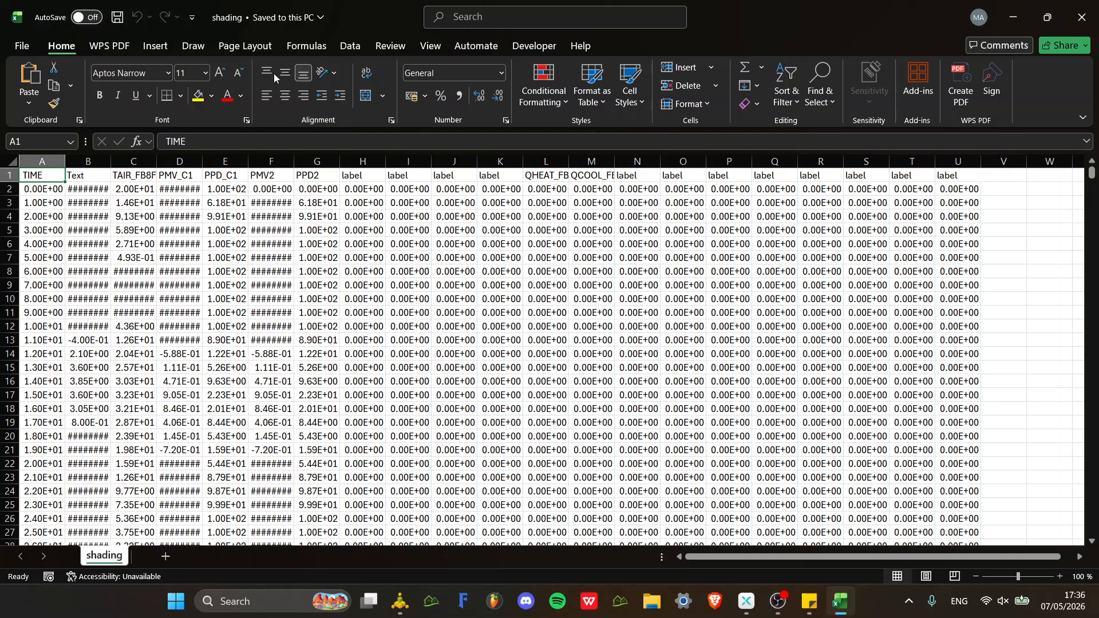
# Replace every period with a comma across the entire shading sheet and close the replace dialog.
pyautogui.click(12, 161)
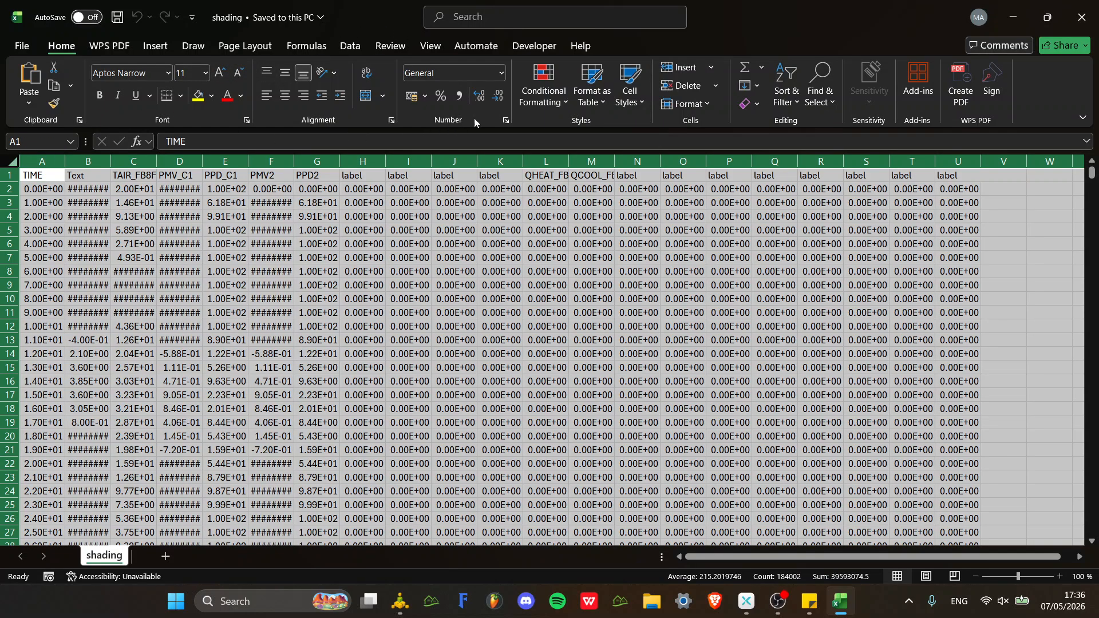
pyautogui.click(822, 102)
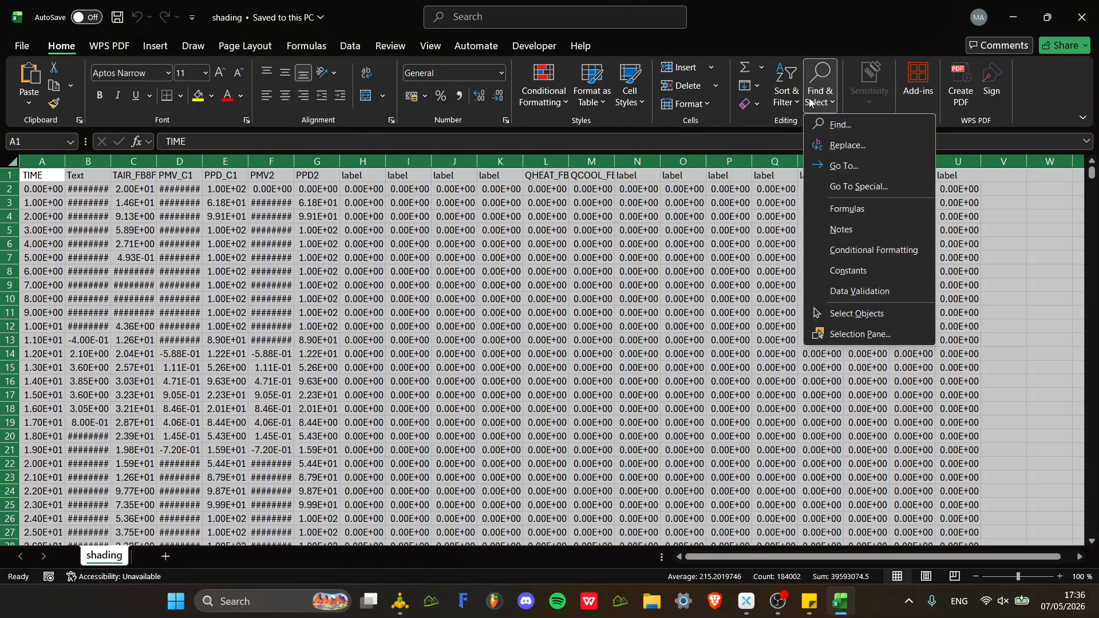
pyautogui.click(841, 145)
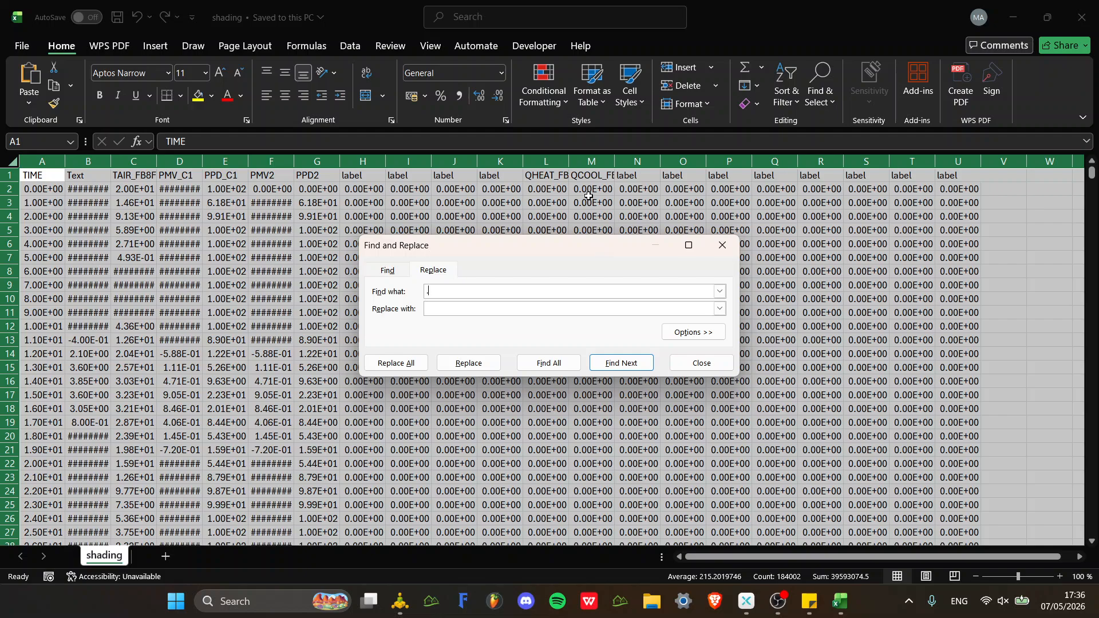
pyautogui.click(507, 308)
pyautogui.click(425, 360)
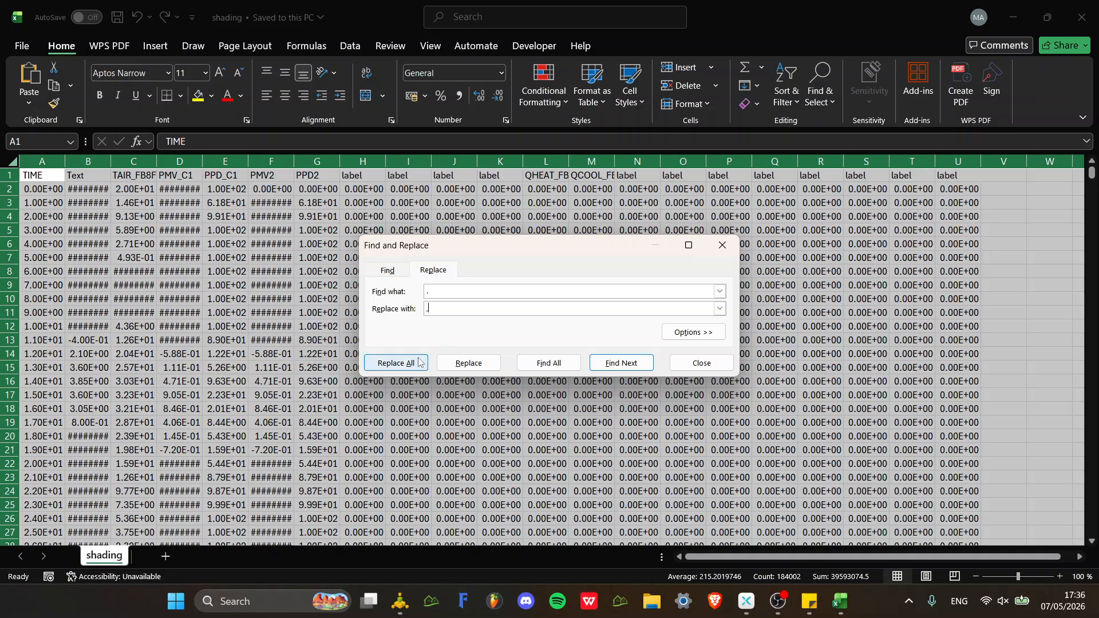
pyautogui.click(635, 346)
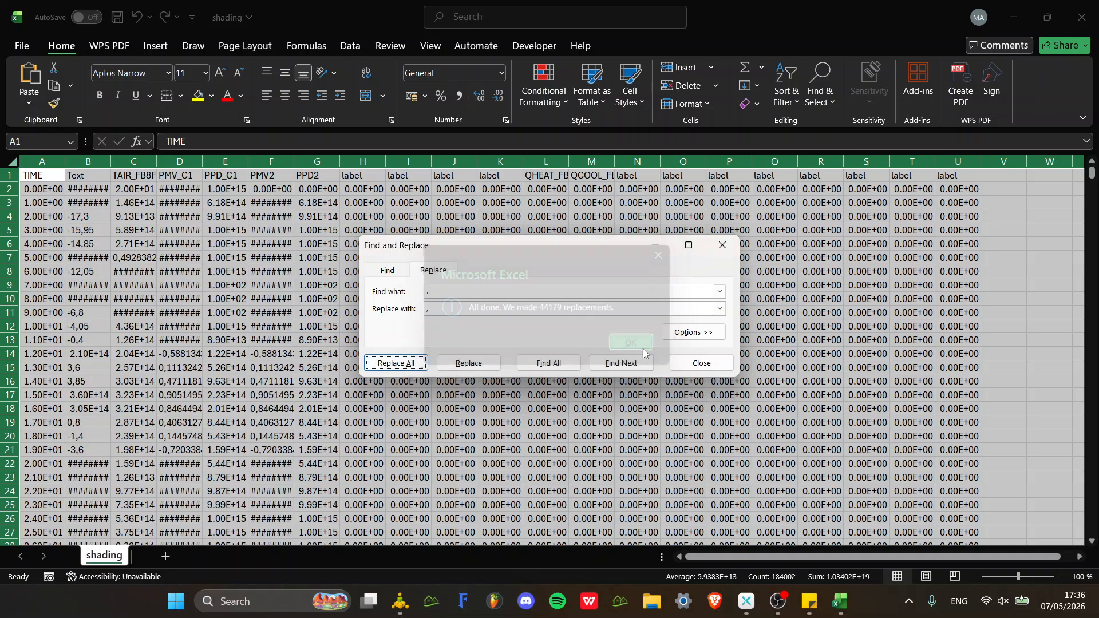
pyautogui.click(683, 361)
pyautogui.click(441, 274)
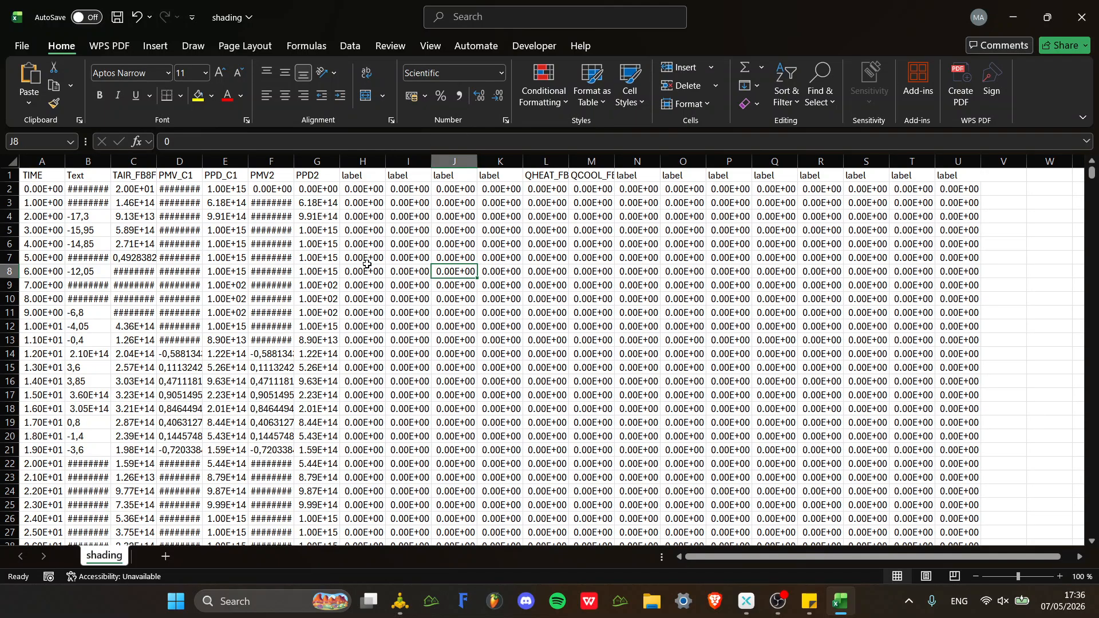
# Sum all the PMV_C1 values in cell V4 using the range D2:D8762.
pyautogui.scroll(-6, 194, 256)
pyautogui.scroll(5, 192, 256)
pyautogui.scroll(1, 192, 256)
pyautogui.click(1001, 216)
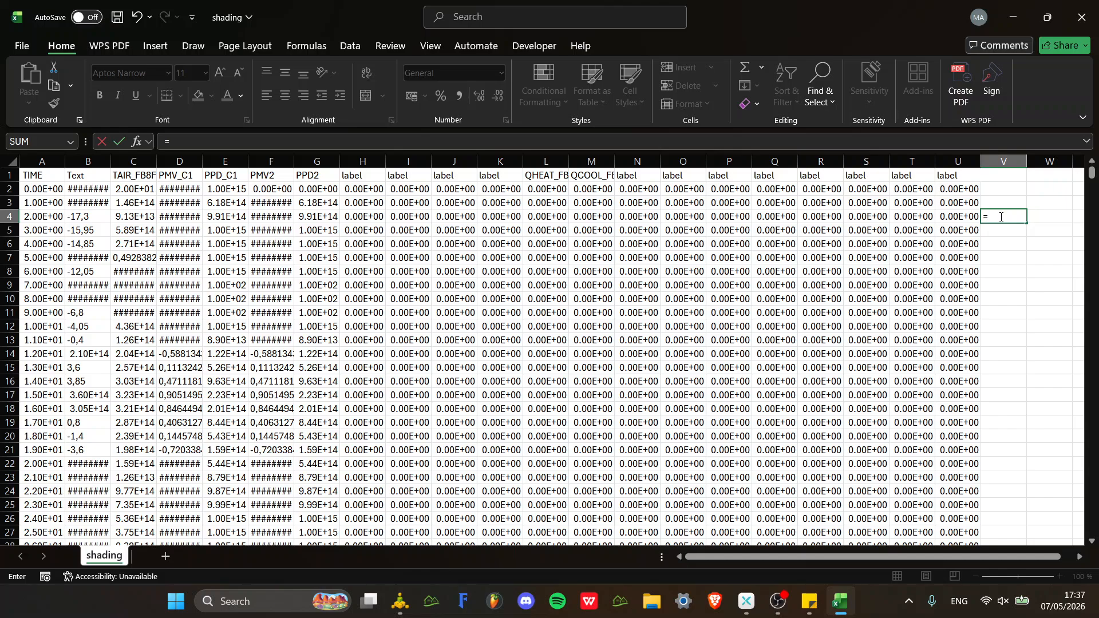
pyautogui.write('sum')
pyautogui.press('Tab')
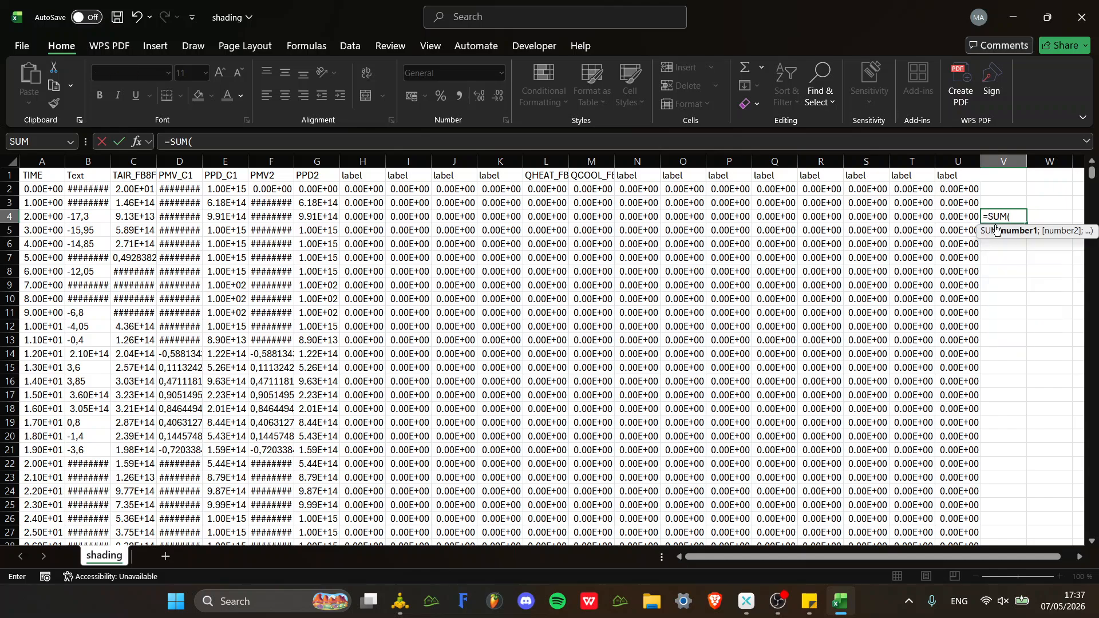
pyautogui.click(195, 194)
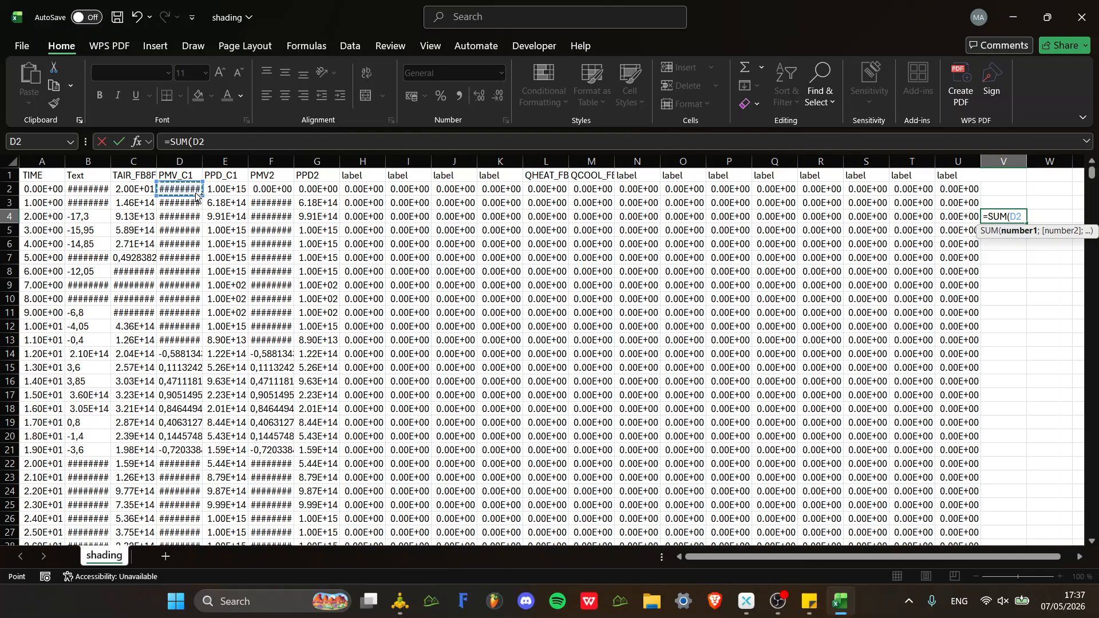
pyautogui.hotkey('ctrl', 'shift', 'Down')
pyautogui.press('Return')
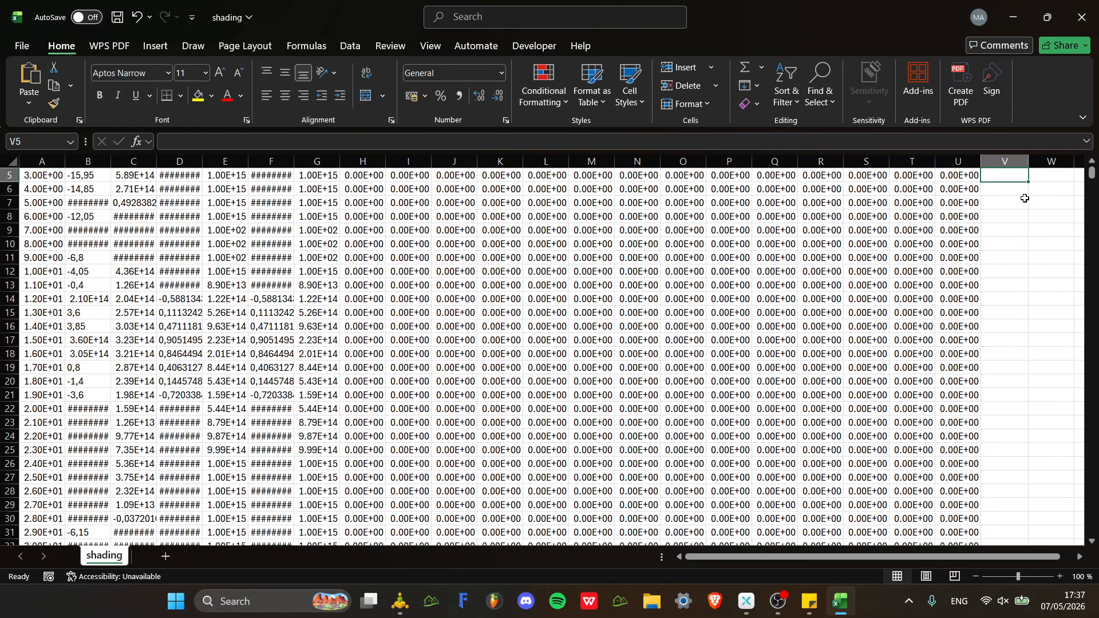
# Try the percentage number format on the PMV_C1 sum in V4 and undo it.
pyautogui.scroll(2, 1026, 199)
pyautogui.click(1011, 216)
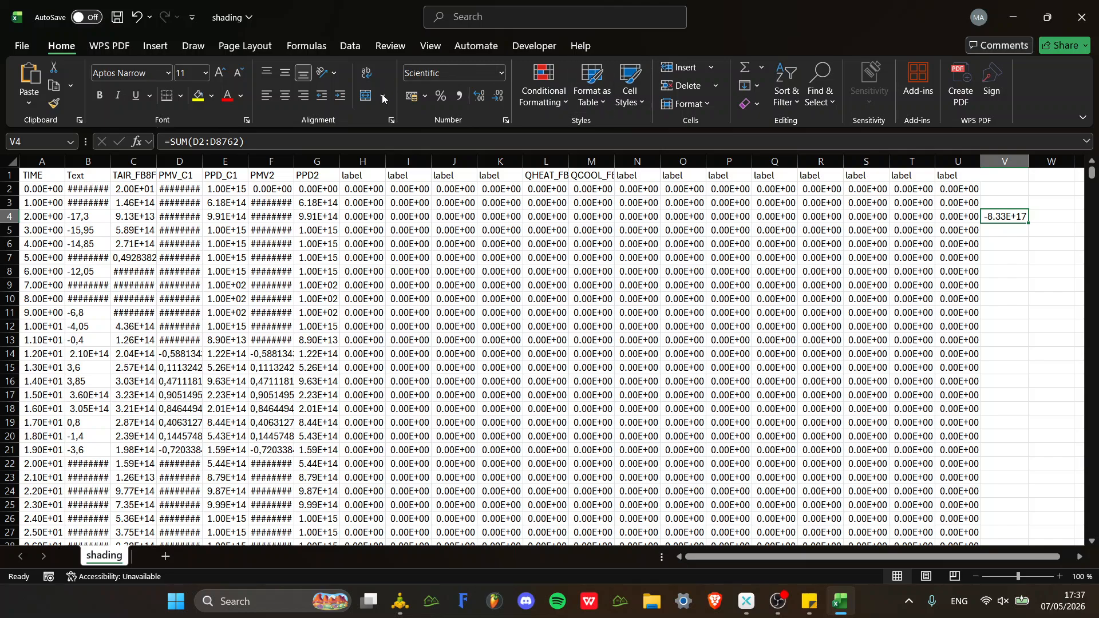
pyautogui.click(439, 96)
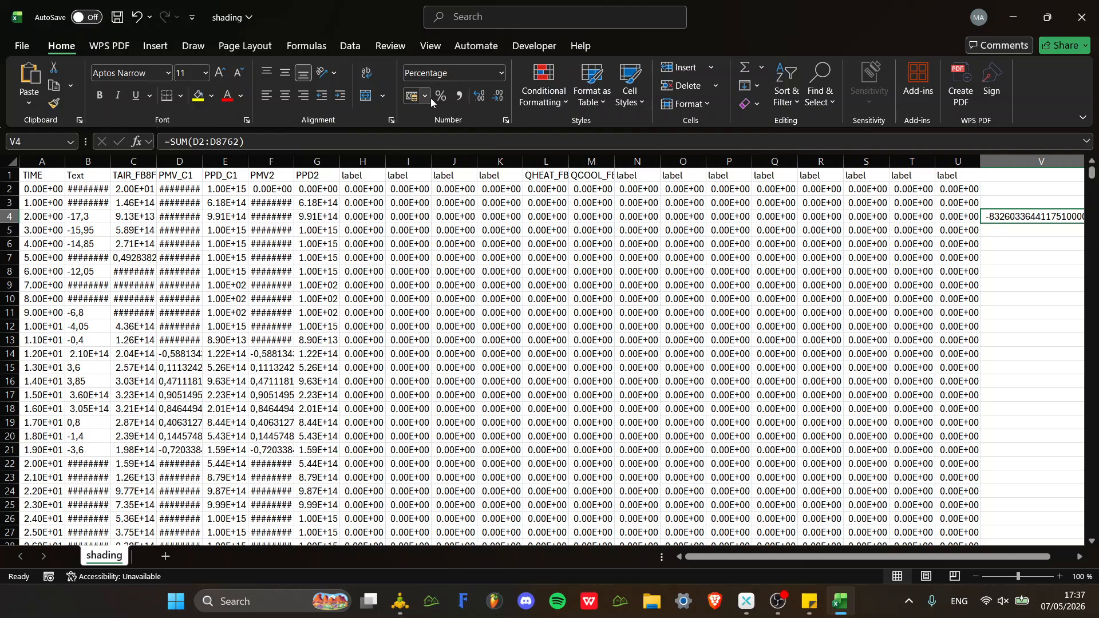
pyautogui.hotkey('ctrl', 'z')
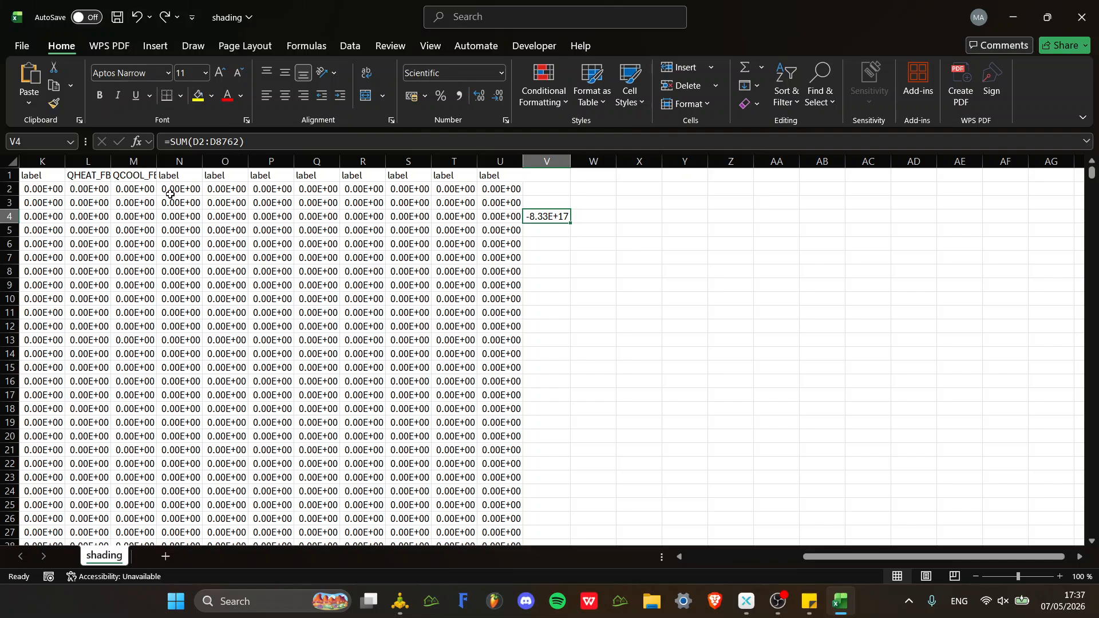
# Remove every 0 from the PMV2 column by replacing it with nothing, and close the replace dialog.
pyautogui.moveTo(818, 556); pyautogui.dragTo(689, 559)
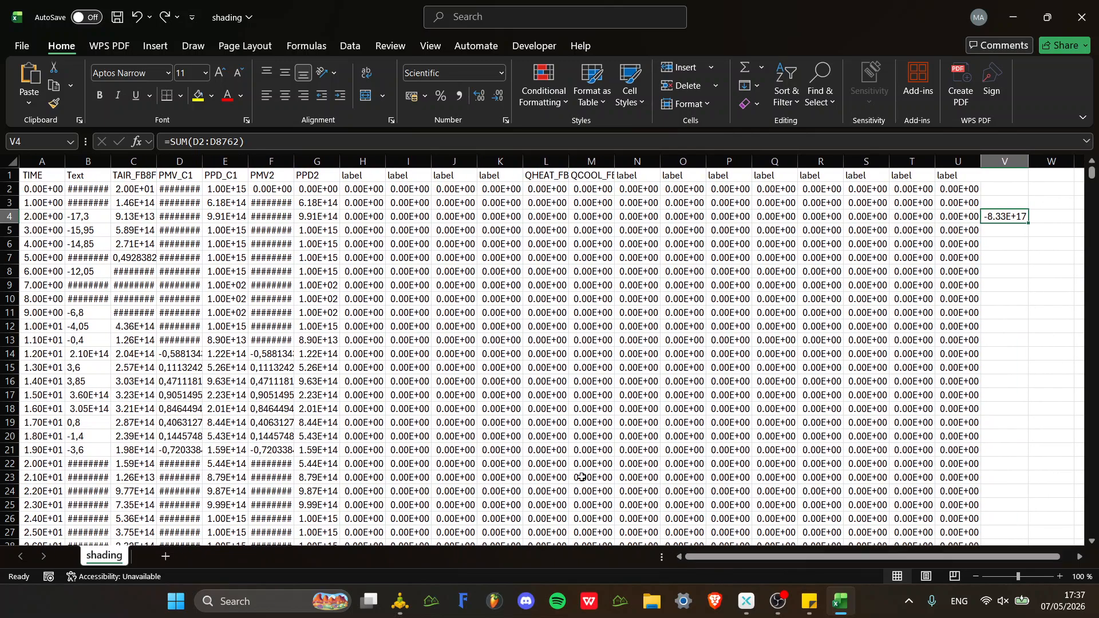
pyautogui.click(271, 161)
pyautogui.click(820, 86)
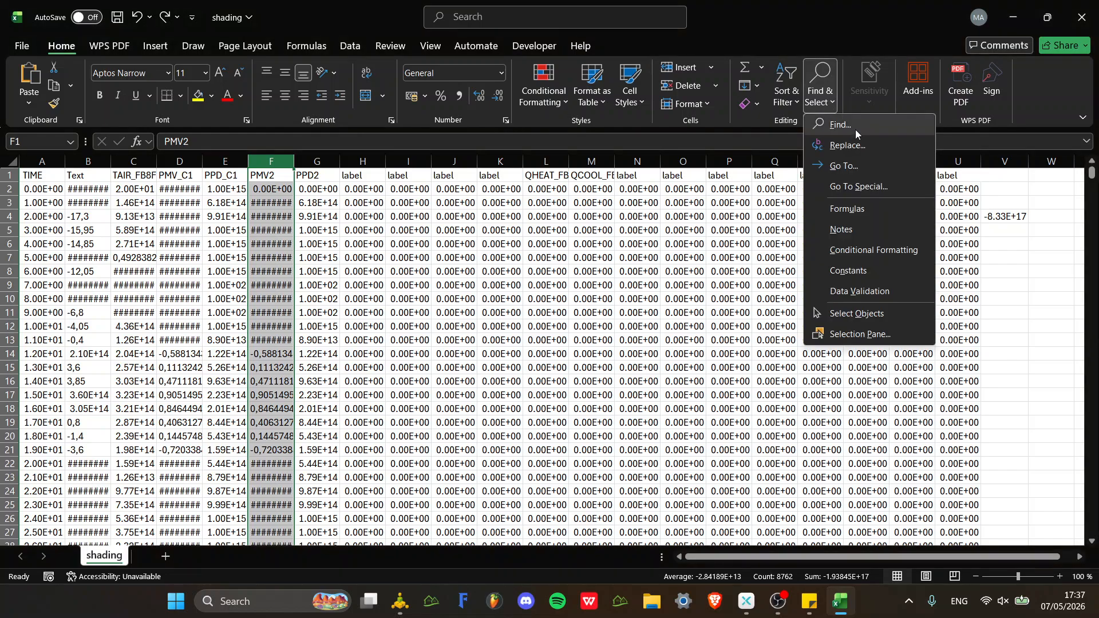
pyautogui.click(850, 139)
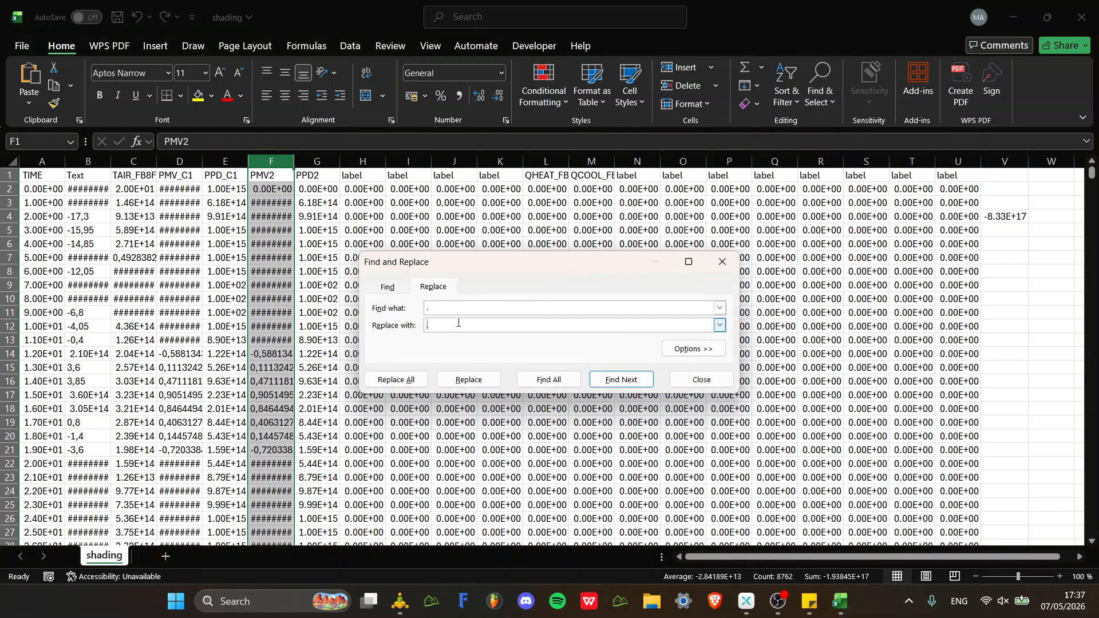
pyautogui.click(457, 323)
pyautogui.press('BackSpace')
pyautogui.click(438, 311)
pyautogui.press('BackSpace')
pyautogui.write('0')
pyautogui.click(396, 379)
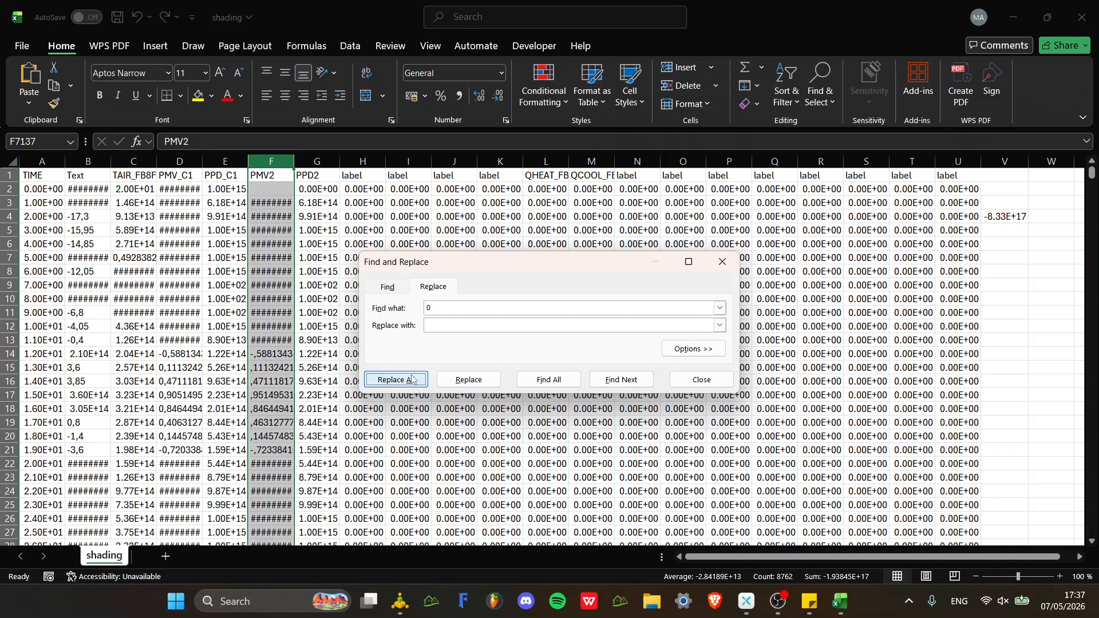
pyautogui.click(635, 361)
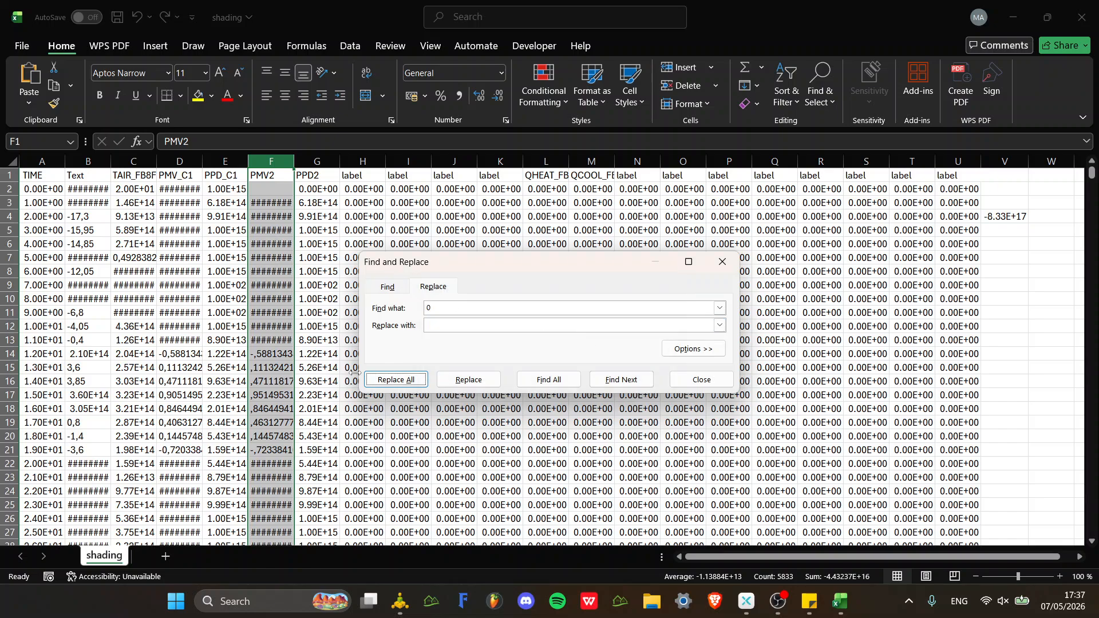
pyautogui.click(694, 379)
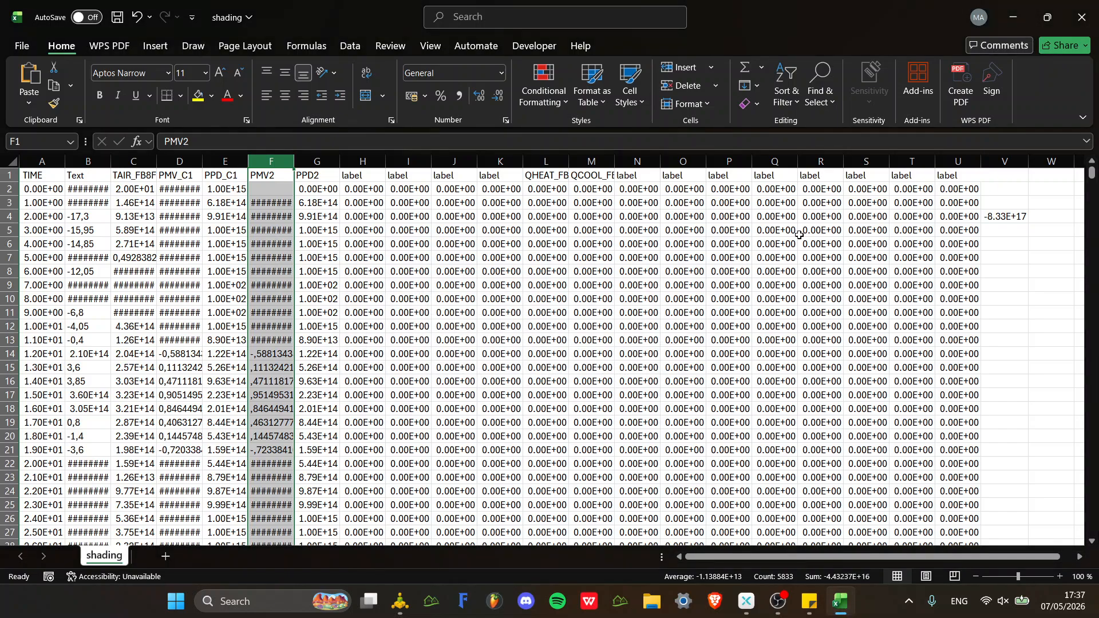
# Sort the sheet by PMV2 from largest to smallest, expanding the selection to the neighbouring data.
pyautogui.click(789, 105)
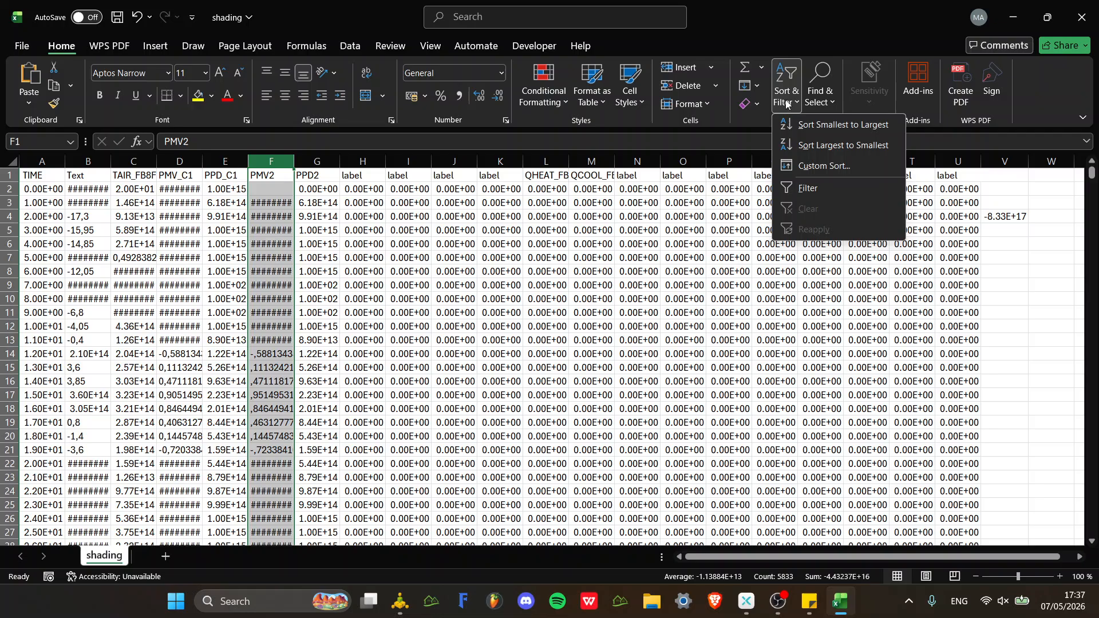
pyautogui.click(815, 145)
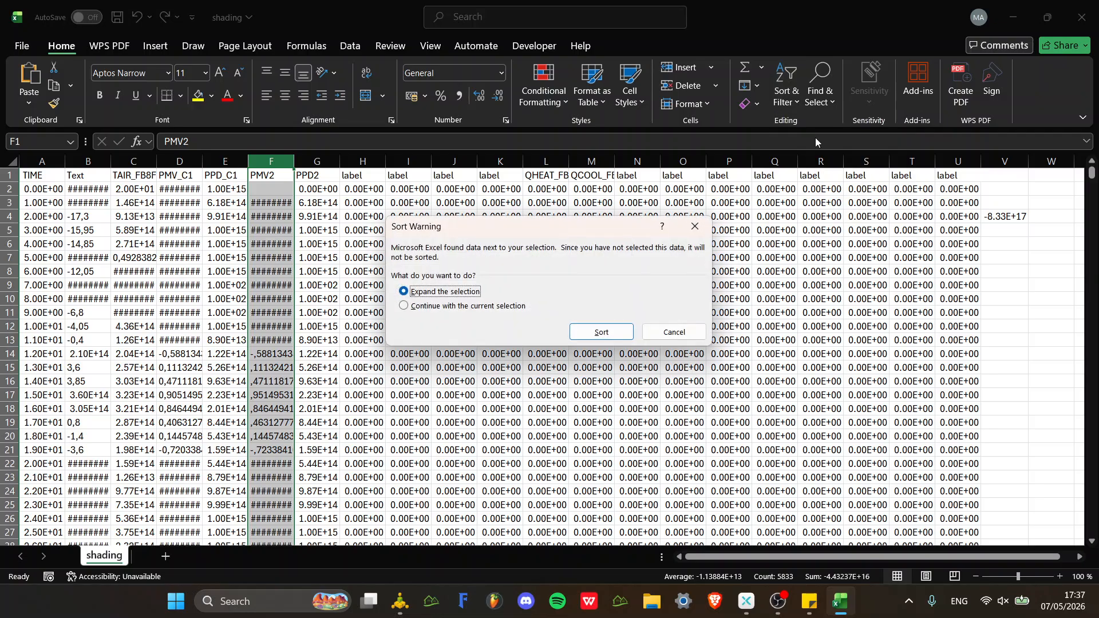
pyautogui.click(601, 328)
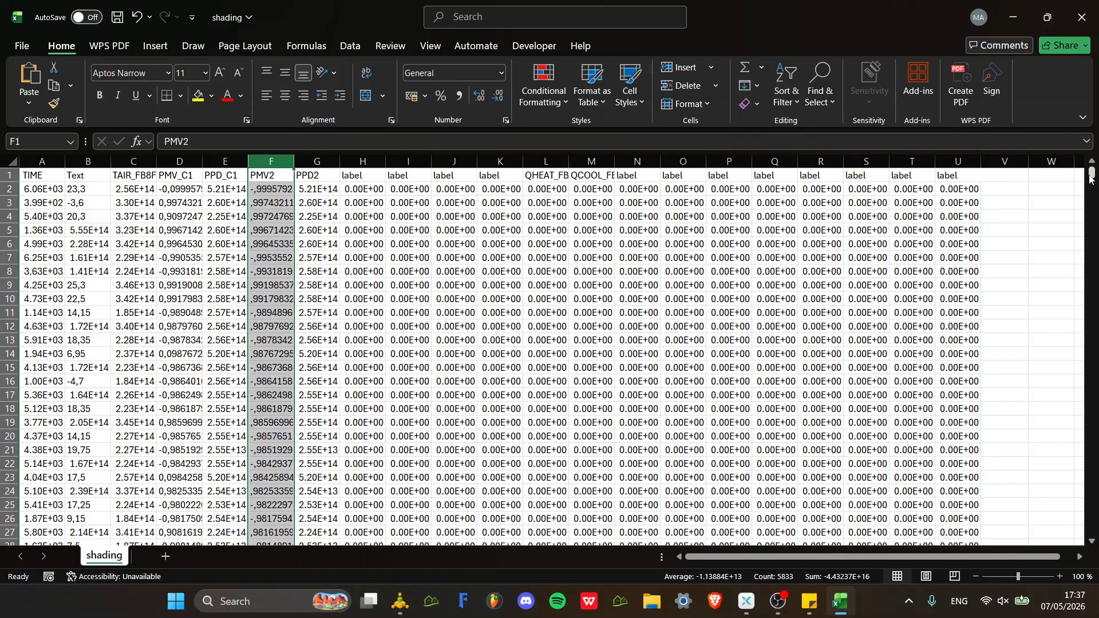
# Find where the PMV2 values end in the sorted sheet and check the rows with empty PMV2 cells.
pyautogui.moveTo(1092, 172); pyautogui.dragTo(1094, 420)
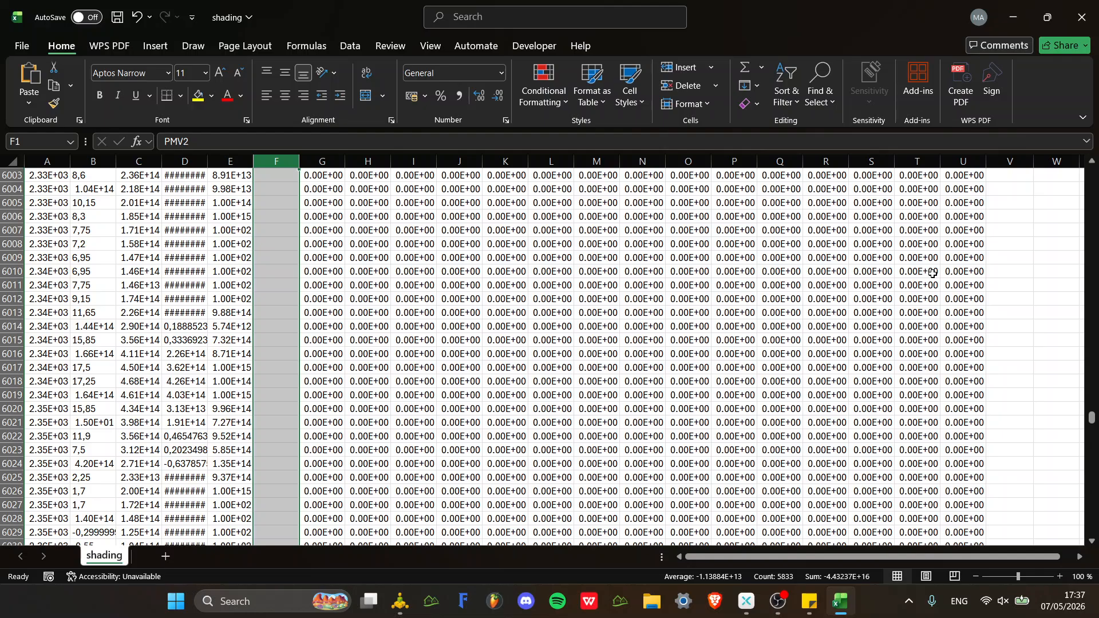
pyautogui.scroll(20, 933, 273)
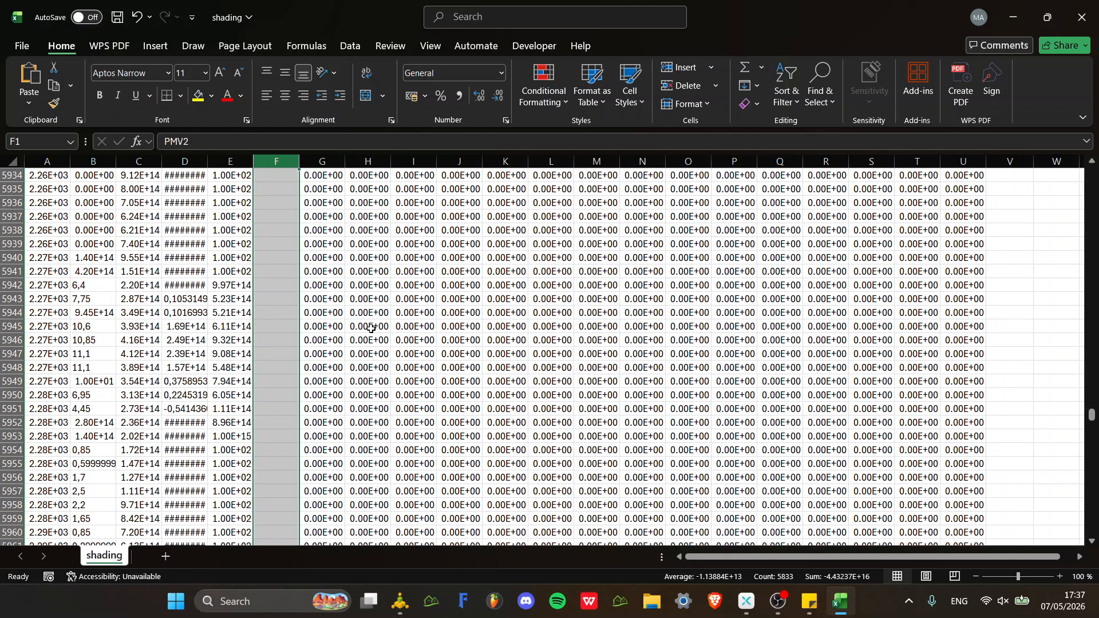
pyautogui.scroll(20, 371, 328)
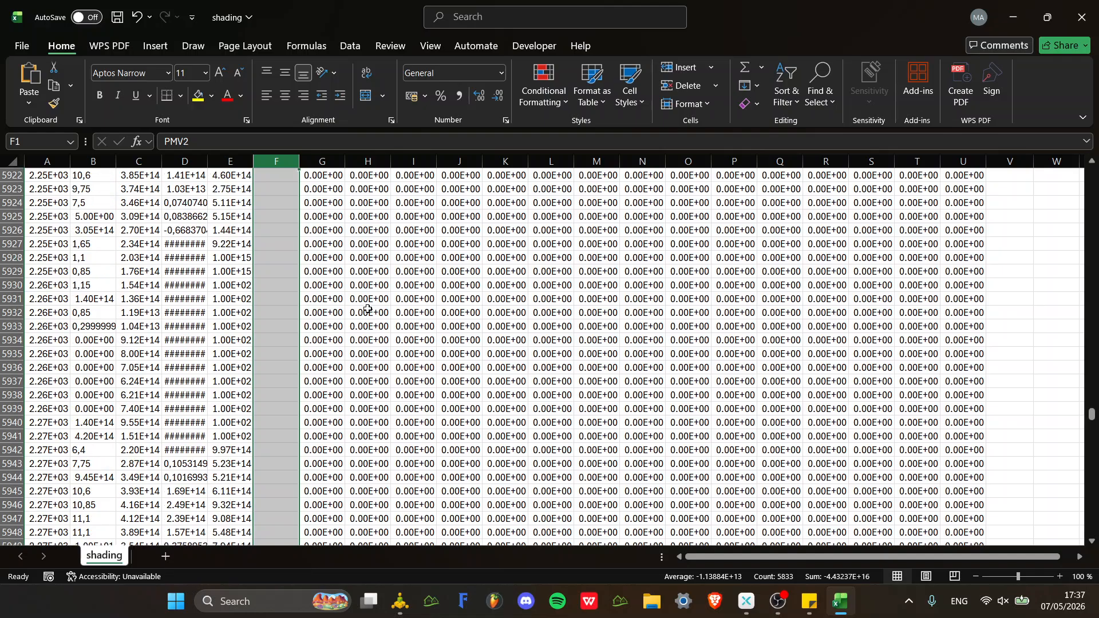
pyautogui.scroll(-6, 351, 302)
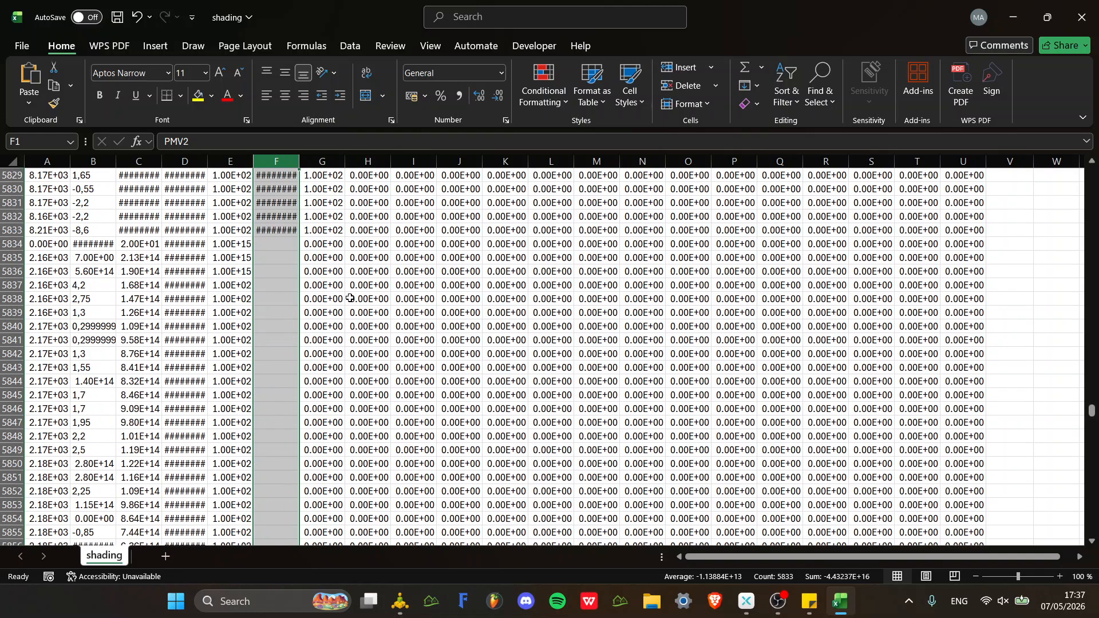
pyautogui.click(288, 256)
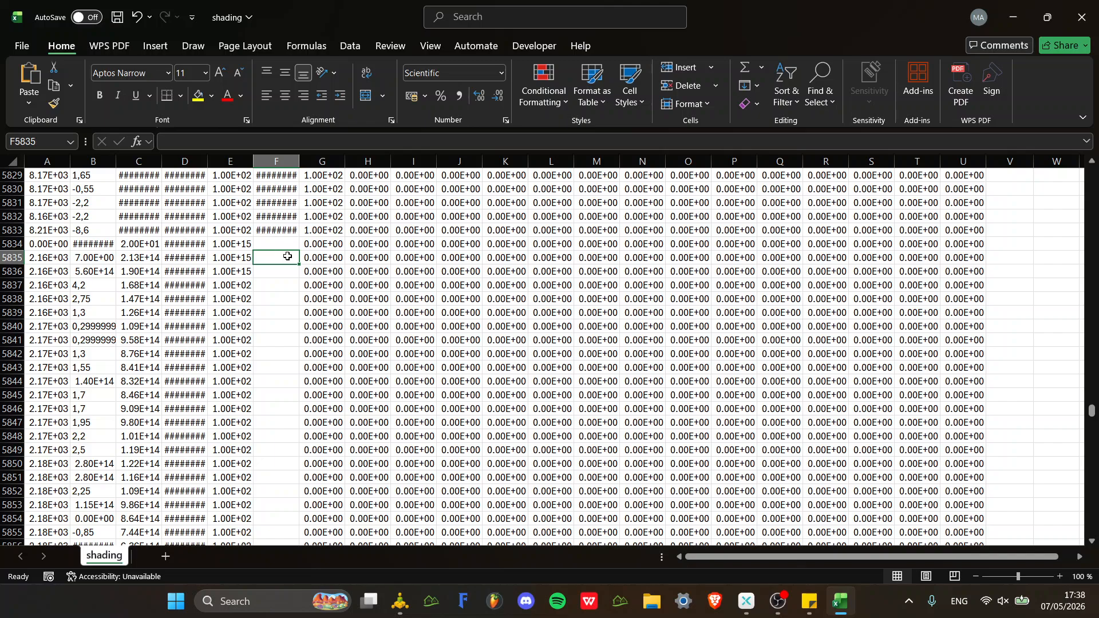
pyautogui.moveTo(287, 256); pyautogui.dragTo(94, 422)
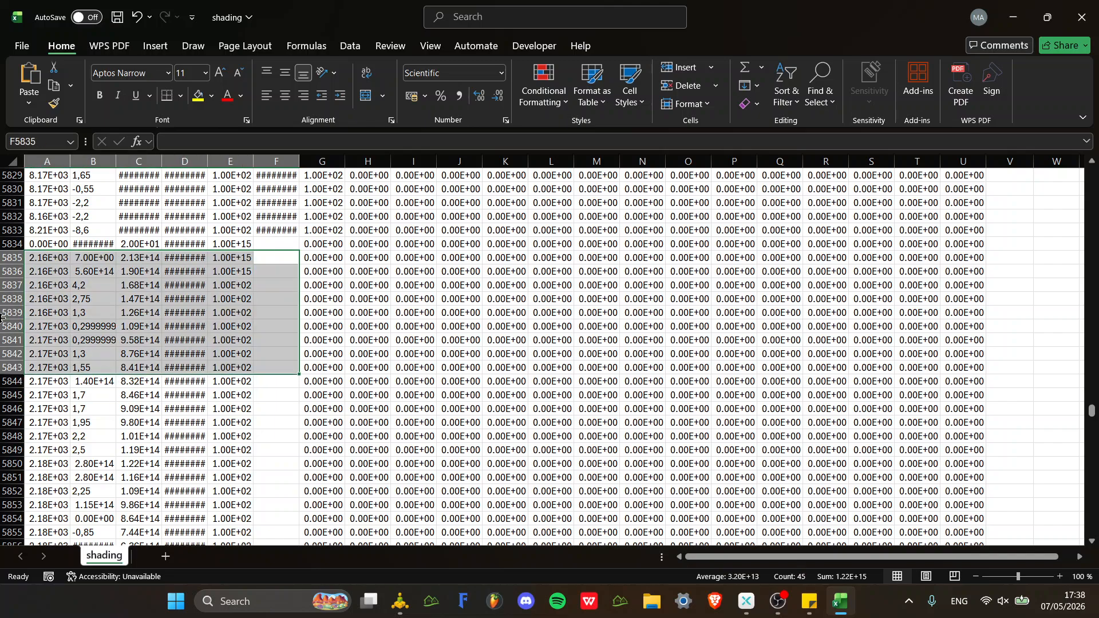
pyautogui.click(452, 246)
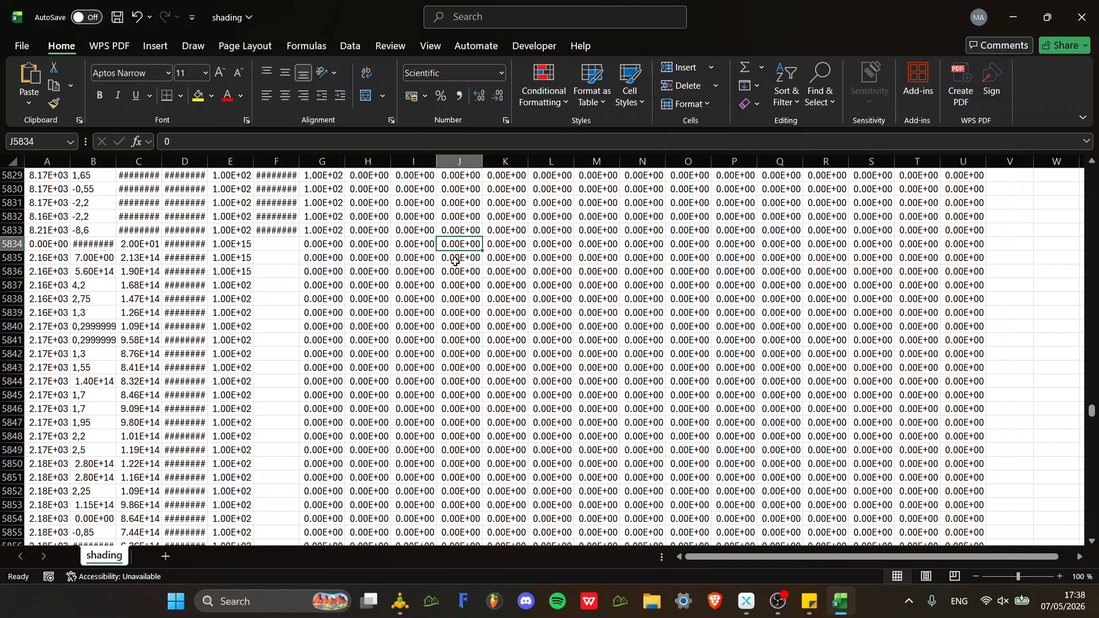
# Calculate the average of the PMV2 values in F2:F5833 in cell F5835.
pyautogui.click(289, 262)
pyautogui.write('=')
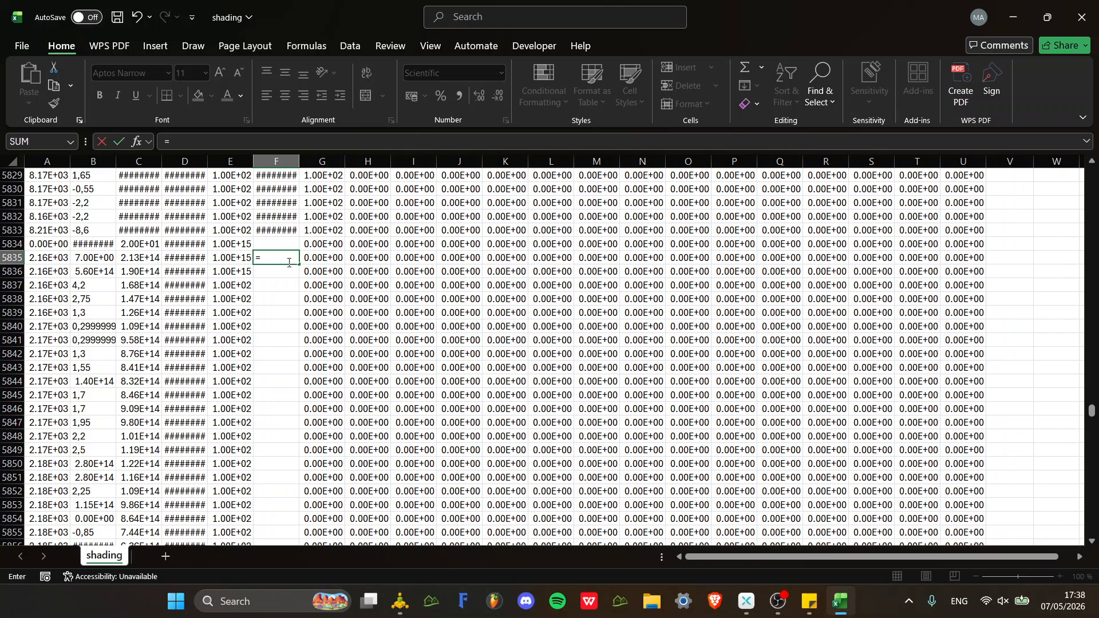
pyautogui.write('av')
pyautogui.press('Down')
pyautogui.press('Tab')
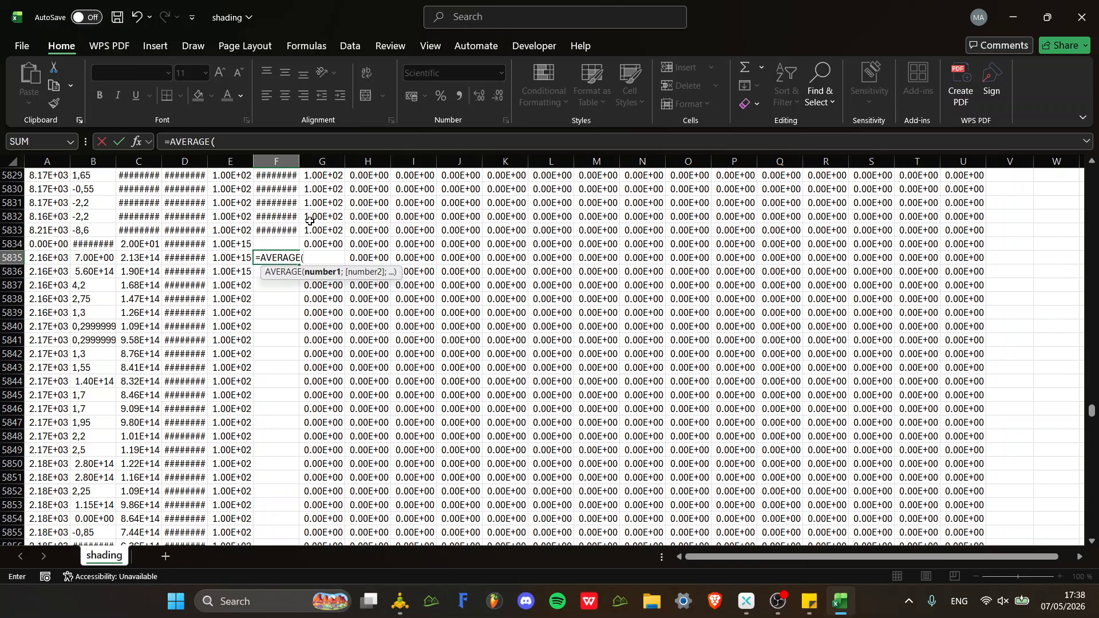
pyautogui.click(292, 232)
pyautogui.hotkey('ctrl', 'shift', 'Up')
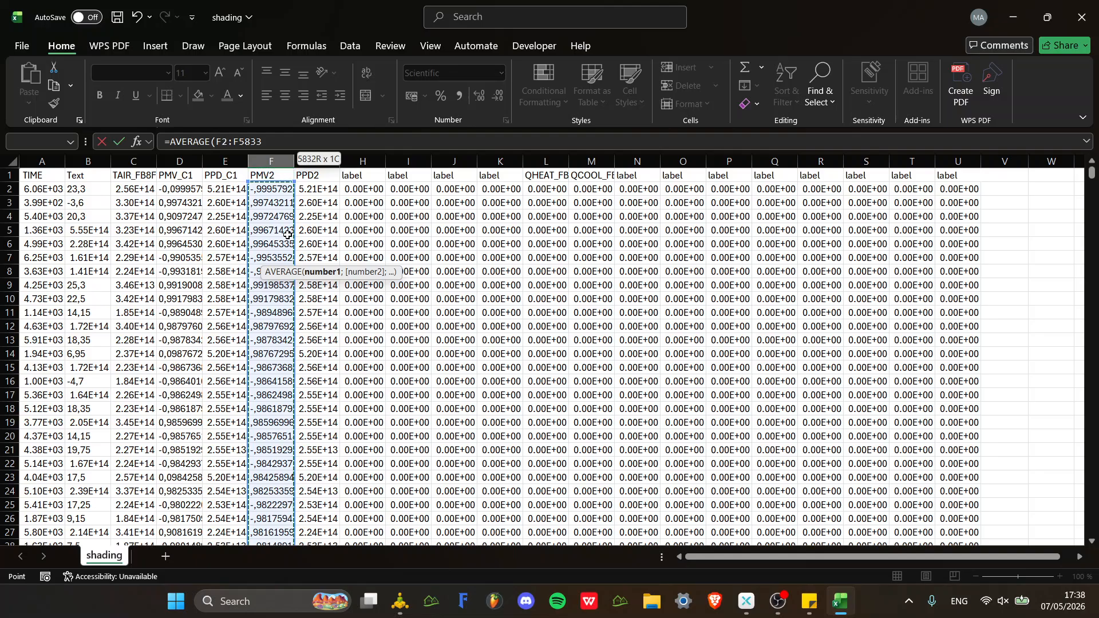
pyautogui.press('Return')
pyautogui.scroll(-2, 287, 235)
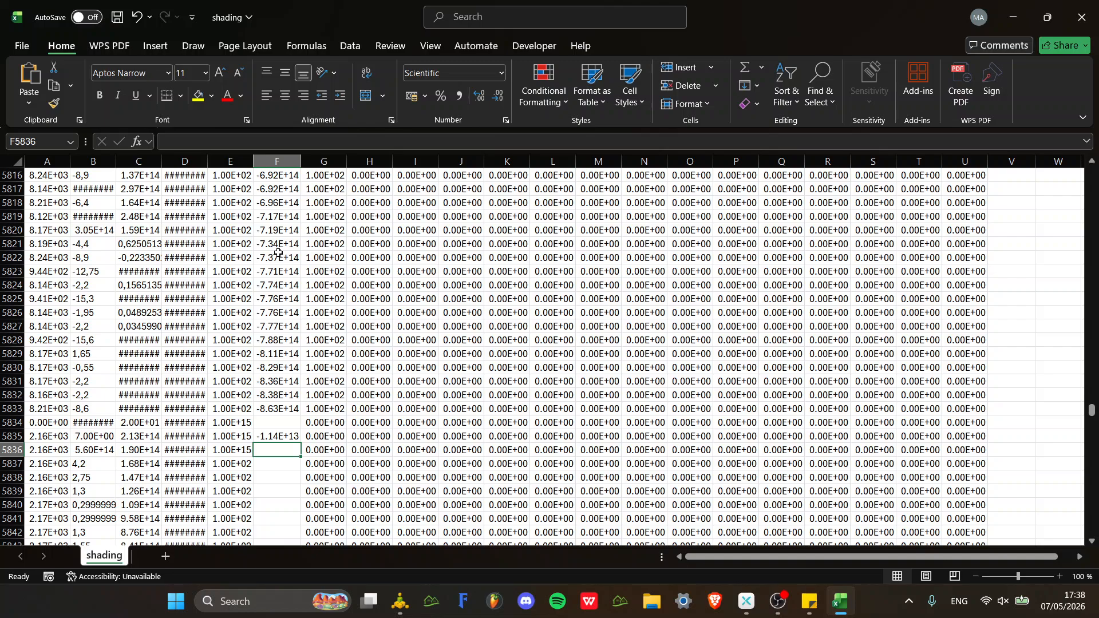
pyautogui.click(279, 437)
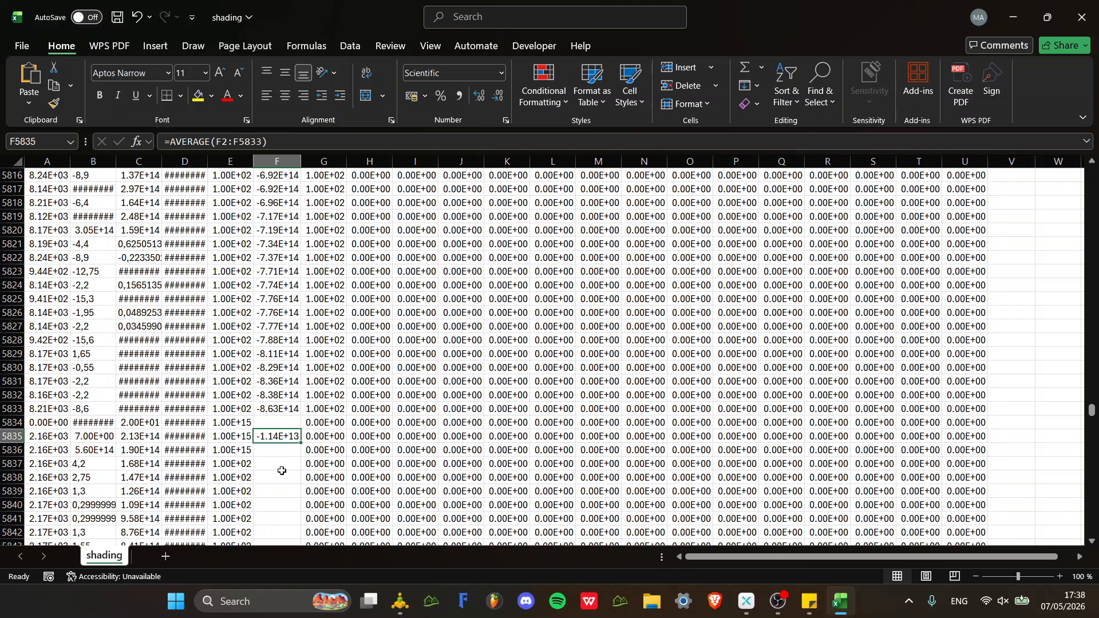
pyautogui.moveTo(695, 557); pyautogui.dragTo(696, 557)
pyautogui.scroll(13, 371, 437)
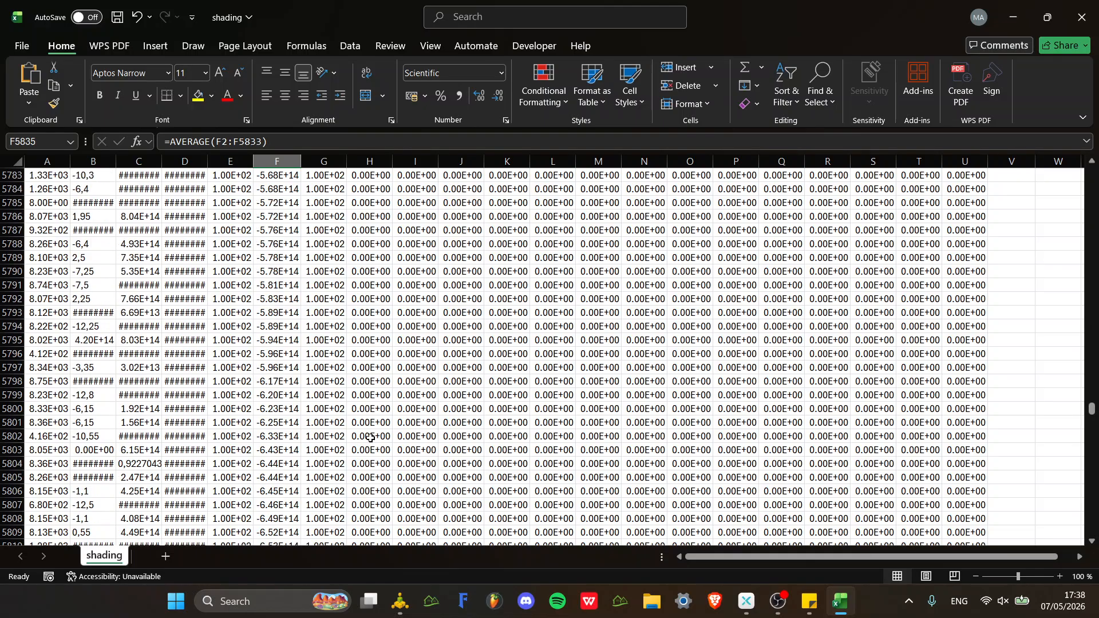
pyautogui.scroll(-12, 370, 438)
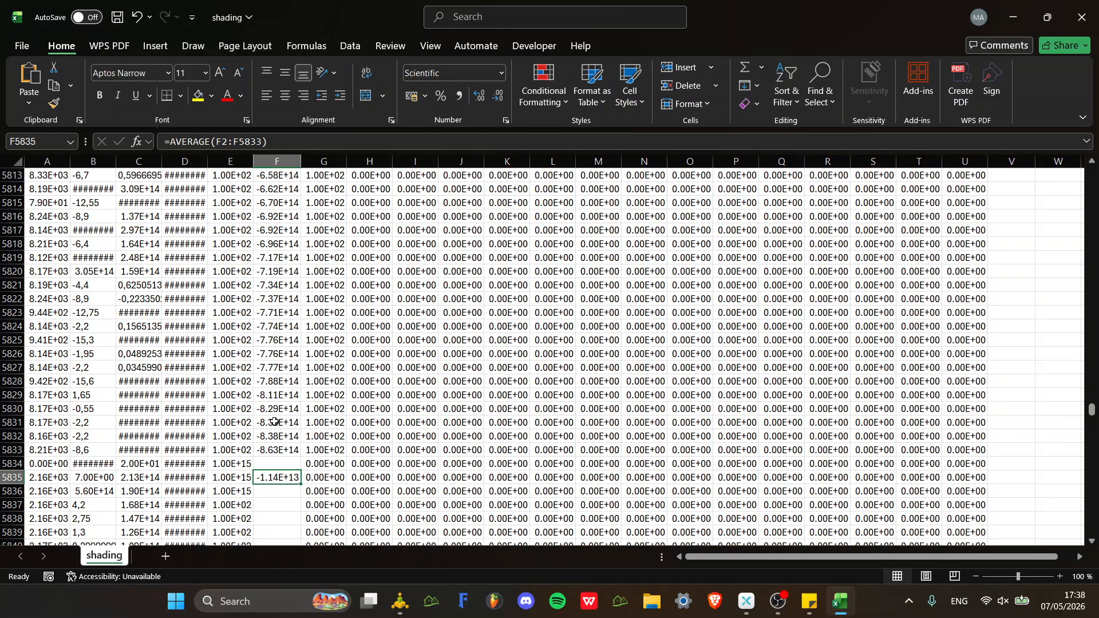
pyautogui.scroll(14, 173, 395)
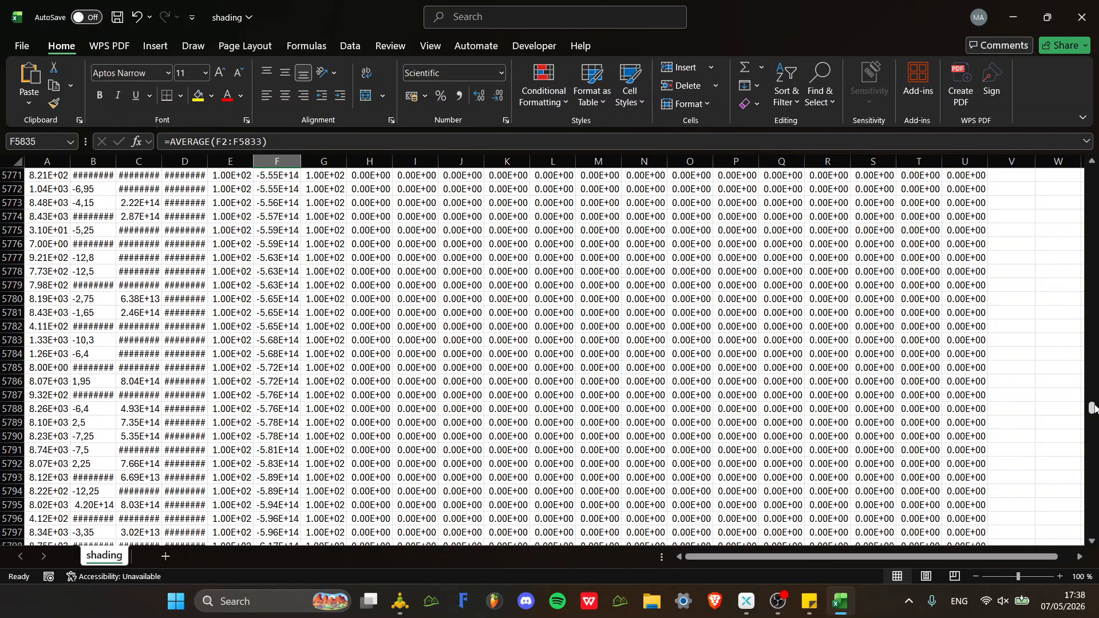
# Total the whole PMV_C1 column with a SUM formula in cell D8764 below the data.
pyautogui.moveTo(1093, 408); pyautogui.dragTo(1092, 150)
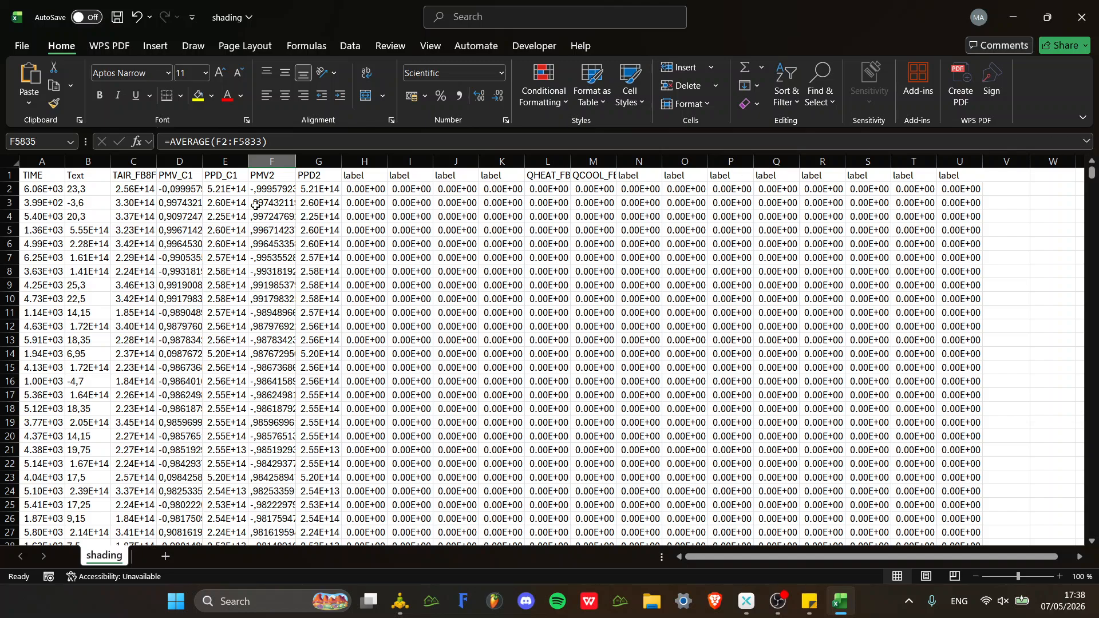
pyautogui.click(187, 191)
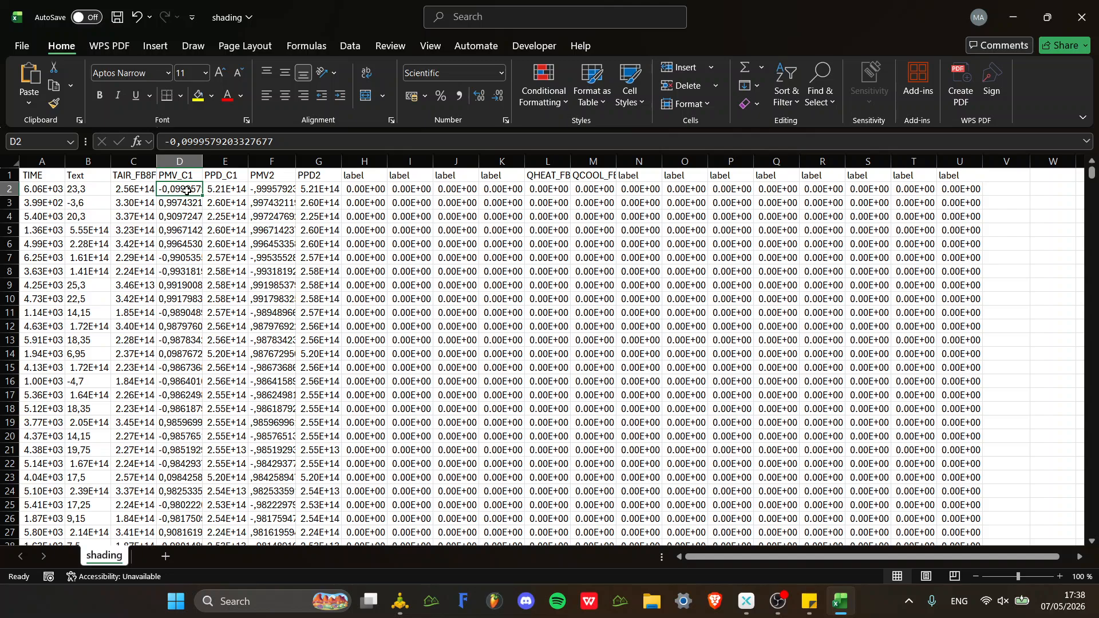
pyautogui.hotkey('ctrl', 'shift', 'Down')
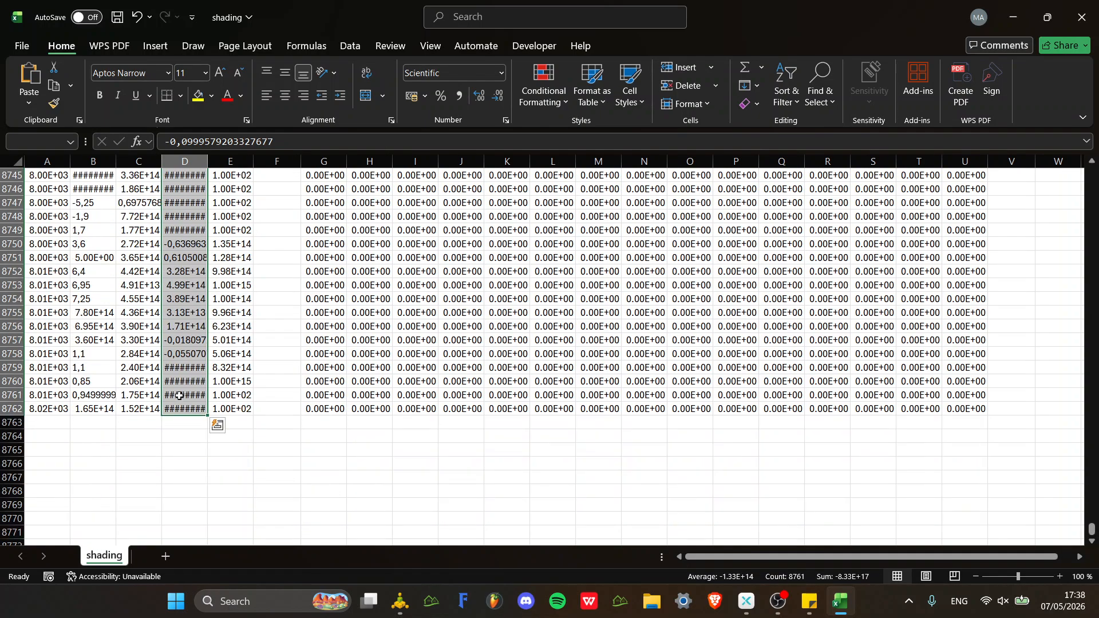
pyautogui.click(185, 437)
pyautogui.write('=s')
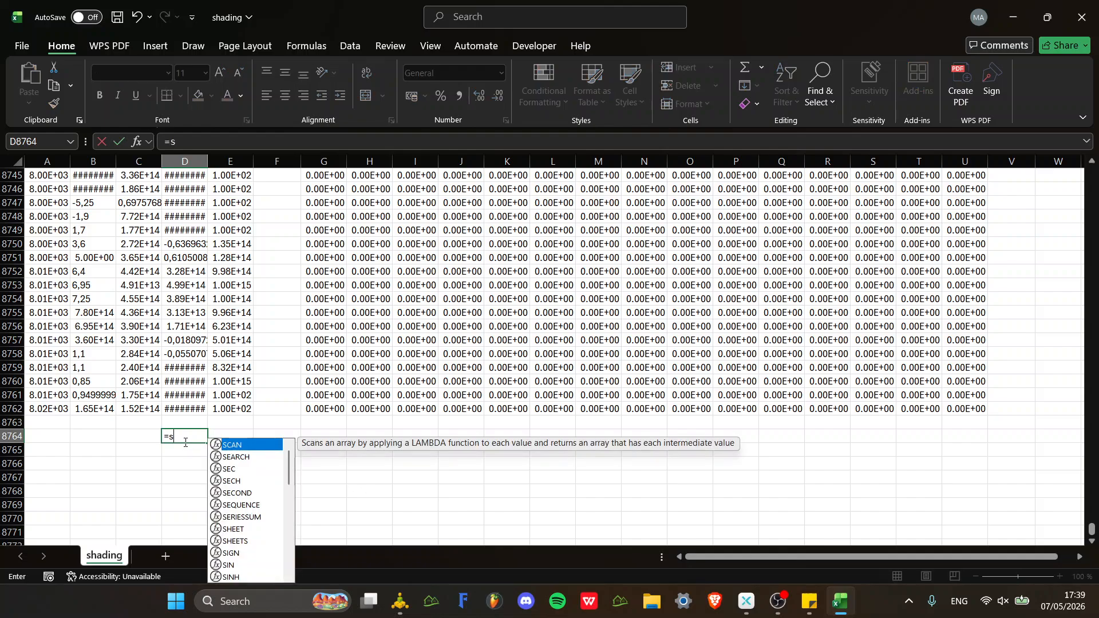
pyautogui.write('um')
pyautogui.press('Tab')
pyautogui.click(181, 409)
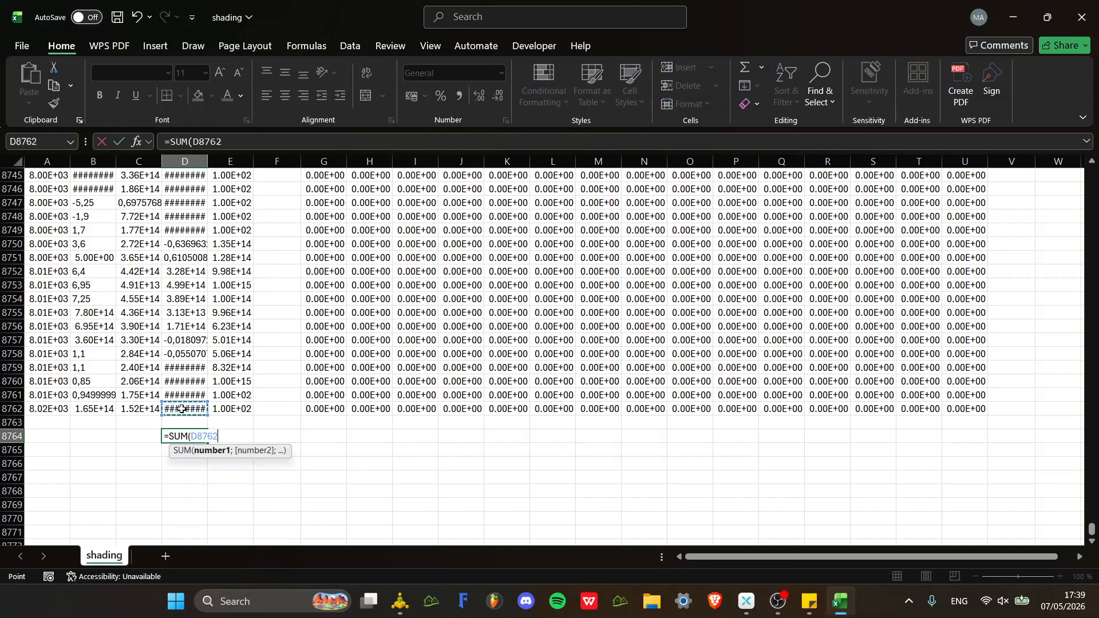
pyautogui.hotkey('ctrl', 'shift', 'Up')
pyautogui.write(')')
pyautogui.press('Return')
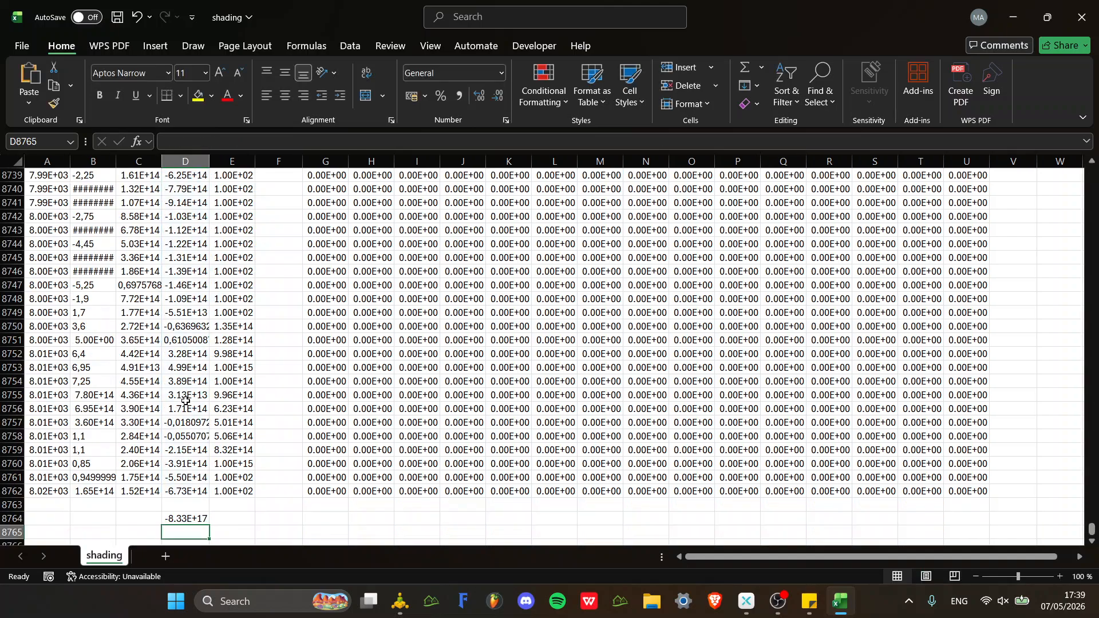
pyautogui.scroll(-2, 194, 412)
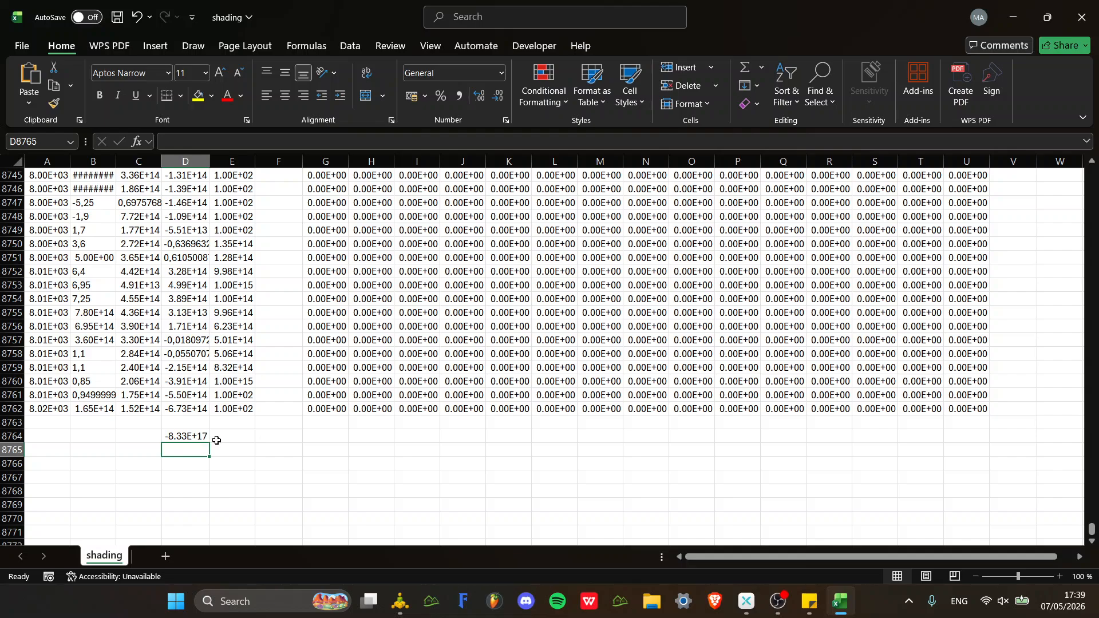
# Review the rows around the PMV_C1 total and inspect the PMV2 average formula in F5835.
pyautogui.scroll(5, 217, 440)
pyautogui.scroll(-5, 217, 440)
pyautogui.scroll(20, 284, 446)
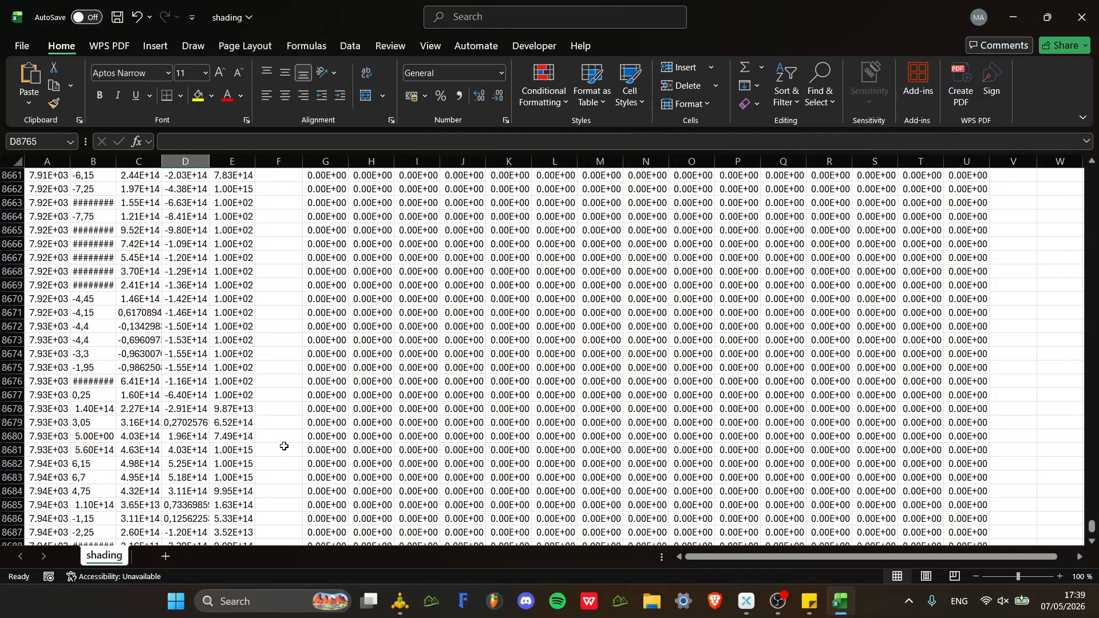
pyautogui.scroll(3, 284, 446)
pyautogui.moveTo(1092, 527); pyautogui.dragTo(1070, 417)
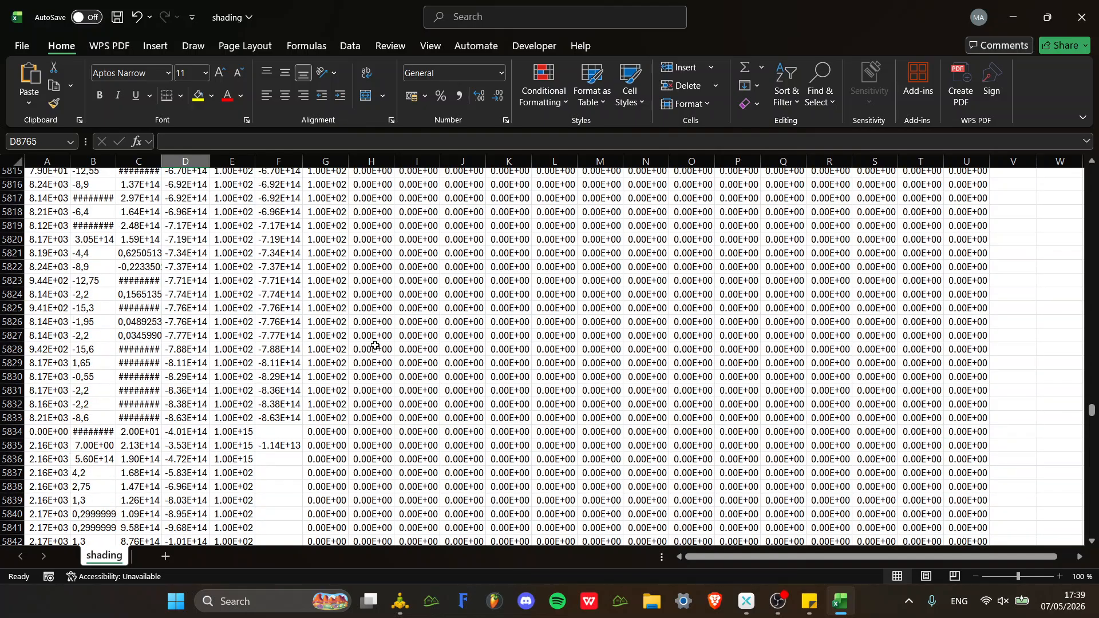
pyautogui.scroll(-1, 375, 345)
pyautogui.doubleClick(285, 404)
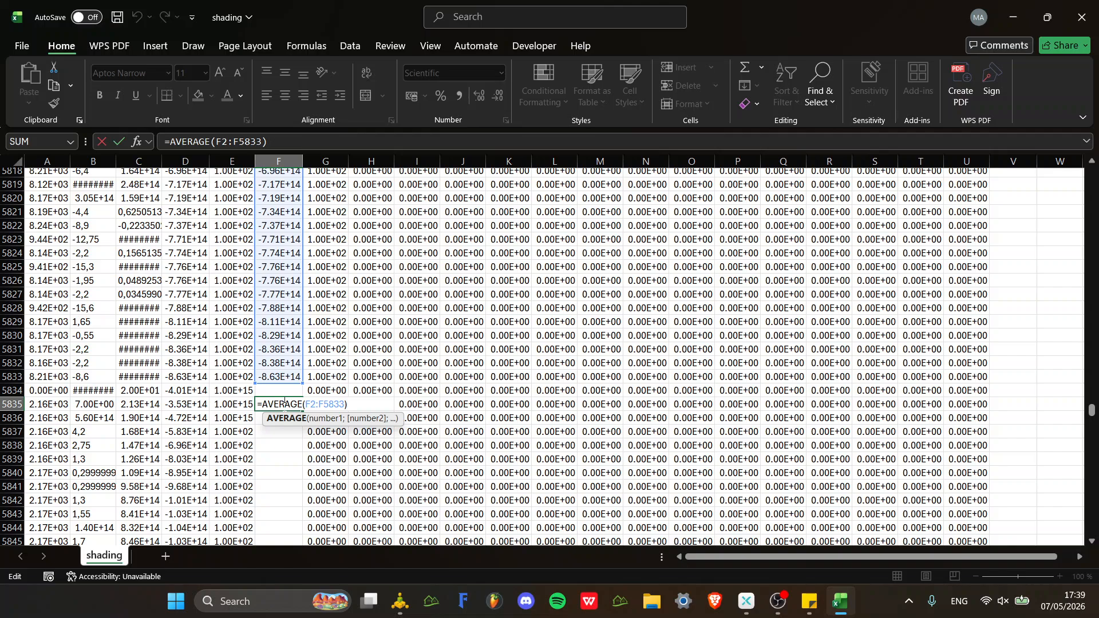
pyautogui.hotkey('ctrl', 'Return')
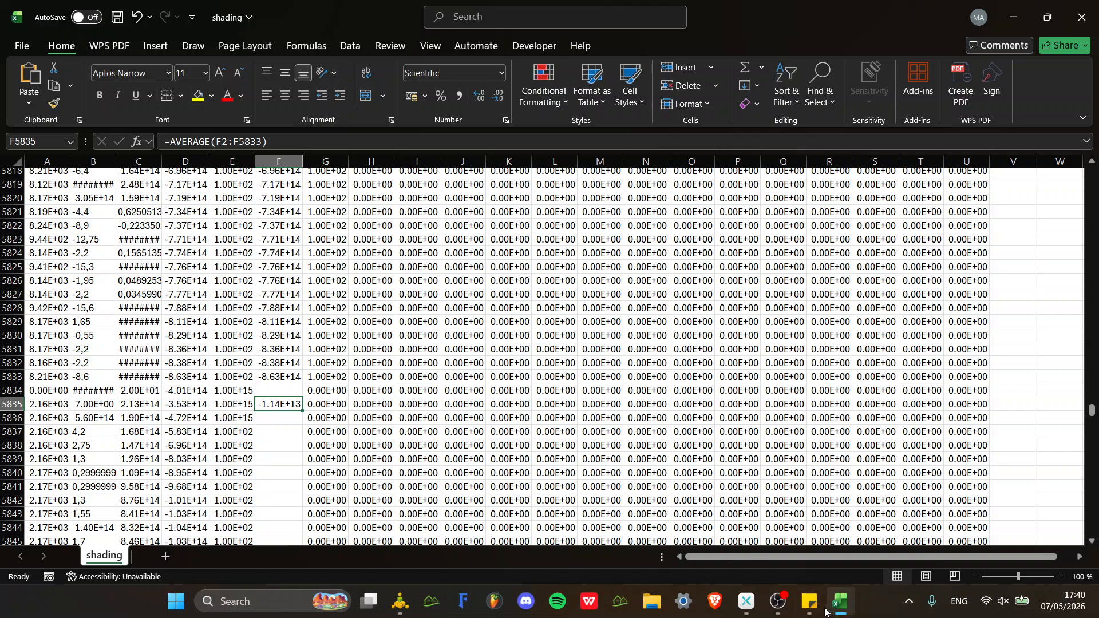
# Switch to Simulation Studio, close the Type65c settings window and save the ex1_imported.tpf project.
pyautogui.click(400, 602)
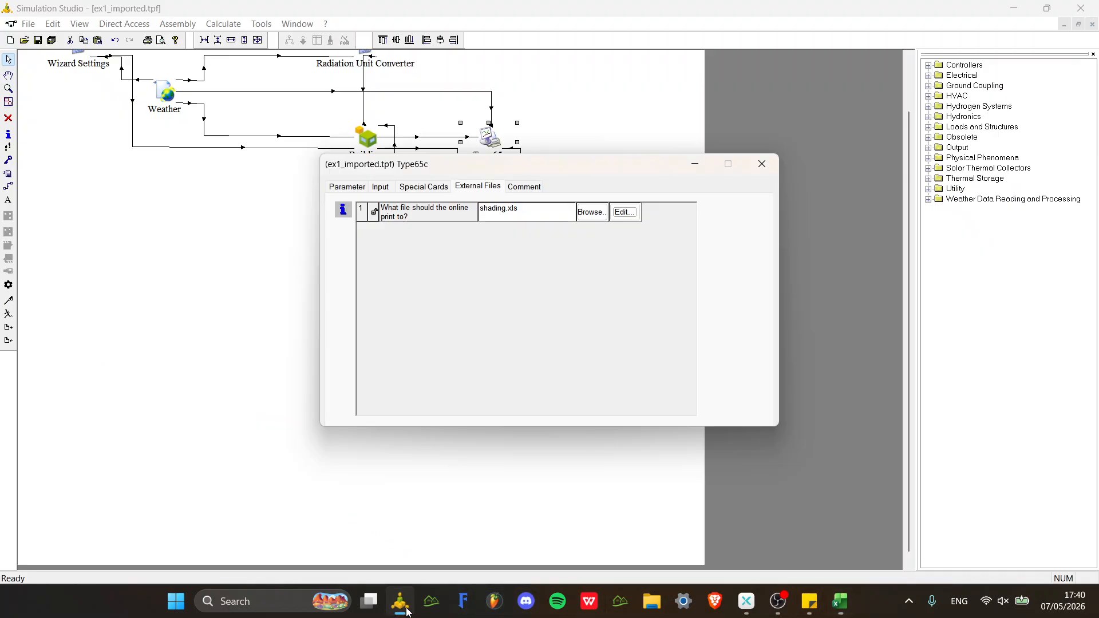
pyautogui.click(761, 163)
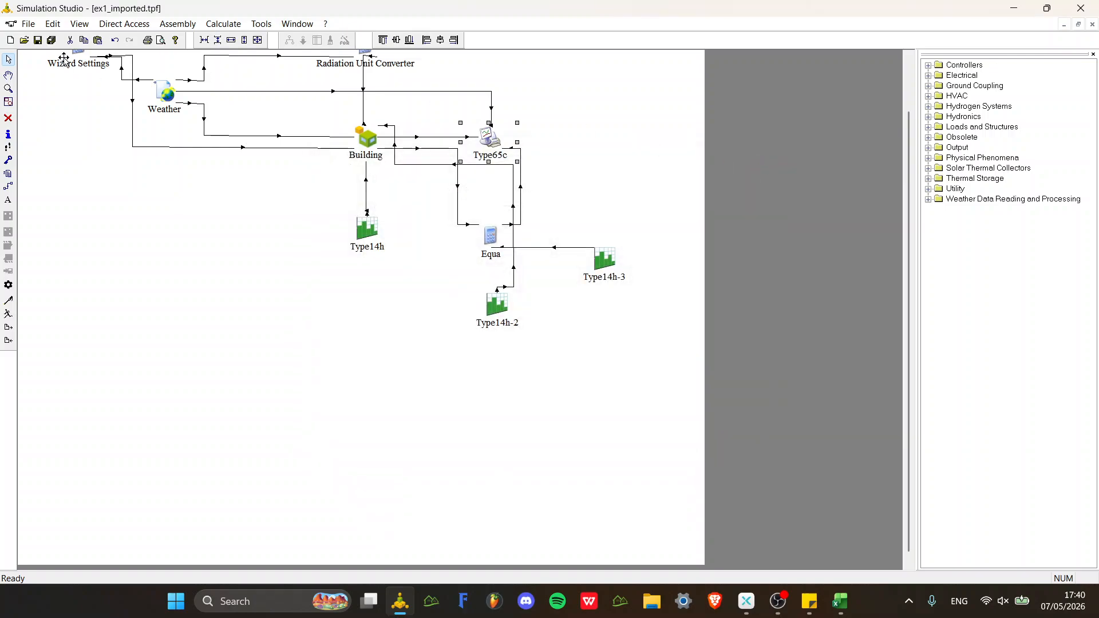
pyautogui.click(32, 24)
pyautogui.click(51, 84)
# Switch to Excel and review the rows around the PMV2 average in F5835.
pyautogui.click(840, 601)
pyautogui.scroll(-7, 366, 418)
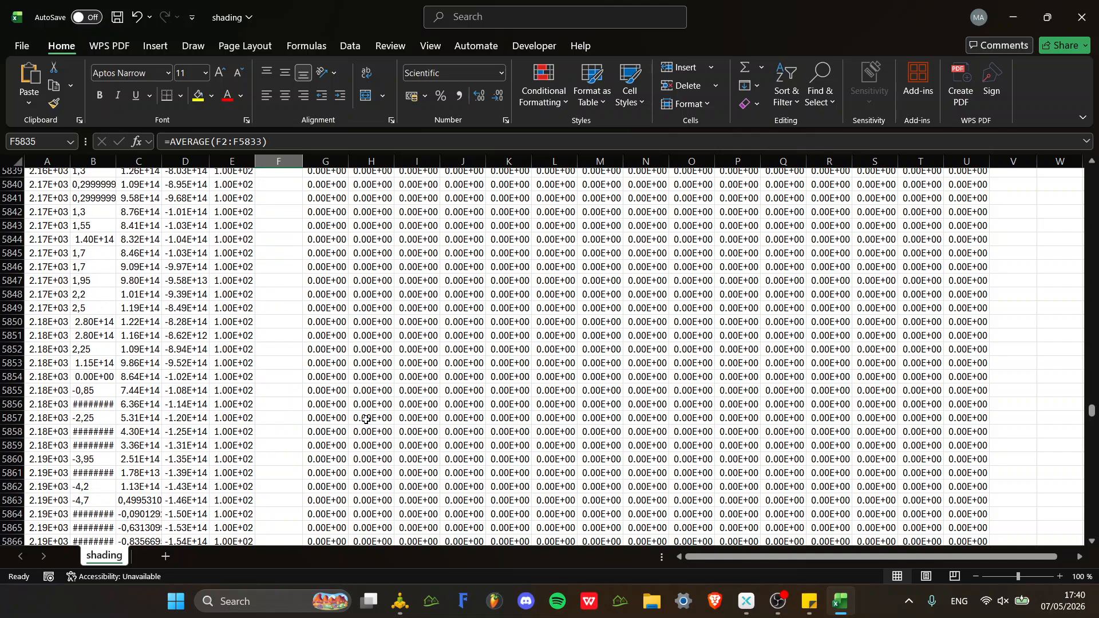
pyautogui.scroll(4, 366, 418)
pyautogui.scroll(1, 343, 419)
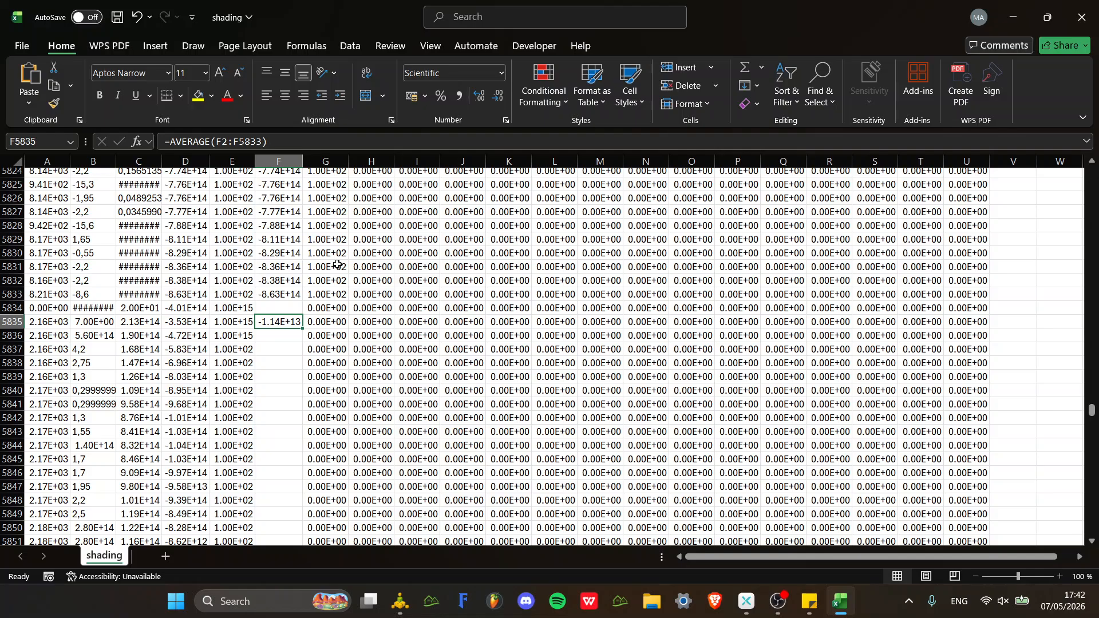
pyautogui.scroll(8, 319, 232)
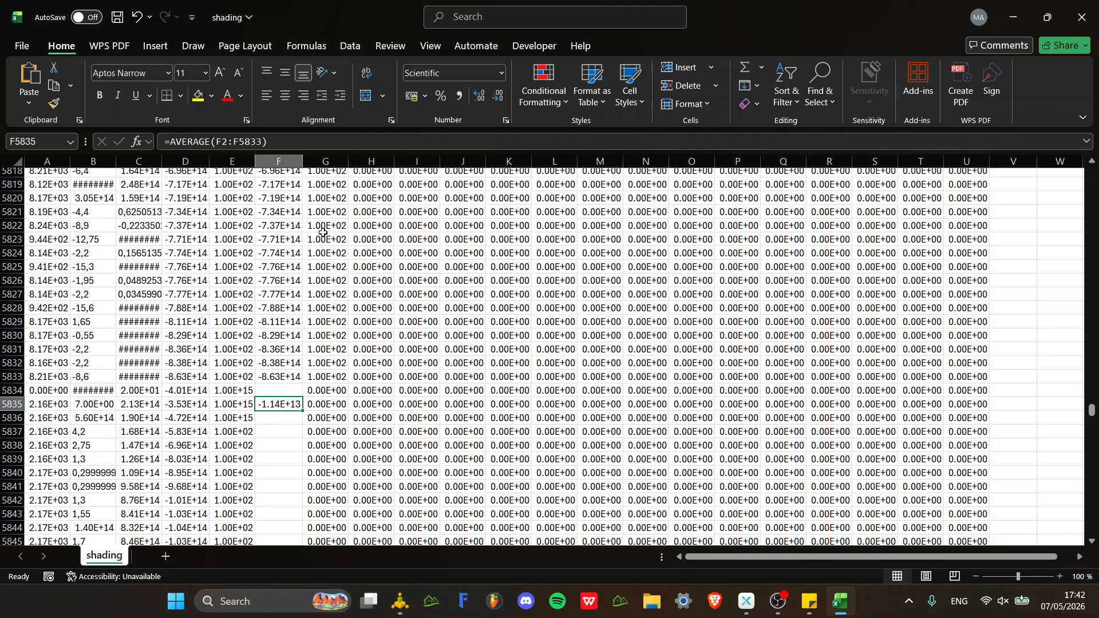
pyautogui.scroll(16, 320, 229)
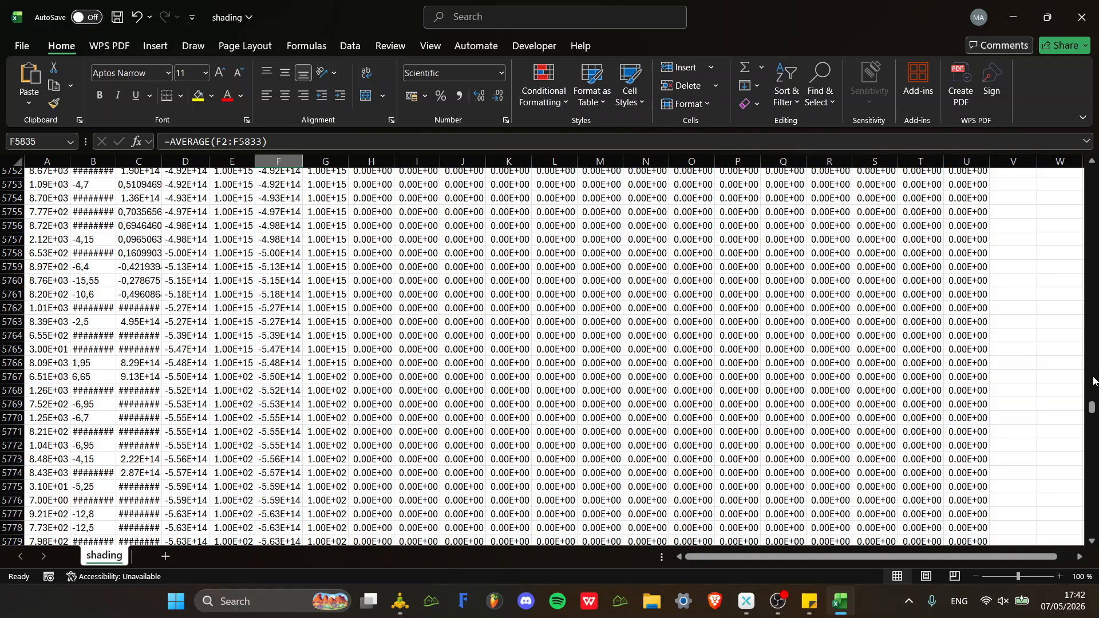
# Insert an empty column before PMV_C1 and fit the TAIR_FB8F28 column's width to its content.
pyautogui.moveTo(1093, 406); pyautogui.dragTo(1092, 171)
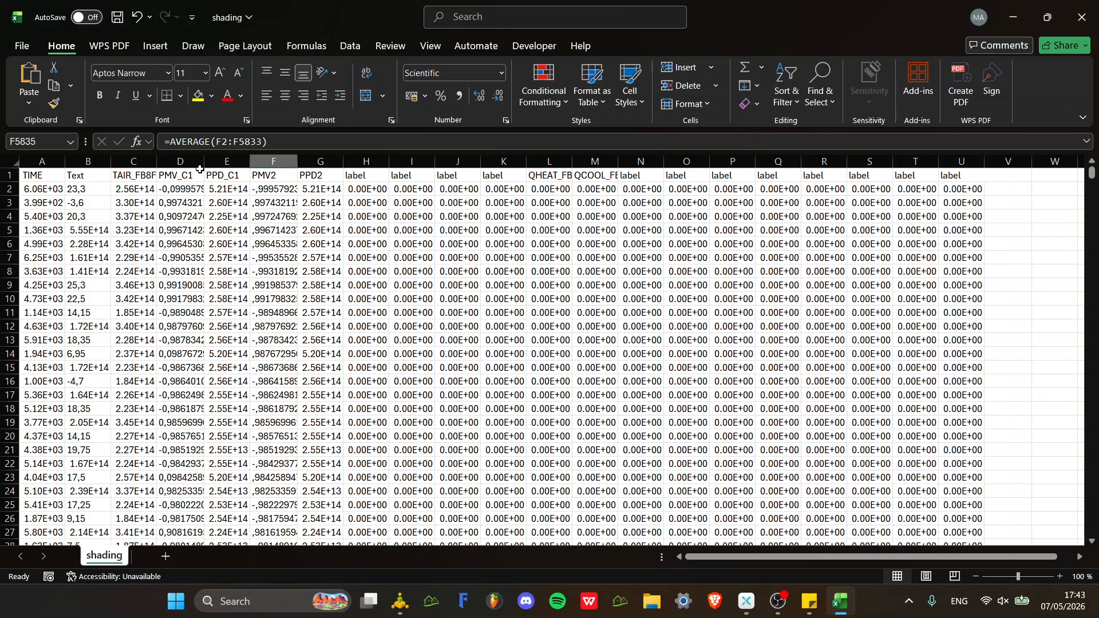
pyautogui.rightClick(171, 162)
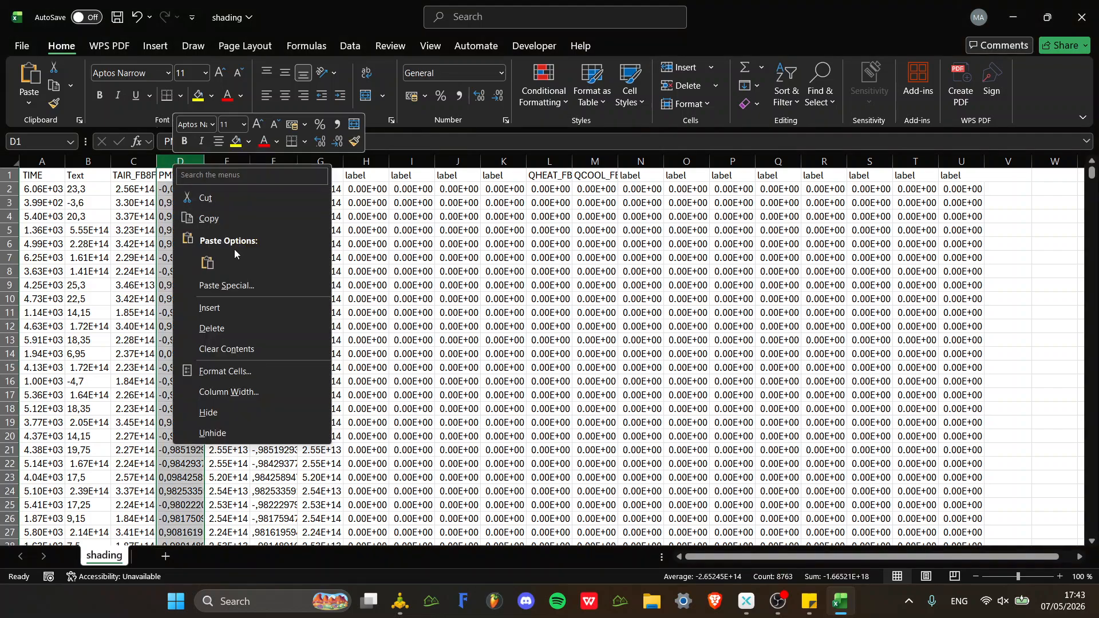
pyautogui.click(221, 304)
pyautogui.click(183, 189)
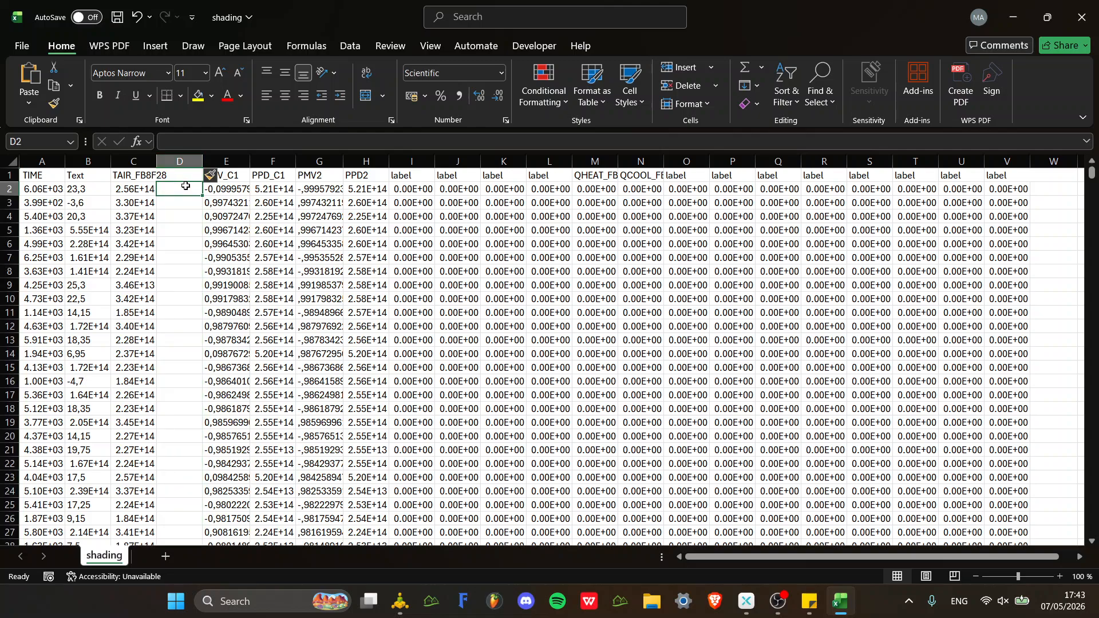
pyautogui.doubleClick(157, 162)
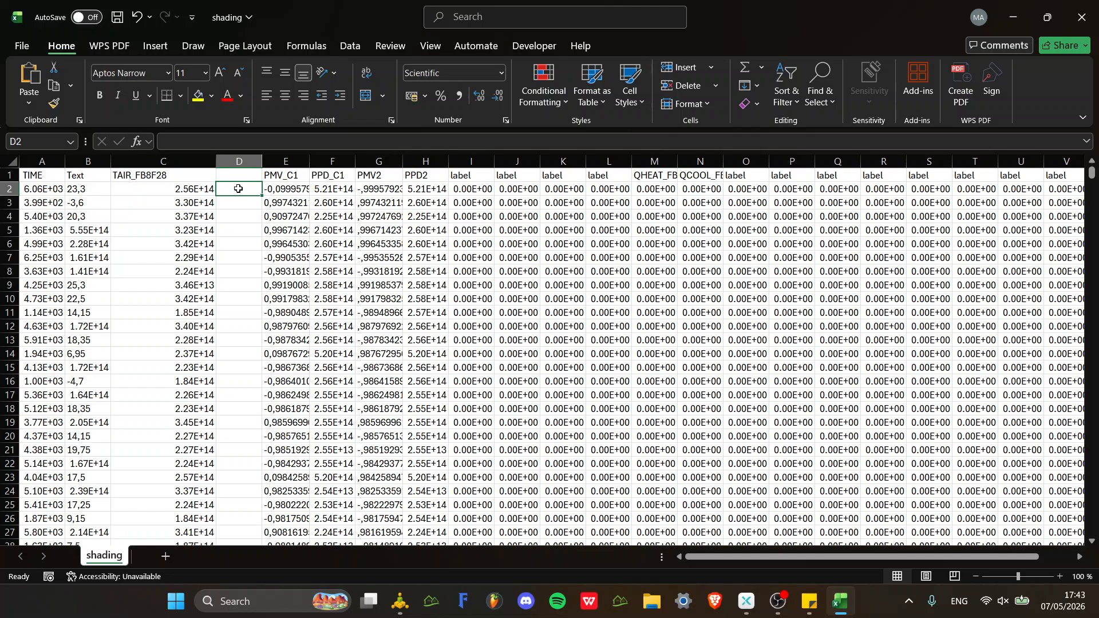
pyautogui.write('=s')
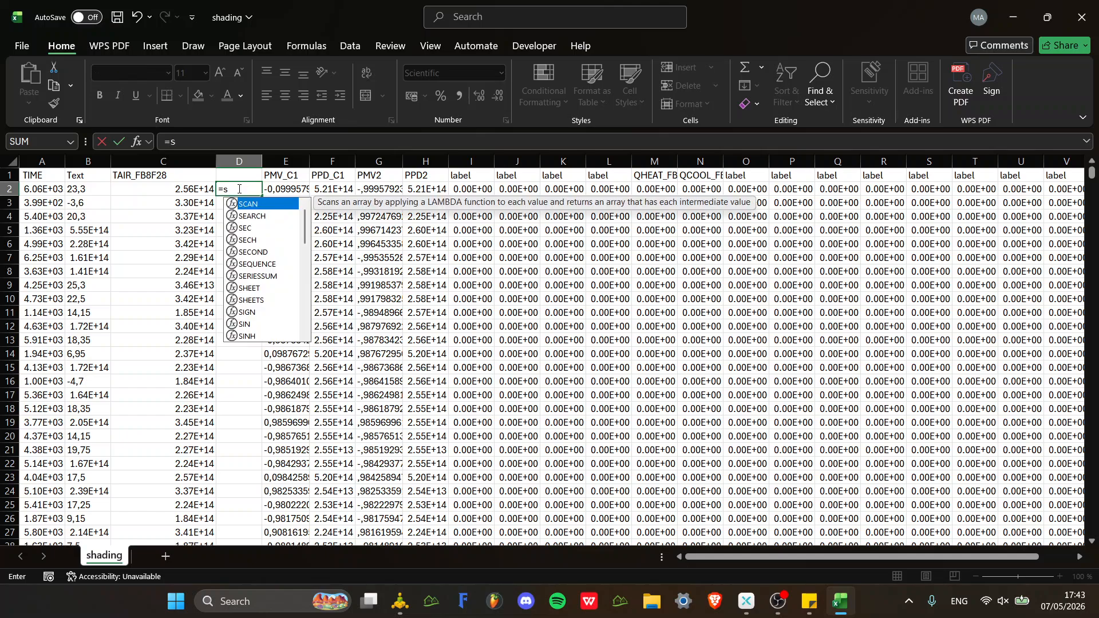
pyautogui.write('i')
pyautogui.press('BackSpace')
pyautogui.press('BackSpace')
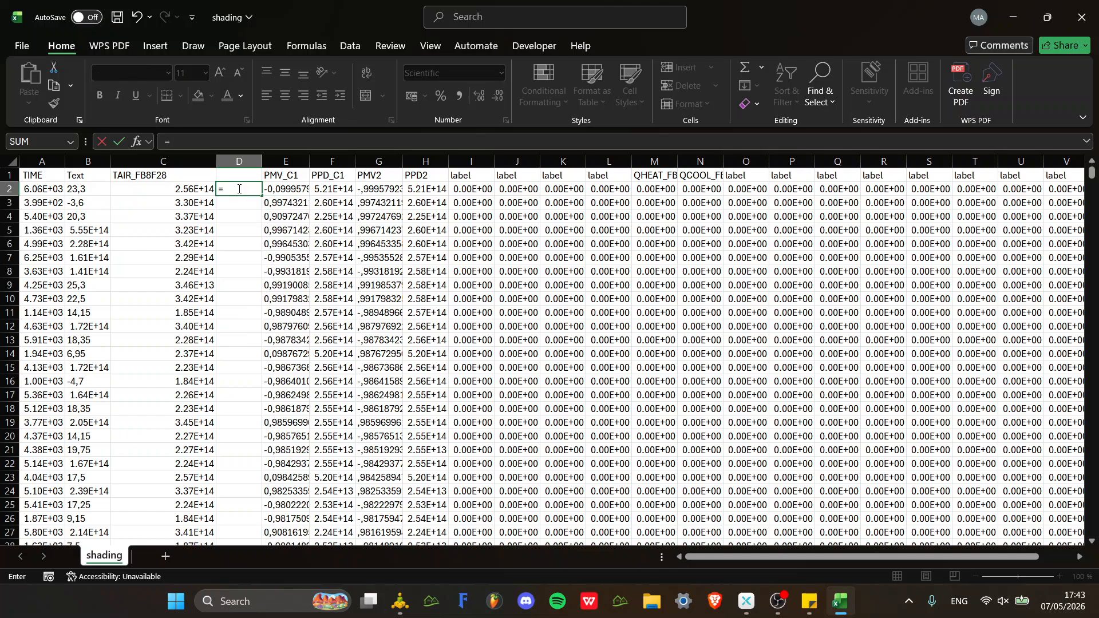
pyautogui.write('if')
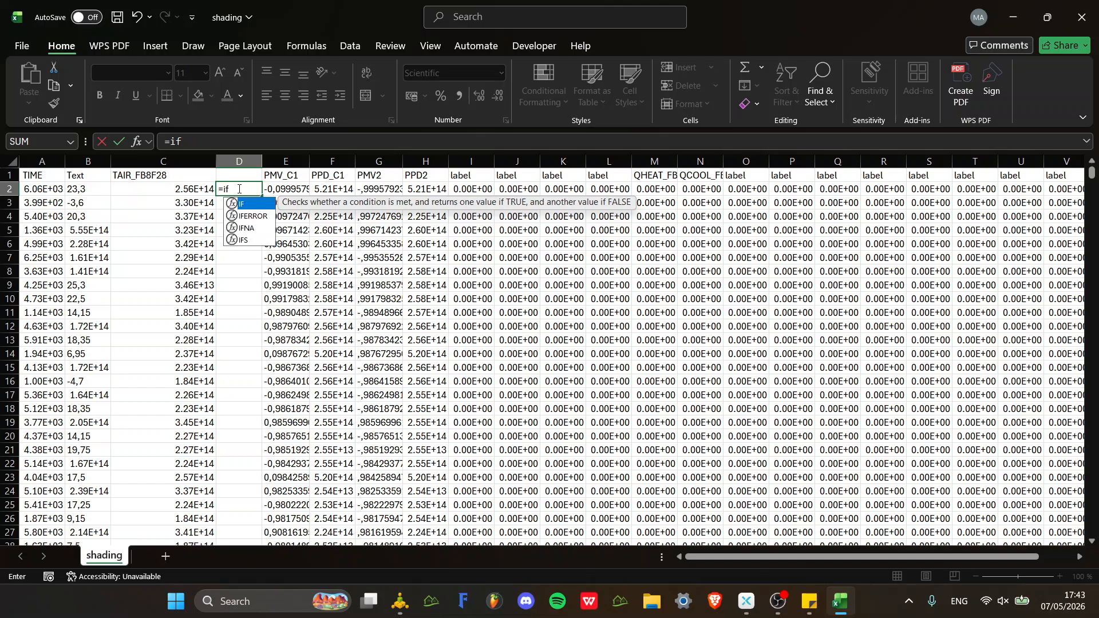
pyautogui.press('Tab')
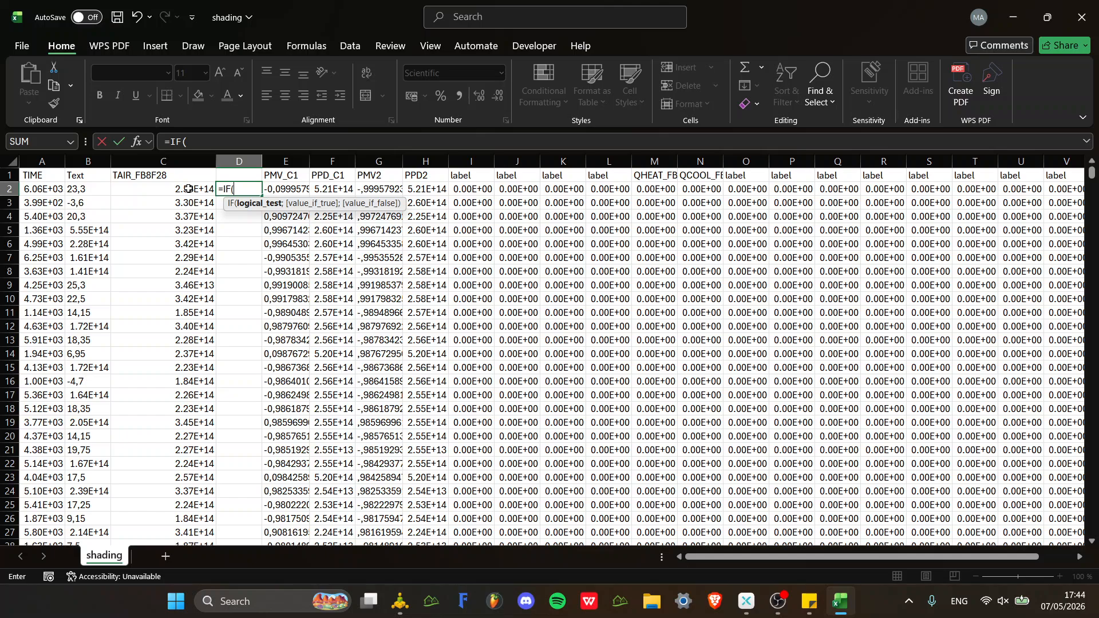
pyautogui.click(1082, 17)
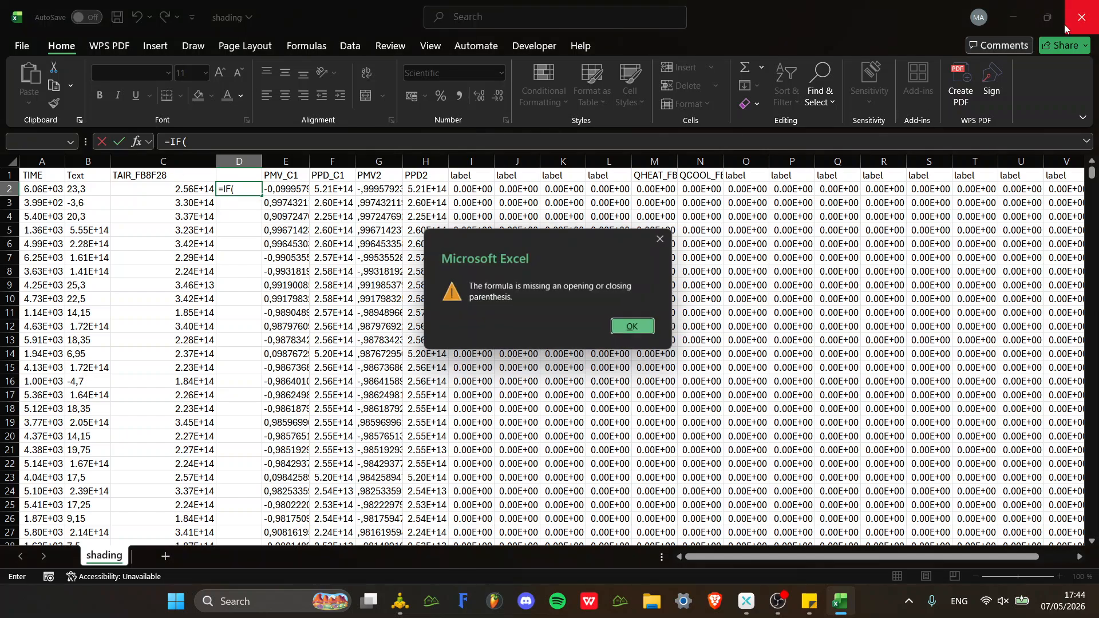
pyautogui.click(642, 331)
pyautogui.click(637, 329)
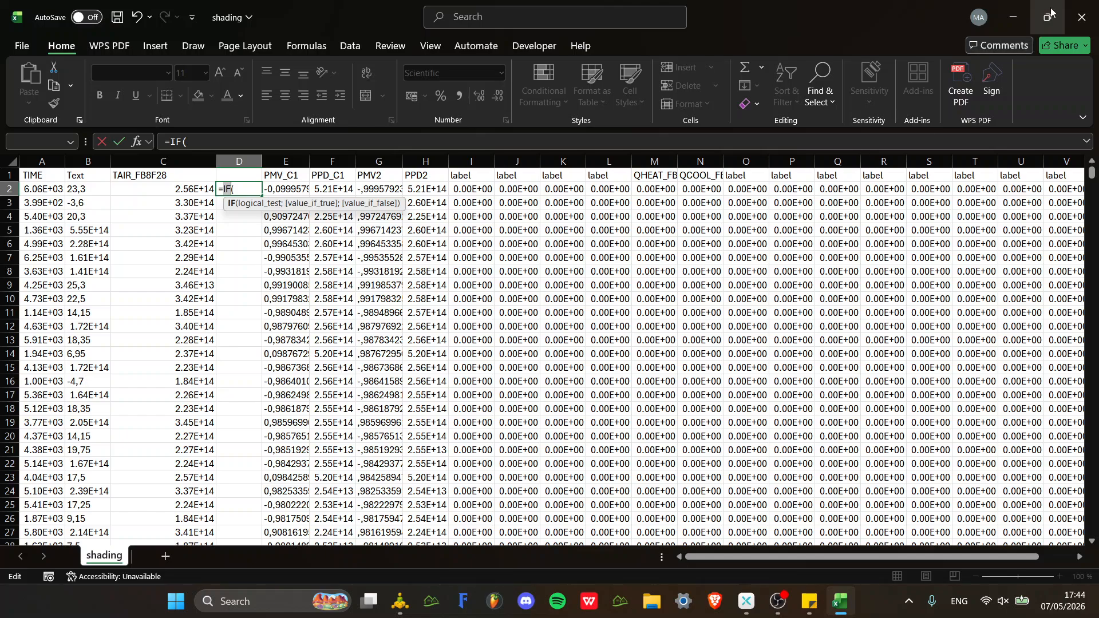
pyautogui.click(1082, 10)
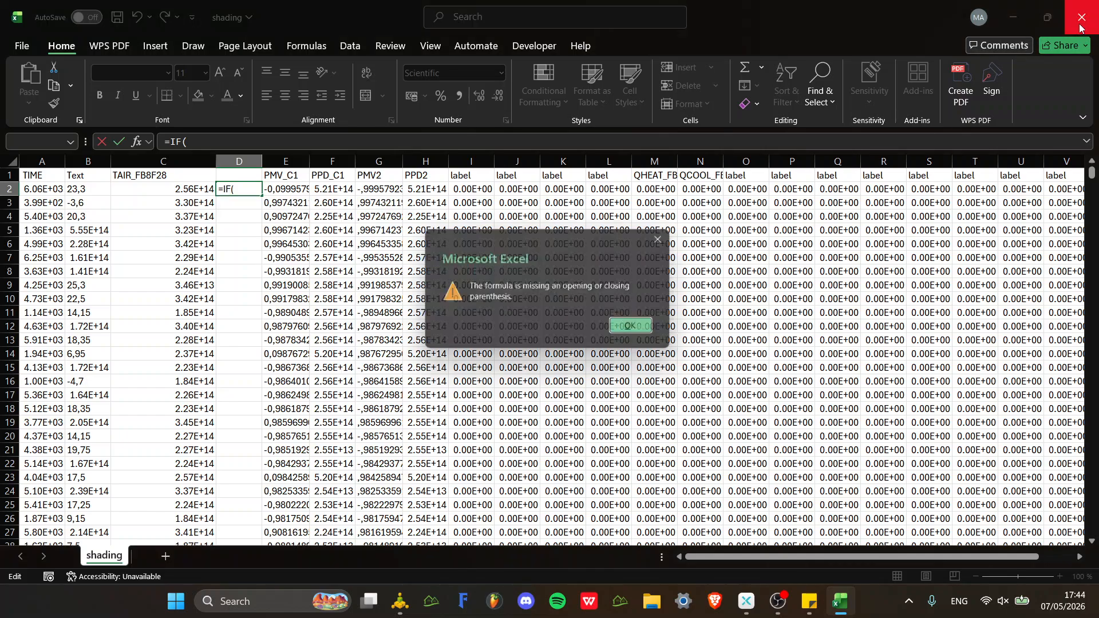
pyautogui.click(637, 328)
pyautogui.press('Escape')
# Close the shading workbook and return to the Simulation Studio project.
pyautogui.click(252, 270)
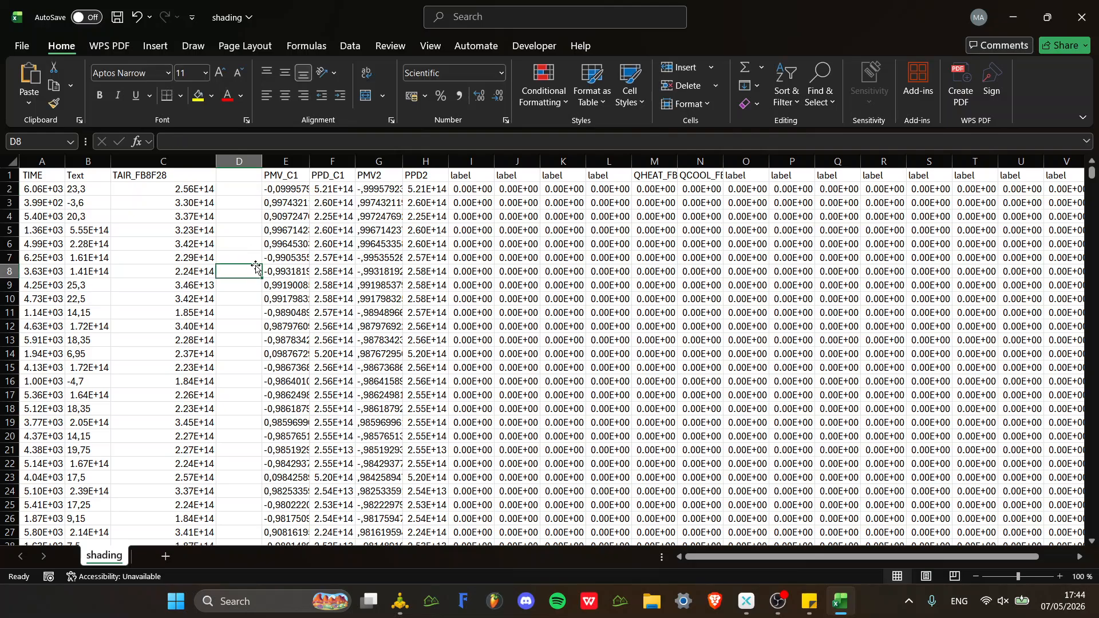
pyautogui.click(1081, 17)
pyautogui.click(569, 317)
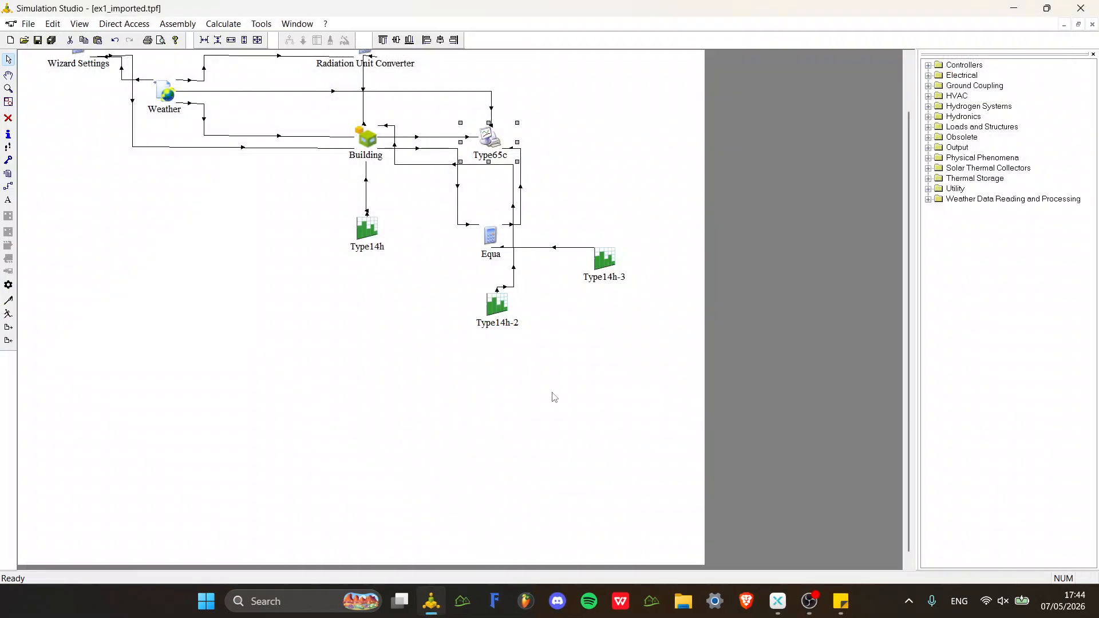
# Widen the component library pane beside the diagram and clear the component selection.
pyautogui.moveTo(915, 121); pyautogui.dragTo(719, 136)
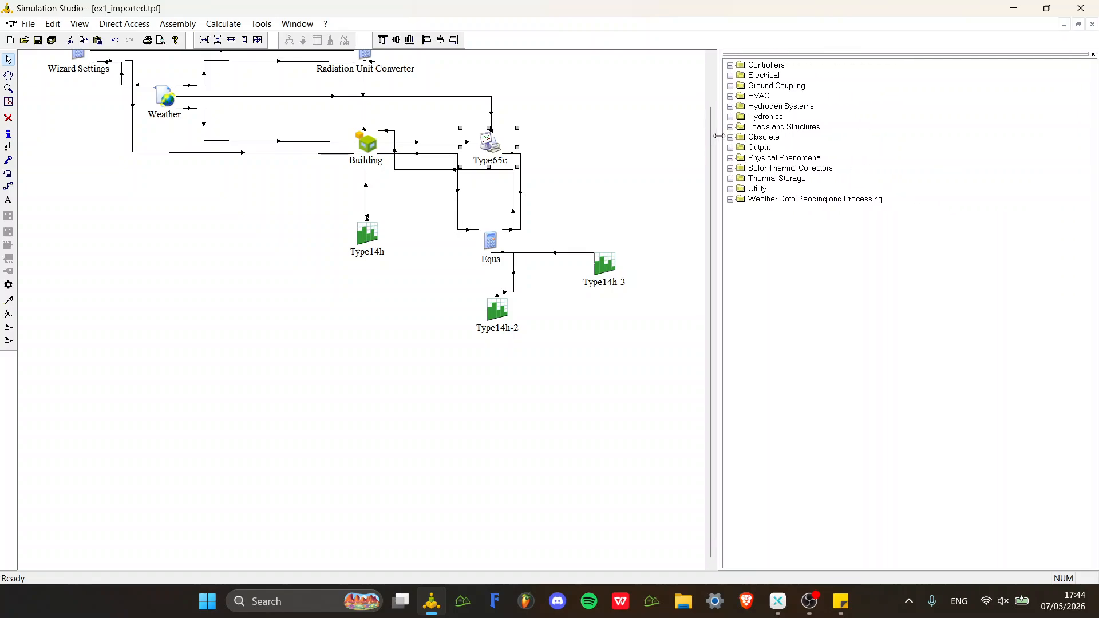
pyautogui.click(342, 464)
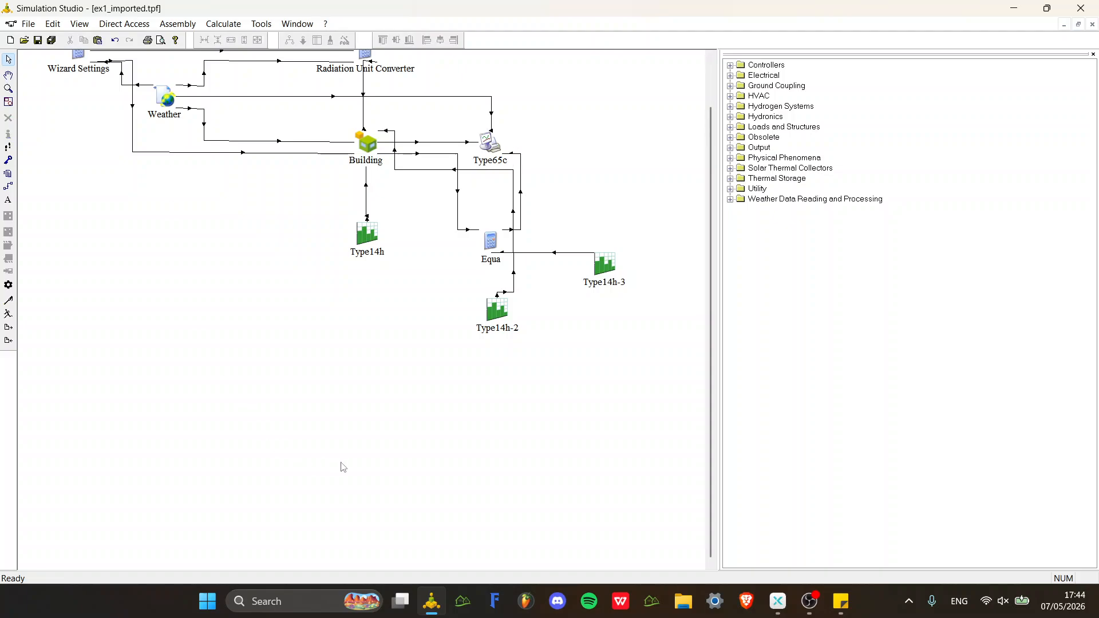
# Examine the variable connections from Building to Type65c and leave the connection window without changes.
pyautogui.scroll(1, 344, 460)
pyautogui.scroll(2, 346, 463)
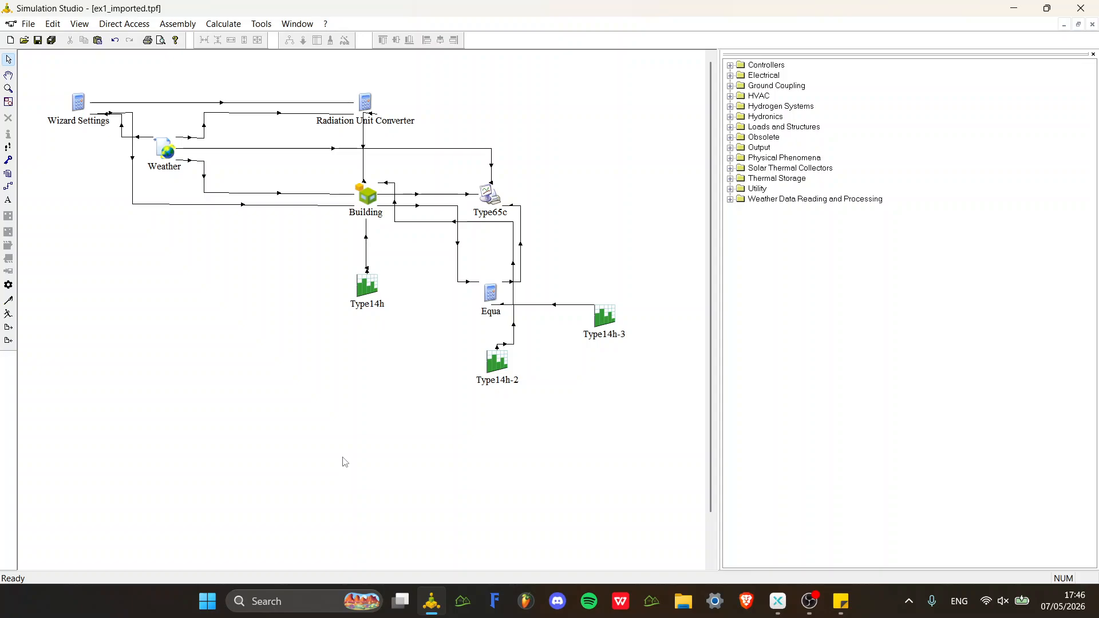
pyautogui.doubleClick(449, 194)
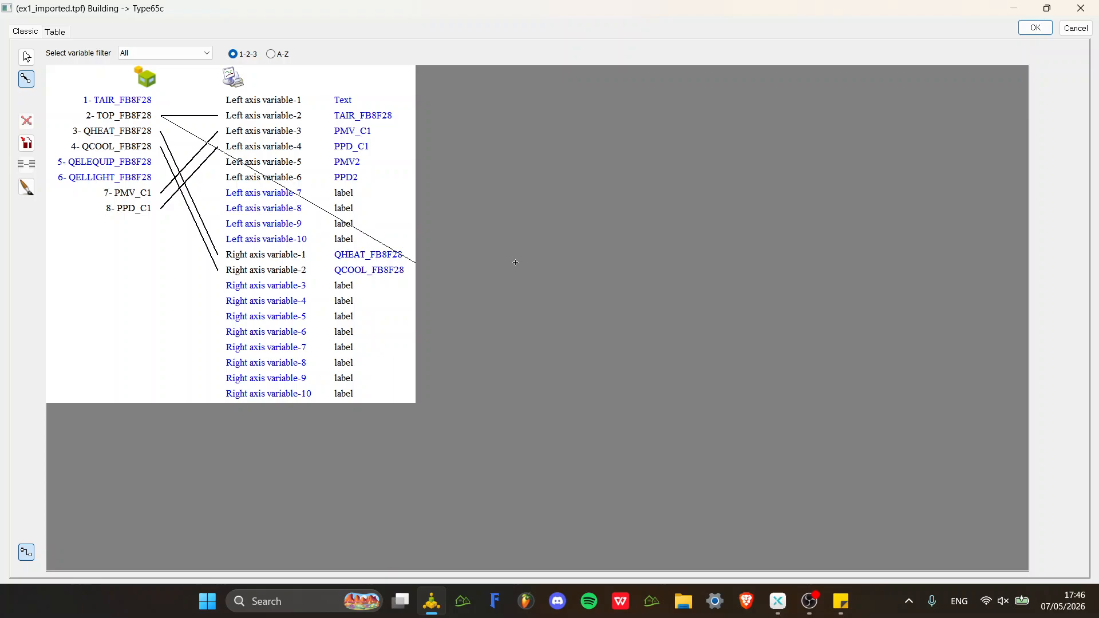
pyautogui.press('Escape')
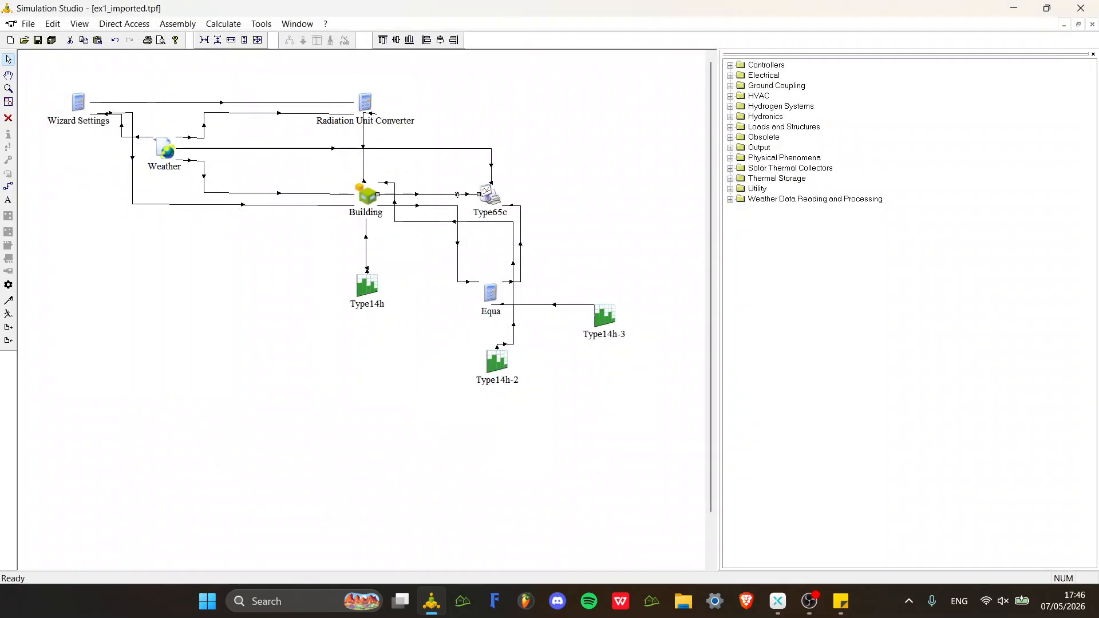
# Inspect the TOP_FB8F28 link and the left axis variable-2 properties between Building and Type65c, then close the Building component's outputs.
pyautogui.doubleClick(435, 194)
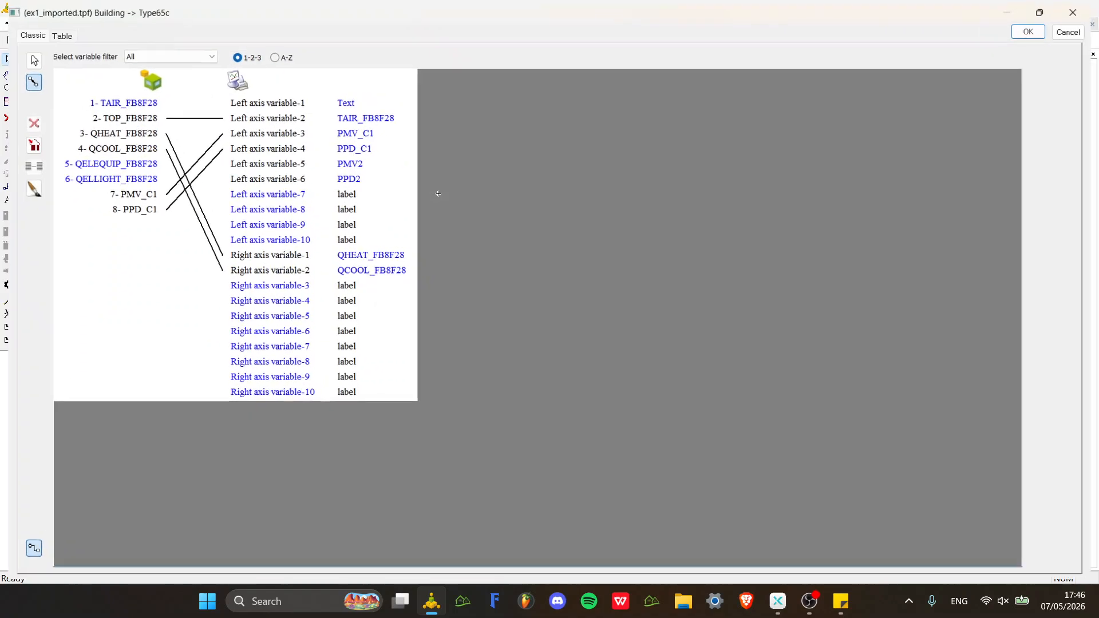
pyautogui.click(27, 56)
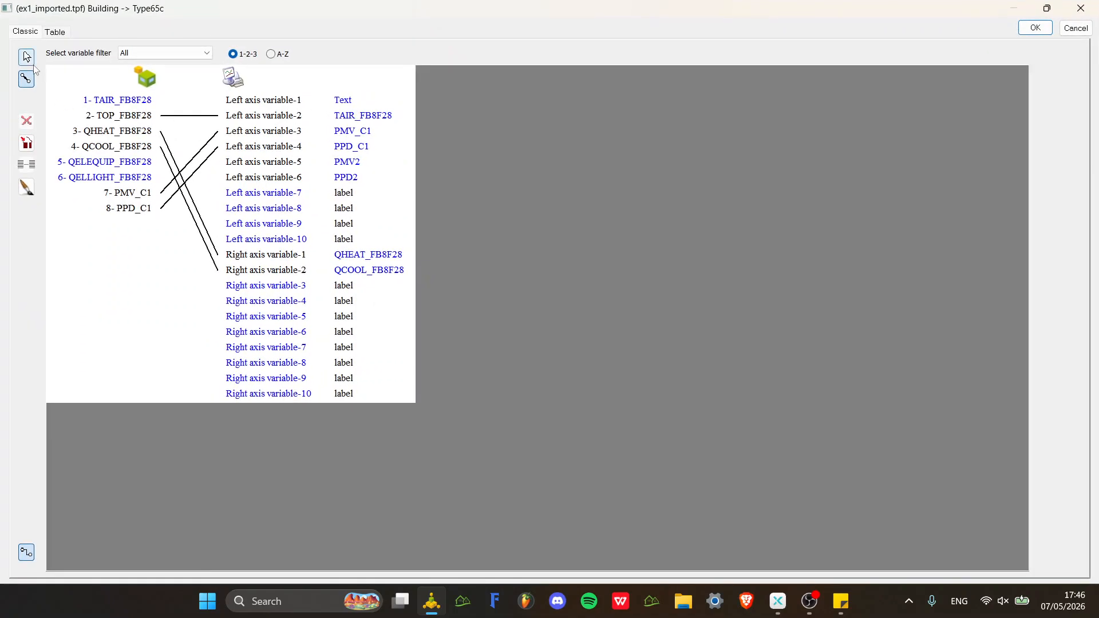
pyautogui.doubleClick(137, 118)
pyautogui.doubleClick(135, 116)
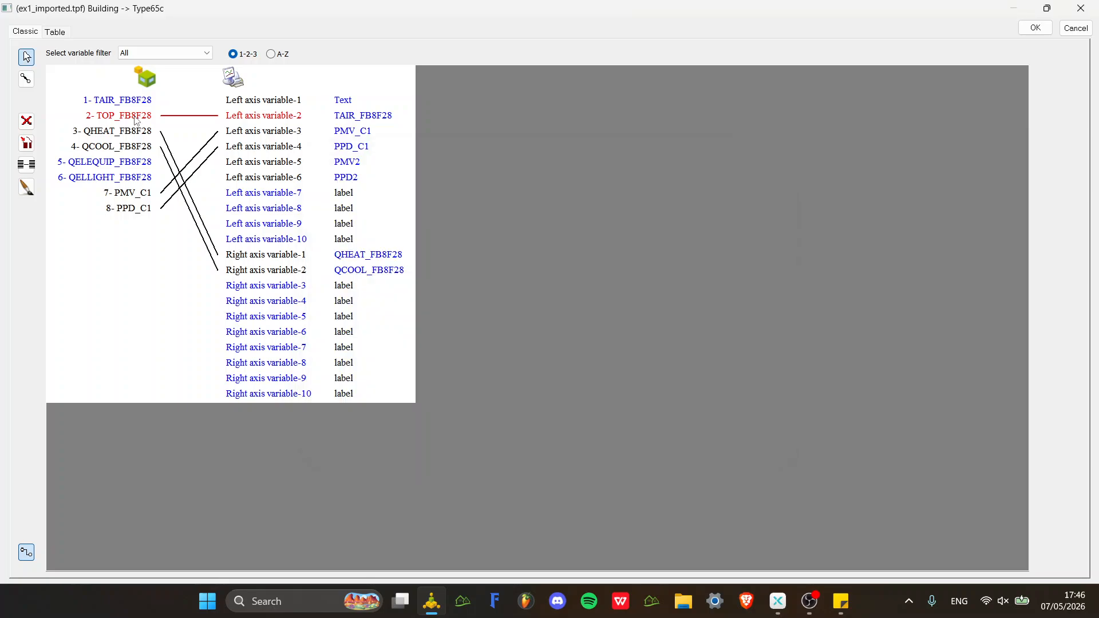
pyautogui.click(138, 115)
pyautogui.doubleClick(352, 117)
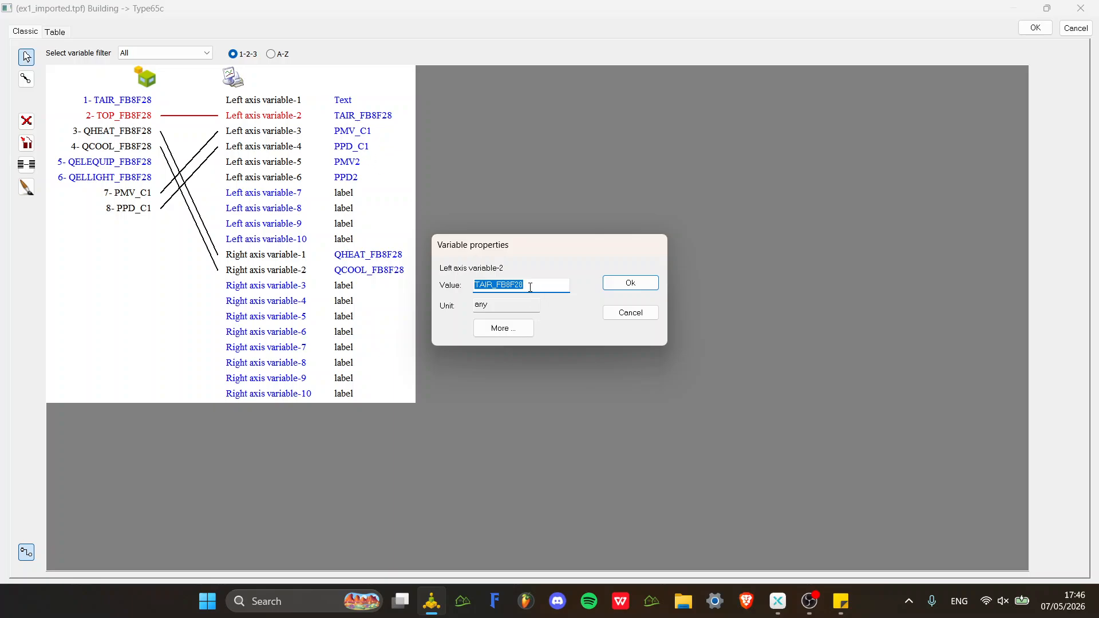
pyautogui.click(630, 313)
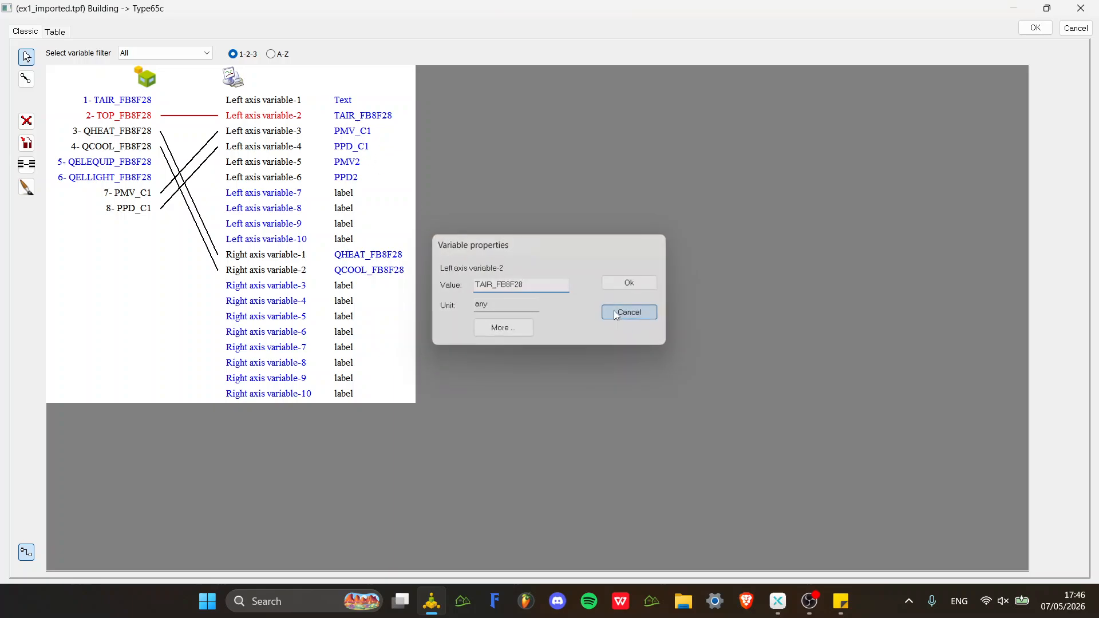
pyautogui.click(1076, 29)
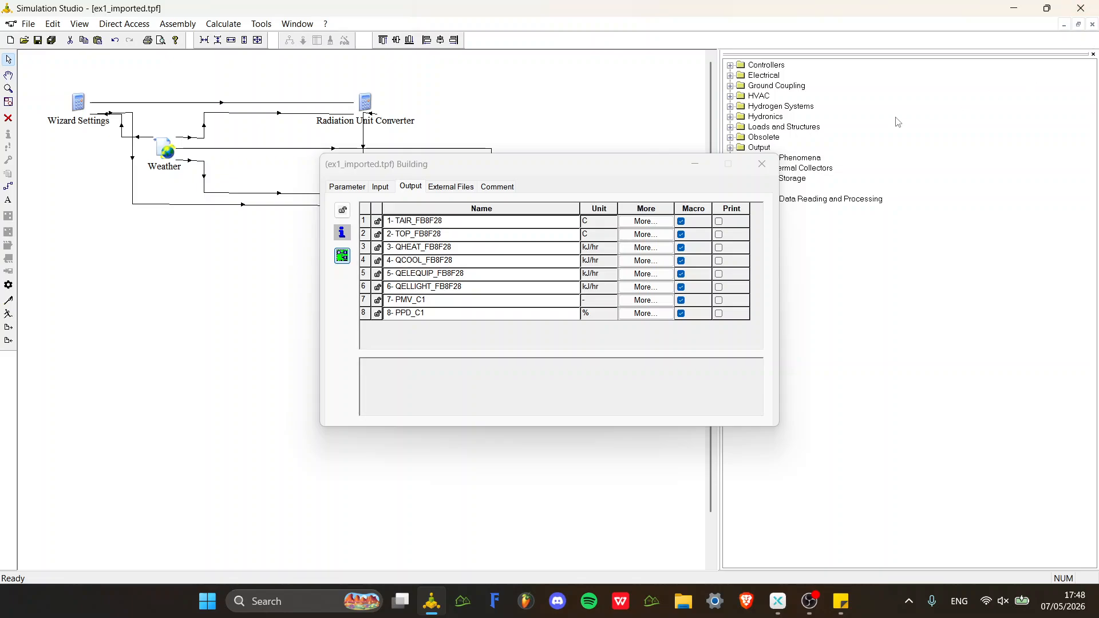
pyautogui.click(771, 170)
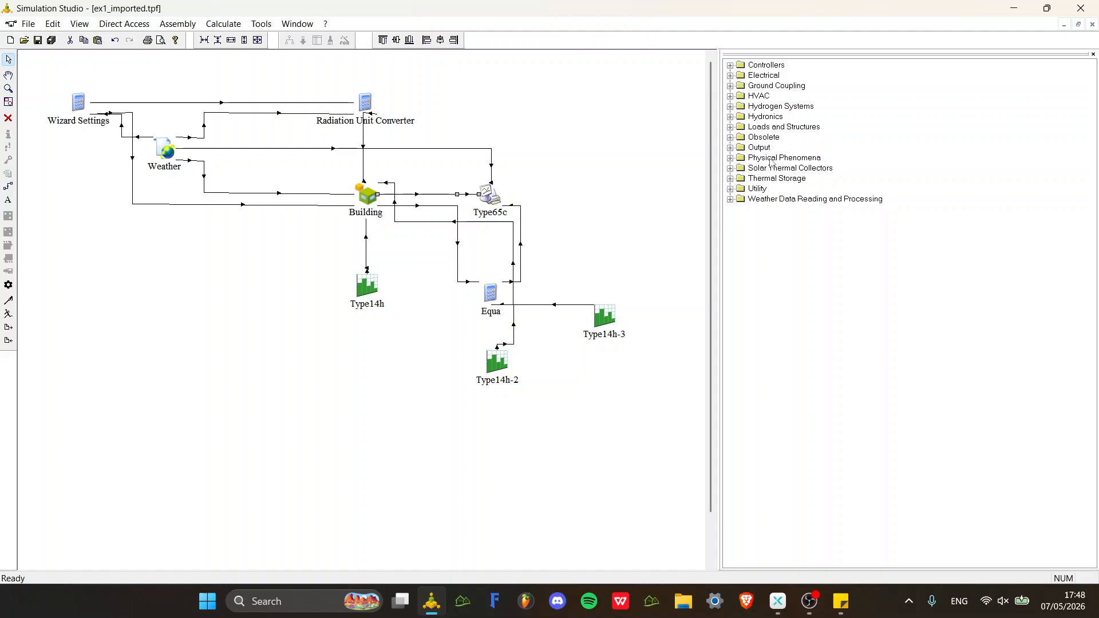
# Browse the Controllers and Ground Coupling categories of the component library and expand the Output category.
pyautogui.click(731, 199)
pyautogui.click(731, 199)
pyautogui.click(731, 66)
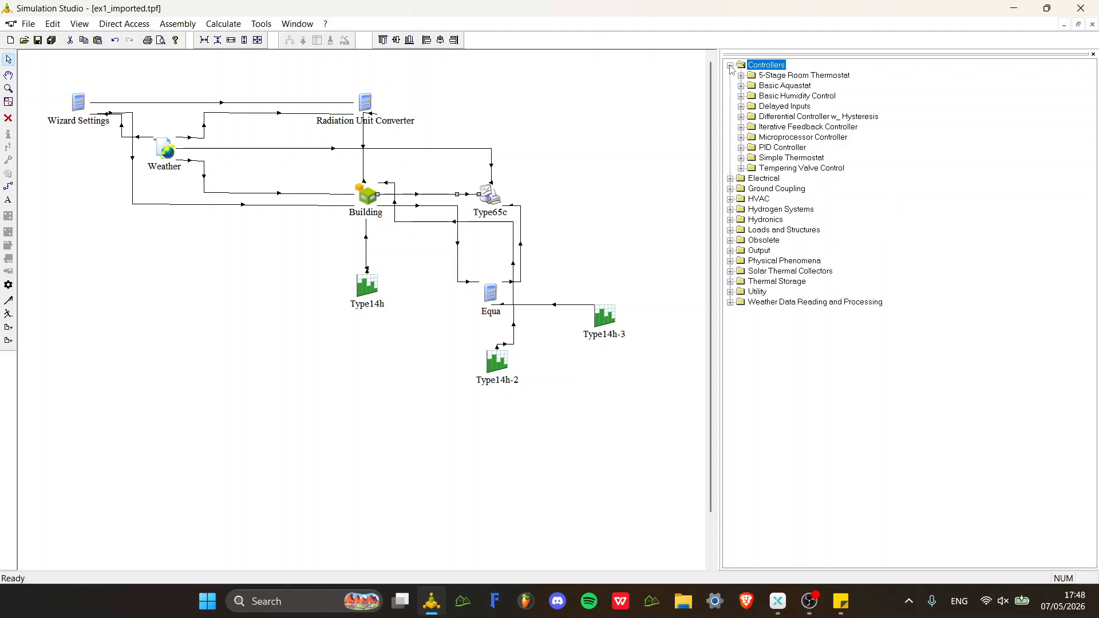
pyautogui.click(731, 66)
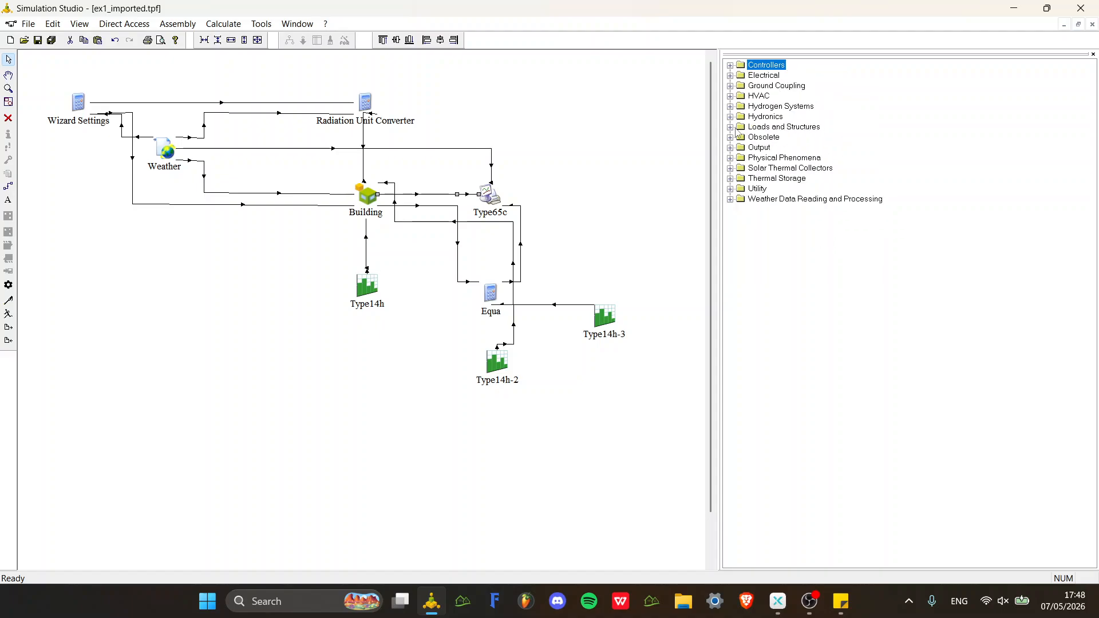
pyautogui.click(730, 85)
pyautogui.click(741, 96)
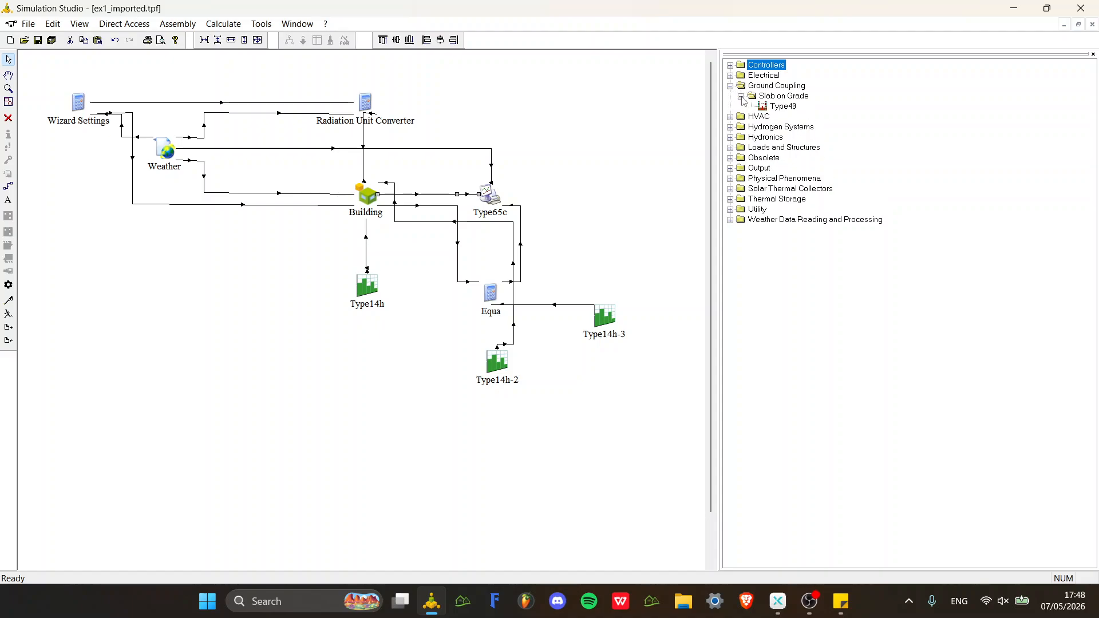
pyautogui.click(731, 86)
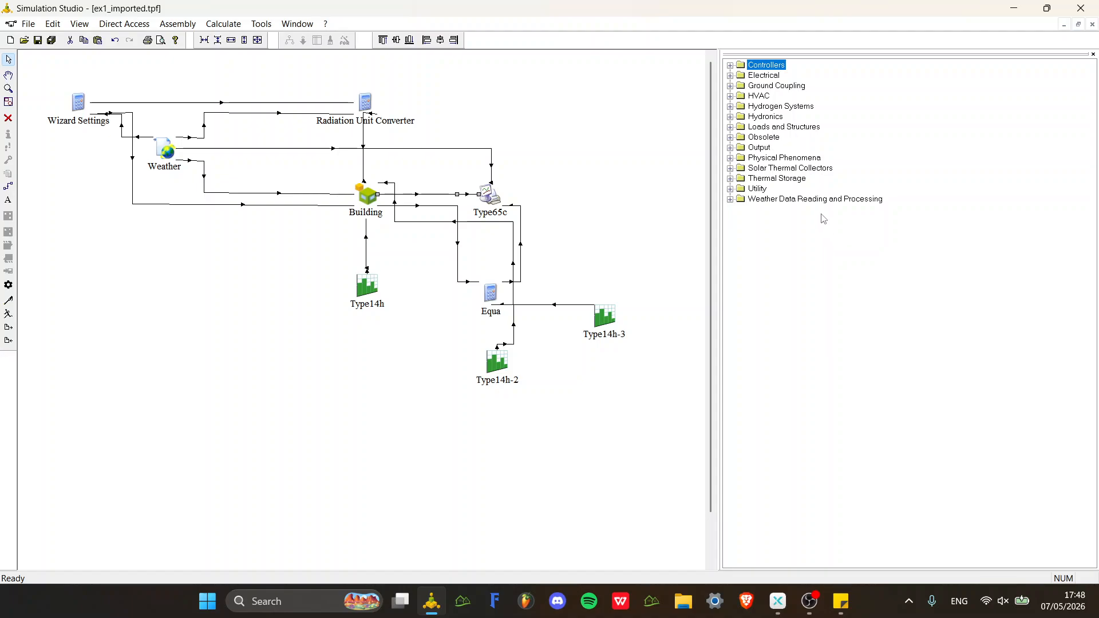
pyautogui.click(775, 158)
pyautogui.click(765, 148)
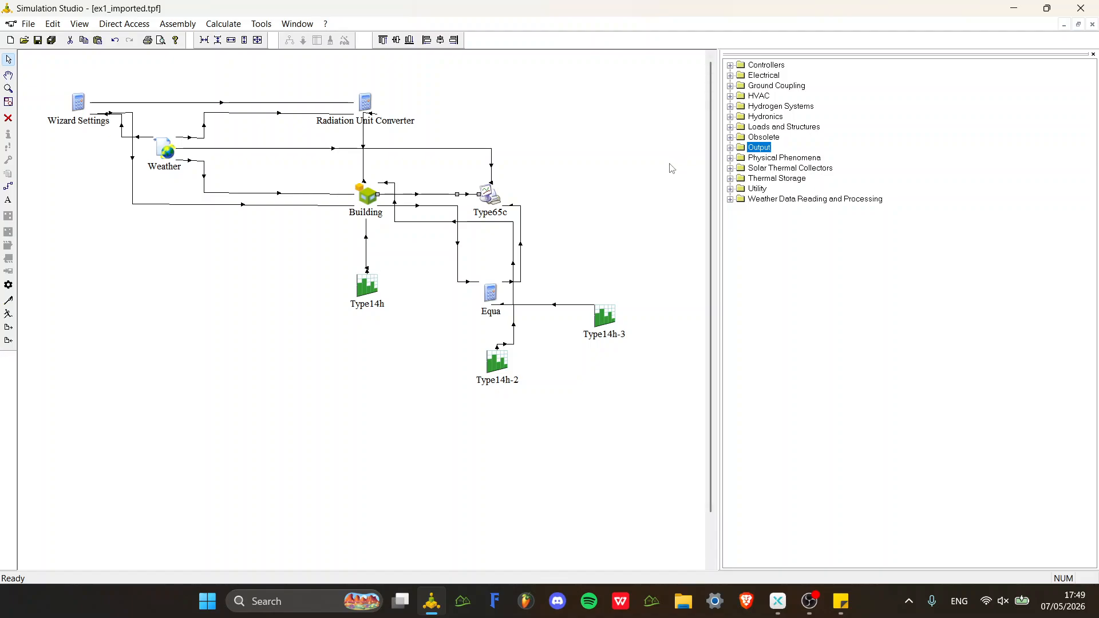
pyautogui.click(731, 149)
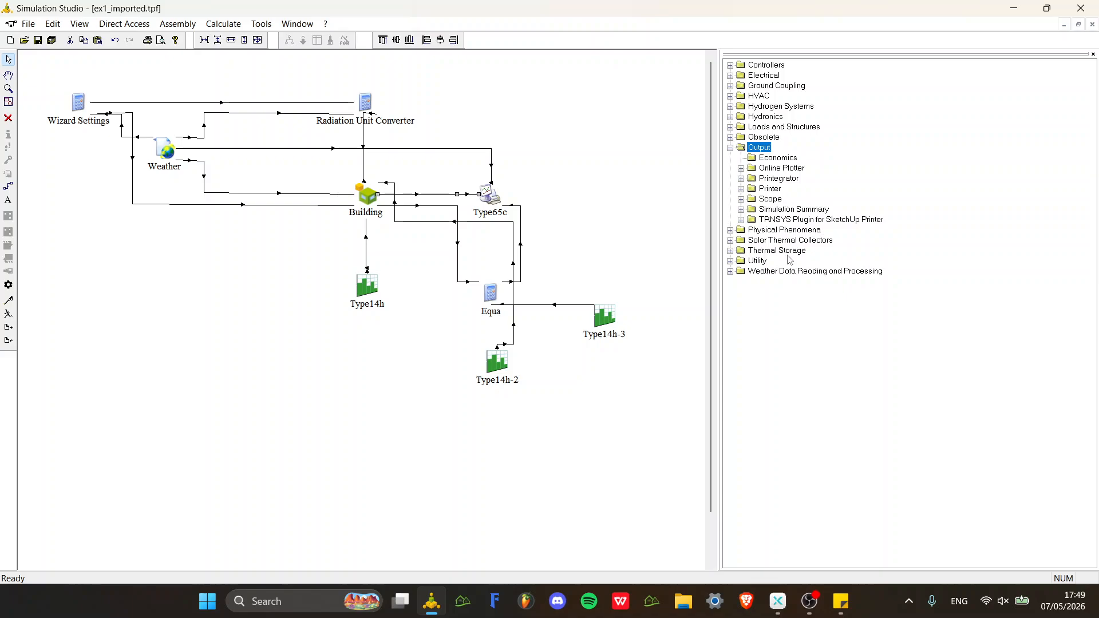
pyautogui.click(363, 205)
pyautogui.click(496, 202)
pyautogui.click(593, 175)
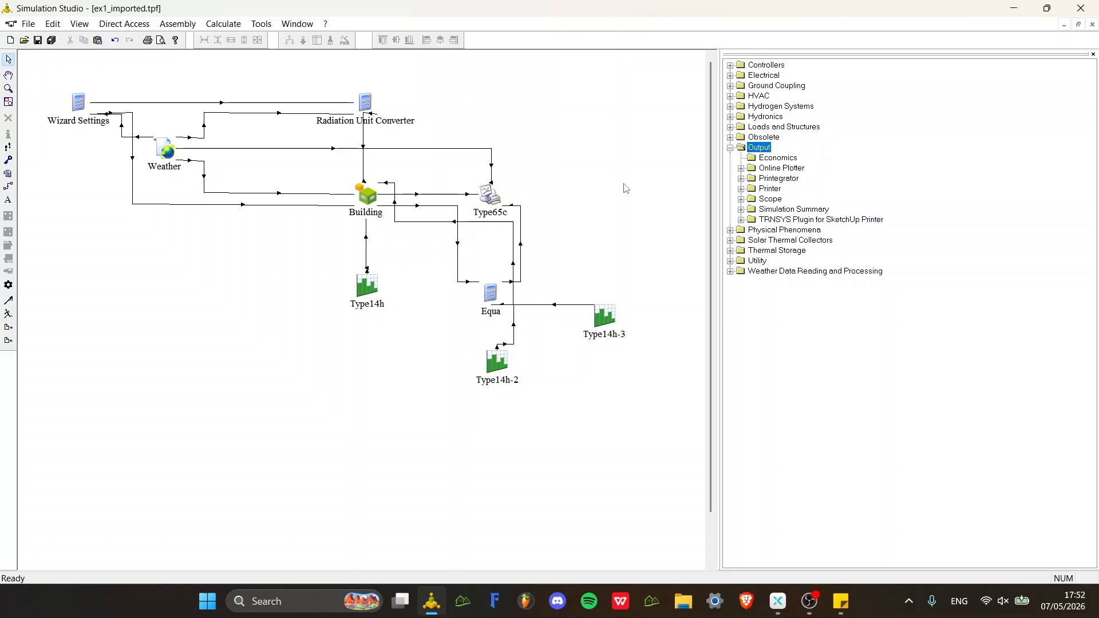
# Review the variable connections feeding Type65c from Building, Weather and Equa.
pyautogui.click(490, 197)
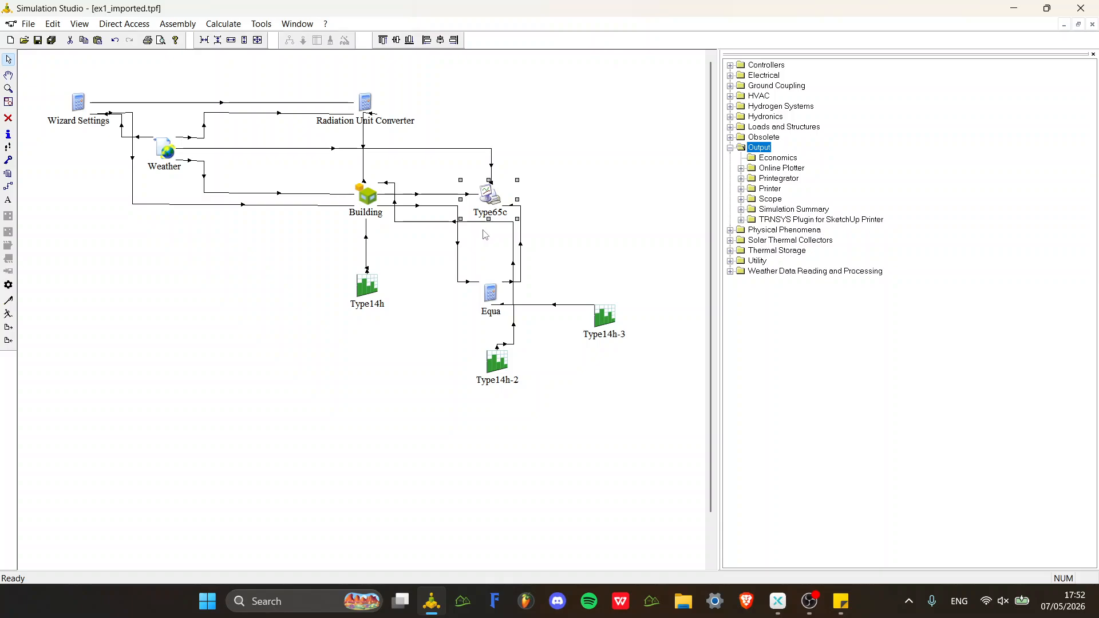
pyautogui.doubleClick(439, 195)
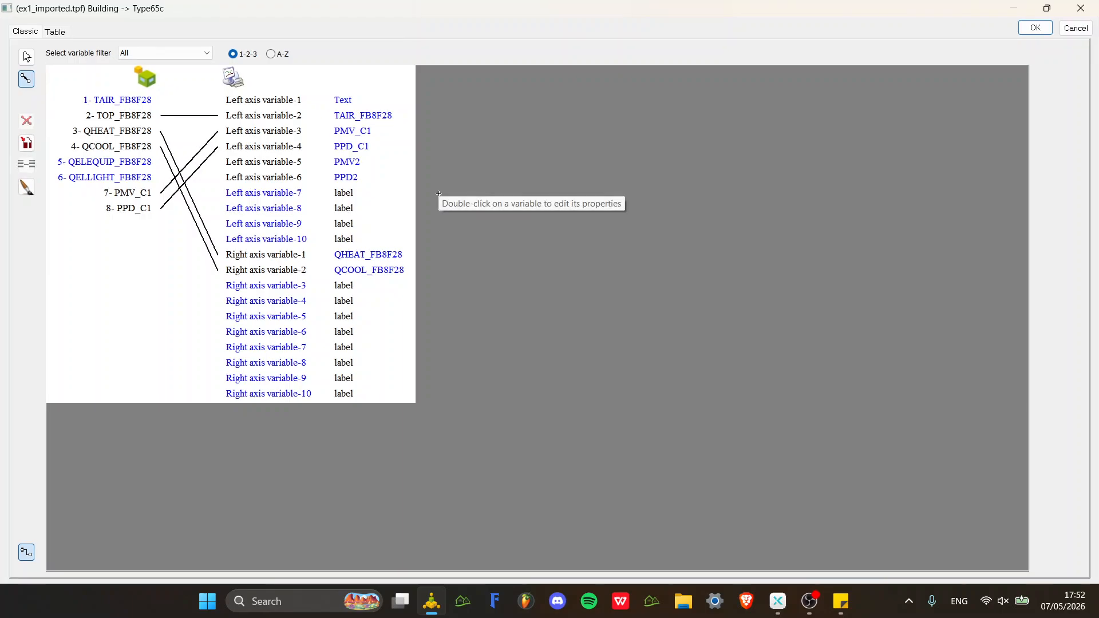
pyautogui.click(1035, 28)
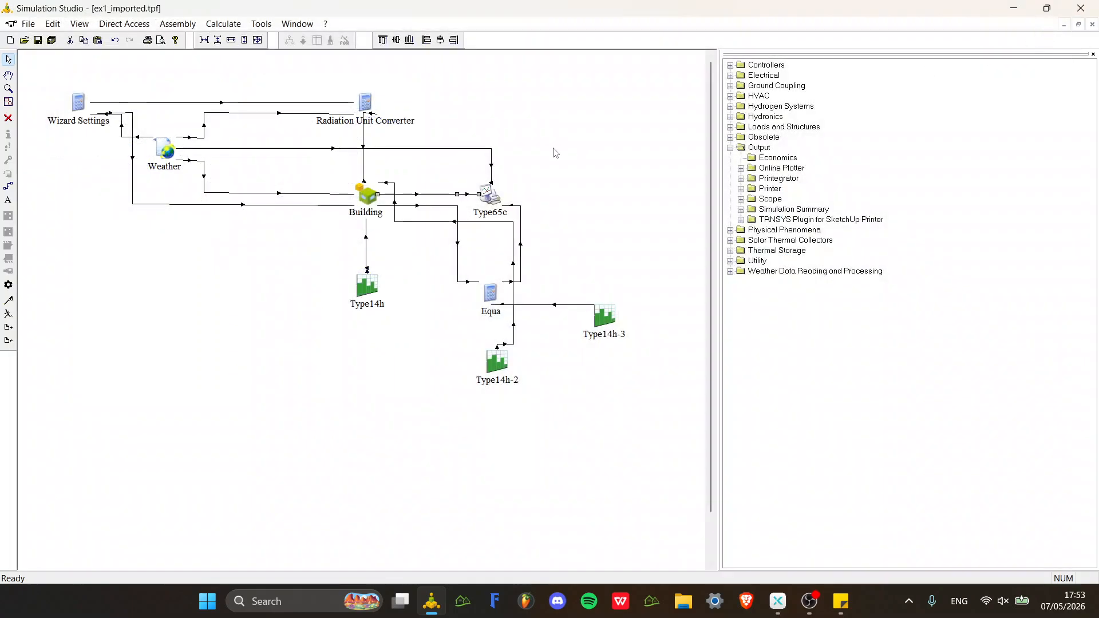
pyautogui.doubleClick(490, 153)
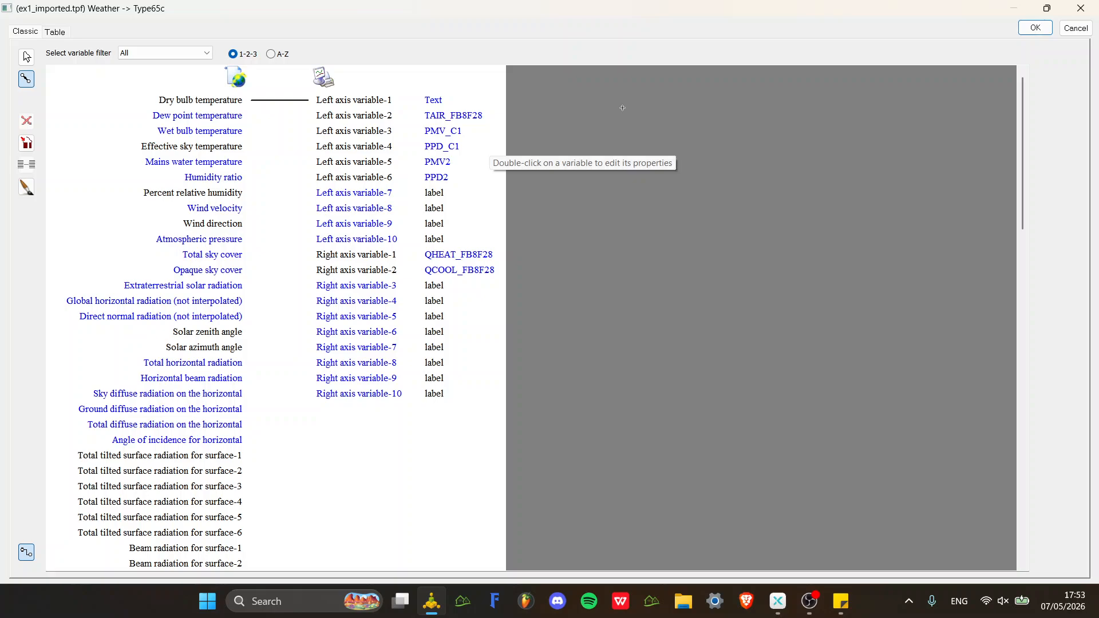
pyautogui.click(1043, 27)
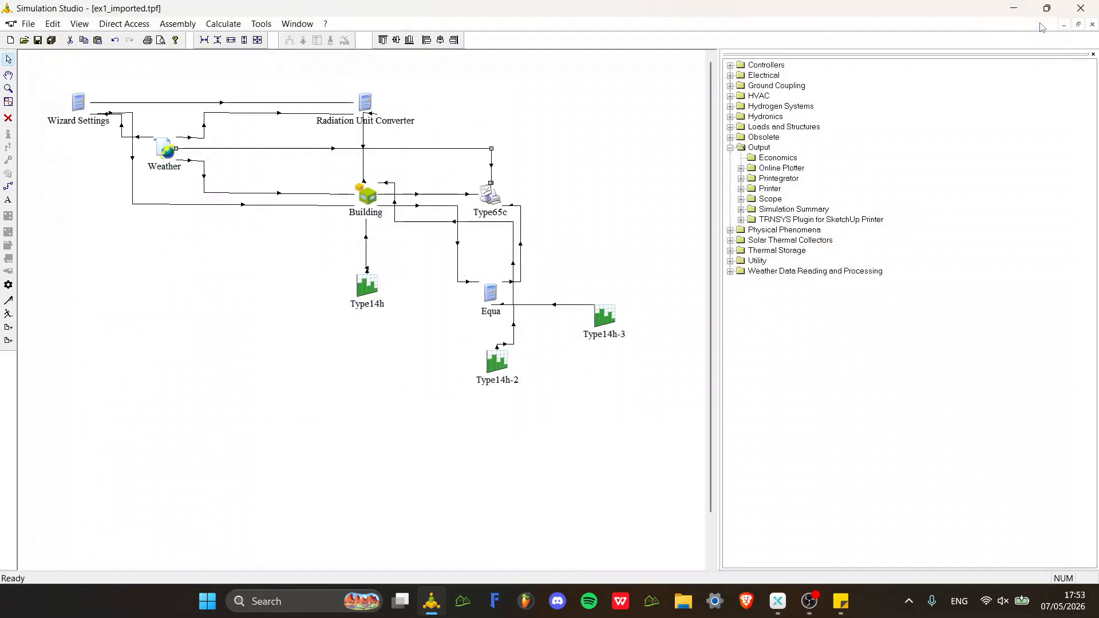
pyautogui.doubleClick(520, 219)
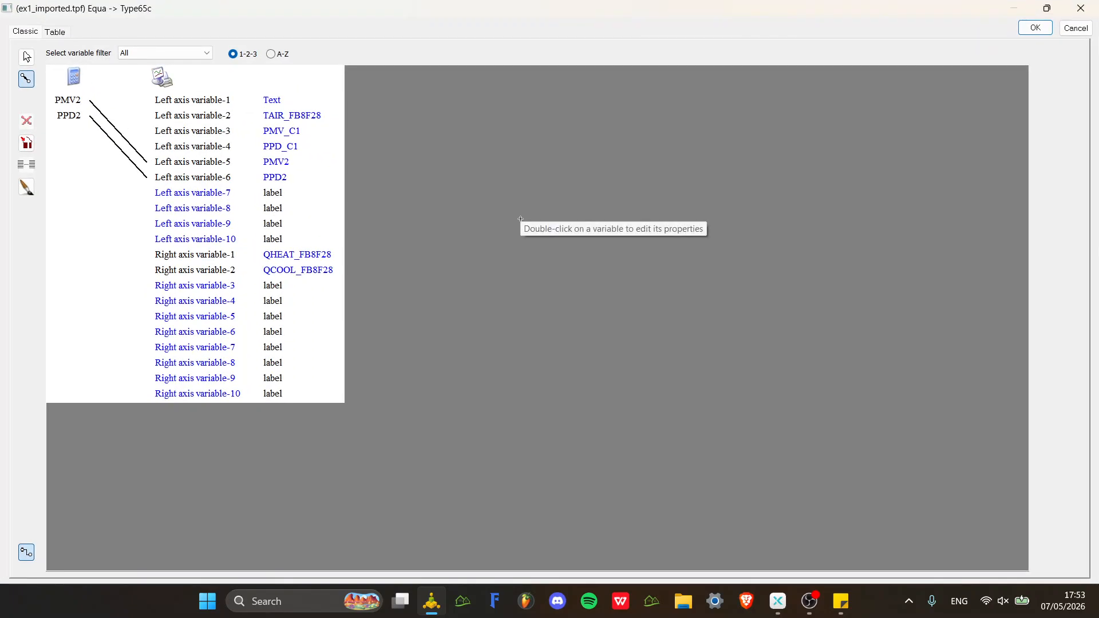
pyautogui.click(1035, 27)
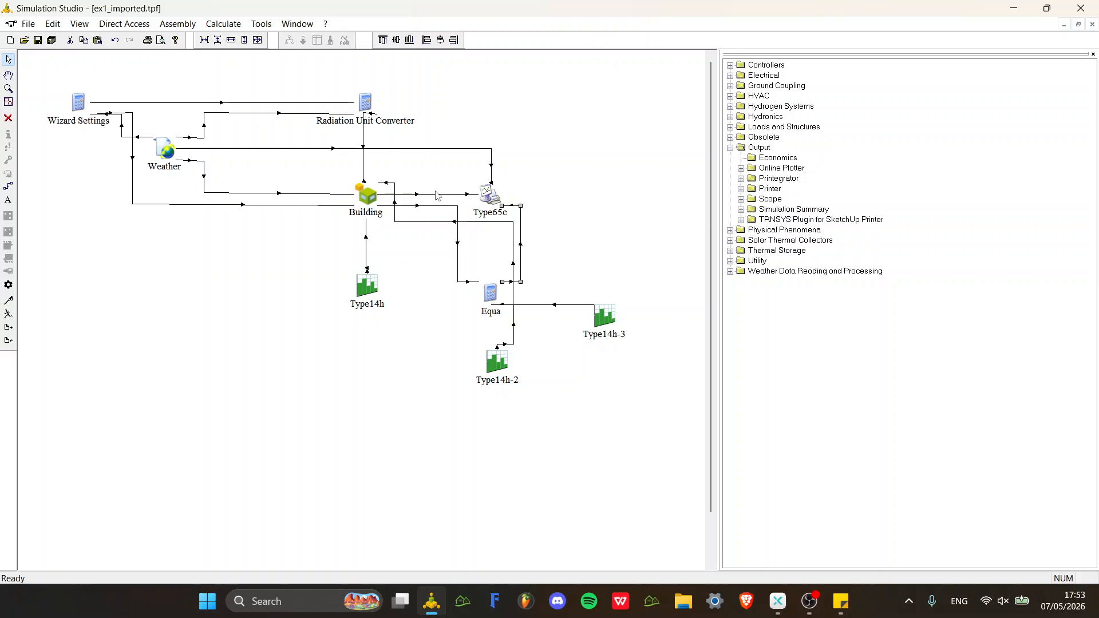
# Open Type65c's external output file shading.xls in Excel.
pyautogui.doubleClick(489, 195)
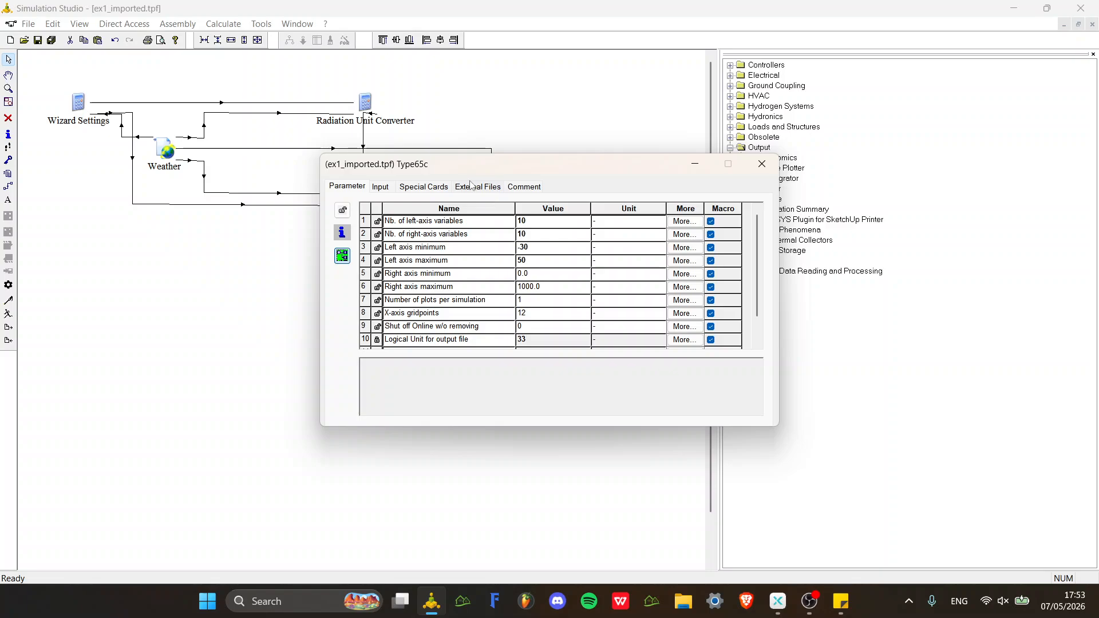
pyautogui.click(490, 189)
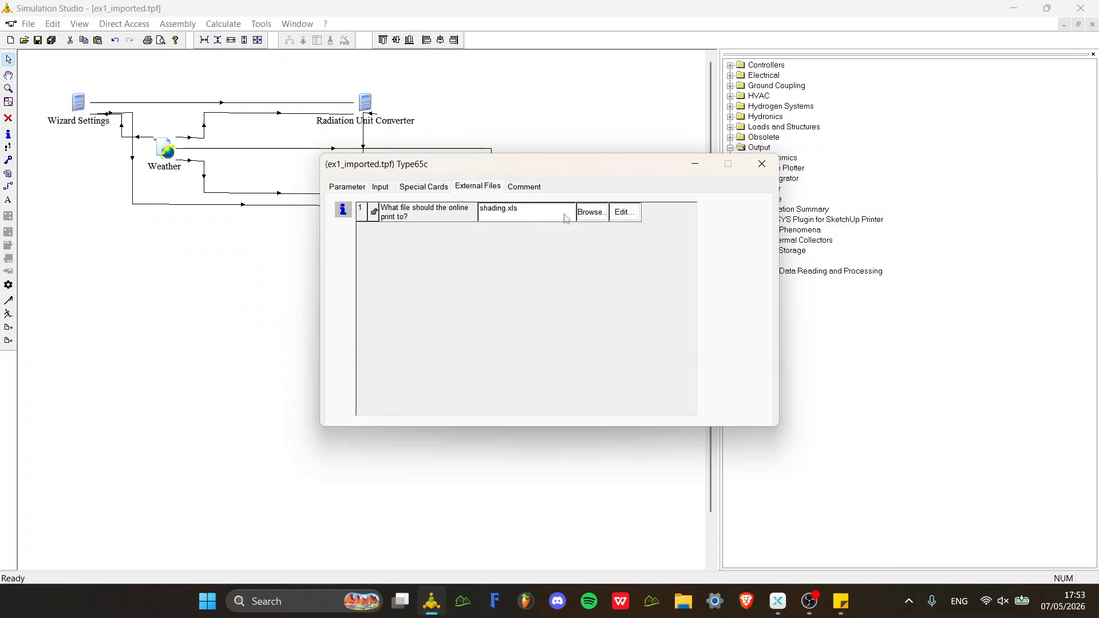
pyautogui.click(593, 212)
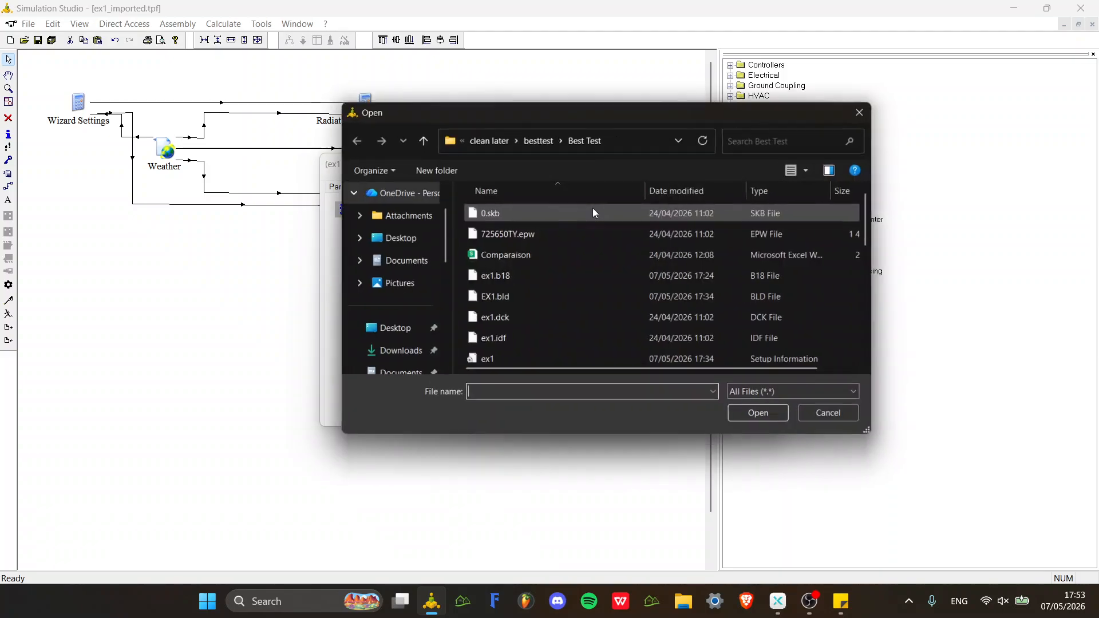
pyautogui.click(835, 417)
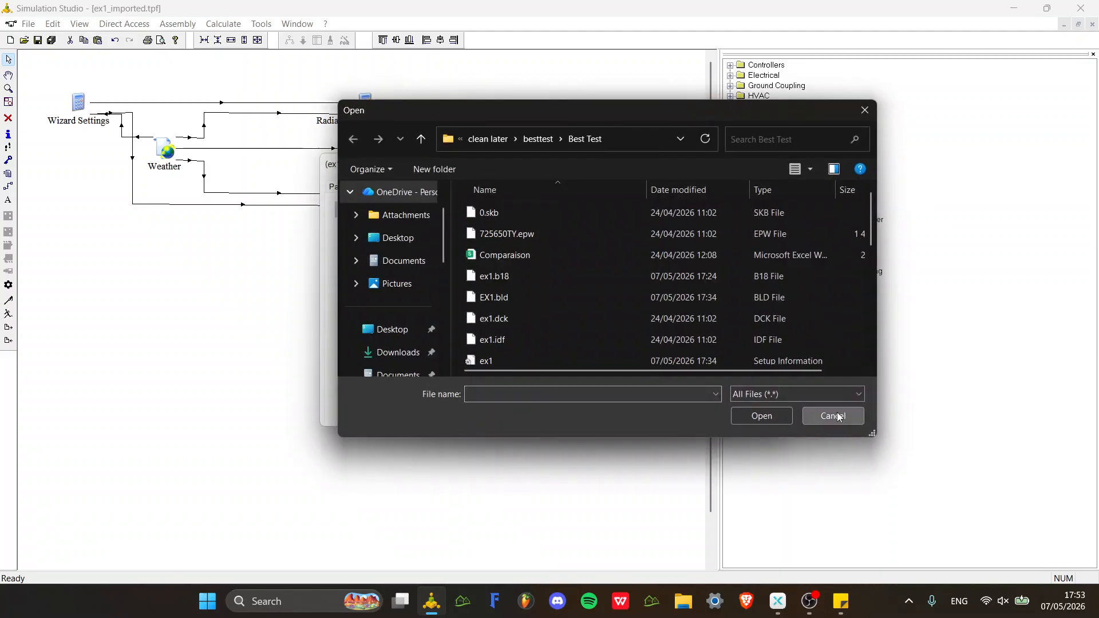
pyautogui.click(625, 212)
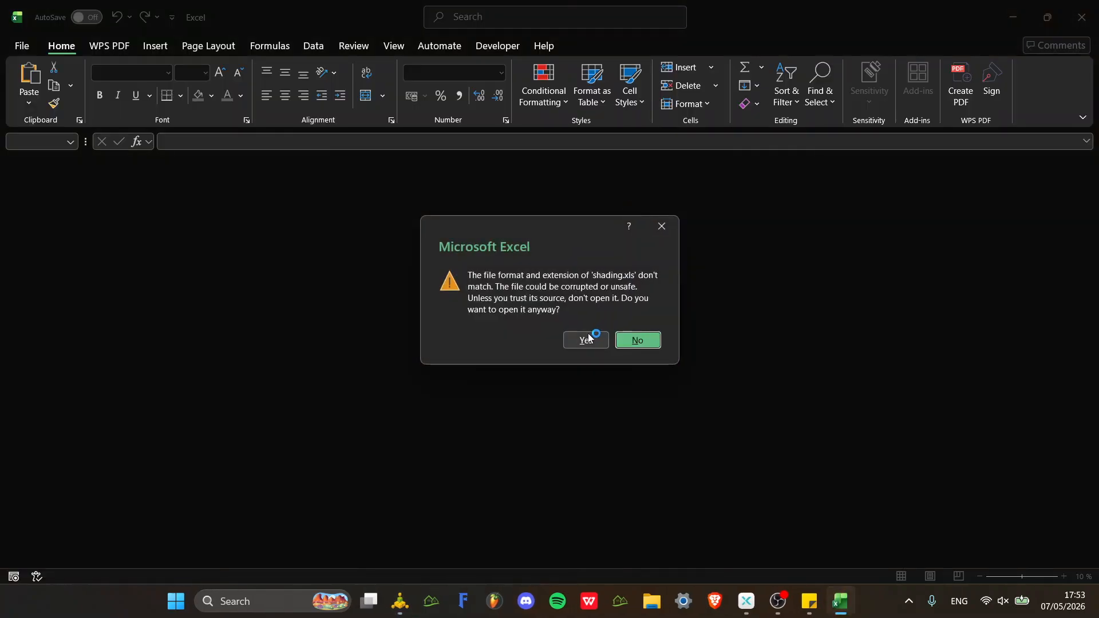
pyautogui.click(590, 340)
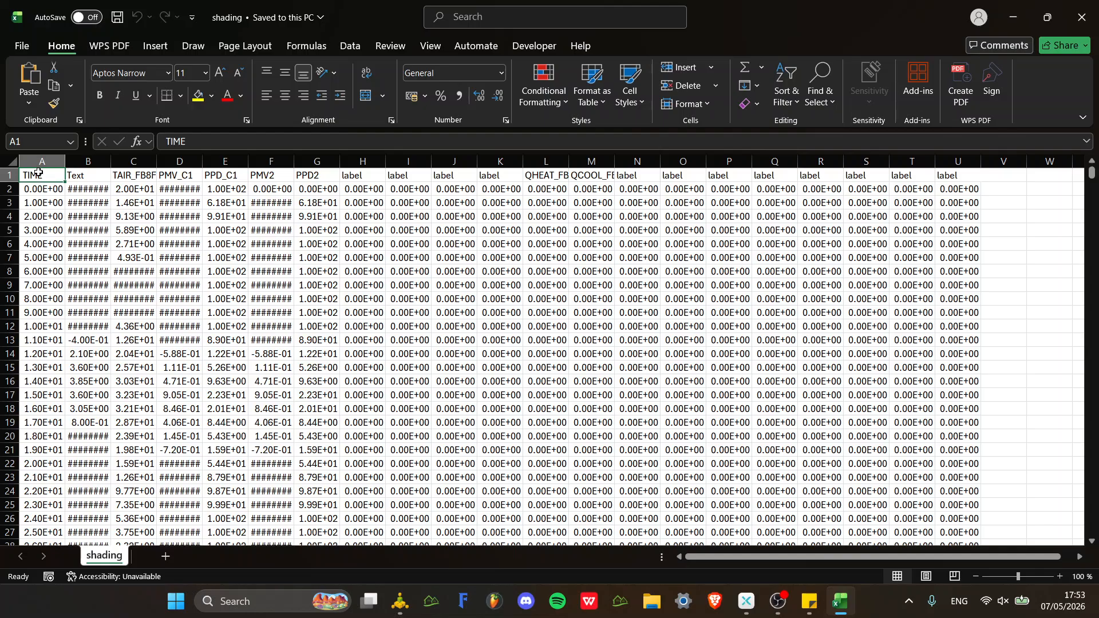
# Replace every decimal point with a comma across the whole shading sheet.
pyautogui.click(15, 162)
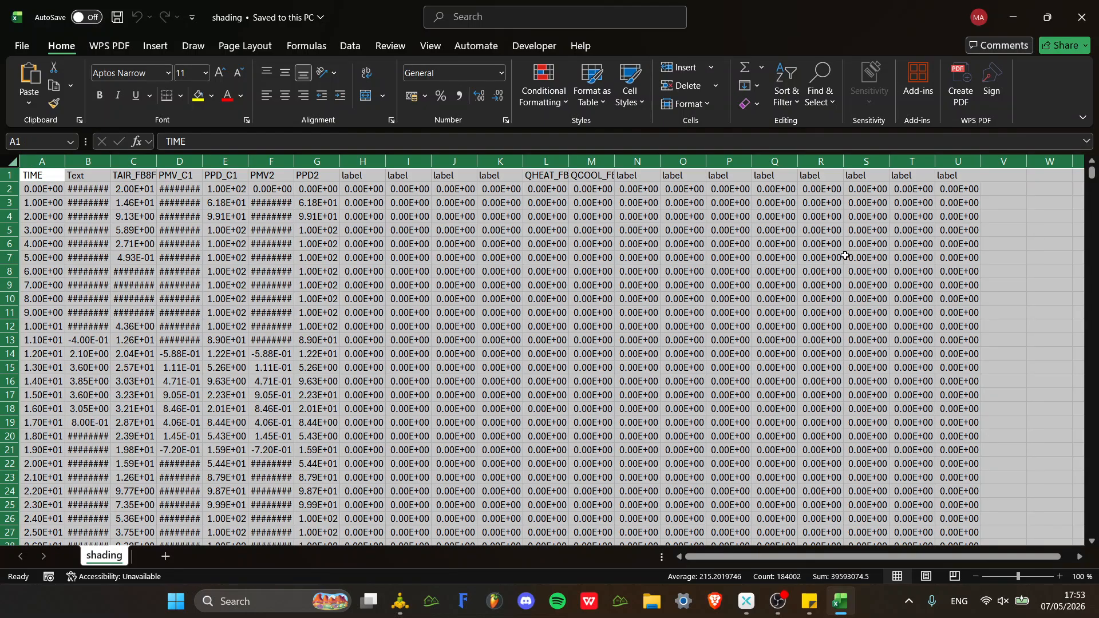
pyautogui.click(809, 101)
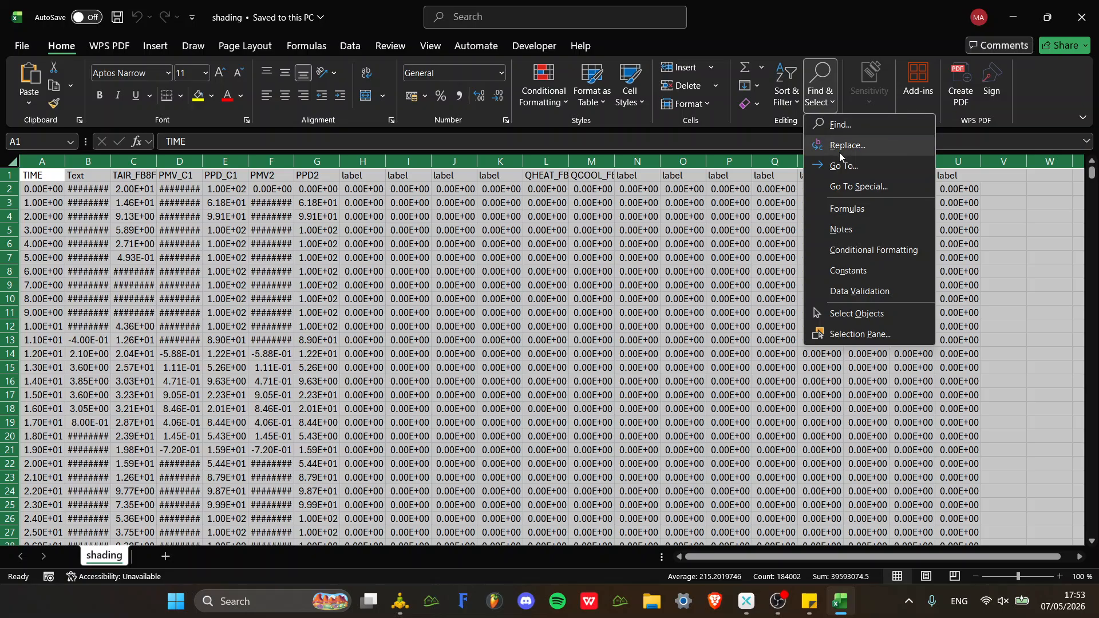
pyautogui.click(845, 150)
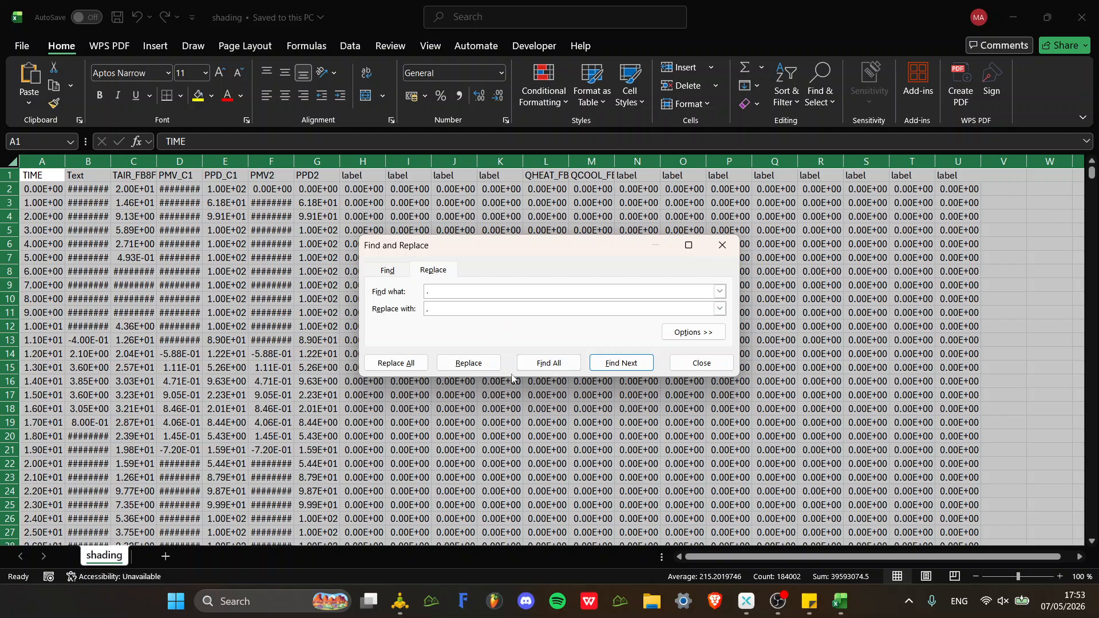
pyautogui.click(384, 367)
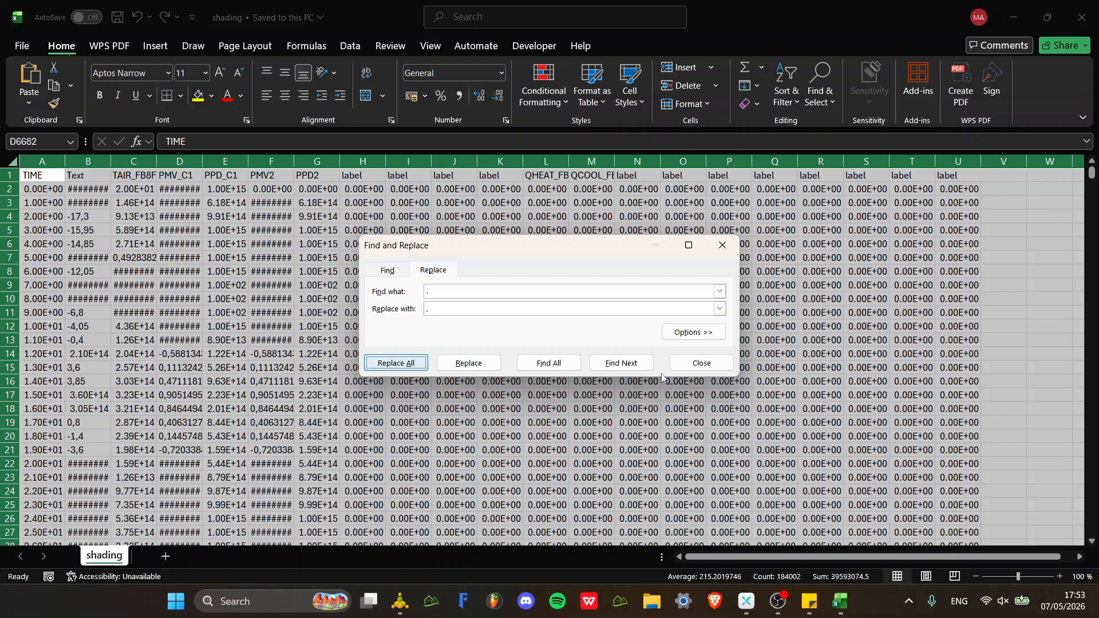
pyautogui.click(646, 347)
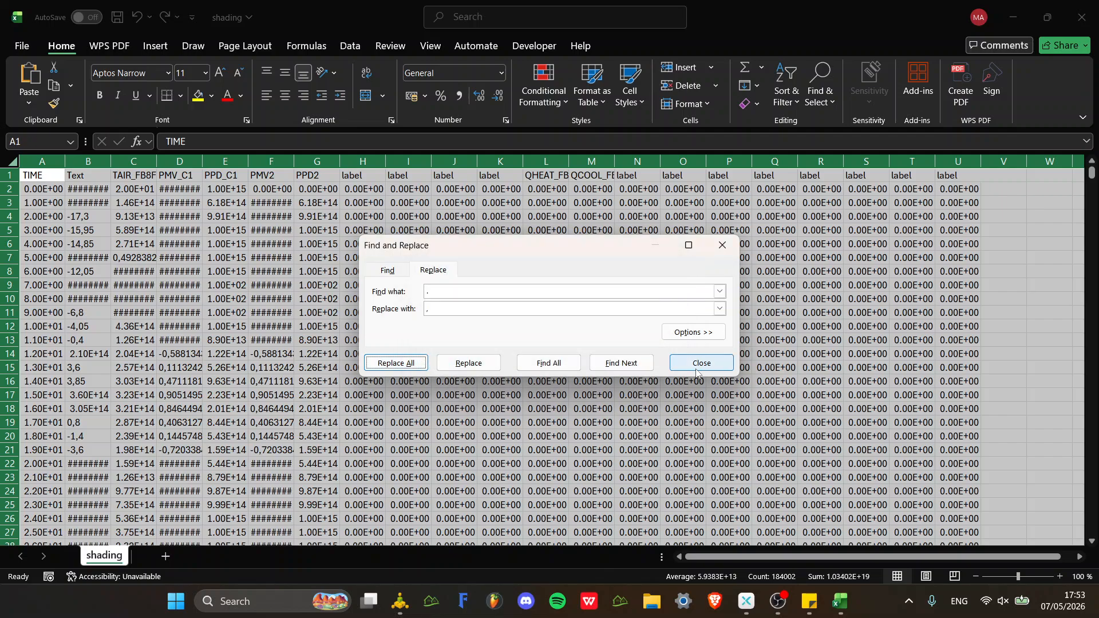
pyautogui.click(698, 367)
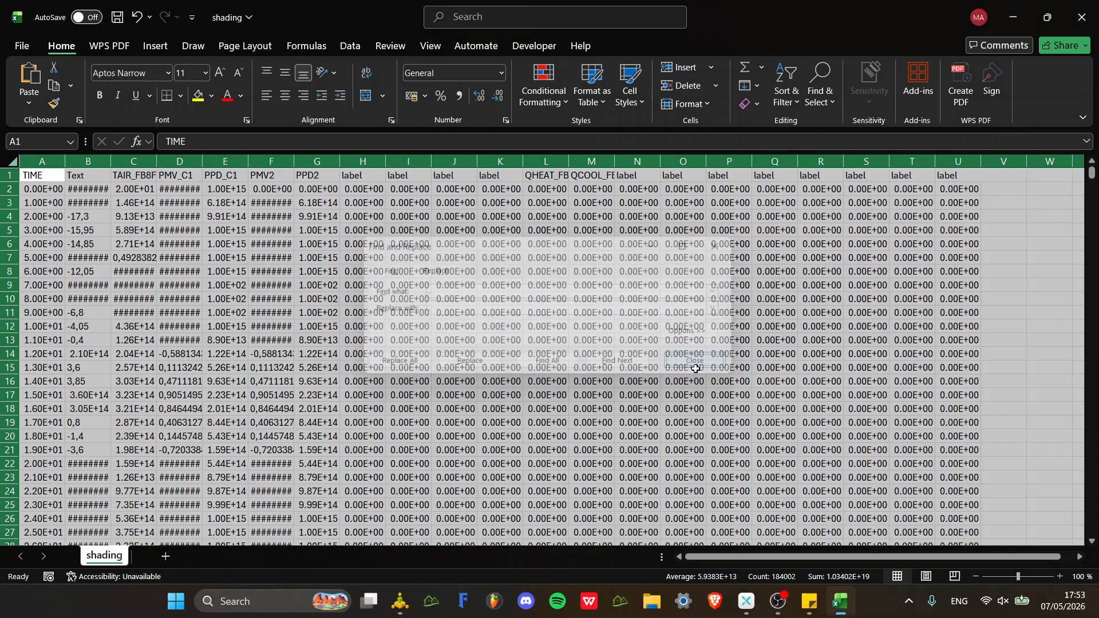
# Enter a MIN formula over C2:C8762 in cell C8764, below the air temperature column.
pyautogui.click(131, 189)
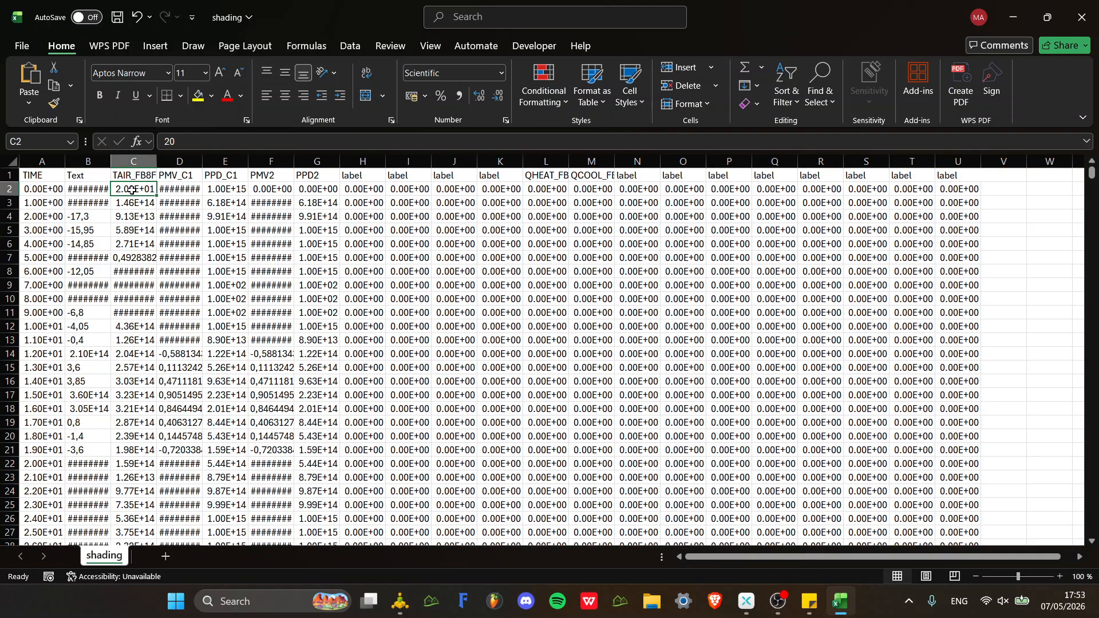
pyautogui.hotkey('ctrl', 'Down')
pyautogui.press('Down')
pyautogui.press('Down')
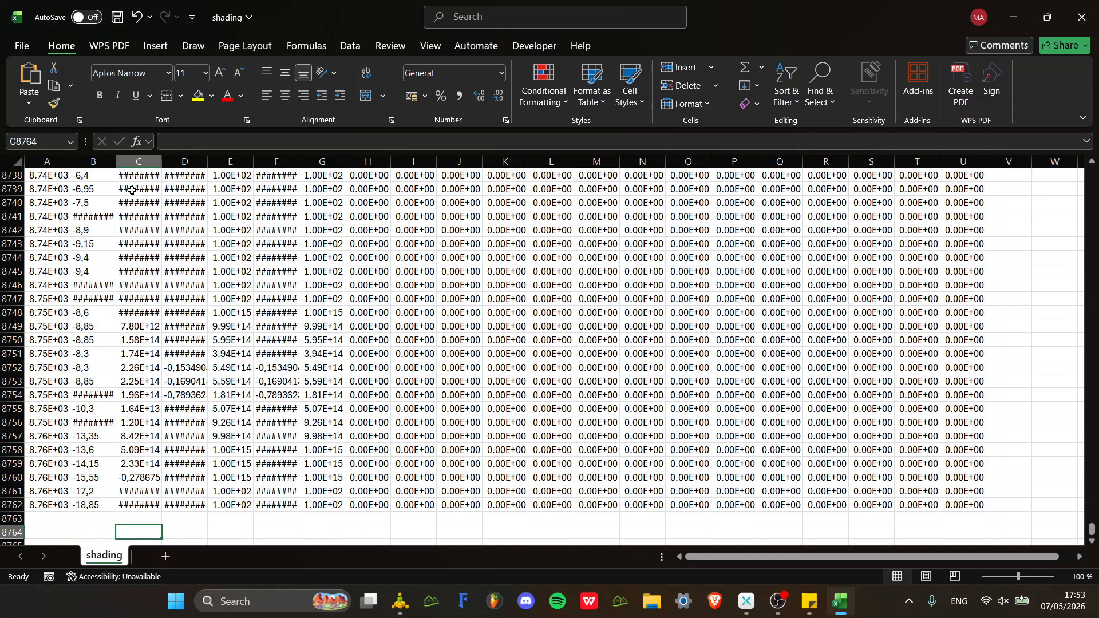
pyautogui.write('=')
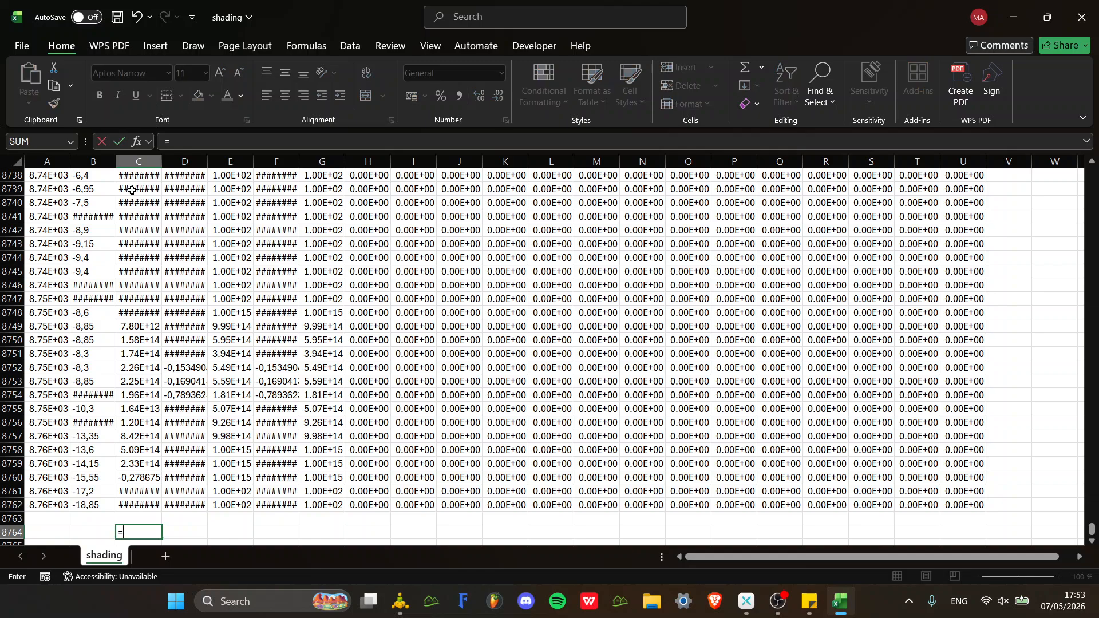
pyautogui.write('min')
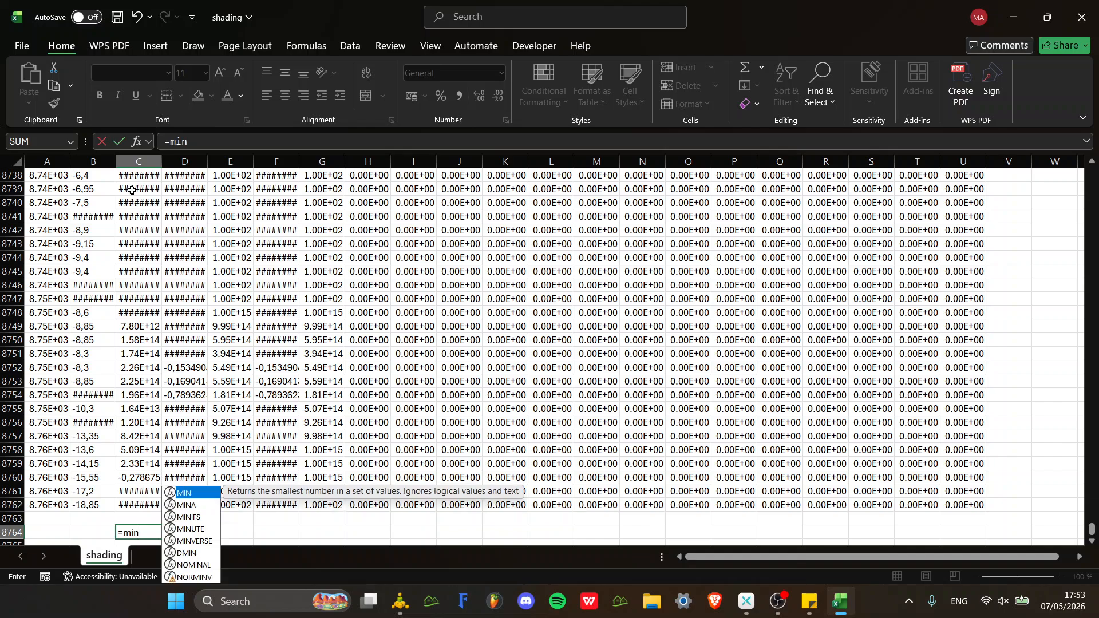
pyautogui.press('Tab')
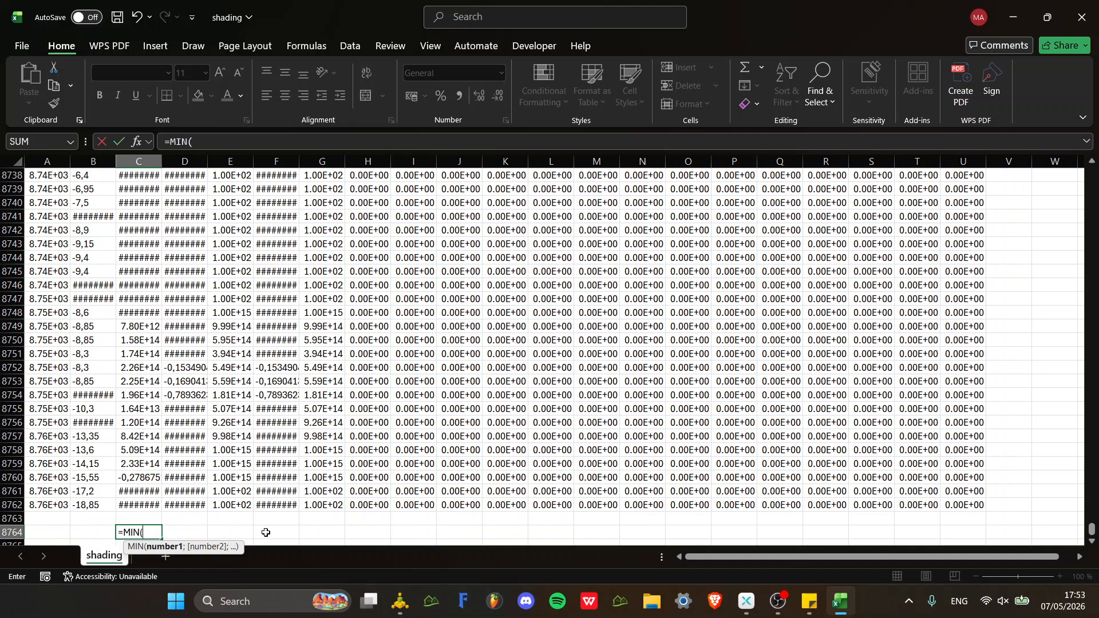
pyautogui.click(144, 506)
pyautogui.hotkey('shift', 'Up')
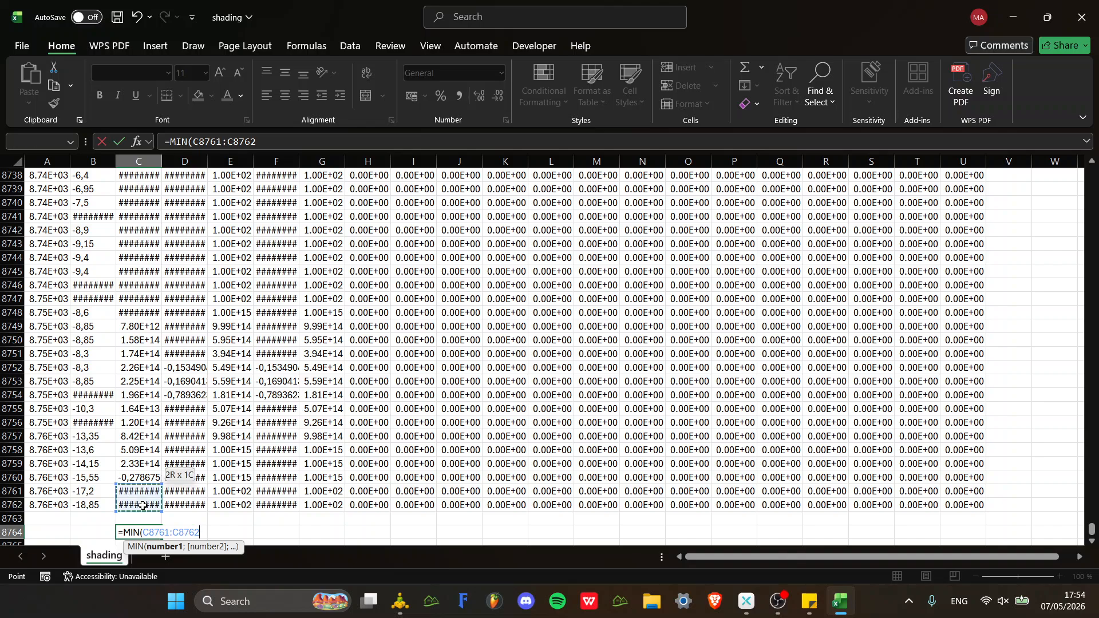
pyautogui.hotkey('ctrl', 'shift', 'Up')
pyautogui.hotkey('shift', 'Down')
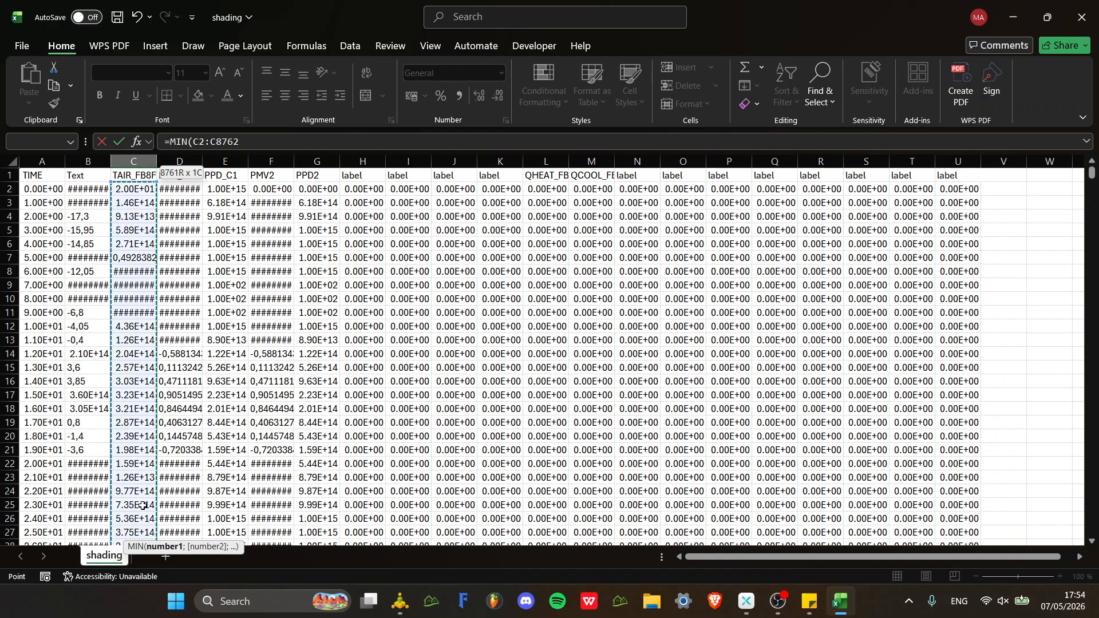
pyautogui.click(139, 192)
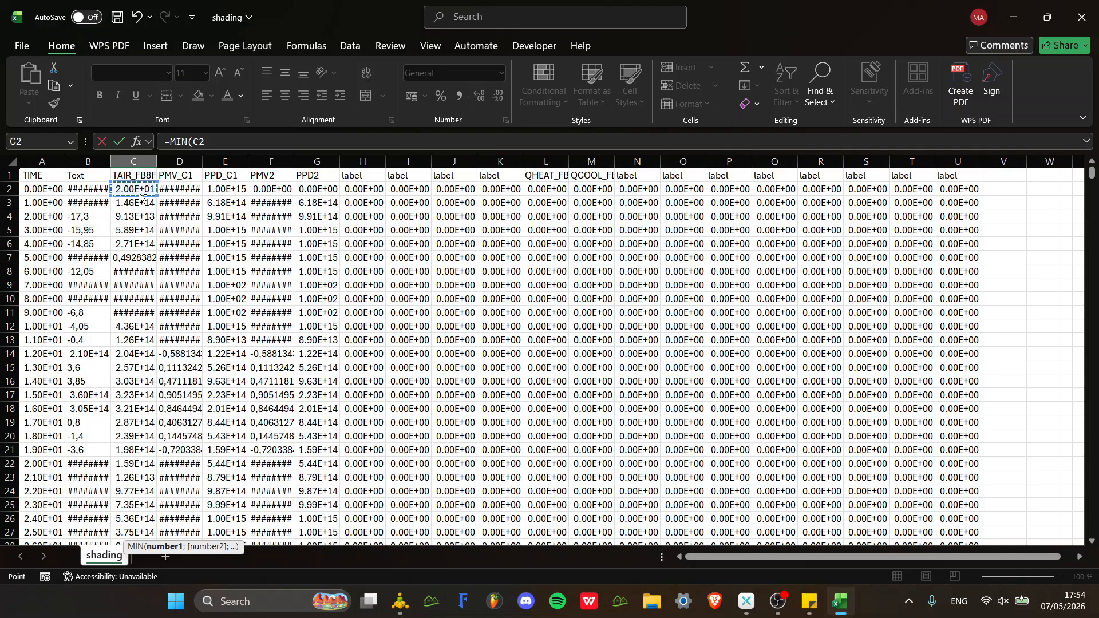
pyautogui.hotkey('ctrl', 'shift', 'Down')
pyautogui.press('Return')
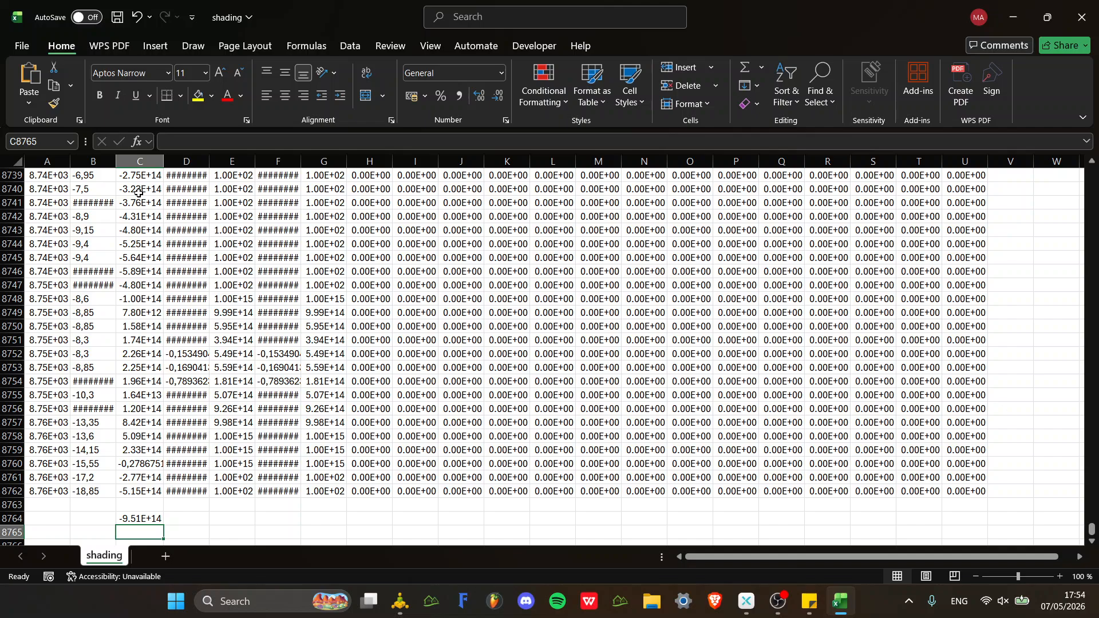
# Apply the Scientific number format to the air temperature values in C2:C8762.
pyautogui.click(150, 492)
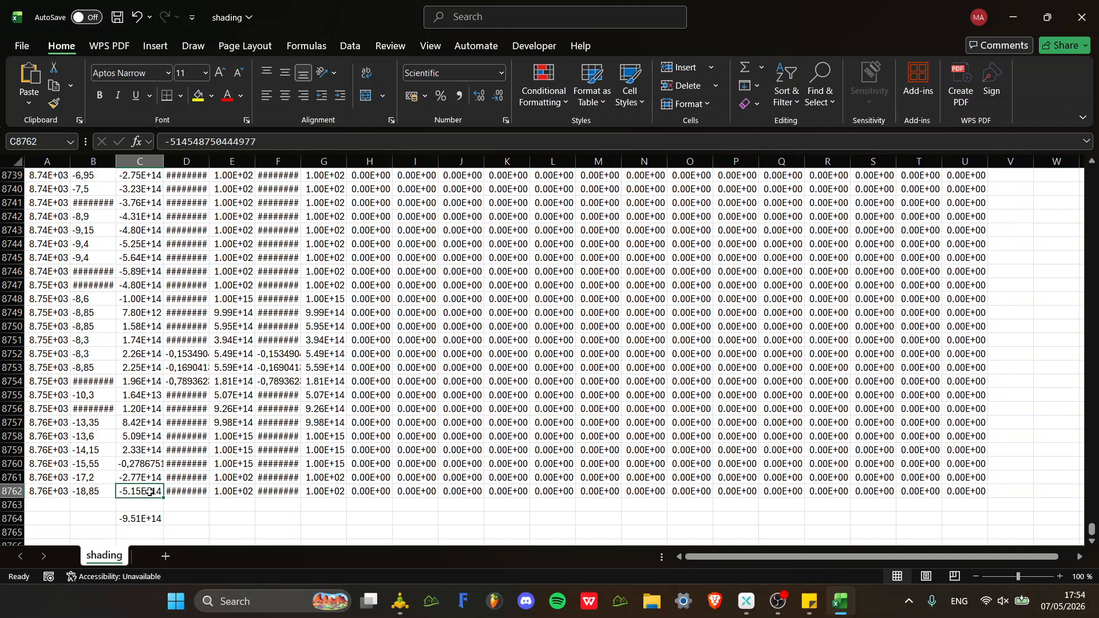
pyautogui.hotkey('ctrl', 'shift', 'Up')
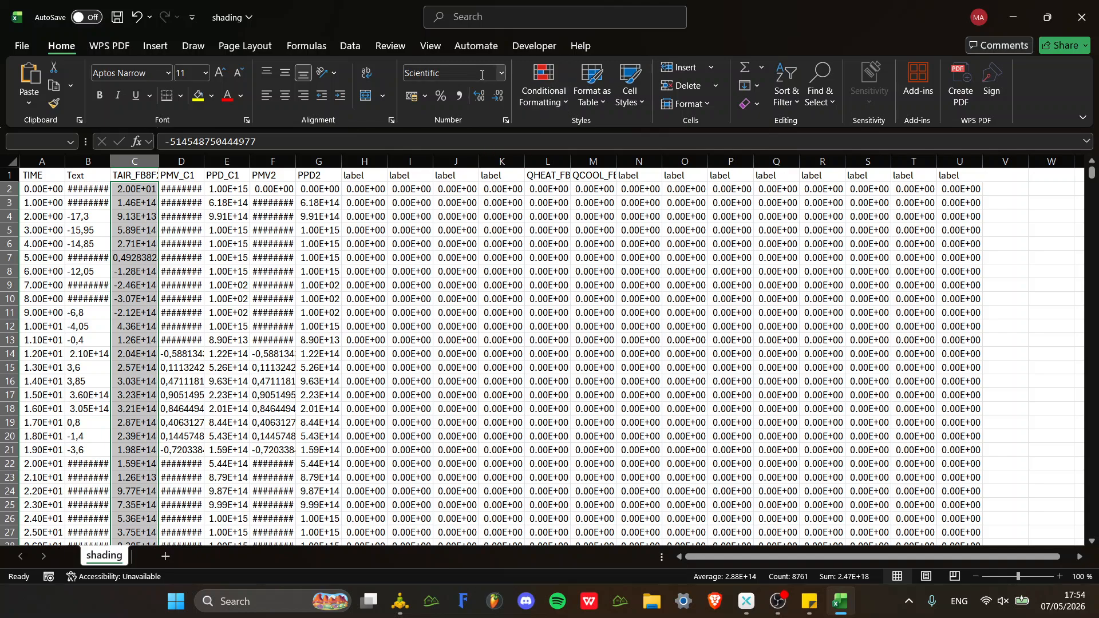
pyautogui.click(502, 74)
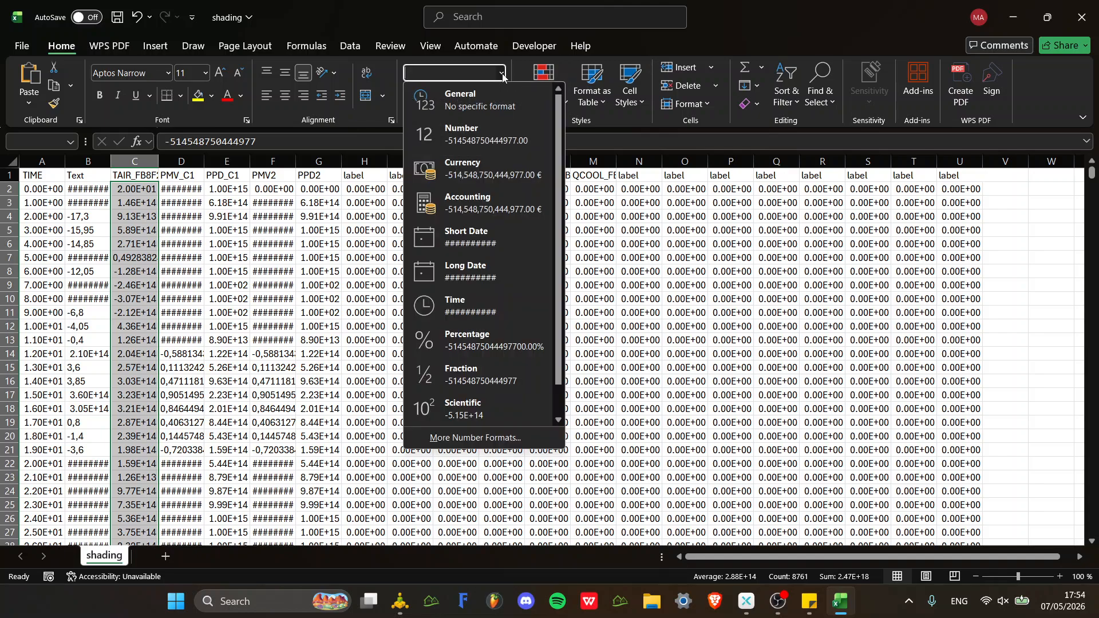
pyautogui.click(462, 410)
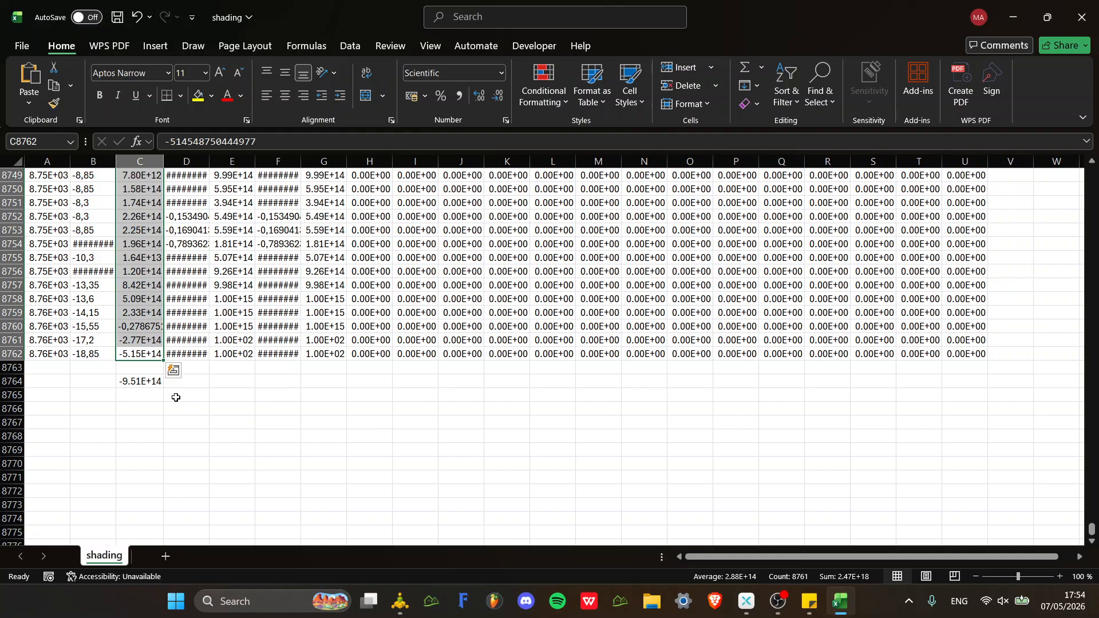
# Replace the MIN function in C8764 with SUM, keeping the range C2:C8762.
pyautogui.scroll(1, 172, 398)
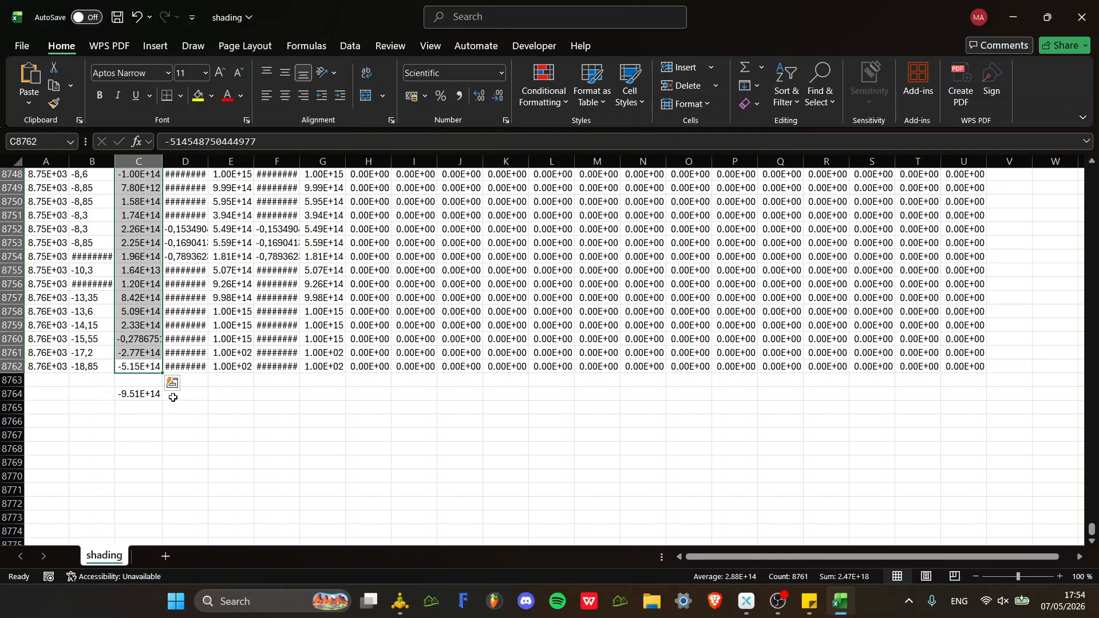
pyautogui.scroll(1, 173, 398)
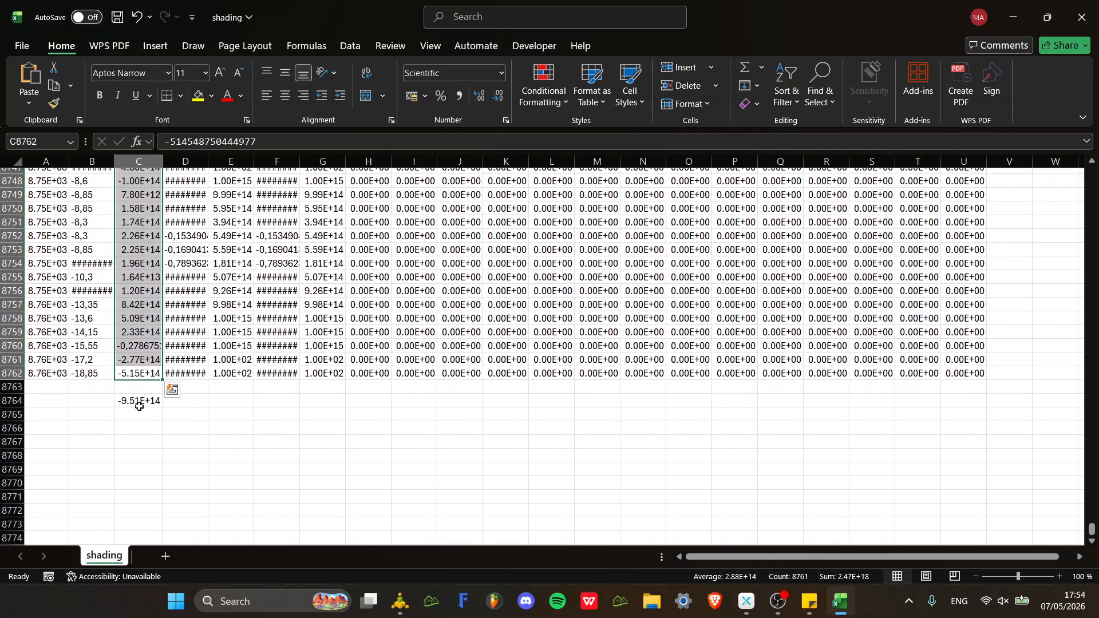
pyautogui.click(140, 403)
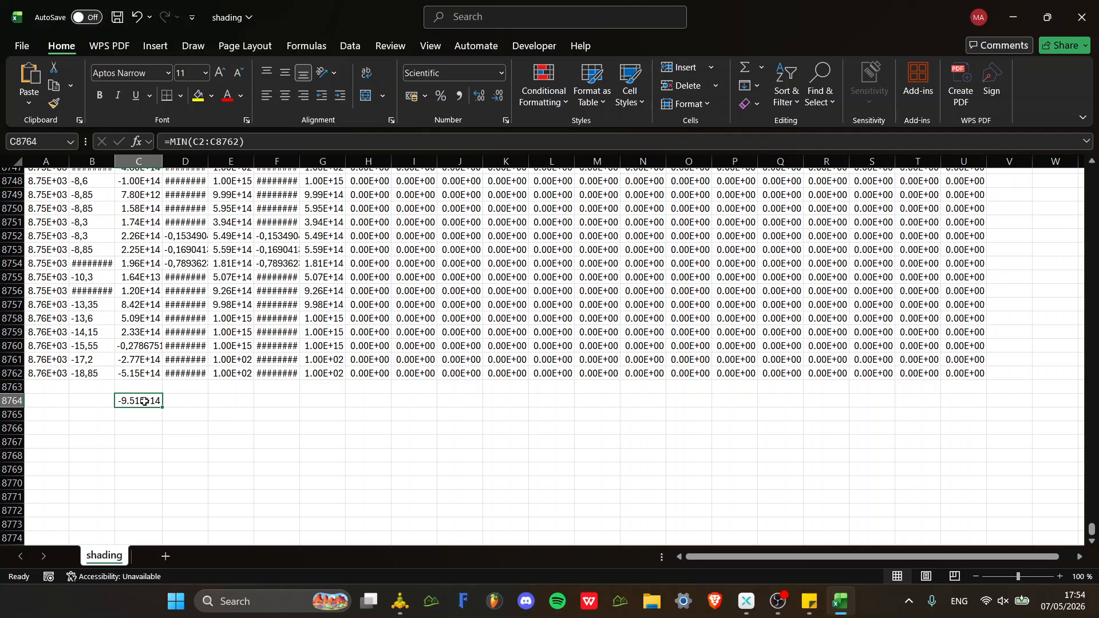
pyautogui.doubleClick(145, 401)
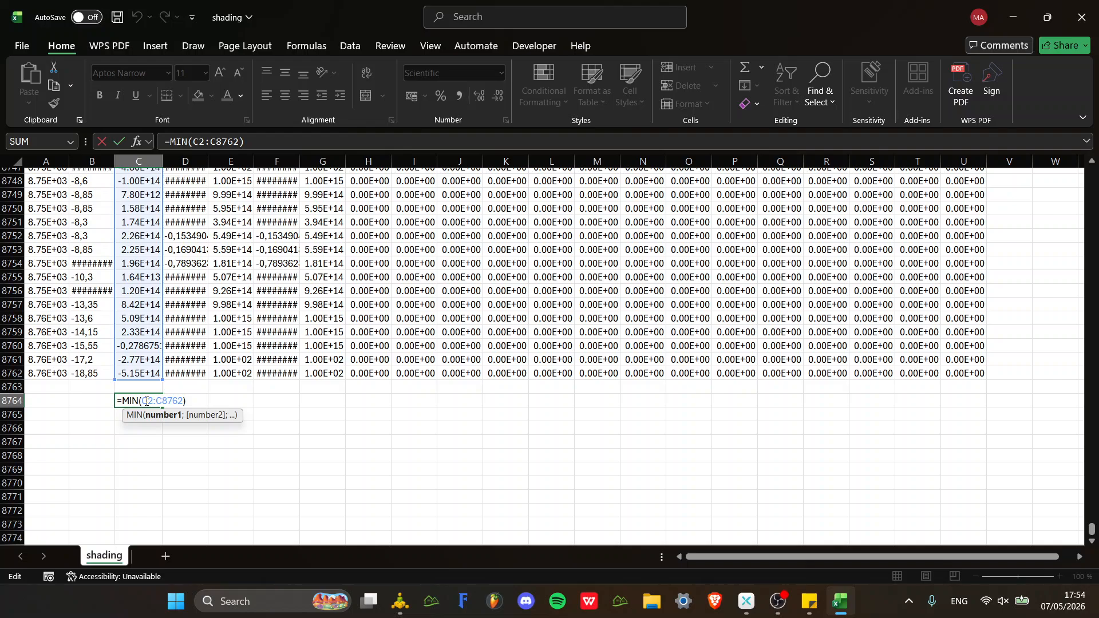
pyautogui.press('BackSpace')
pyautogui.press('BackSpace')
pyautogui.press('BackSpace')
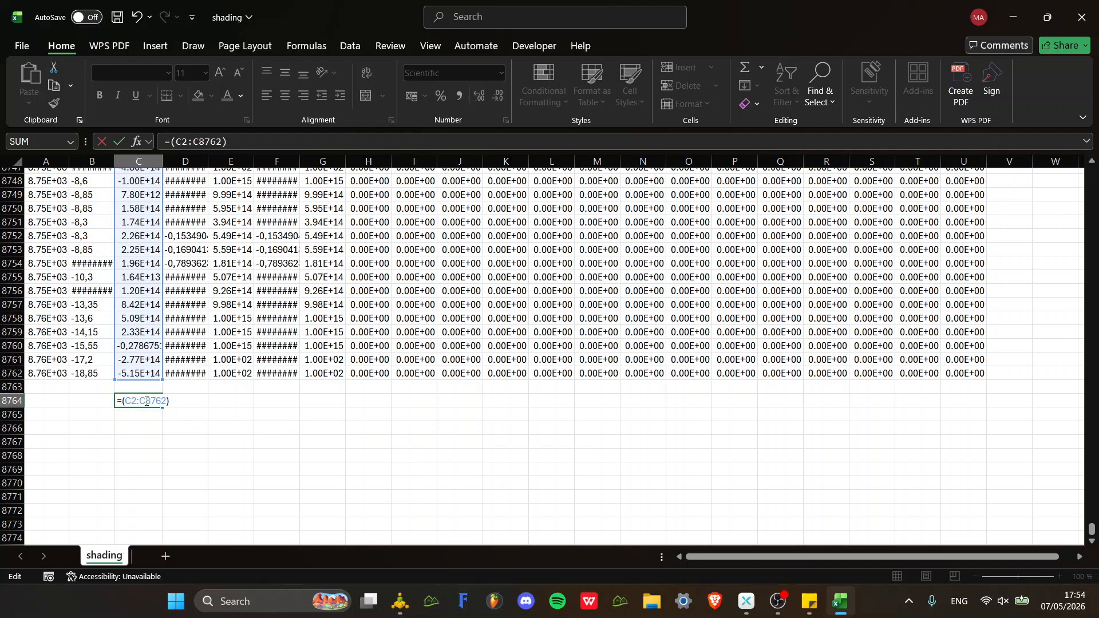
pyautogui.write('sum')
pyautogui.press('Return')
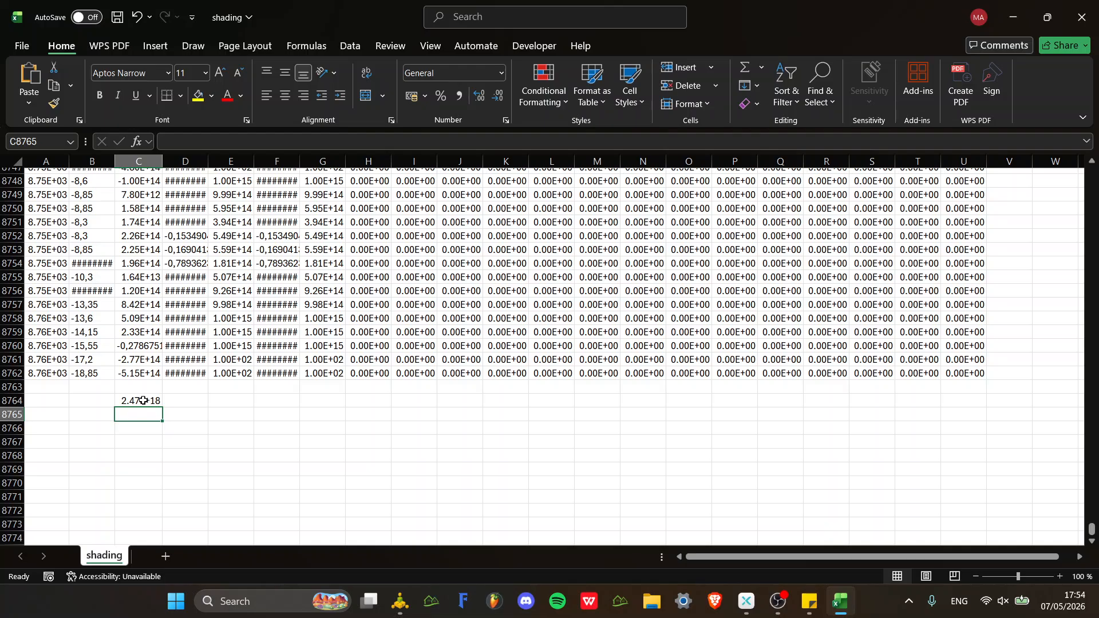
# Close shading.xls and Excel without saving the changes.
pyautogui.scroll(2, 144, 404)
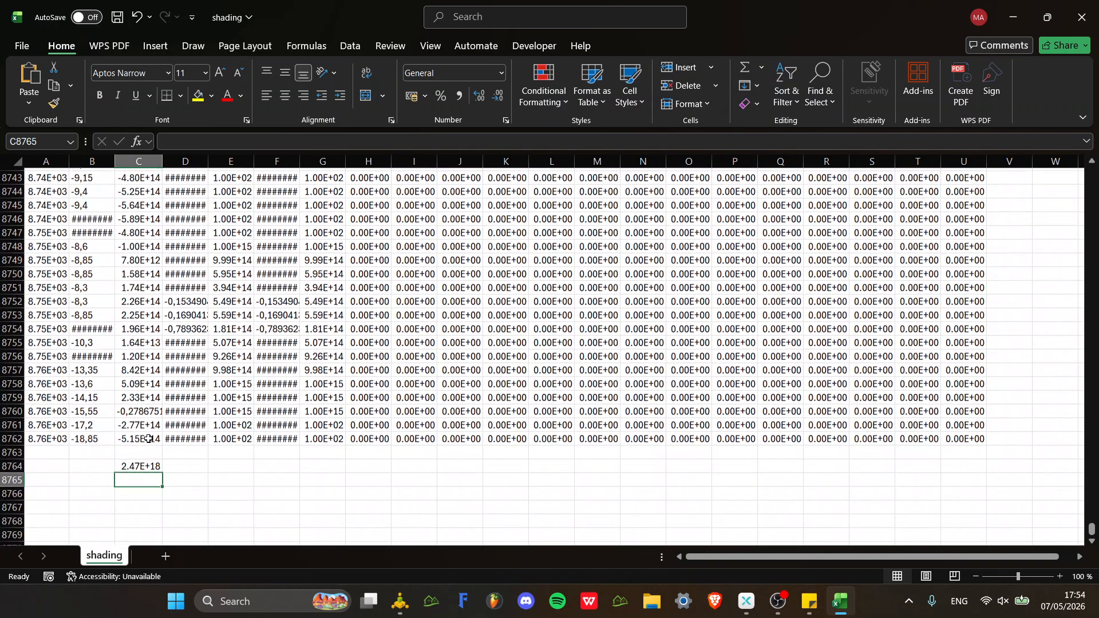
pyautogui.click(149, 439)
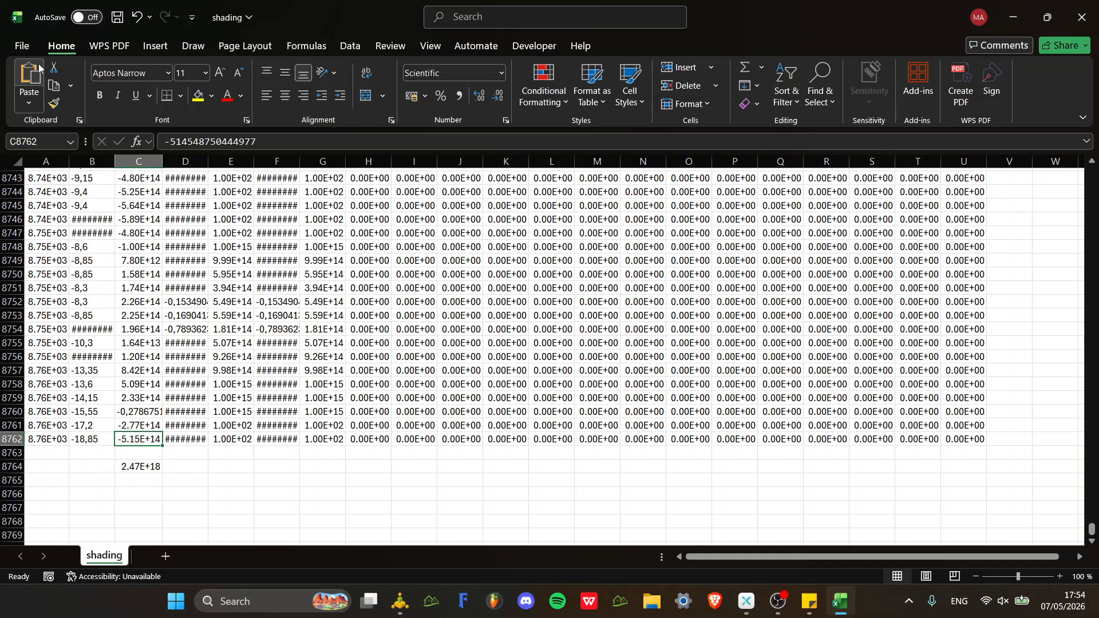
pyautogui.click(23, 46)
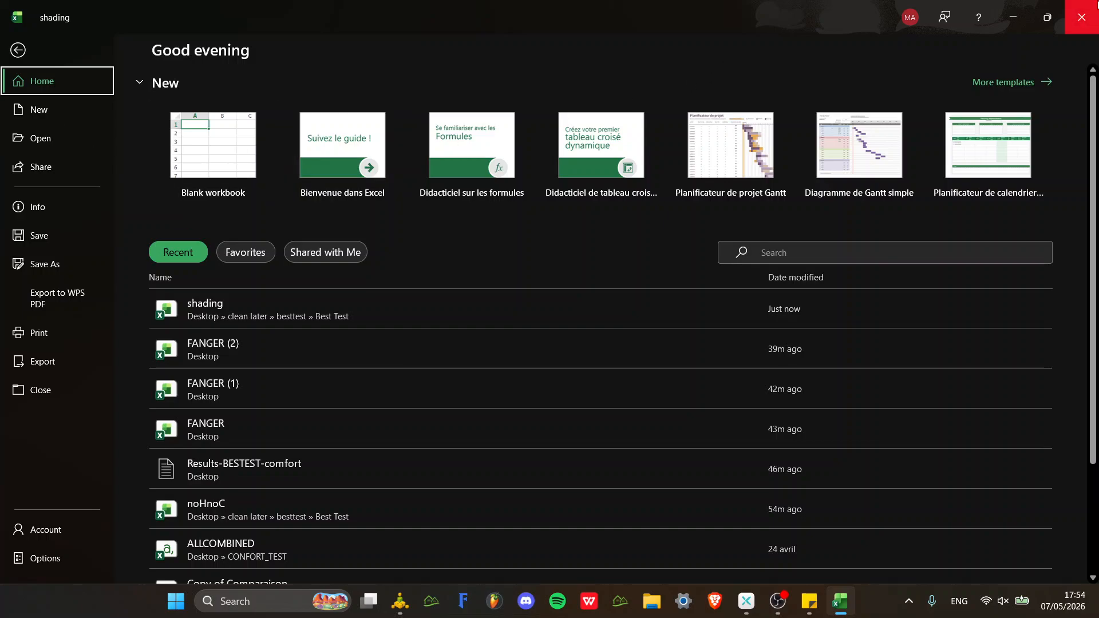
pyautogui.click(1082, 18)
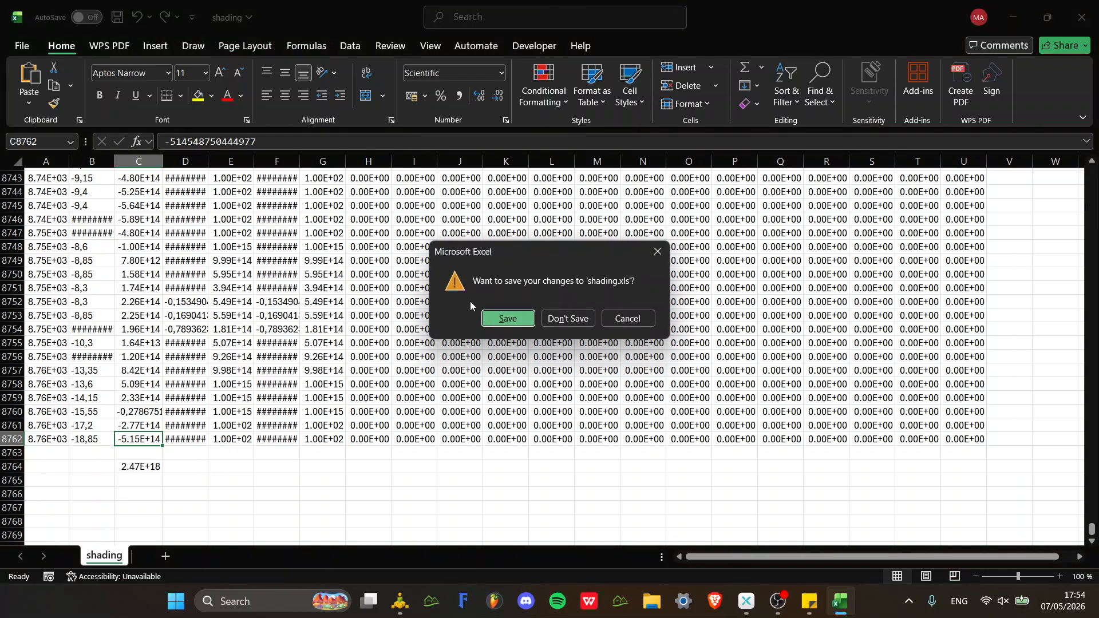
pyautogui.click(575, 325)
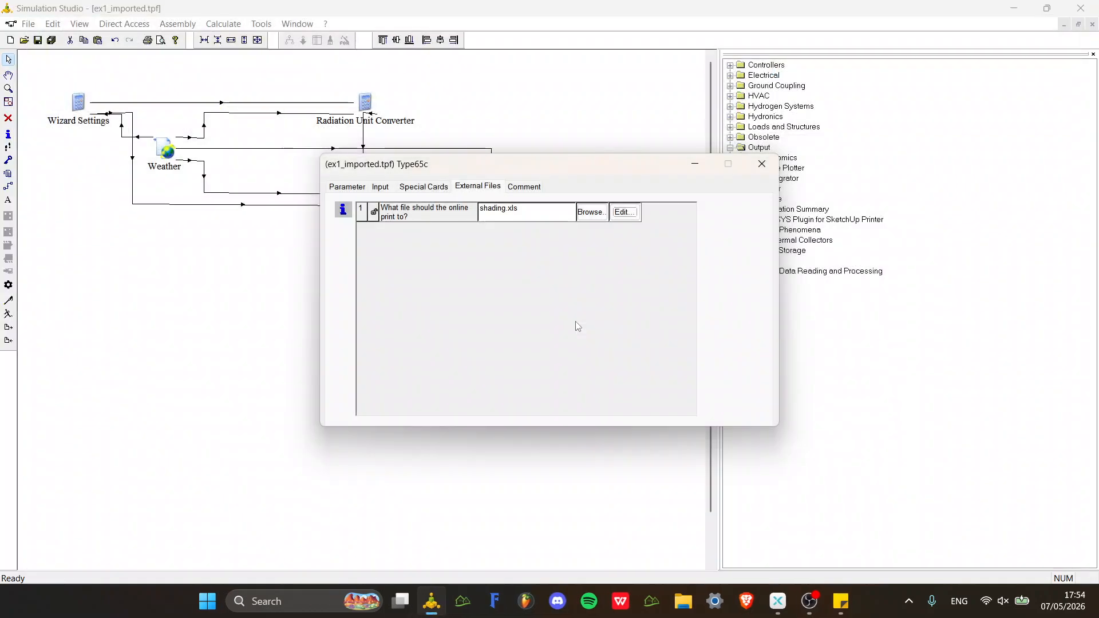
# Reopen Type65c's external output file shading.xls in Excel despite the format mismatch, and close it again.
pyautogui.click(622, 213)
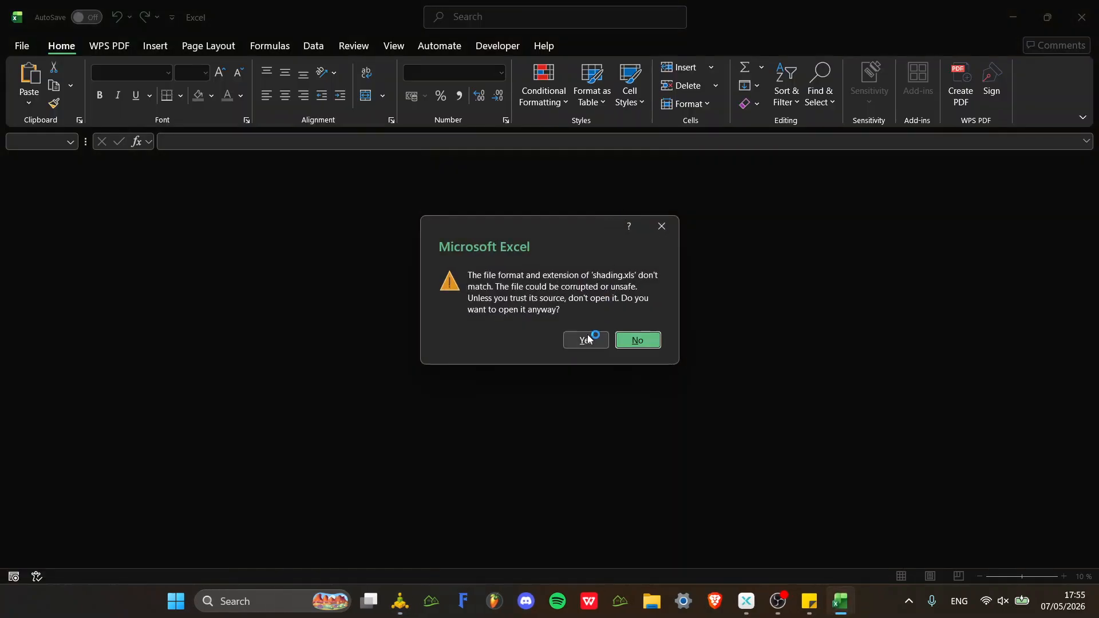
pyautogui.click(589, 339)
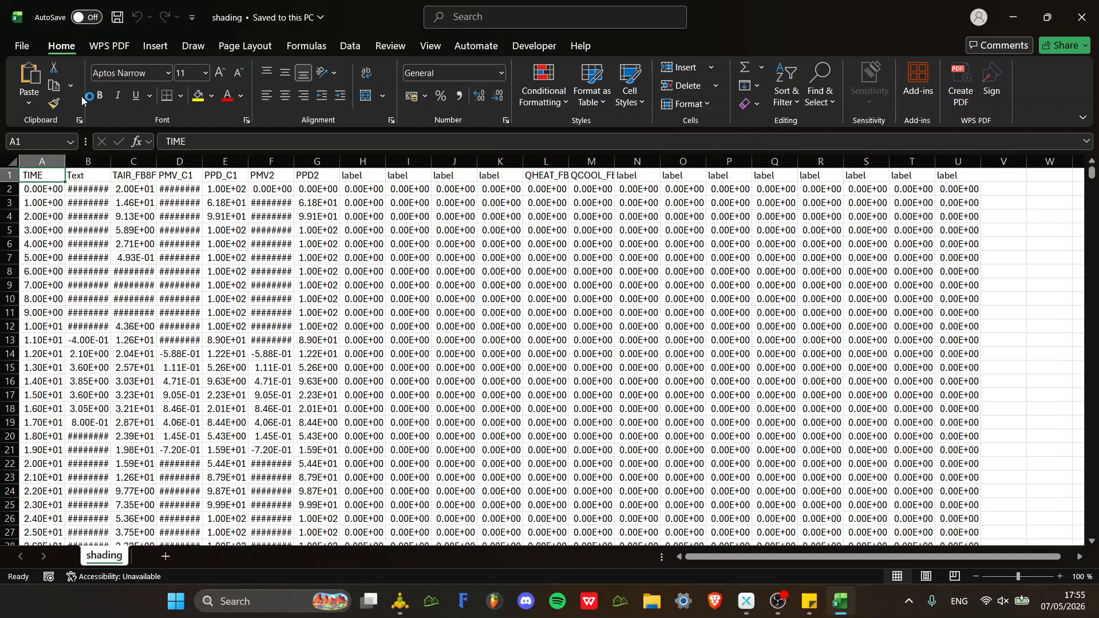
pyautogui.click(22, 45)
pyautogui.click(27, 46)
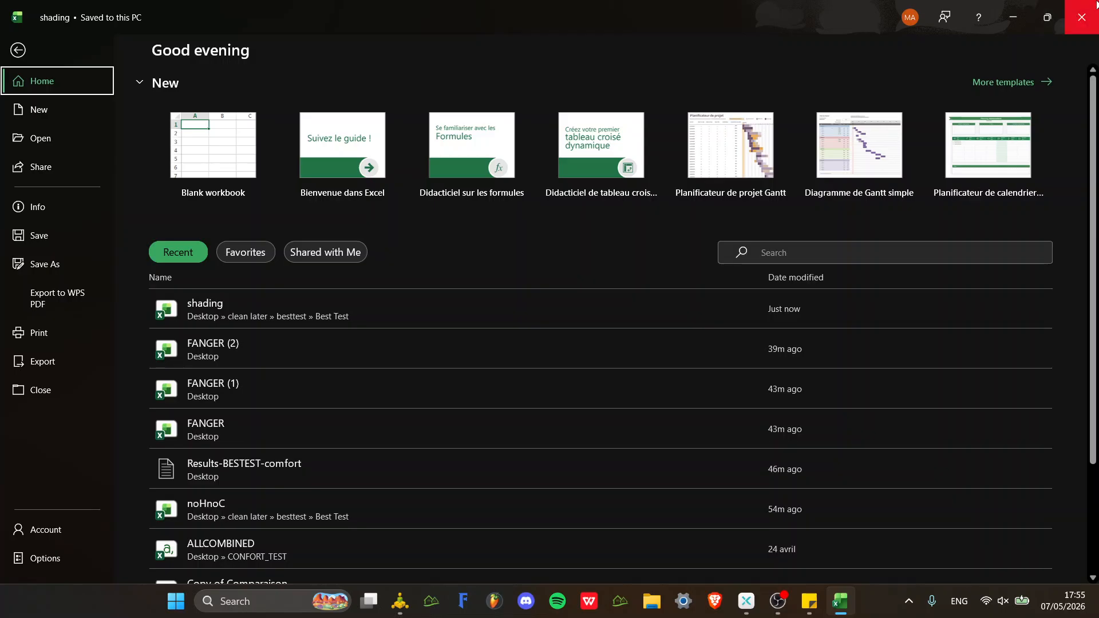
pyautogui.click(1081, 17)
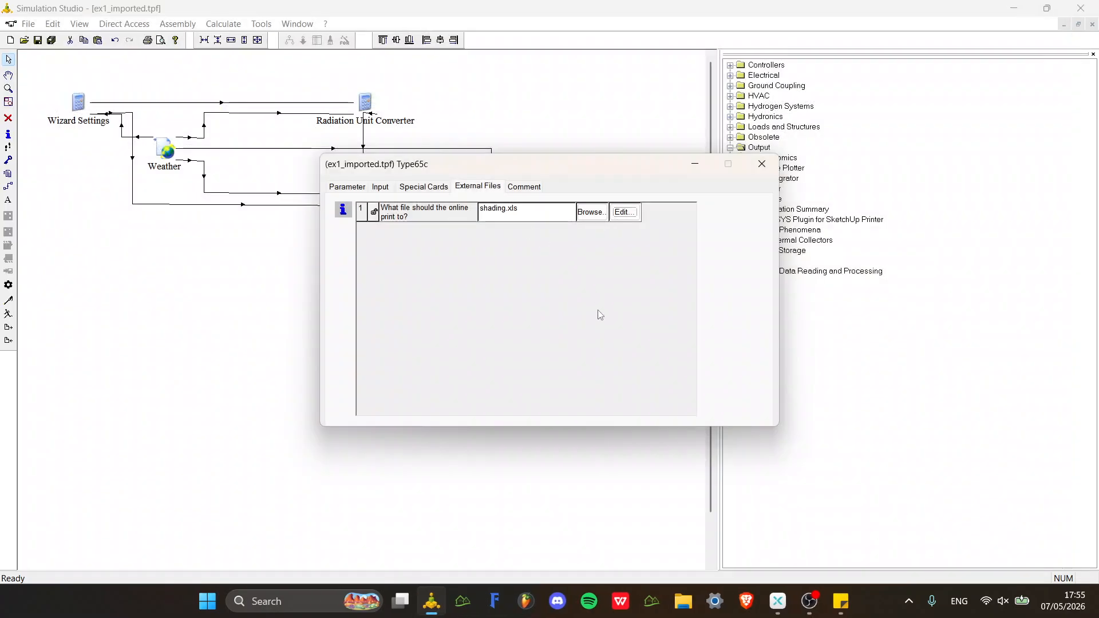
# Switch to the default apps page in Windows Settings and open Excel's file type defaults.
pyautogui.click(301, 601)
pyautogui.write('default apps')
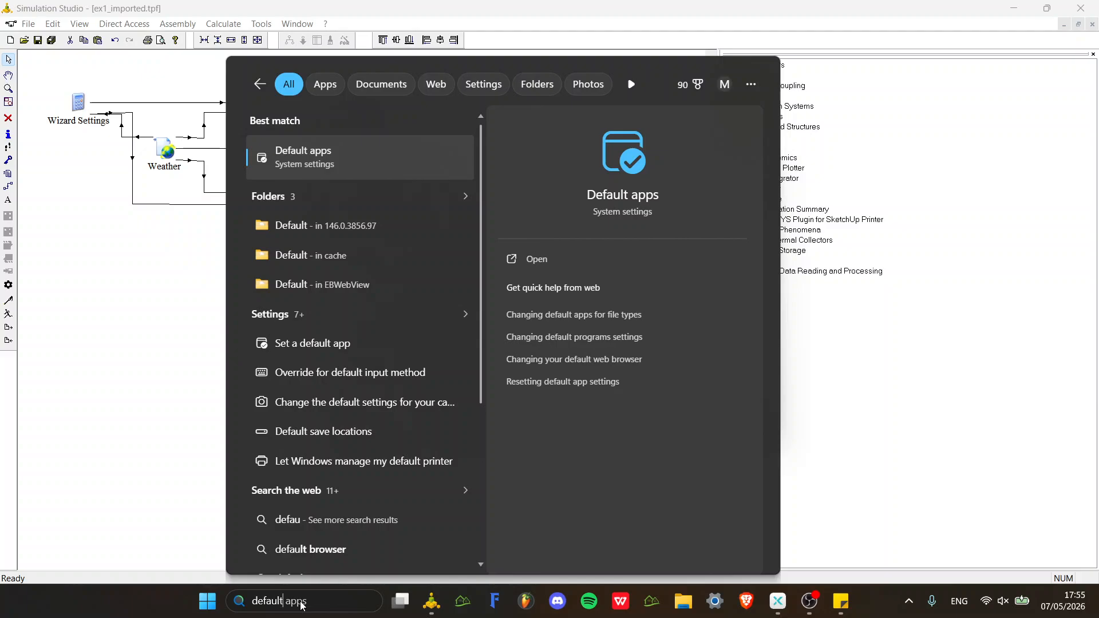
pyautogui.press('Return')
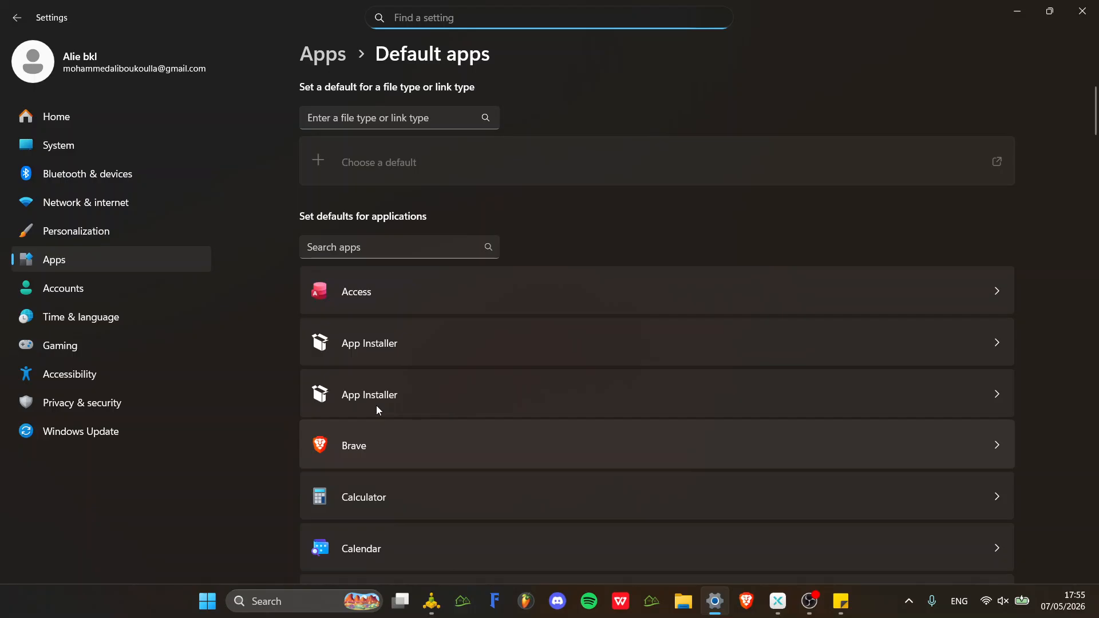
pyautogui.scroll(-10, 374, 442)
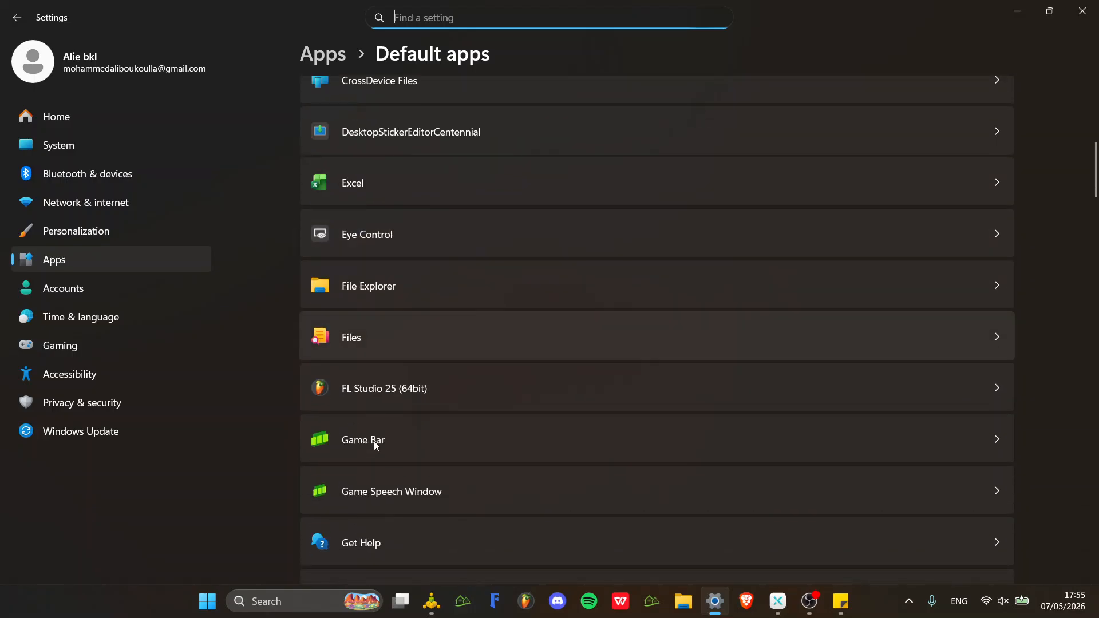
pyautogui.scroll(2, 393, 223)
pyautogui.click(379, 294)
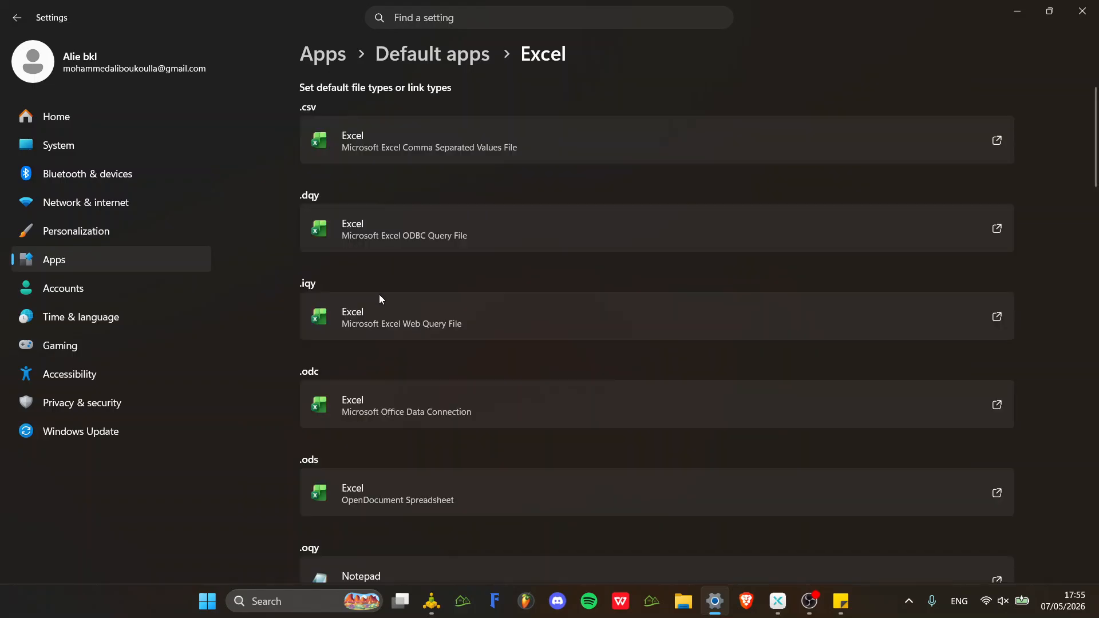
# Set WPS Office as the default app for .xls files.
pyautogui.scroll(-5, 379, 298)
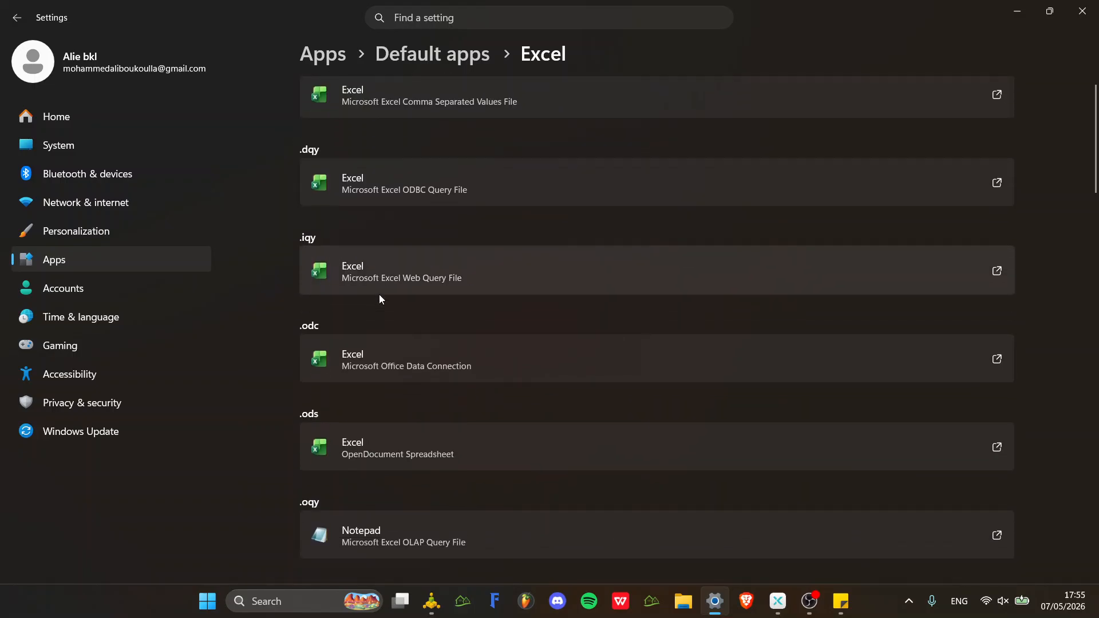
pyautogui.scroll(-4, 379, 299)
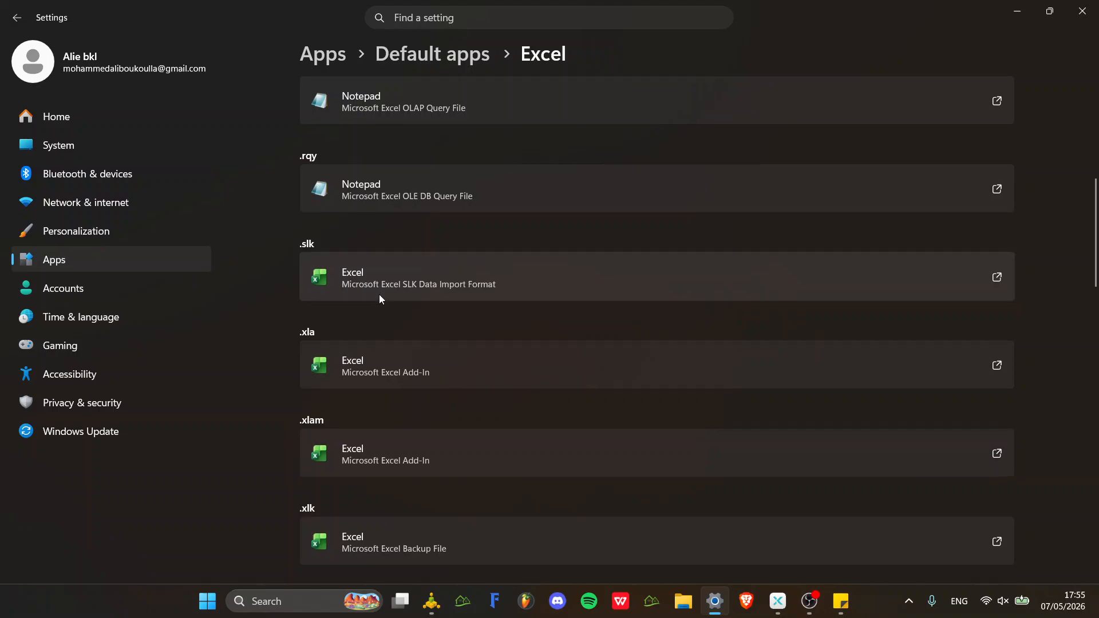
pyautogui.scroll(-1, 379, 299)
pyautogui.scroll(-8, 380, 299)
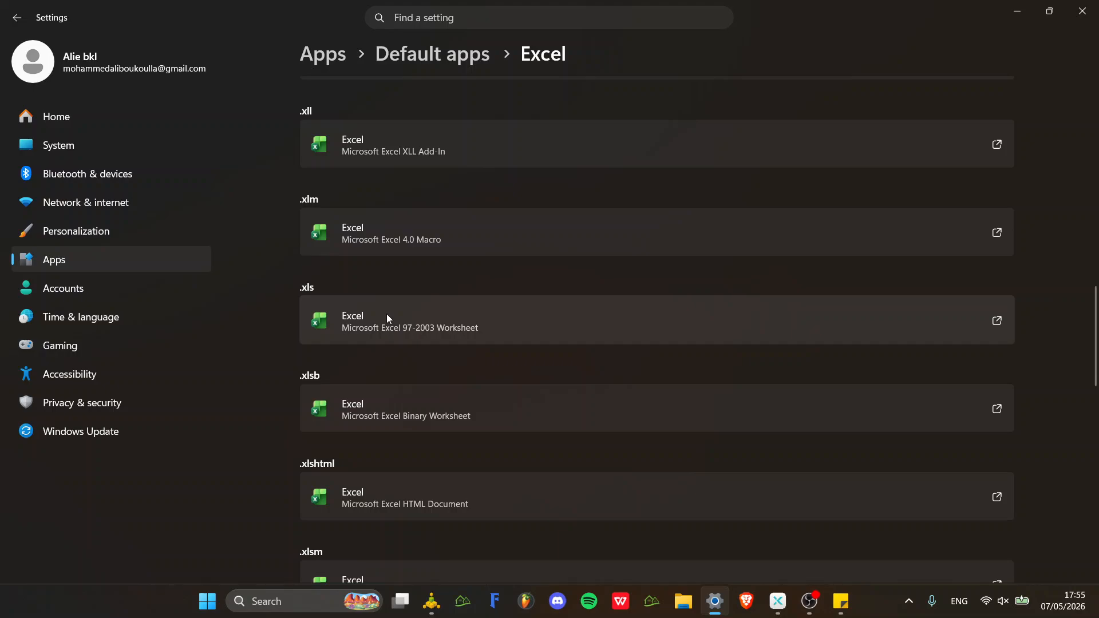
pyautogui.click(386, 315)
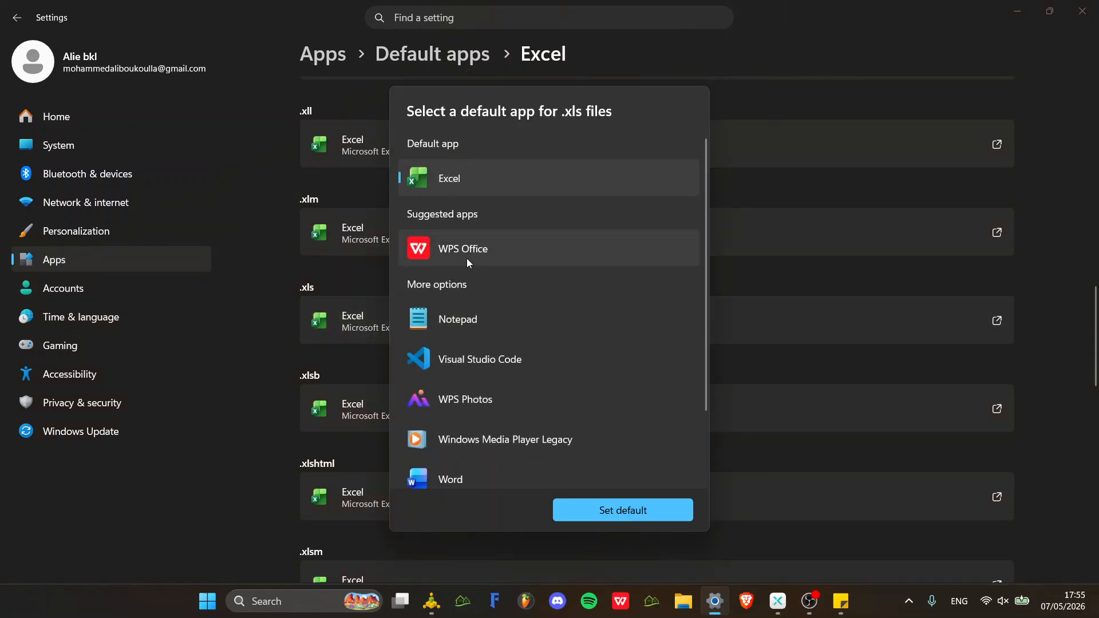
pyautogui.click(467, 258)
pyautogui.press('Return')
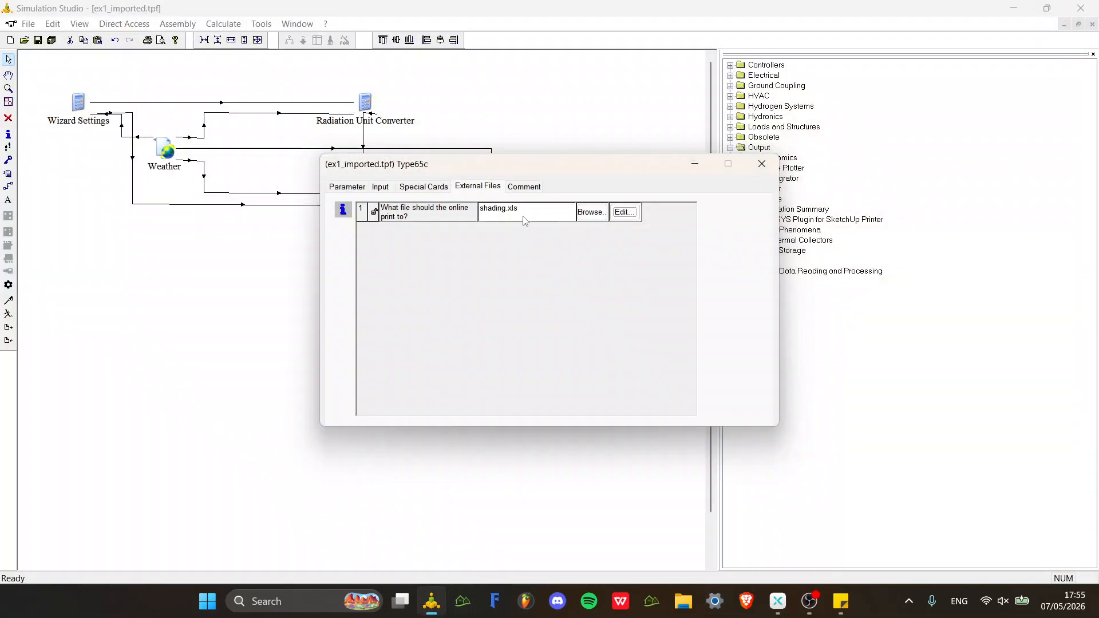
# Switch back to Simulation Studio and open Type65c's external output file shading.xls.
pyautogui.click(598, 213)
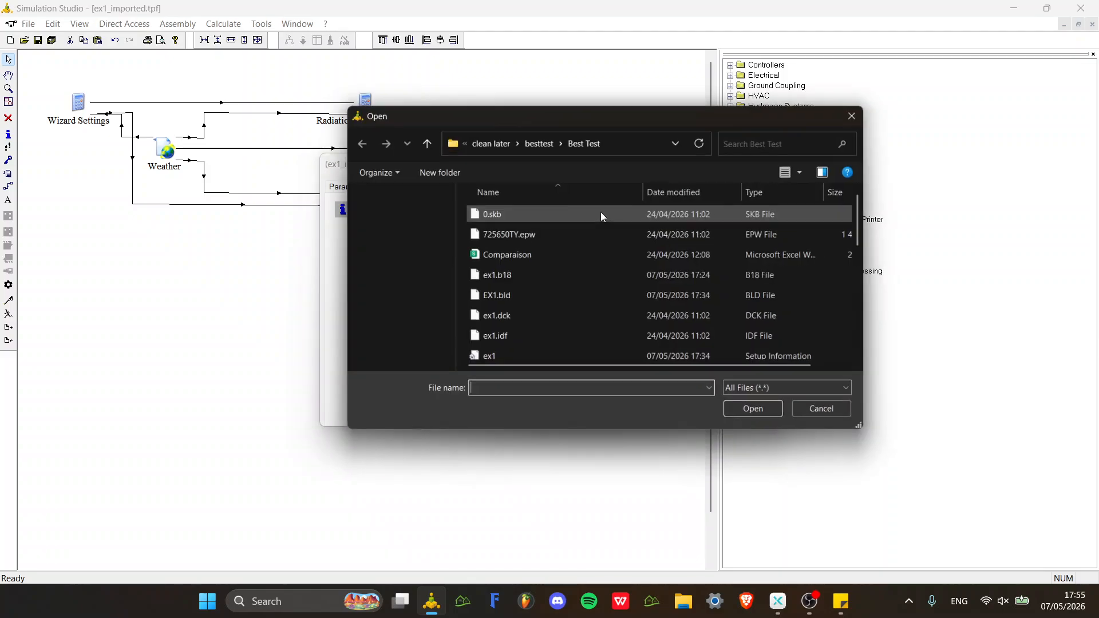
pyautogui.click(822, 408)
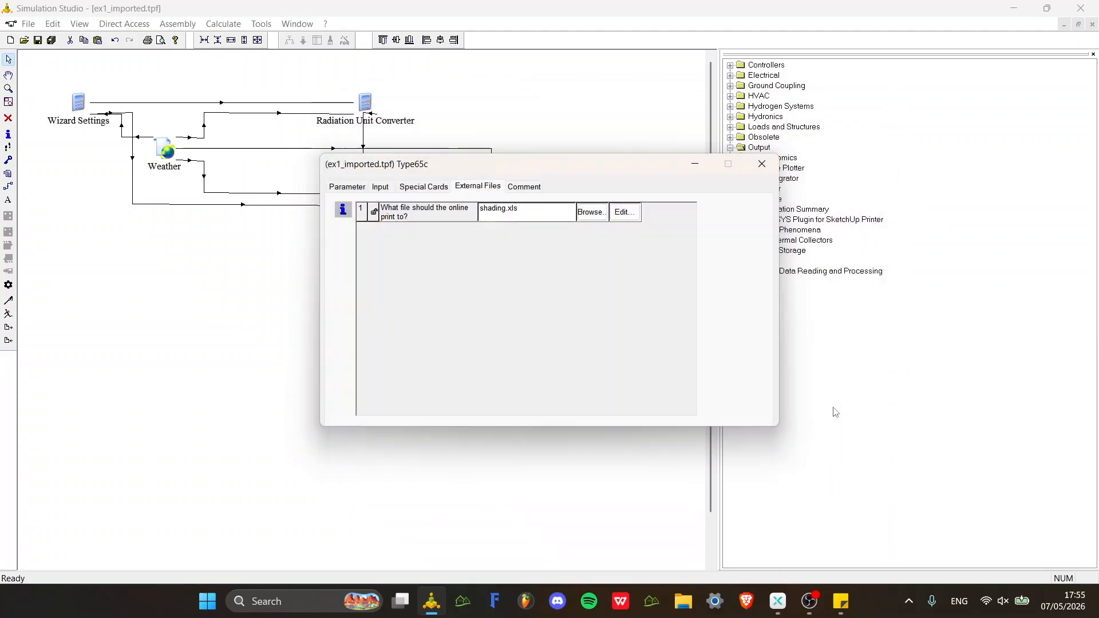
pyautogui.click(624, 211)
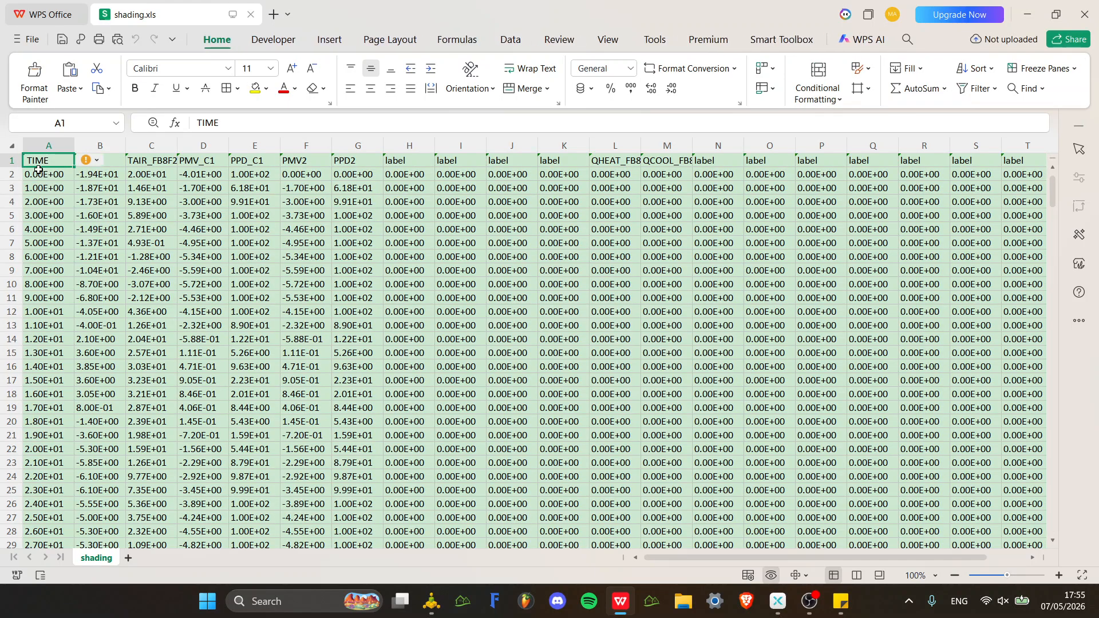
# Replace every decimal point with a comma across the whole shading sheet.
pyautogui.click(12, 146)
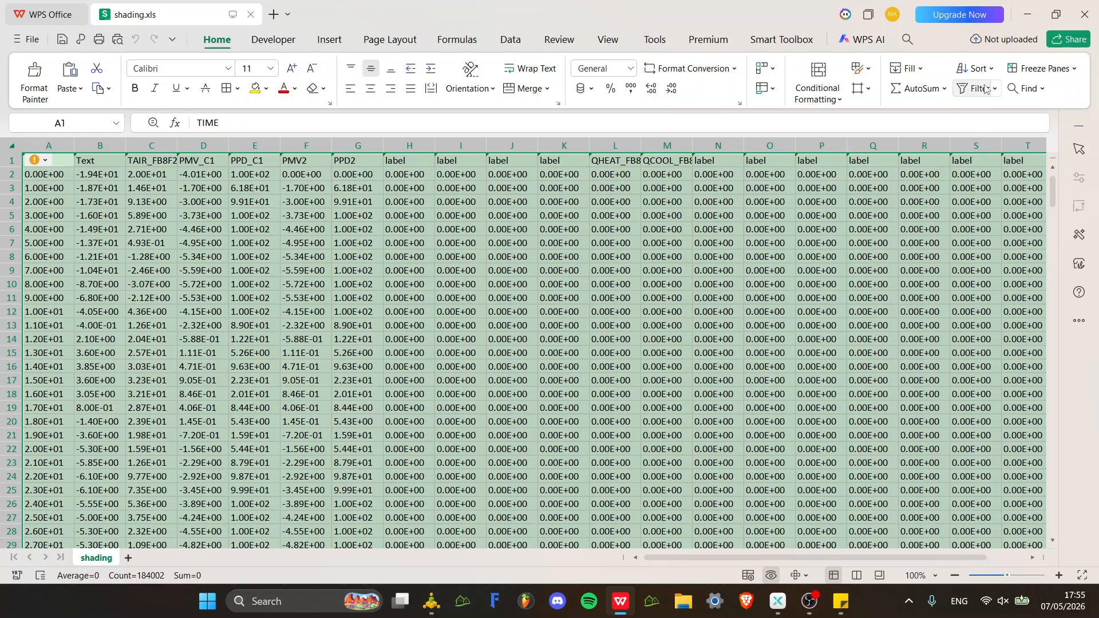
pyautogui.click(1038, 89)
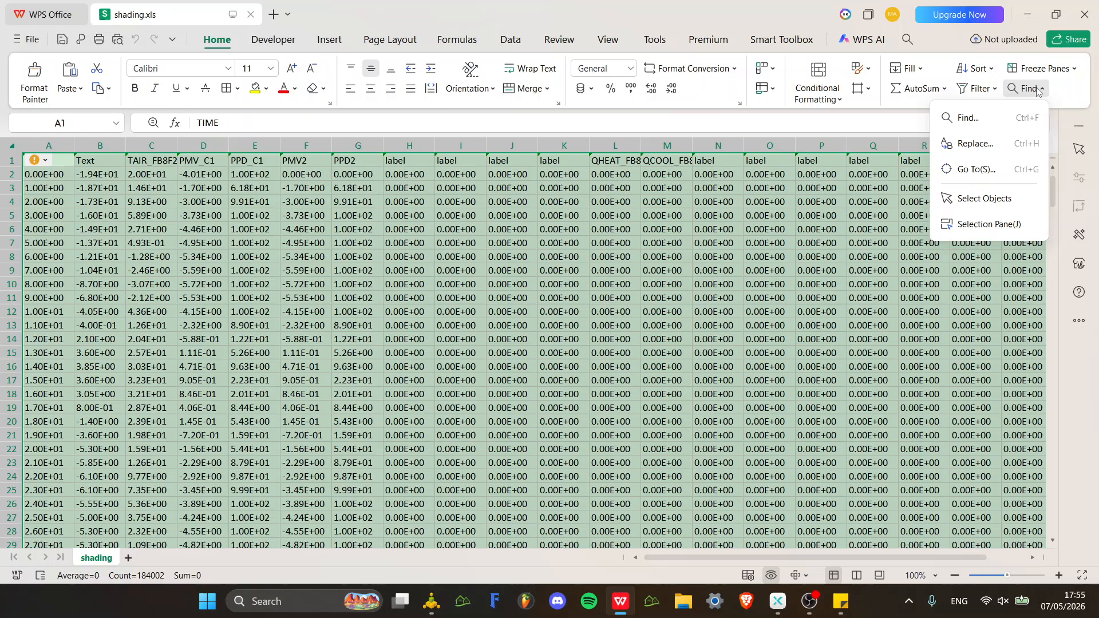
pyautogui.click(975, 143)
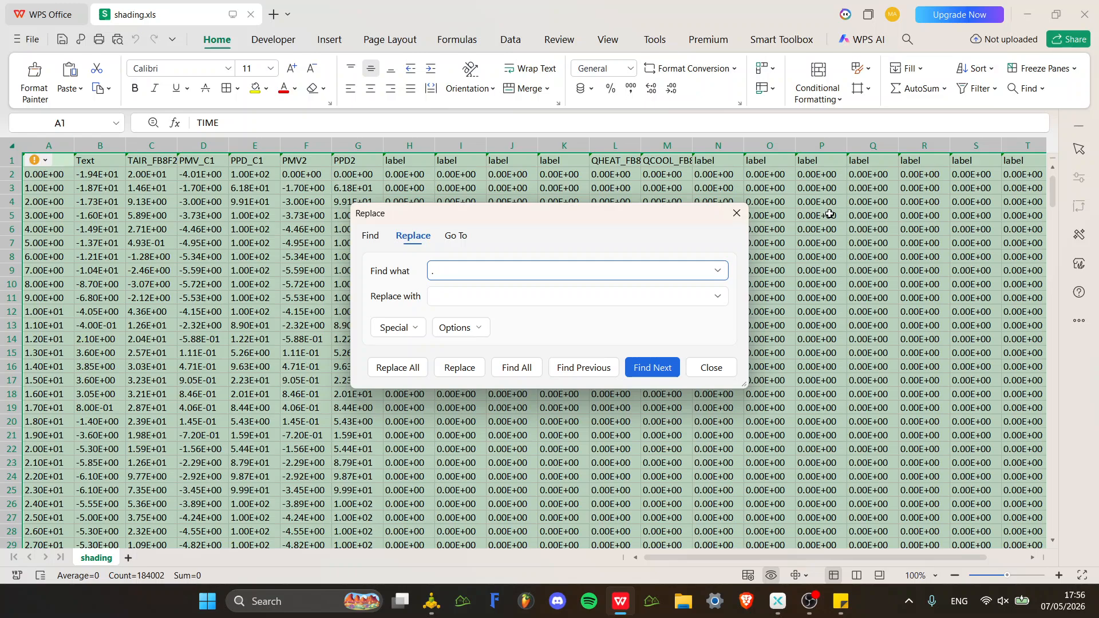
pyautogui.click(571, 297)
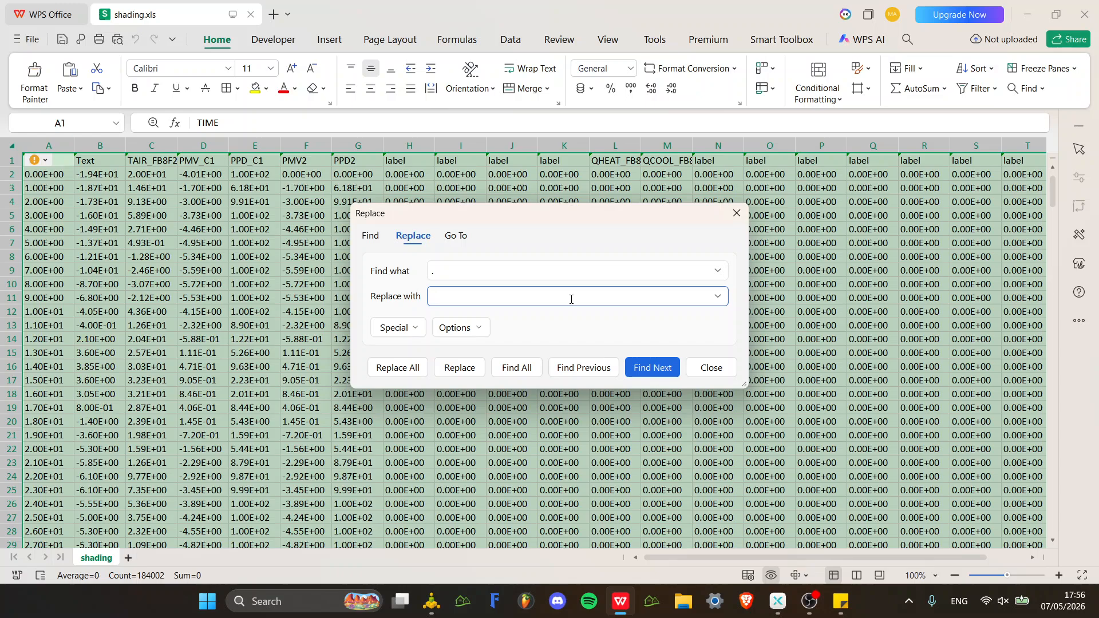
pyautogui.click(412, 369)
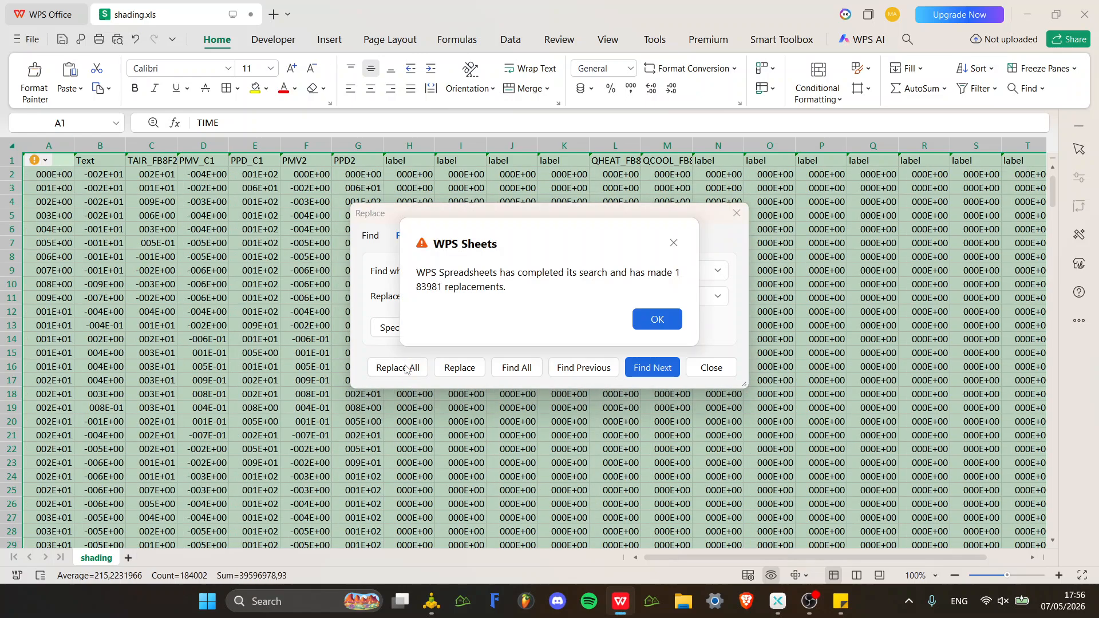
pyautogui.click(656, 319)
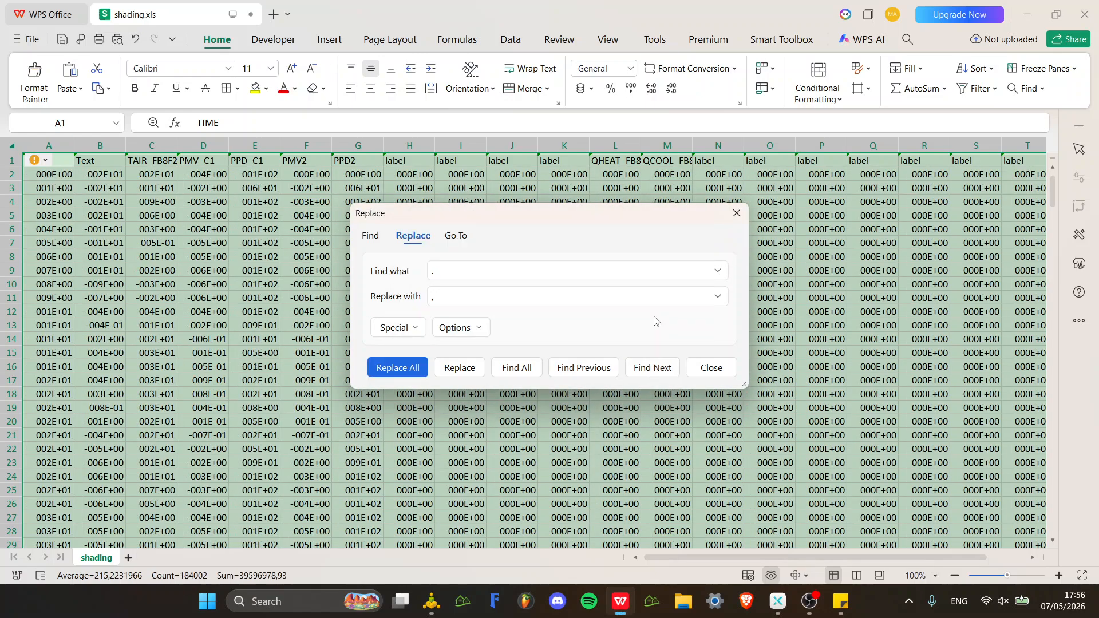
pyautogui.click(725, 370)
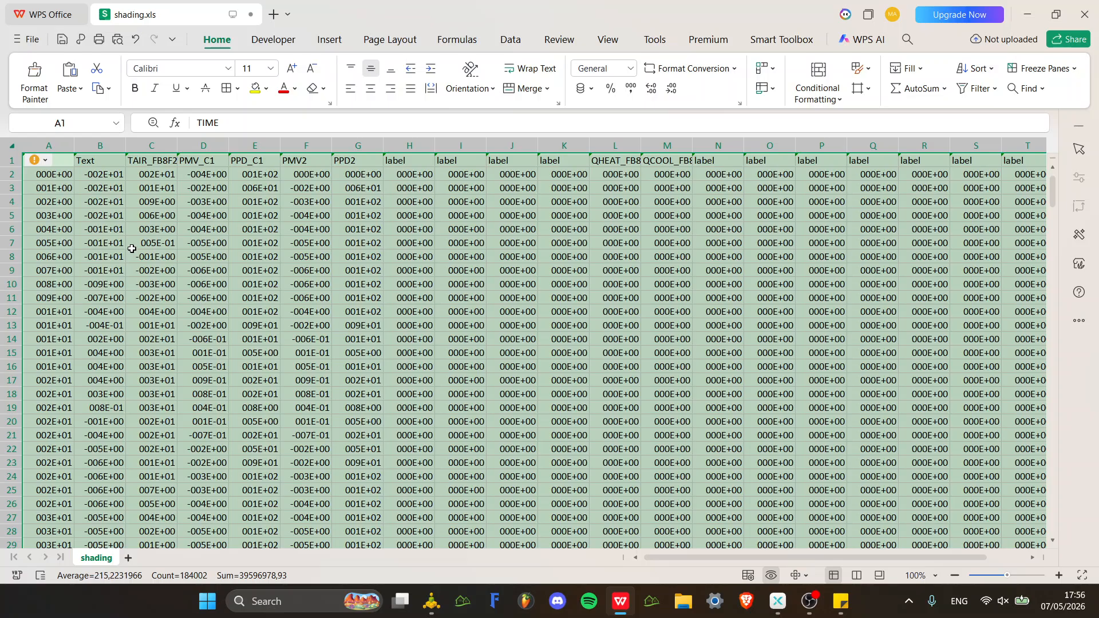
# Convert the air temperature values in C2:C8762 from text to numbers and give them the Scientific format.
pyautogui.click(159, 176)
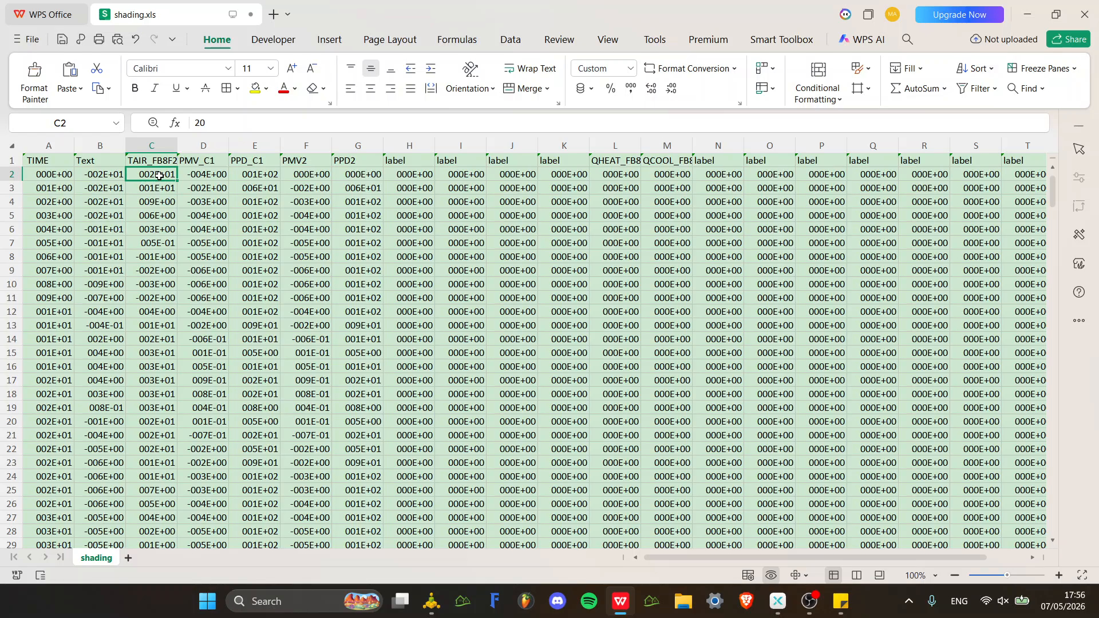
pyautogui.hotkey('ctrl', 'shift', 'Down')
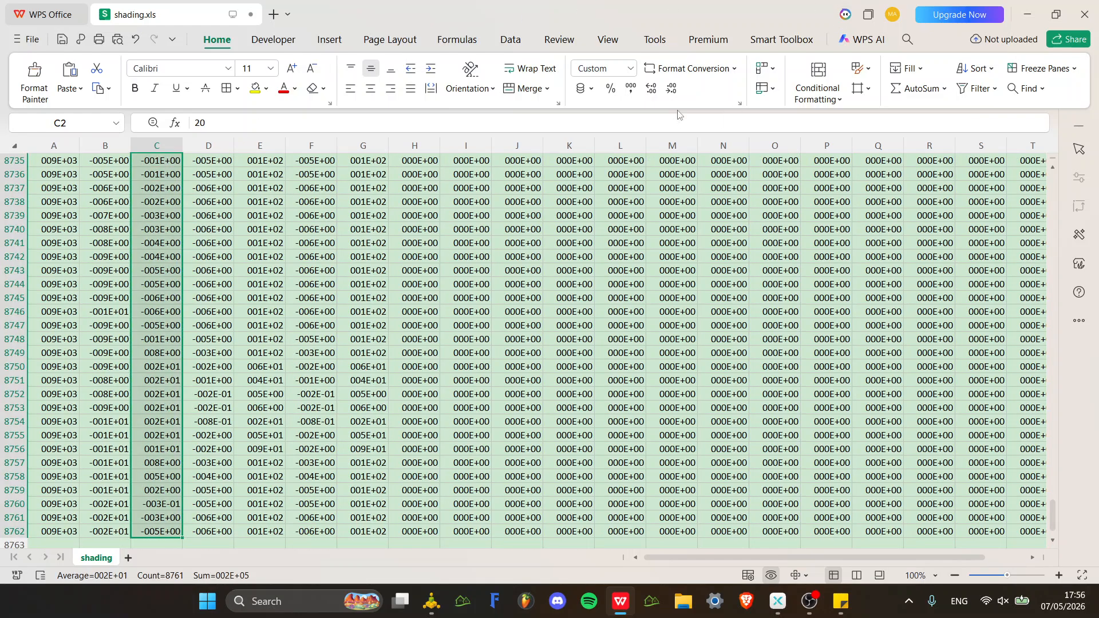
pyautogui.click(714, 69)
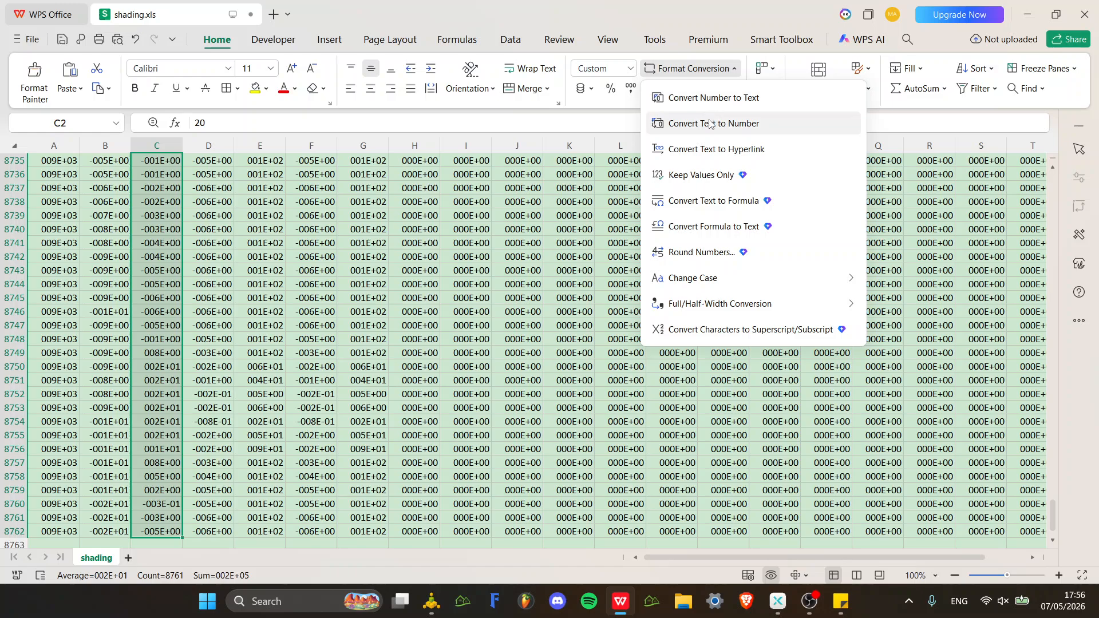
pyautogui.click(710, 120)
pyautogui.click(631, 71)
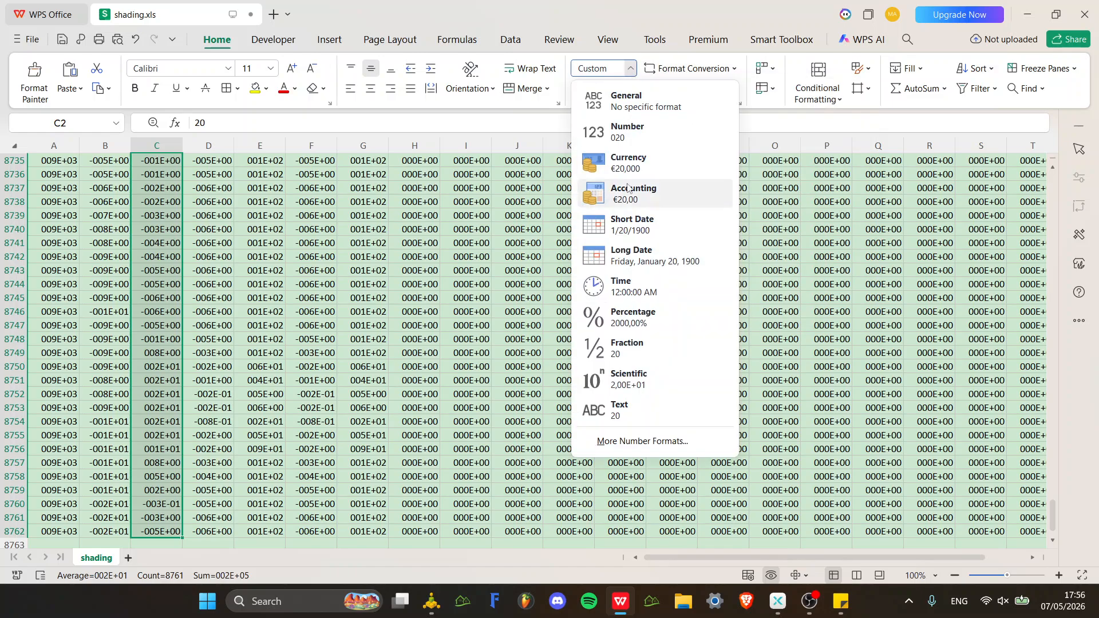
pyautogui.click(601, 381)
# Calculate the minimum air temperature in C8764 with the MIN function over C2:C8762.
pyautogui.scroll(-2, 173, 433)
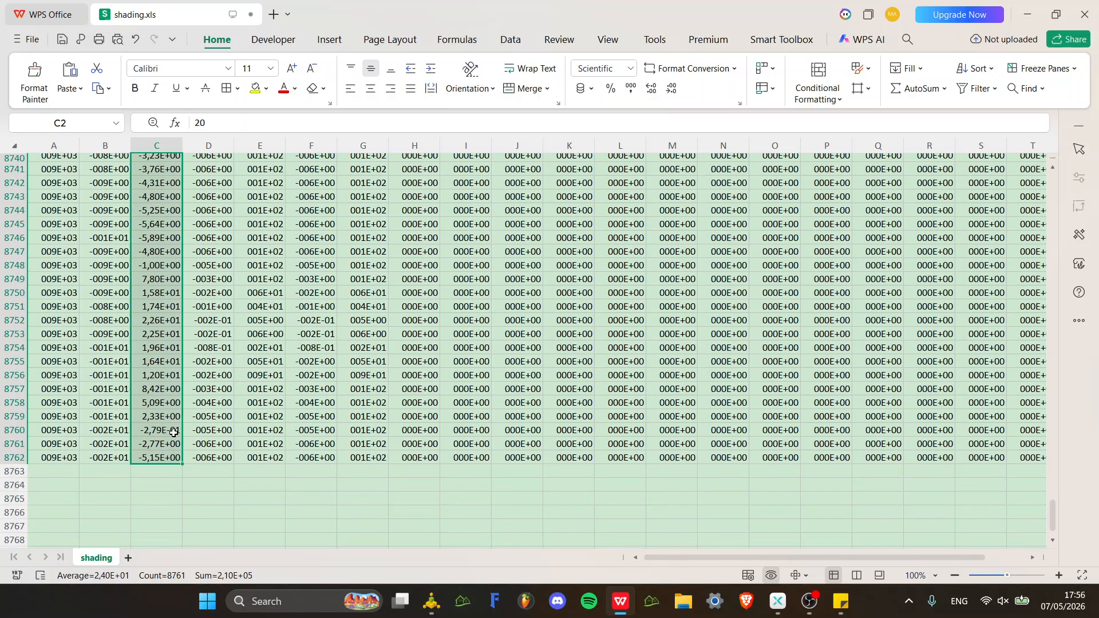
pyautogui.click(169, 485)
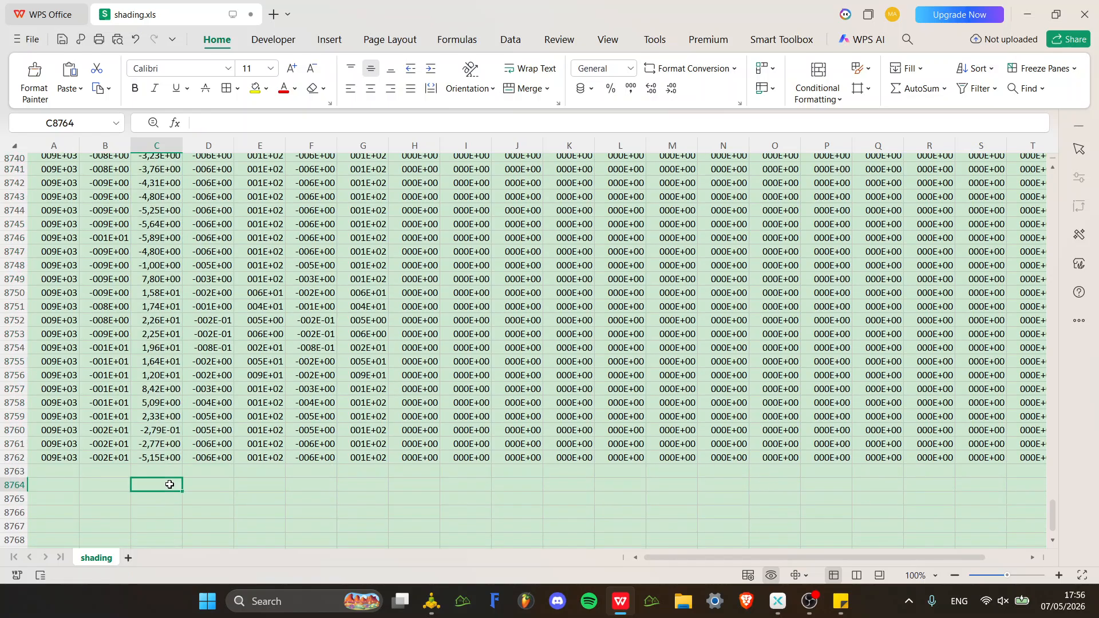
pyautogui.write('=min')
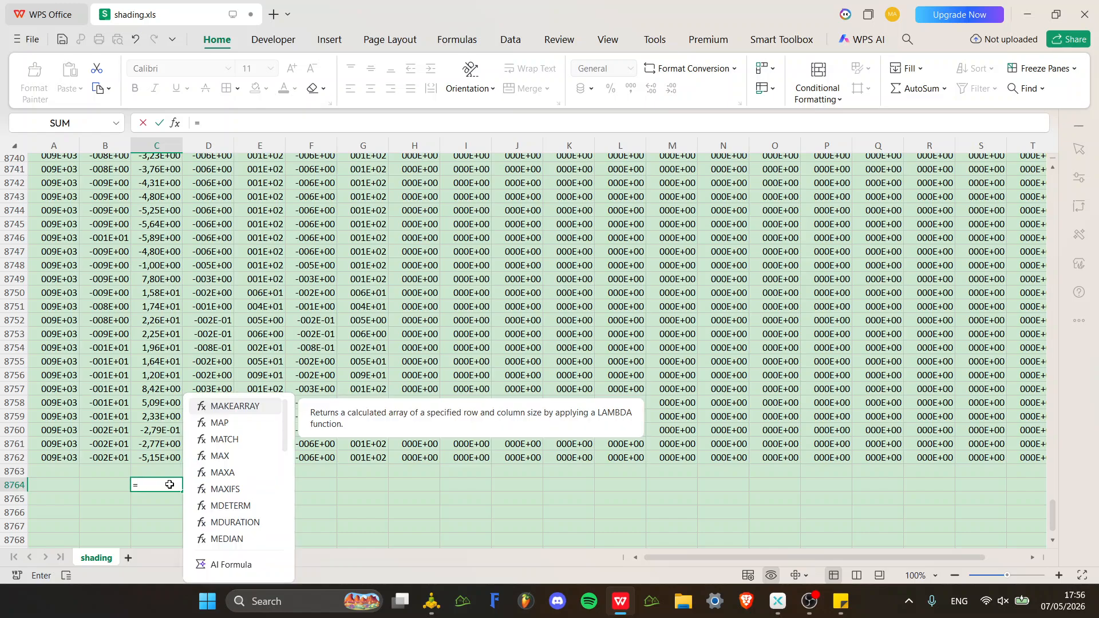
pyautogui.press('Tab')
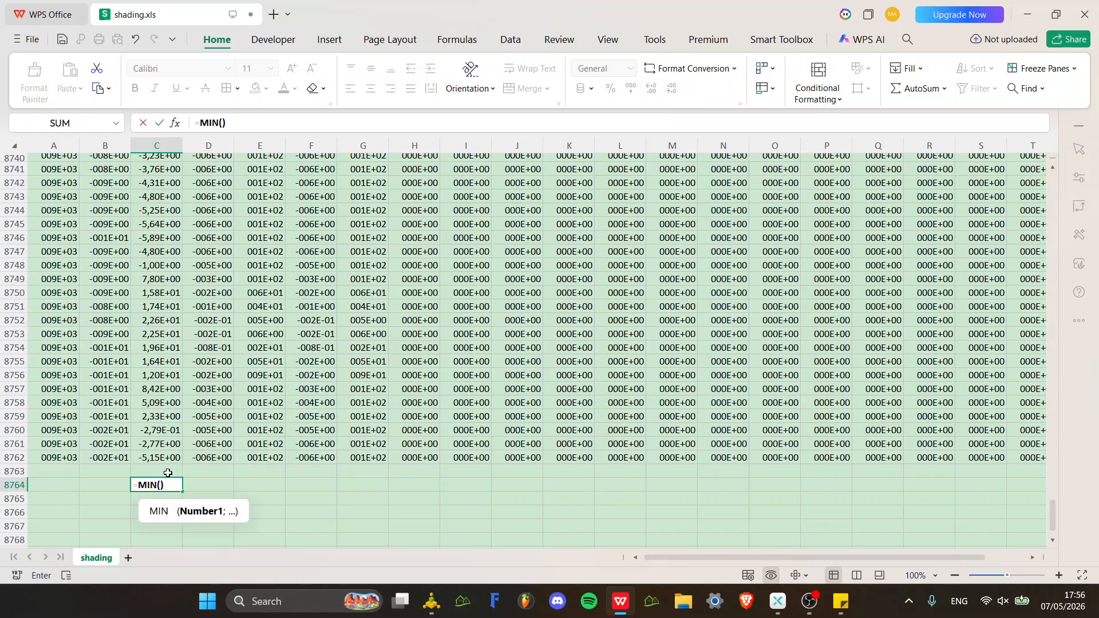
pyautogui.click(165, 458)
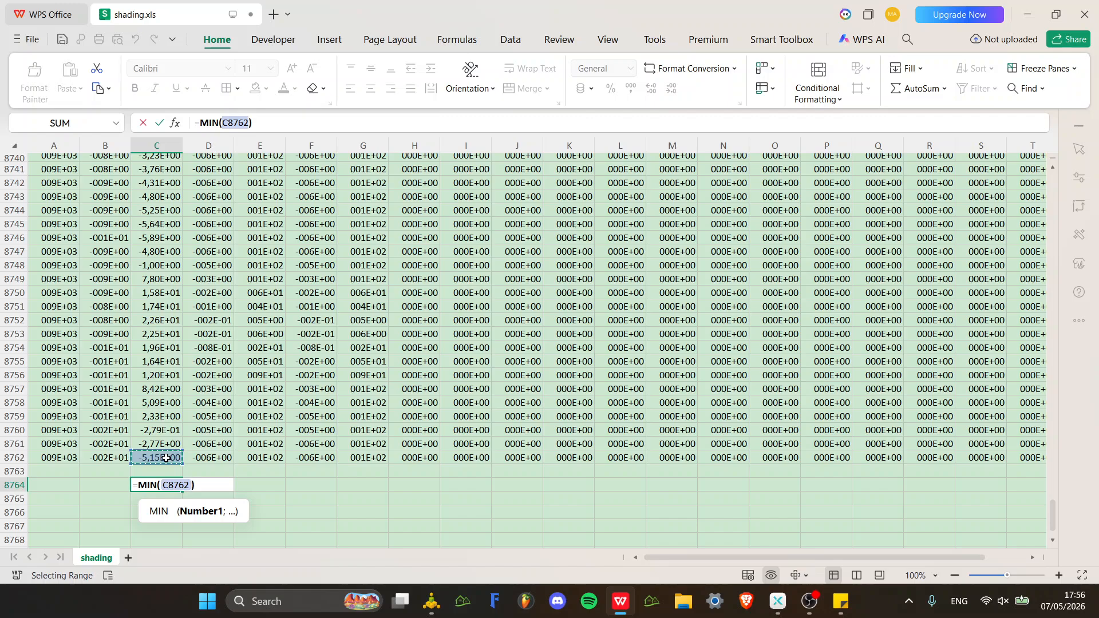
pyautogui.hotkey('ctrl', 'shift', 'Up')
pyautogui.press('Return')
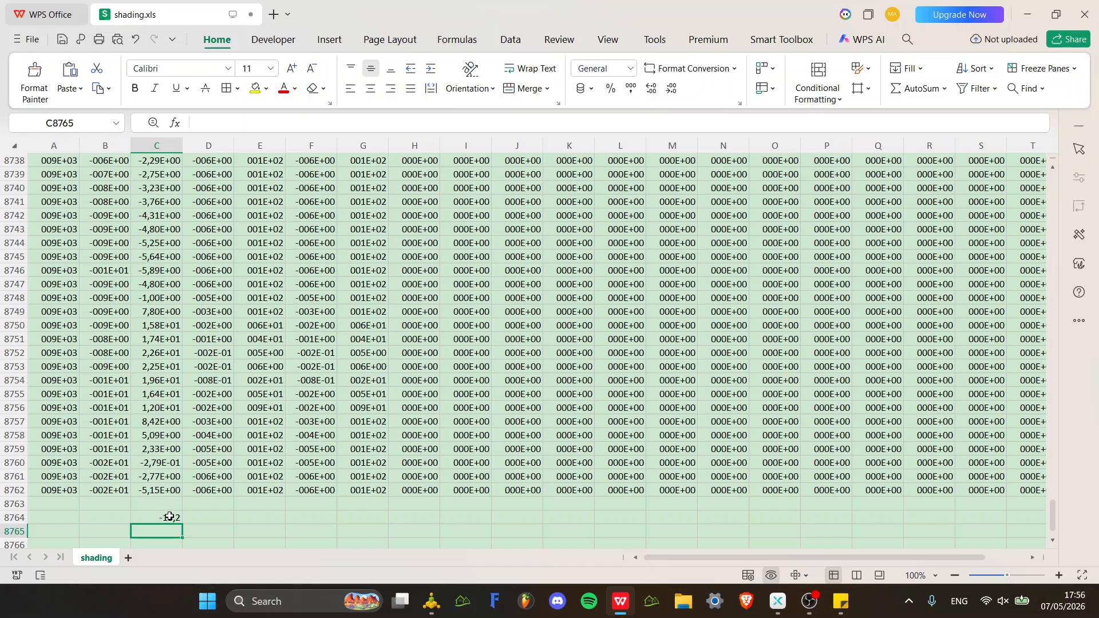
# Change the formula in C8764 from MIN to SUM over the same range C2:C8762.
pyautogui.doubleClick(169, 516)
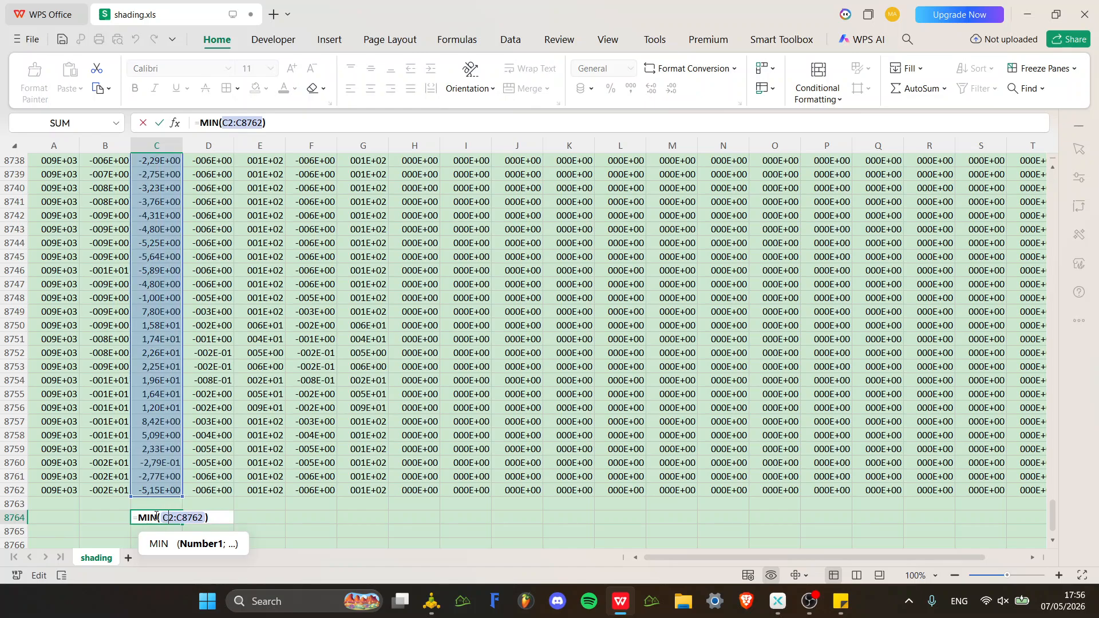
pyautogui.click(155, 517)
pyautogui.press('BackSpace')
pyautogui.press('BackSpace')
pyautogui.press('BackSpace')
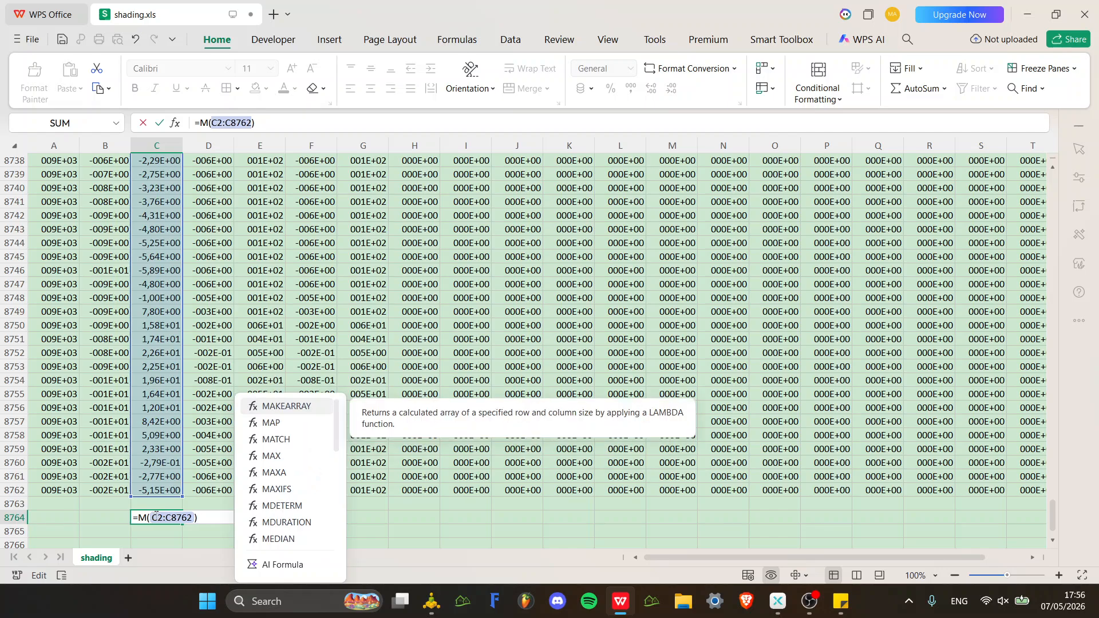
pyautogui.write('sum')
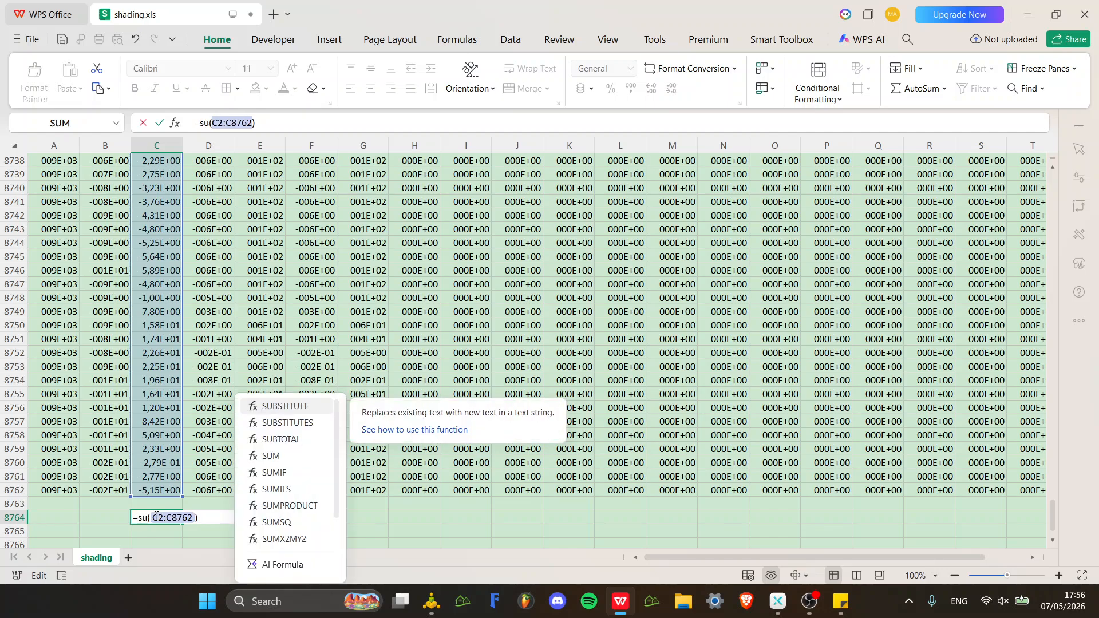
pyautogui.press('Escape')
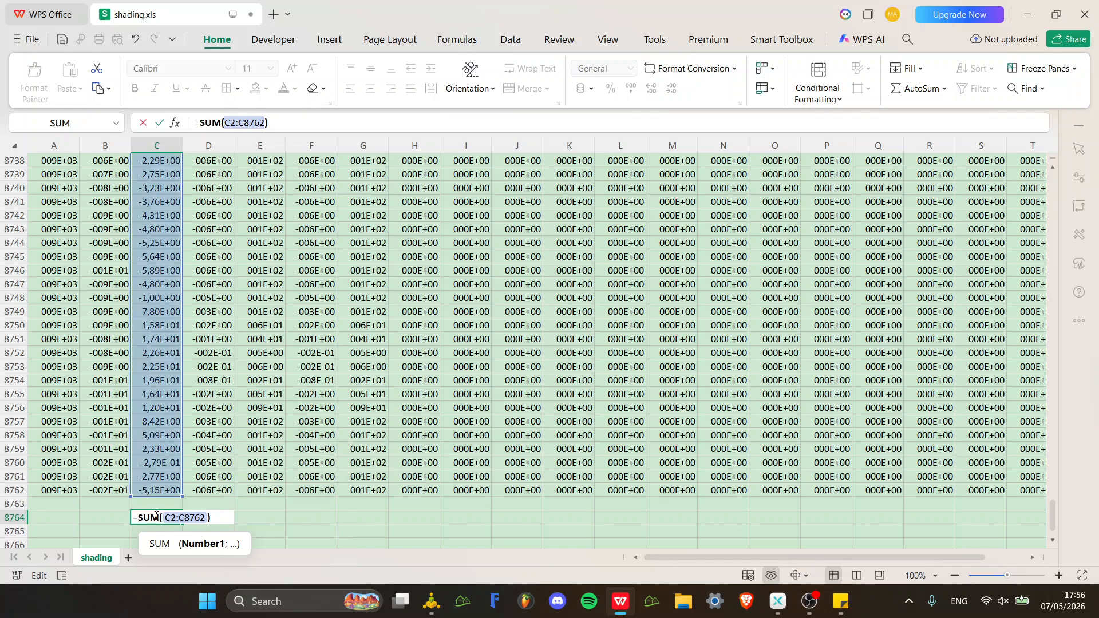
pyautogui.press('Return')
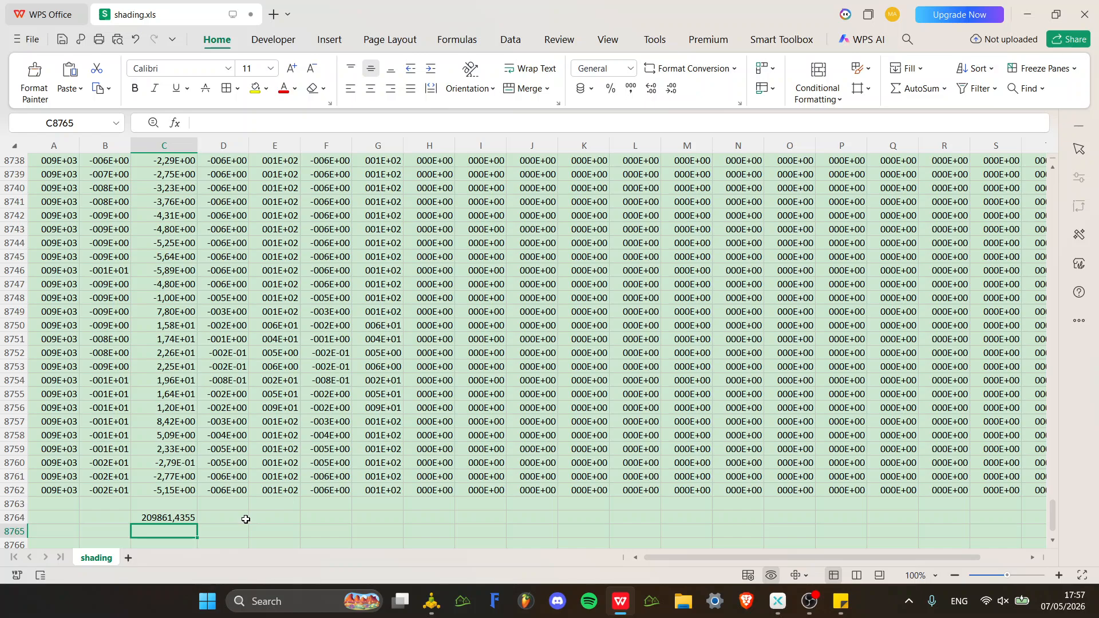
# Close the Type65c window in Simulation Studio, and close shading.xls in WPS Office without saving the changes.
pyautogui.click(437, 601)
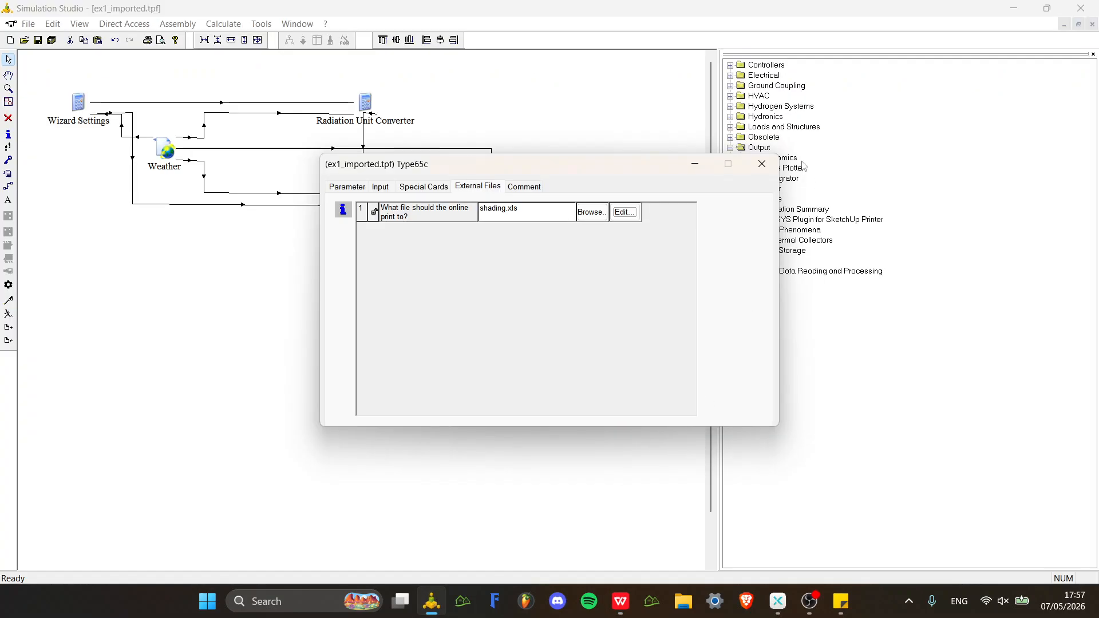
pyautogui.click(762, 166)
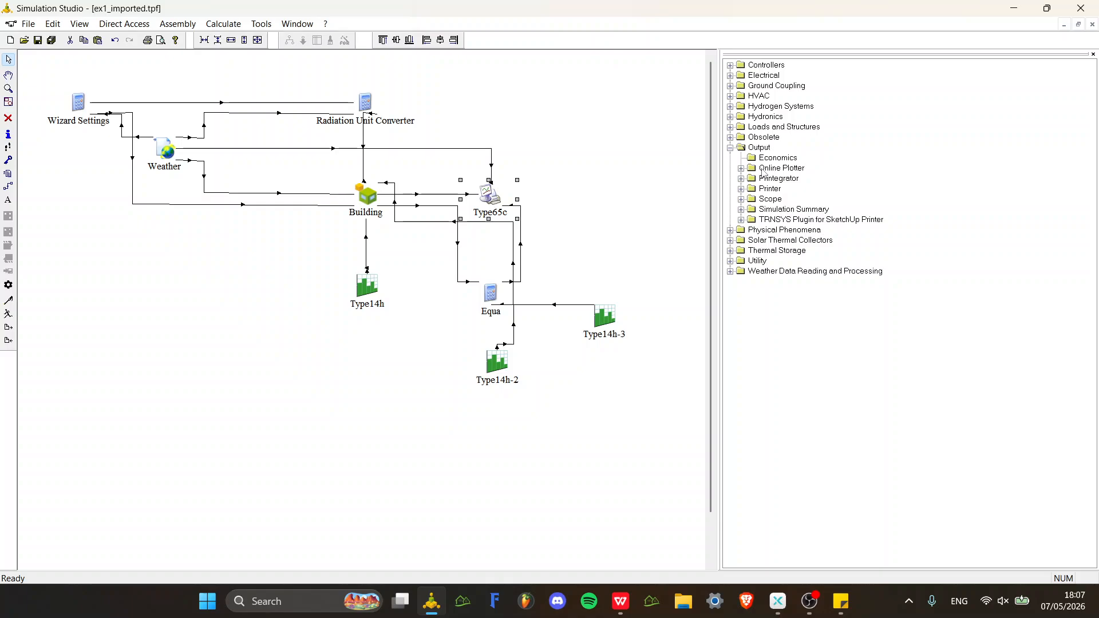
pyautogui.moveTo(621, 602)
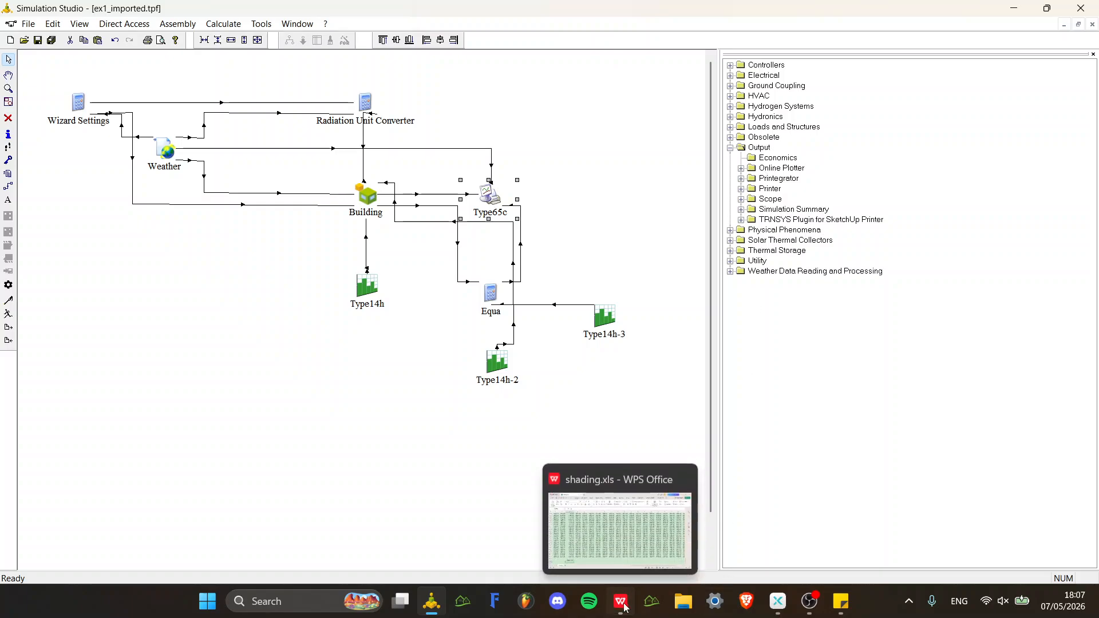
pyautogui.click(692, 488)
pyautogui.click(692, 488)
pyautogui.click(1085, 14)
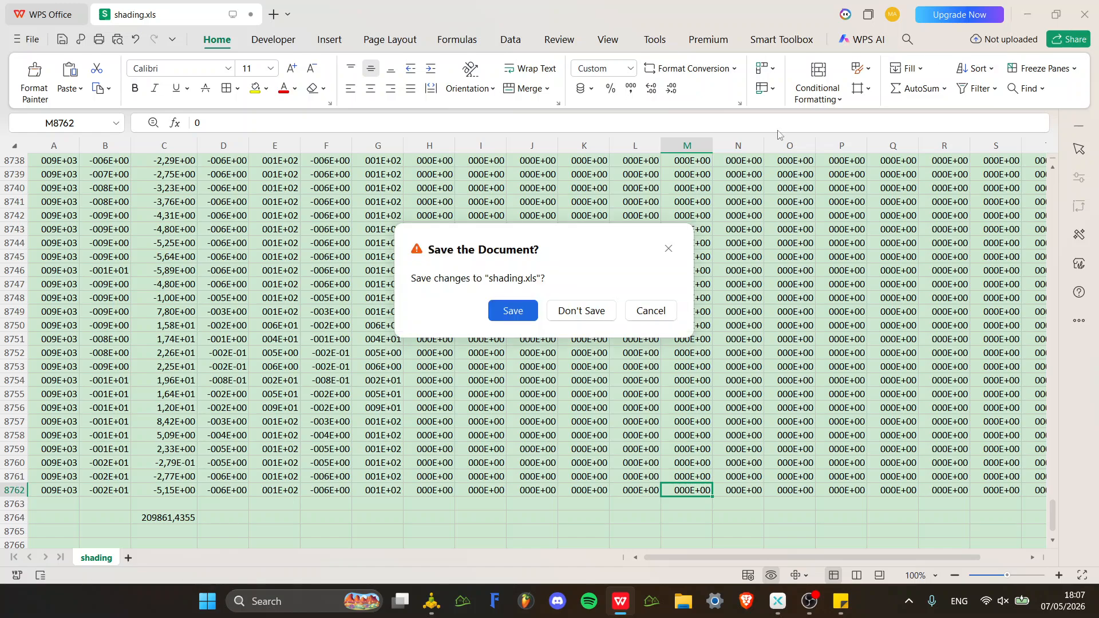
pyautogui.click(570, 311)
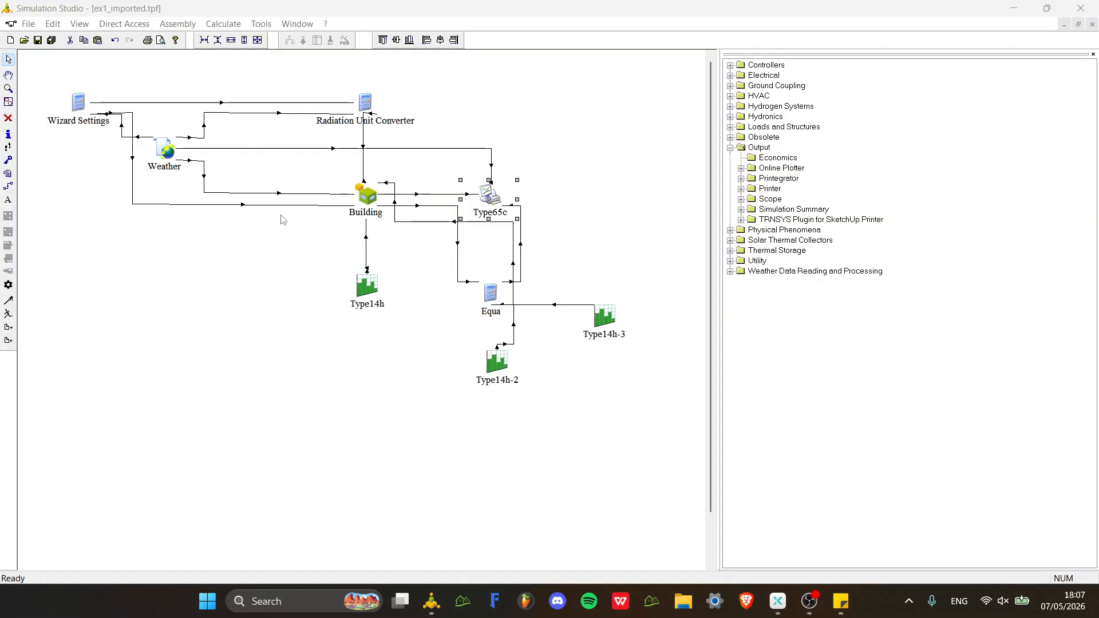
# Open the Building component for editing in TRNBuild and display zone FB8F28.
pyautogui.click(371, 201)
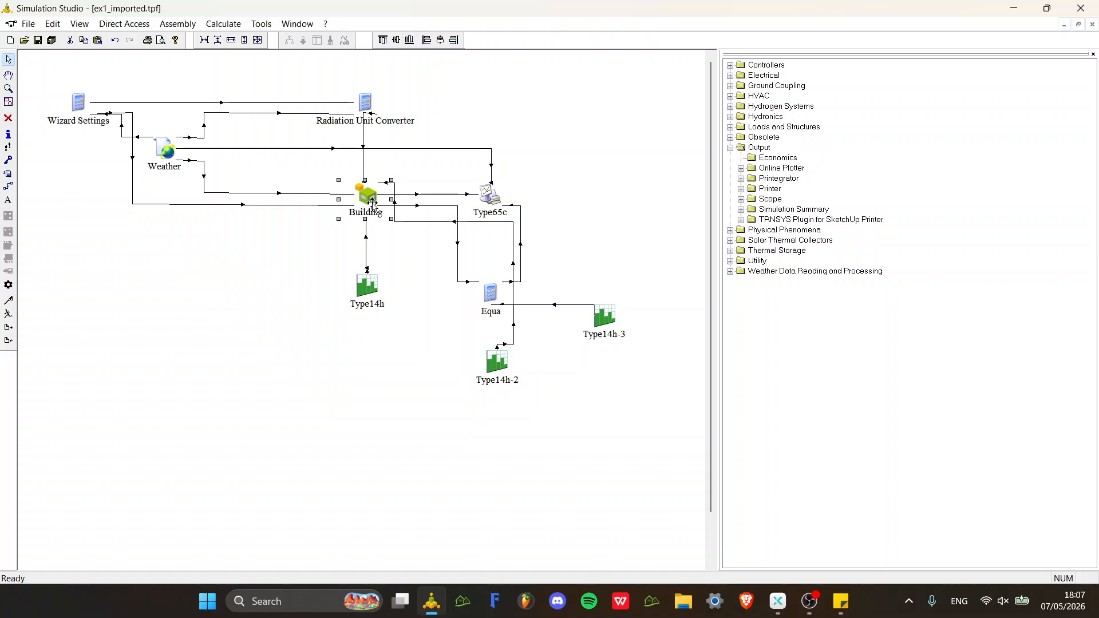
pyautogui.rightClick(373, 202)
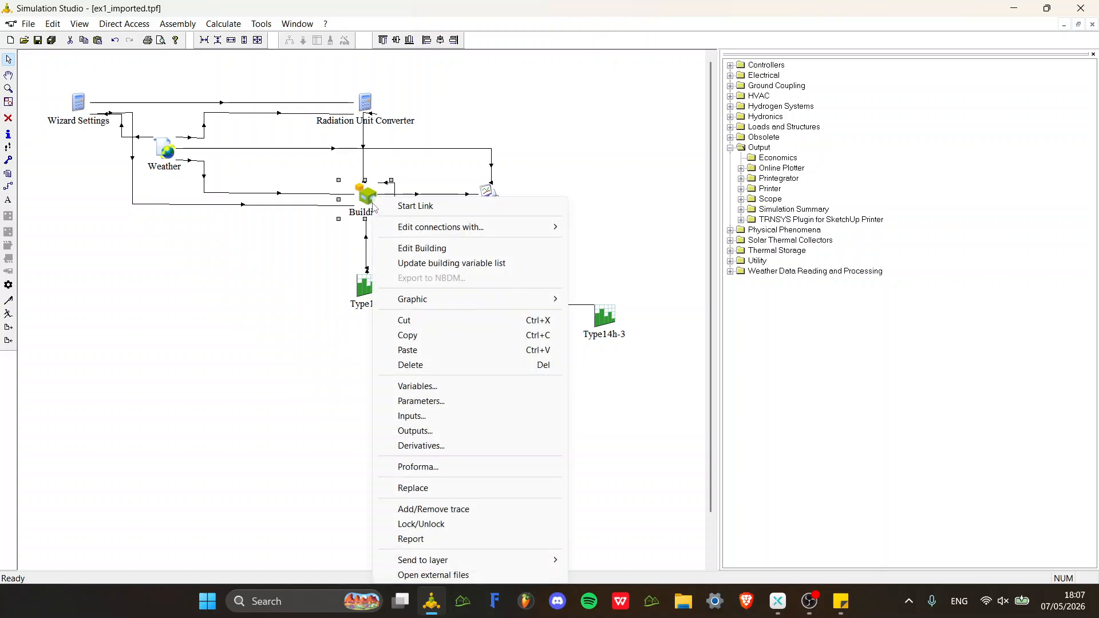
pyautogui.click(451, 248)
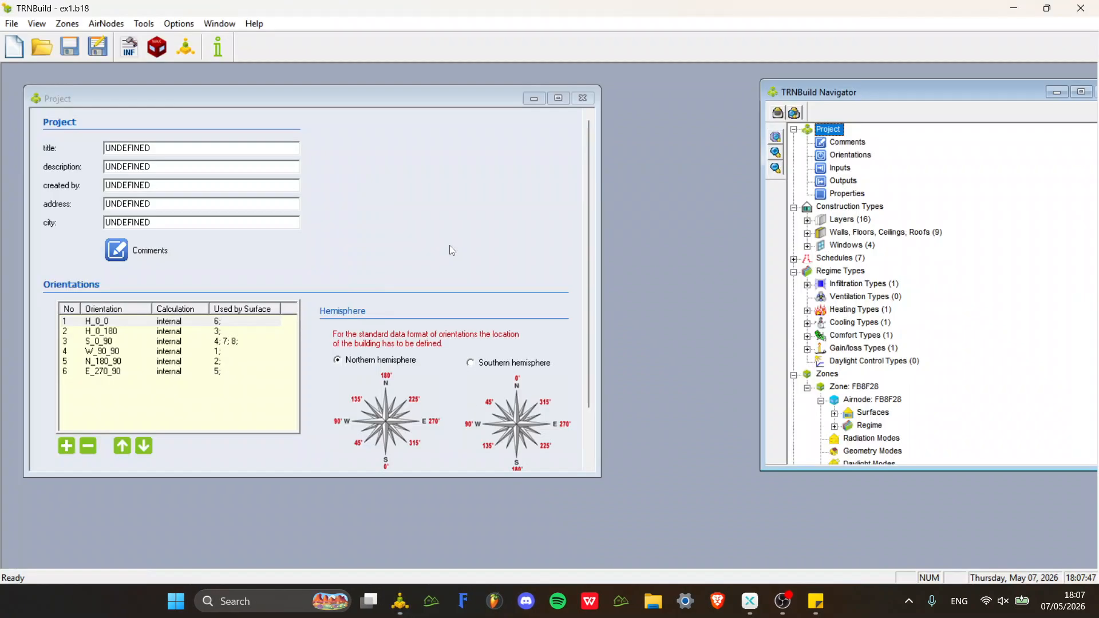
pyautogui.click(867, 387)
pyautogui.doubleClick(868, 390)
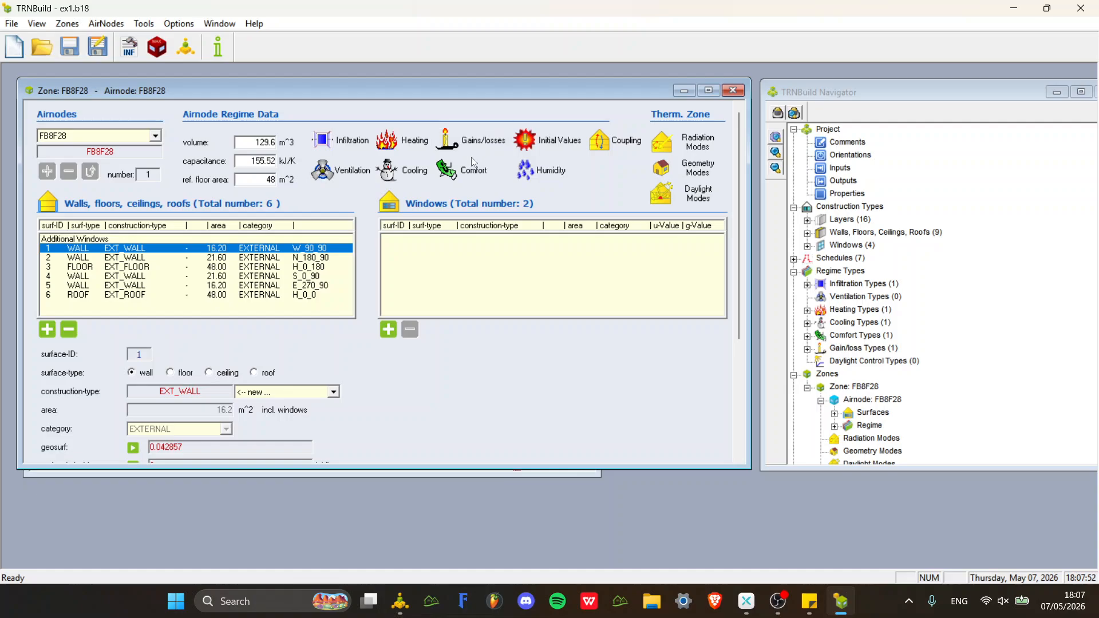
# Set the SHADING input multiplier of the internal shading factor to 0.75 for window 7 on the S_0_90 wall.
pyautogui.click(209, 277)
pyautogui.scroll(-5, 537, 372)
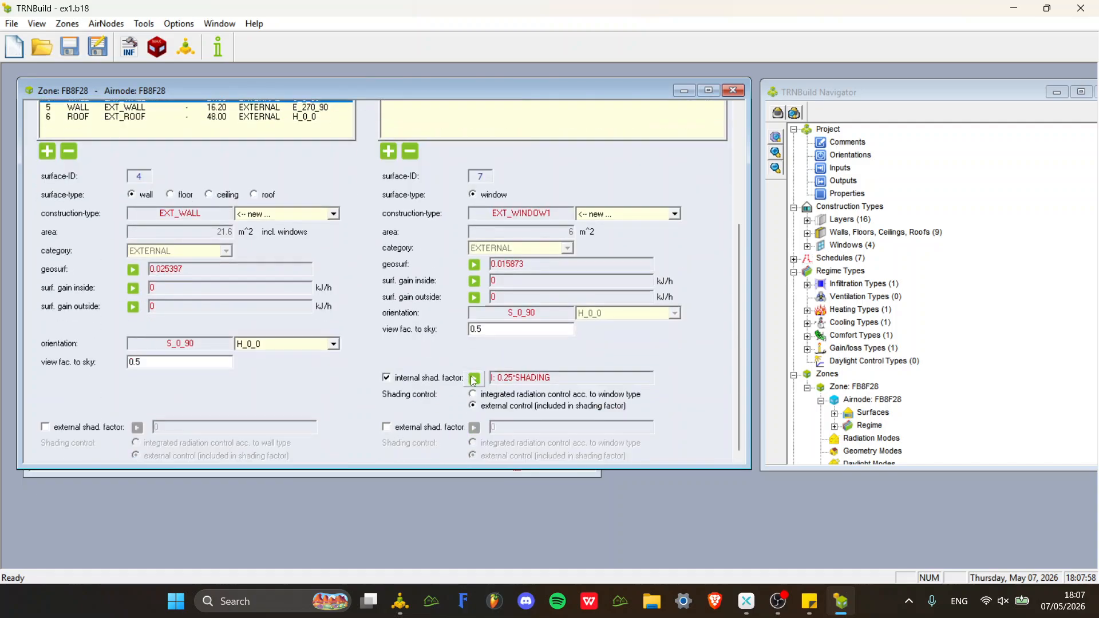
pyautogui.click(473, 378)
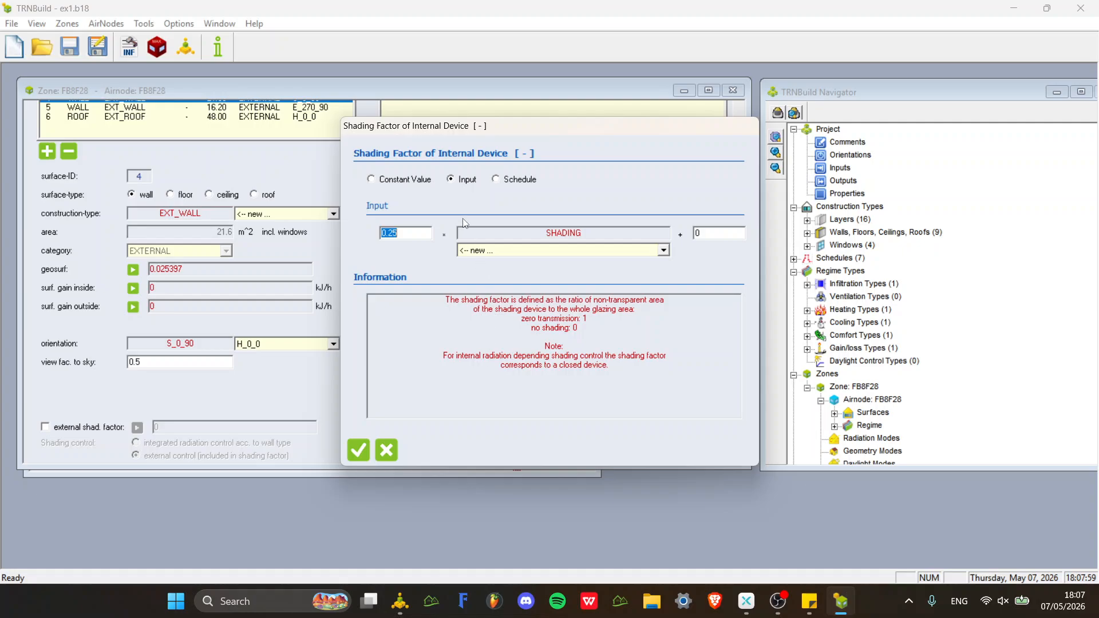
pyautogui.click(394, 233)
pyautogui.press('BackSpace')
pyautogui.write('7')
pyautogui.click(359, 451)
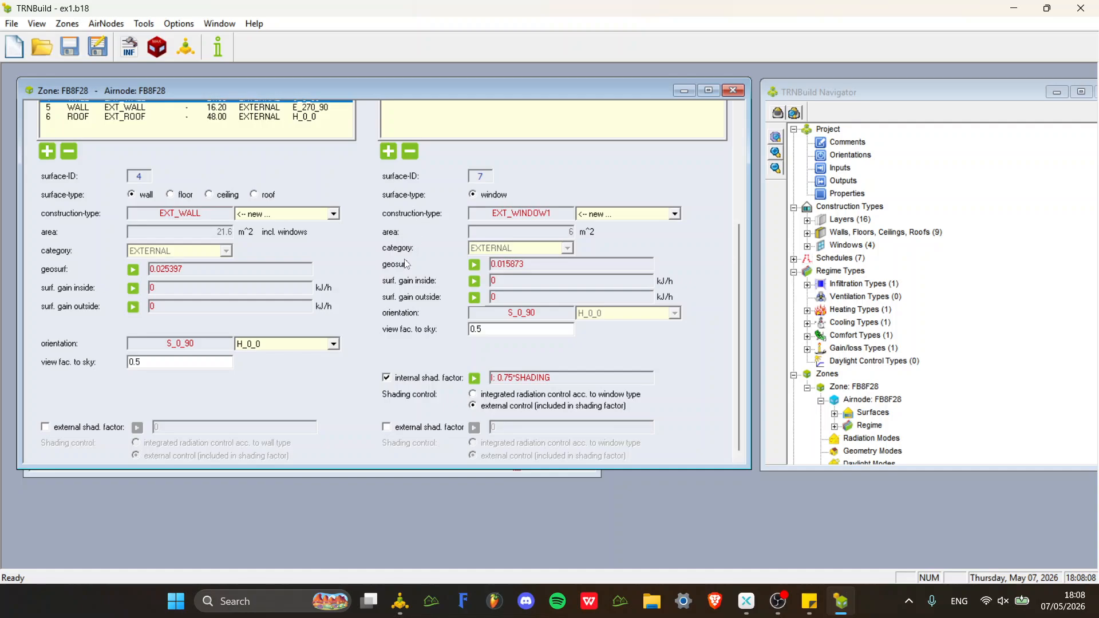
# Set the SHADING input multiplier of the internal shading factor to 0.75 for window 8 on the same wall.
pyautogui.scroll(3, 406, 263)
pyautogui.click(460, 203)
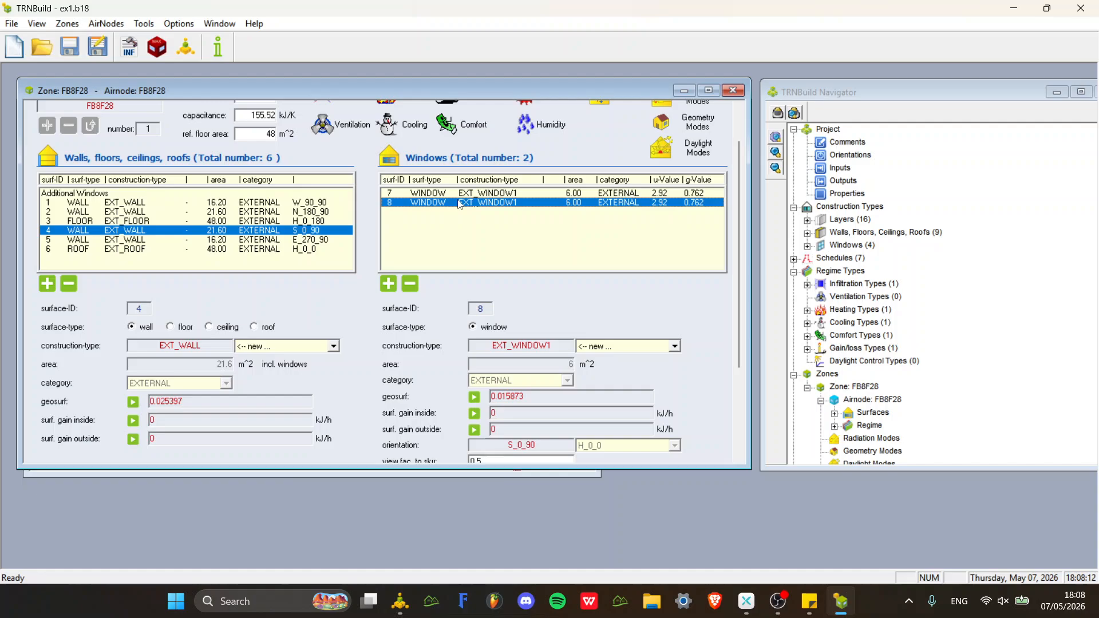
pyautogui.scroll(-3, 430, 285)
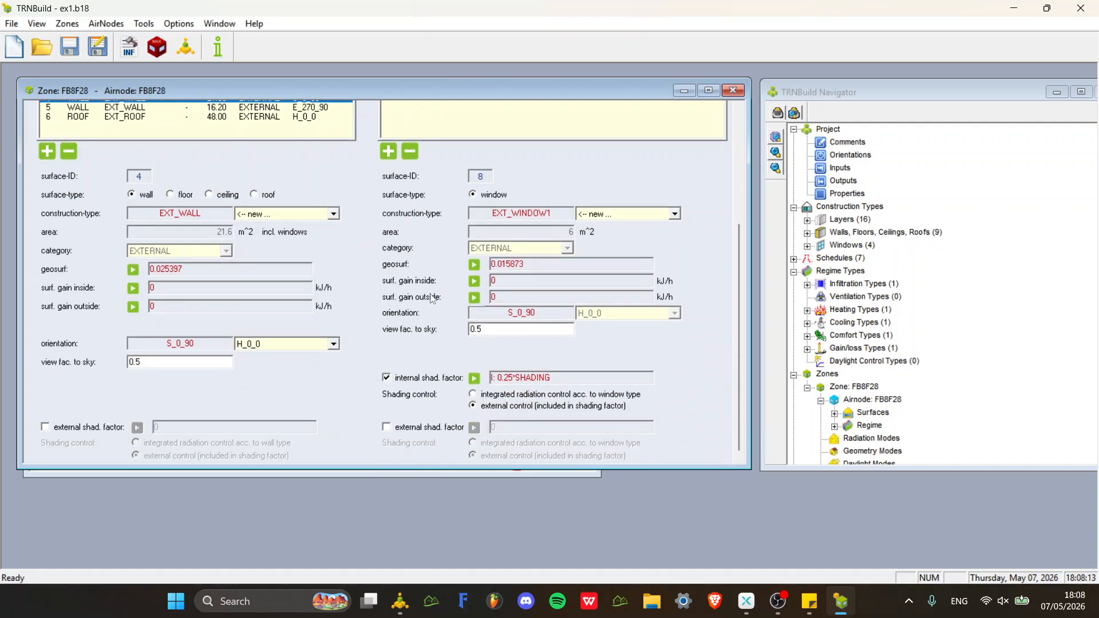
pyautogui.click(474, 379)
pyautogui.write('0.7')
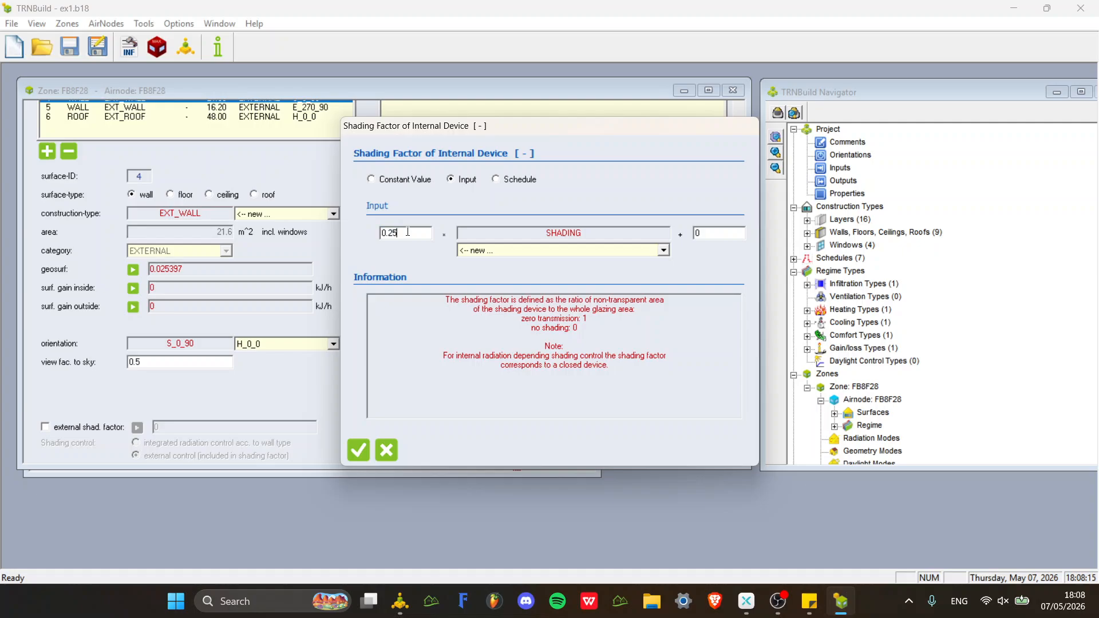
pyautogui.write('5')
pyautogui.click(351, 461)
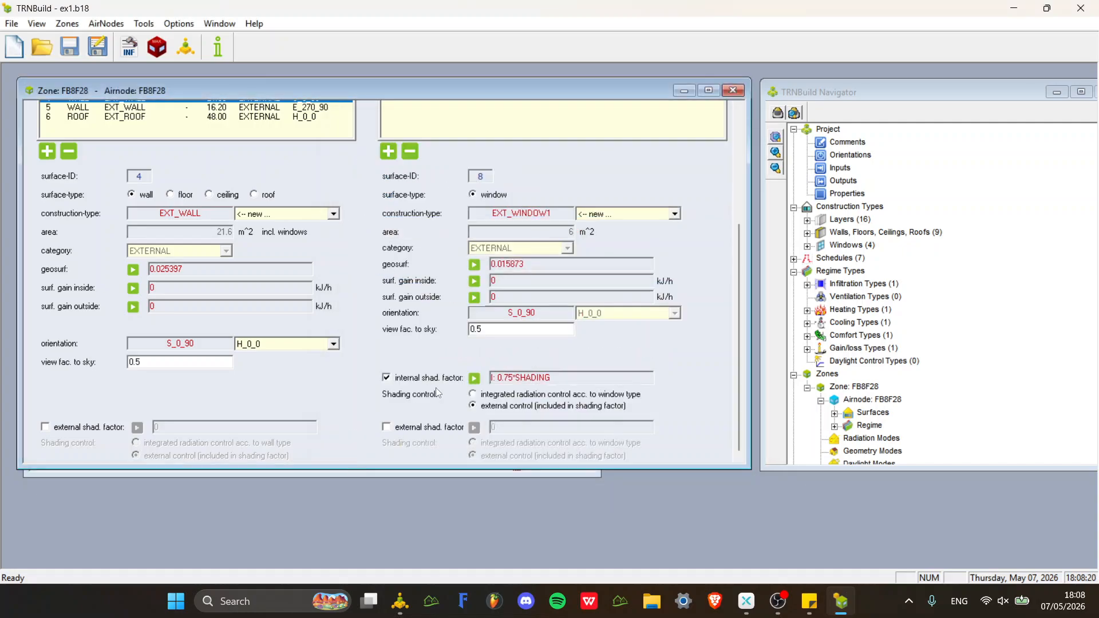
# Close the zone and TRNBuild, saving the changes to ex1.b18, and rerun the simulation, exiting the online plotter when it completes.
pyautogui.scroll(3, 420, 259)
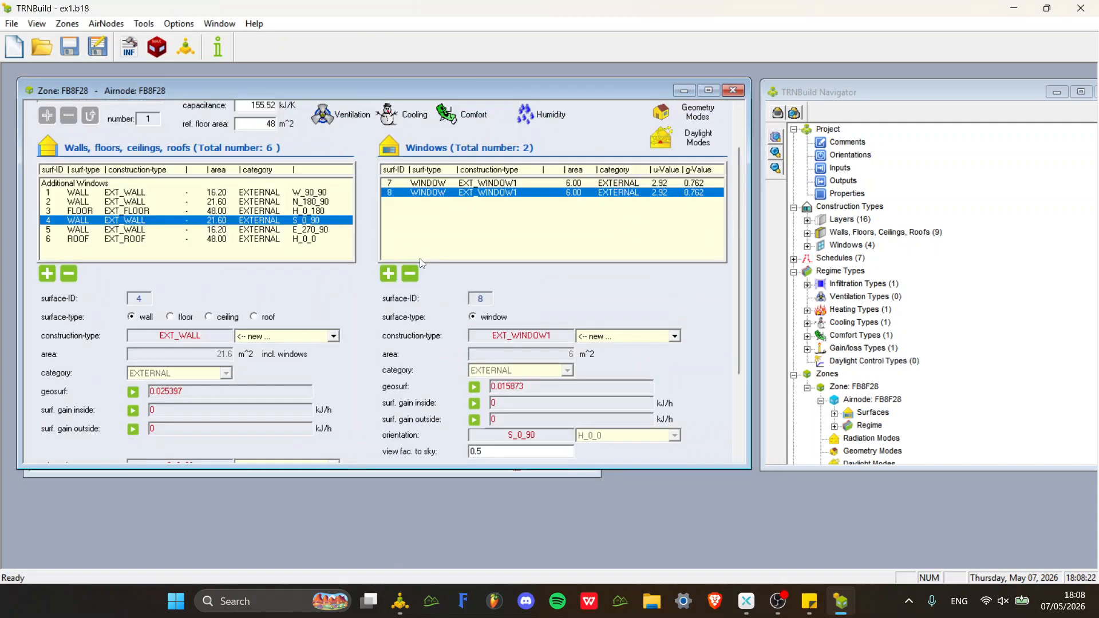
pyautogui.click(738, 91)
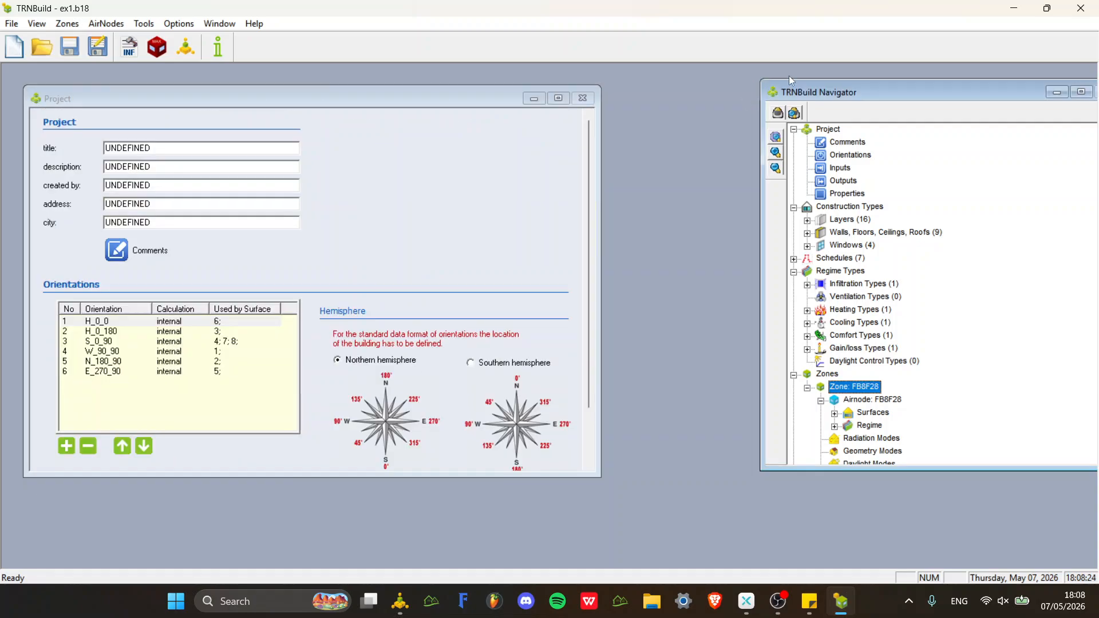
pyautogui.click(1080, 8)
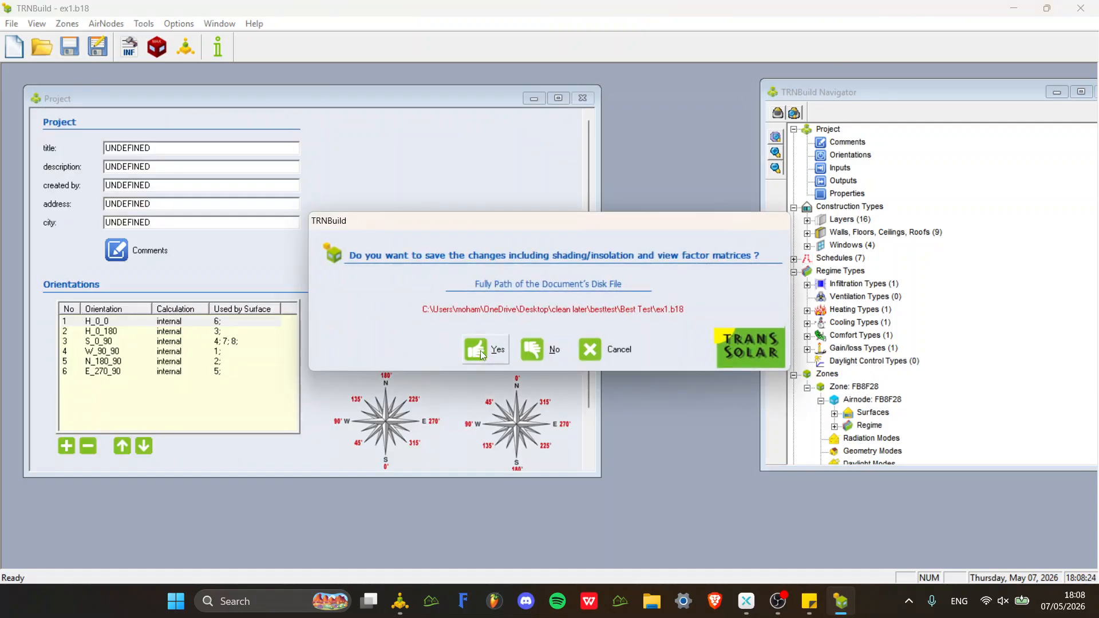
pyautogui.click(480, 350)
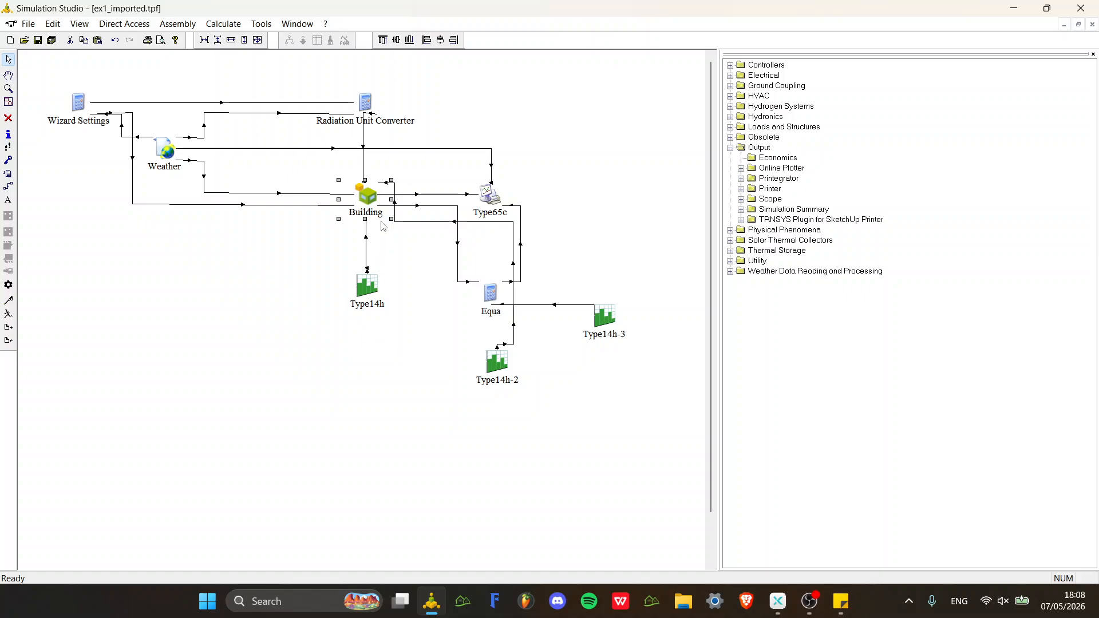
pyautogui.click(8, 313)
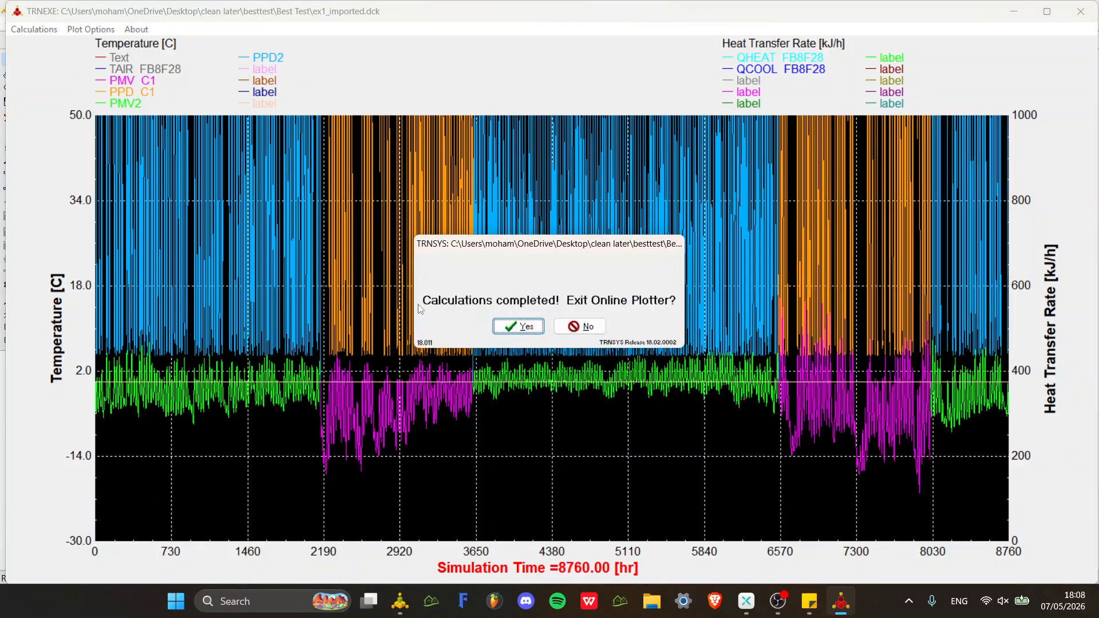
pyautogui.click(517, 328)
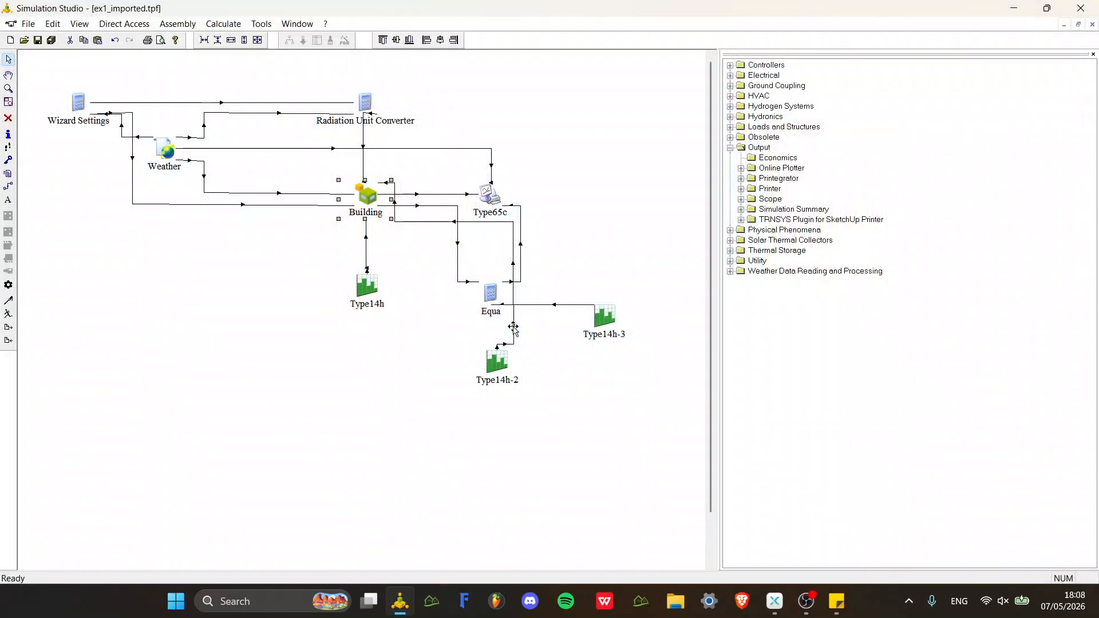
pyautogui.doubleClick(368, 197)
pyautogui.click(451, 189)
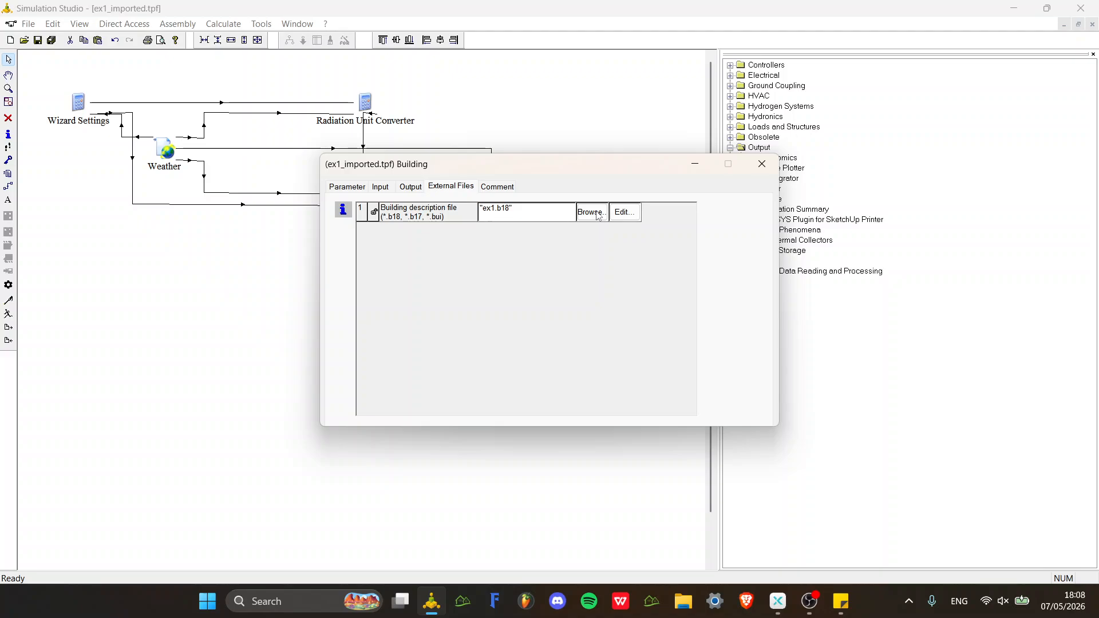
pyautogui.click(761, 172)
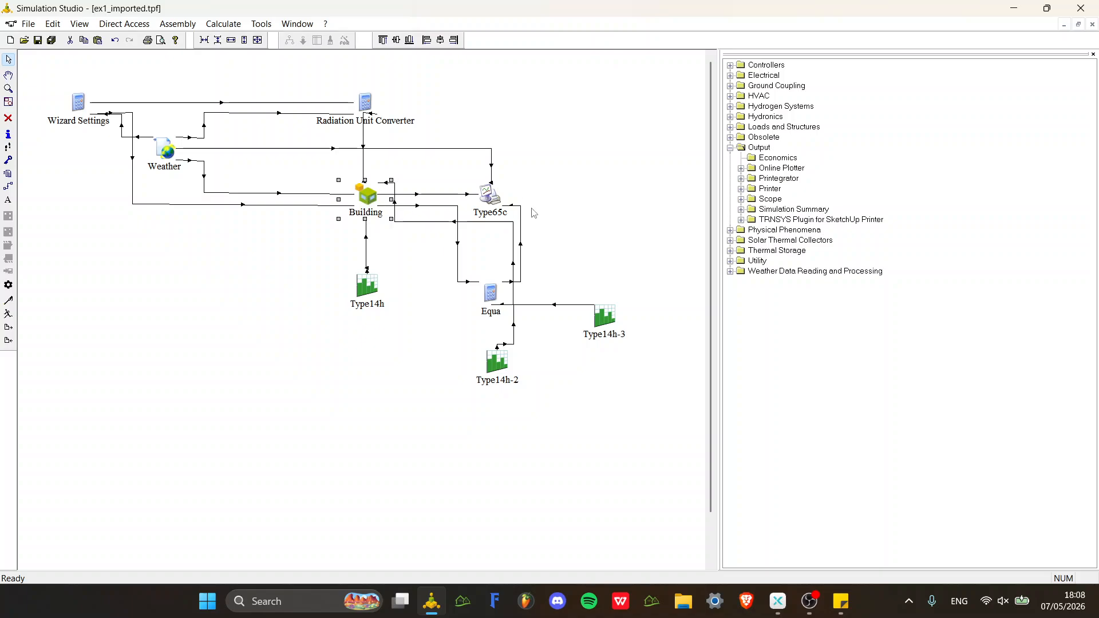
# Open the output file shading.xls from the external files of the Type65c component.
pyautogui.doubleClick(496, 201)
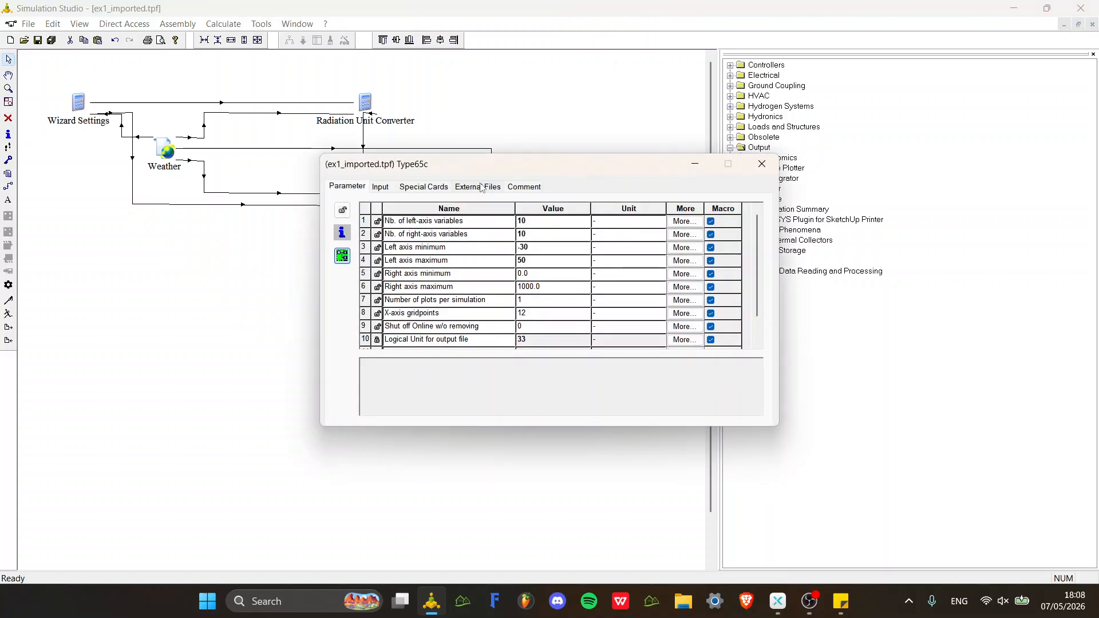
pyautogui.click(481, 190)
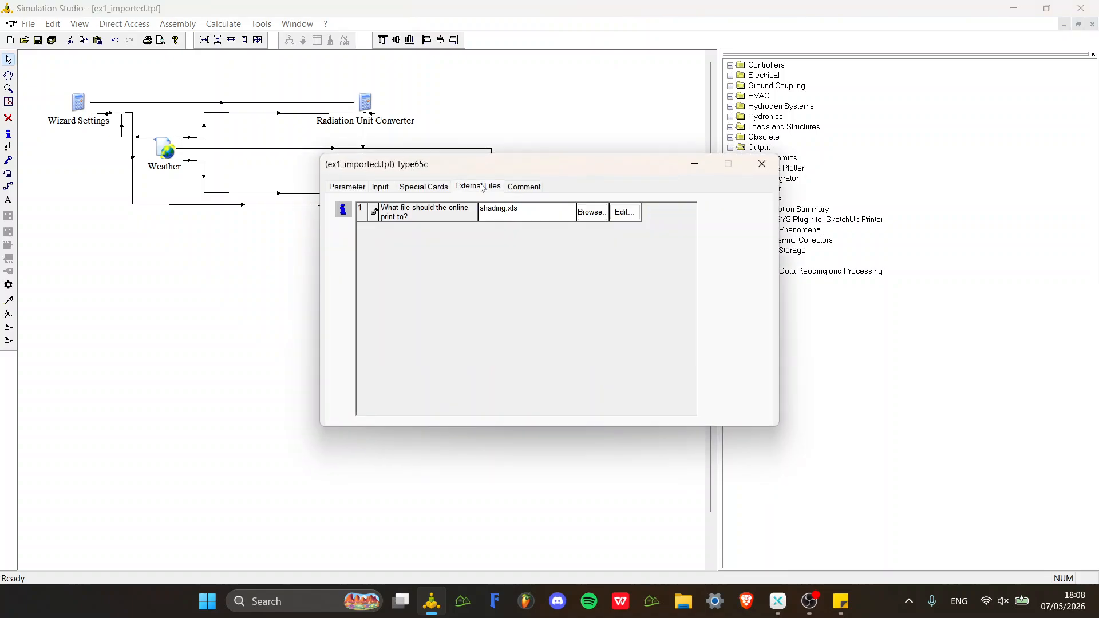
pyautogui.click(593, 214)
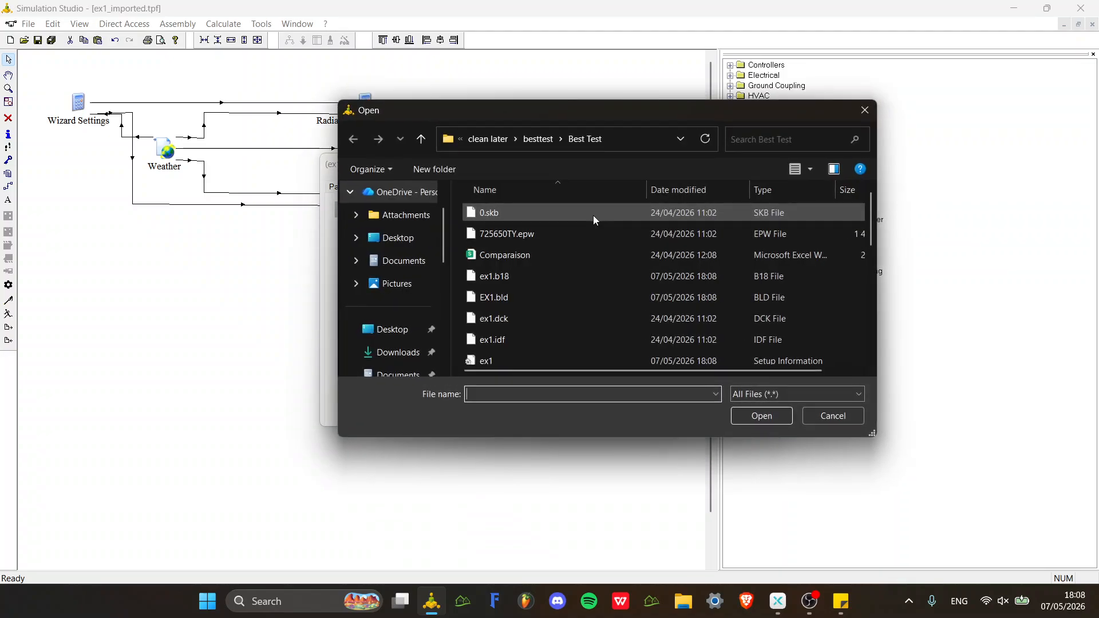
pyautogui.click(843, 417)
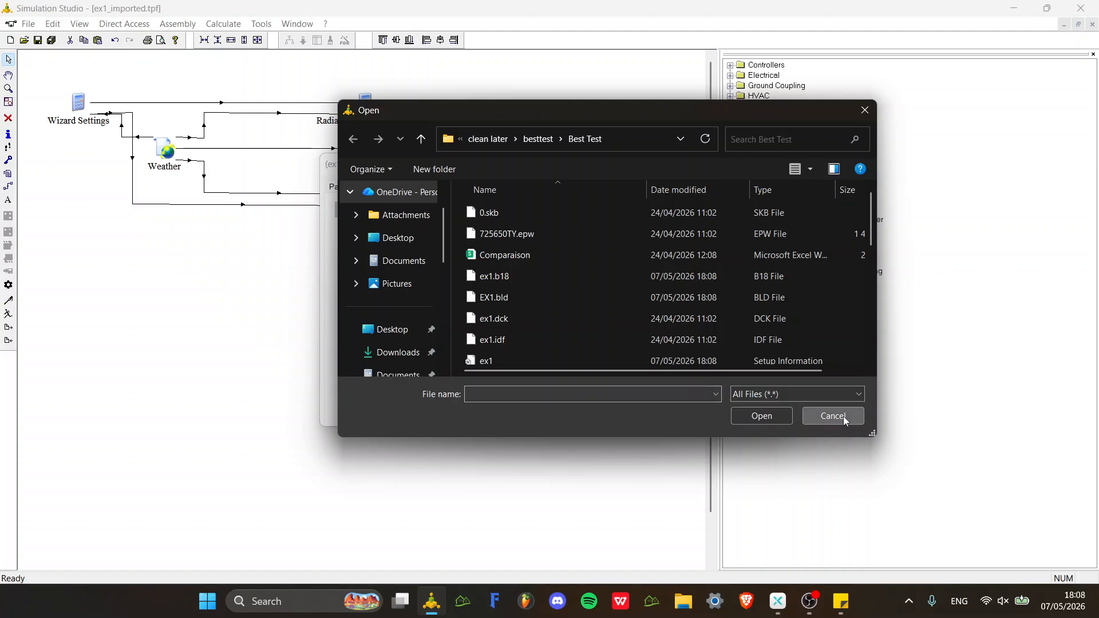
pyautogui.click(624, 212)
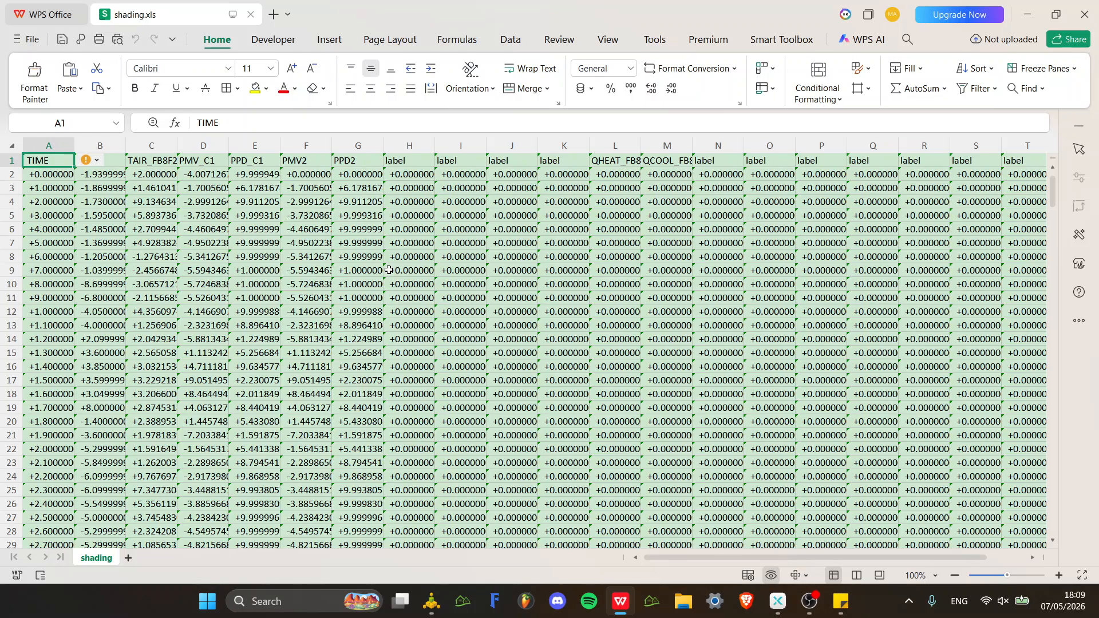
# Replace every period with a comma throughout the whole shading sheet.
pyautogui.click(17, 147)
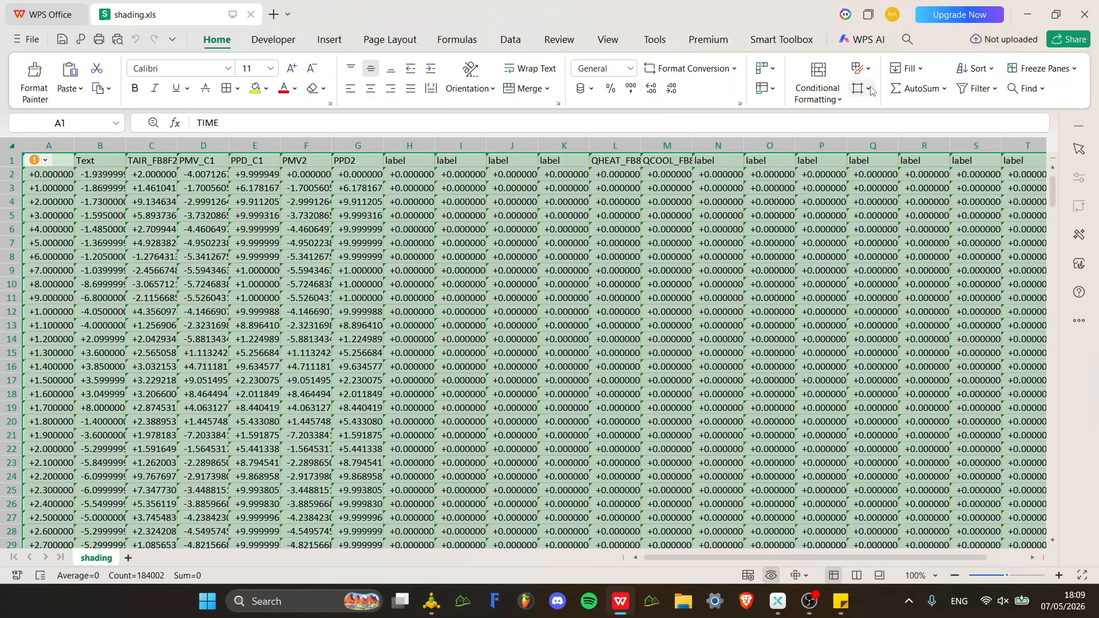
pyautogui.click(1026, 88)
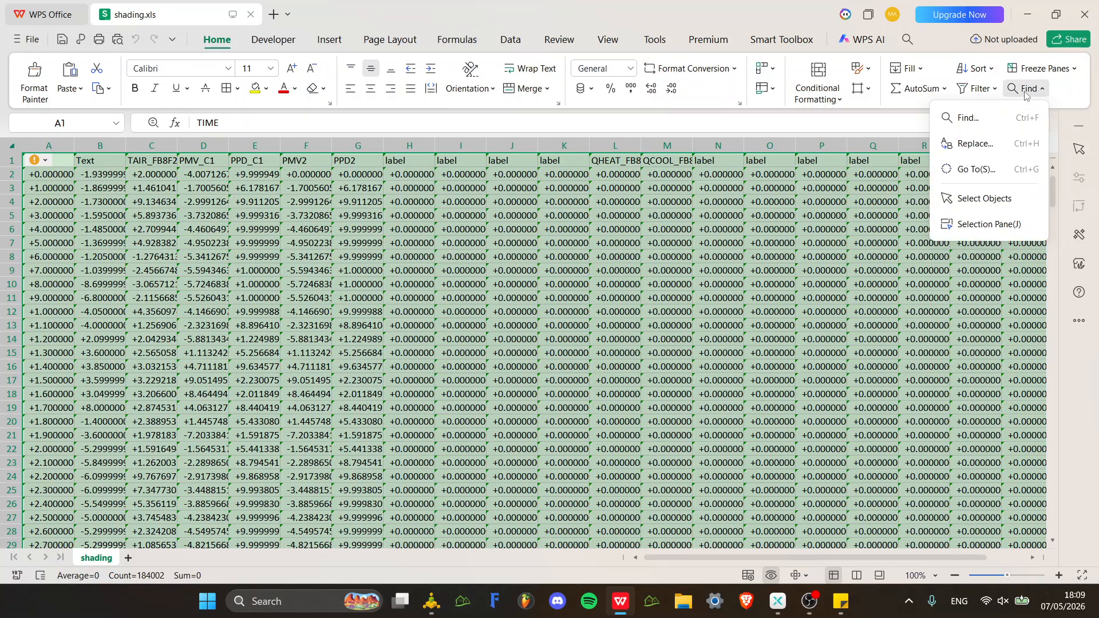
pyautogui.click(976, 144)
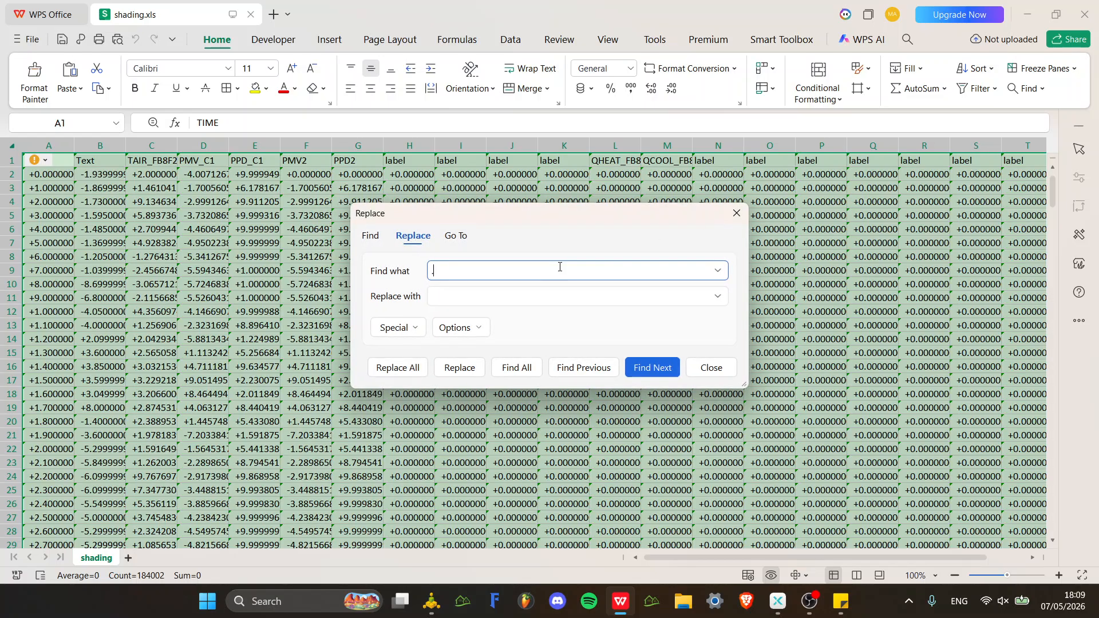
pyautogui.write('.')
pyautogui.click(547, 294)
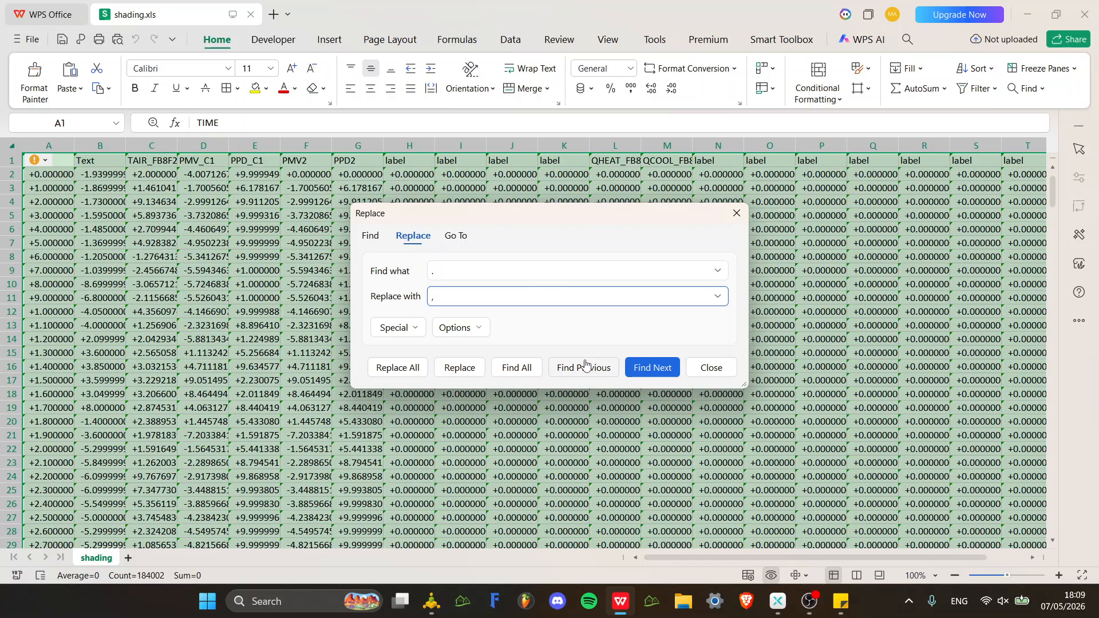
pyautogui.click(404, 372)
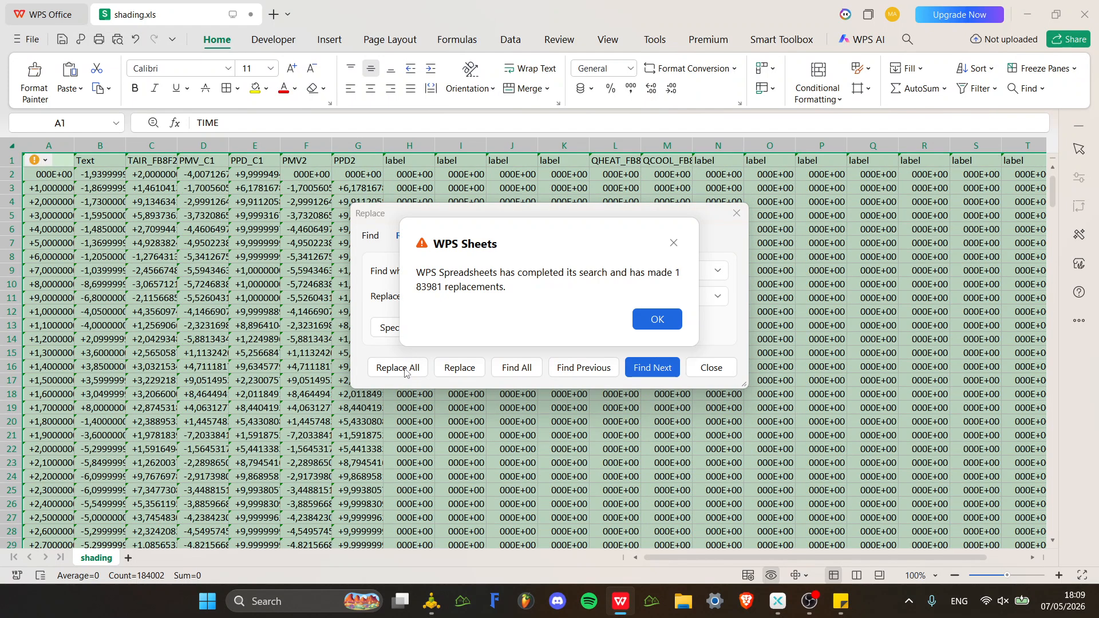
pyautogui.click(664, 325)
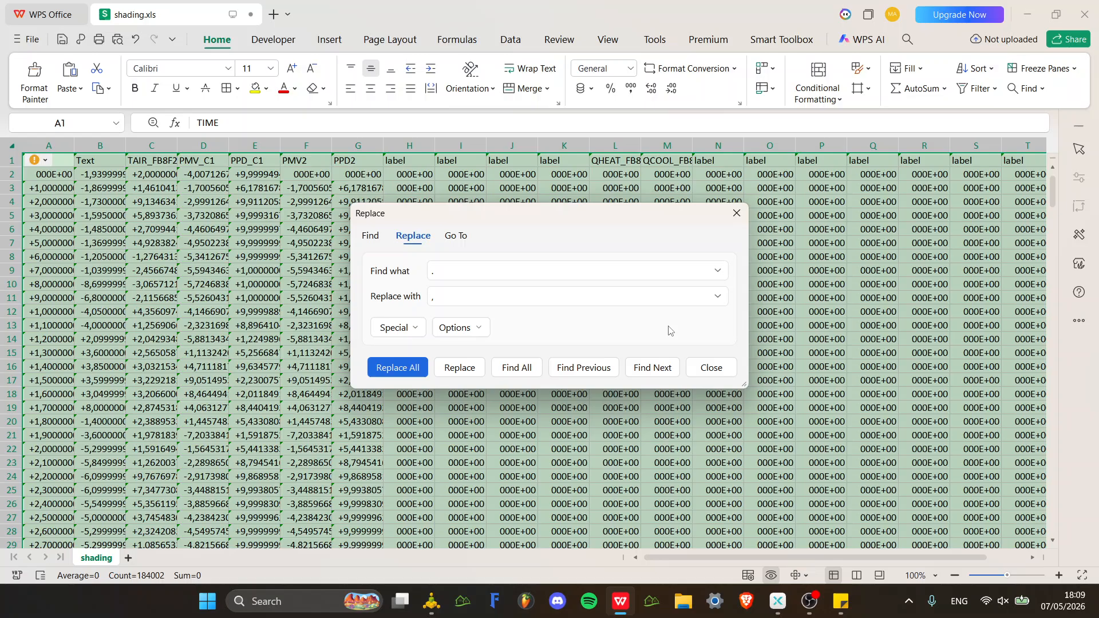
pyautogui.click(711, 370)
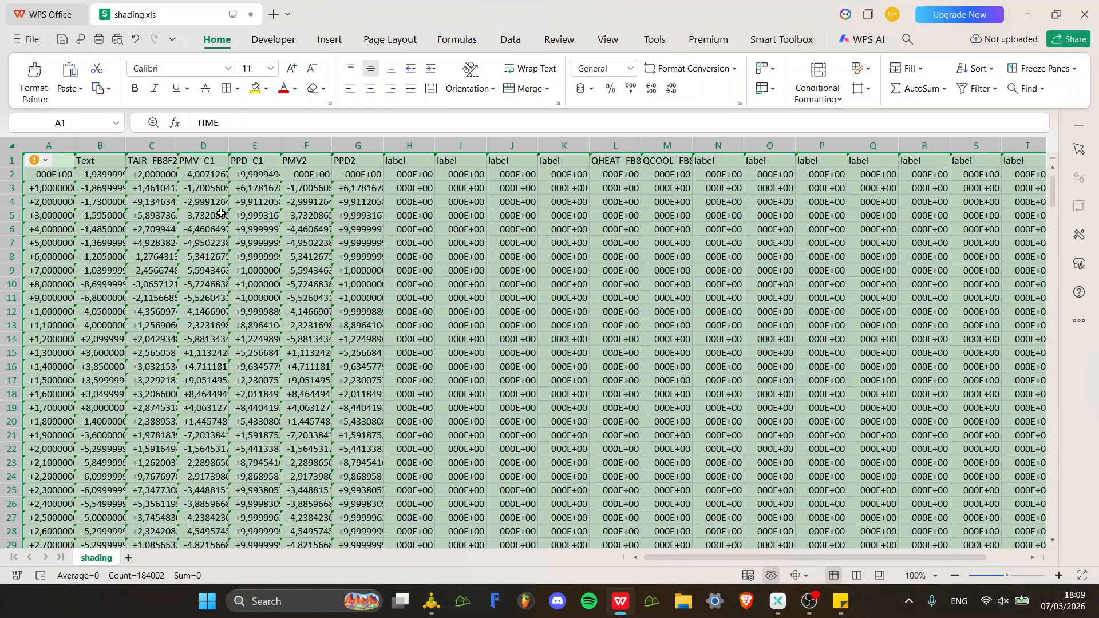
# Enter a MIN formula over C2:C8762 in cell C8764, below the air temperature column.
pyautogui.click(158, 178)
pyautogui.hotkey('ctrl', 'Down')
pyautogui.press('Down')
pyautogui.press('Down')
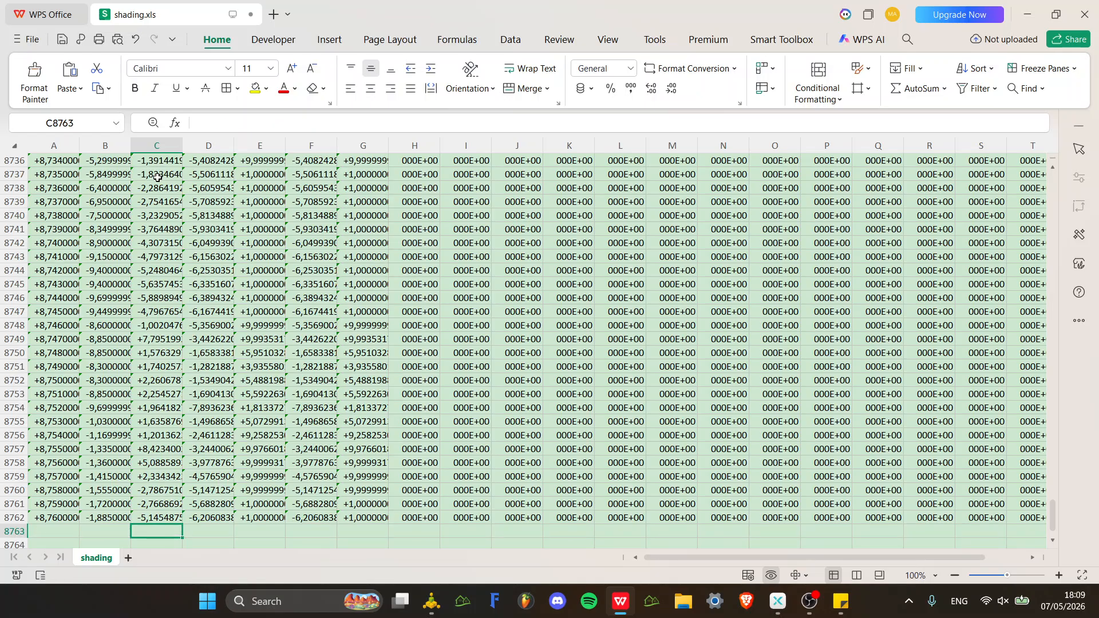
pyautogui.write('=')
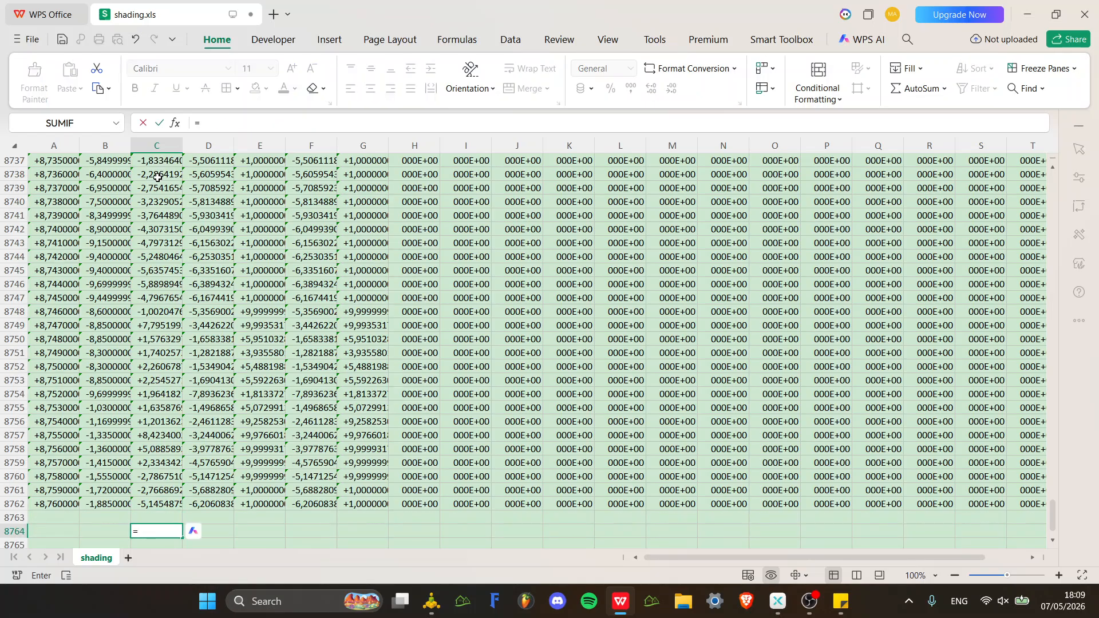
pyautogui.write('min')
pyautogui.press('Tab')
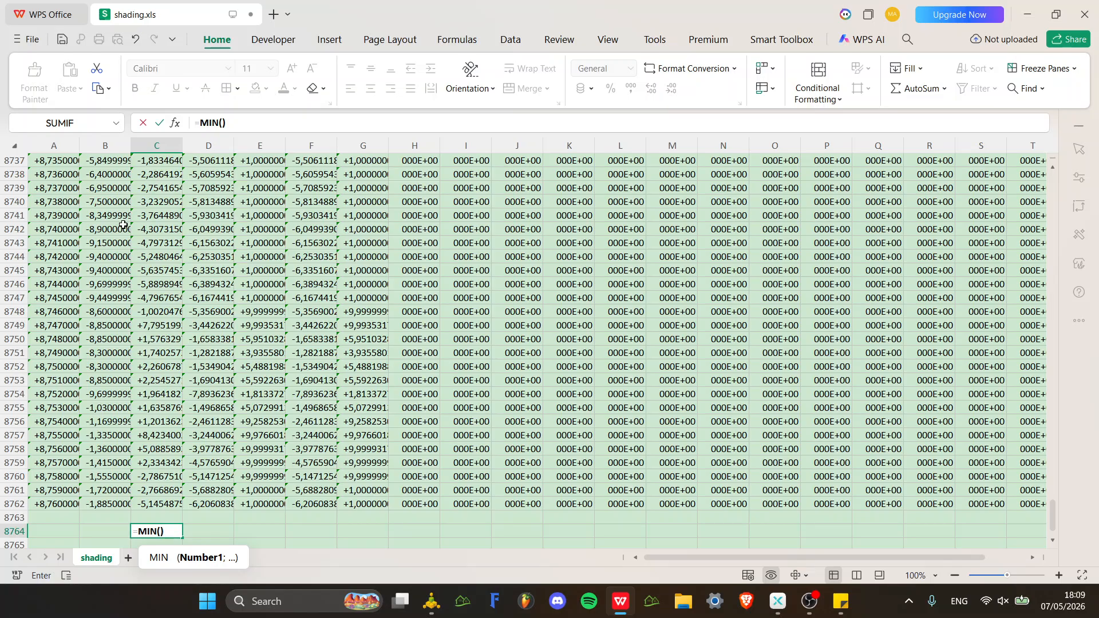
pyautogui.click(158, 509)
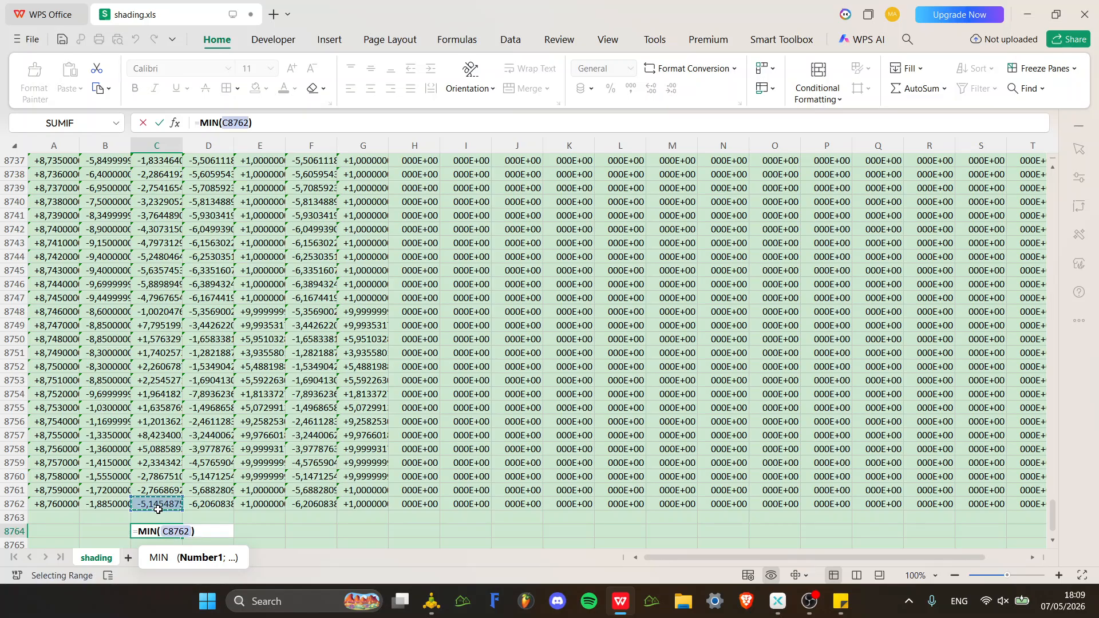
pyautogui.hotkey('ctrl', 'shift', 'Up')
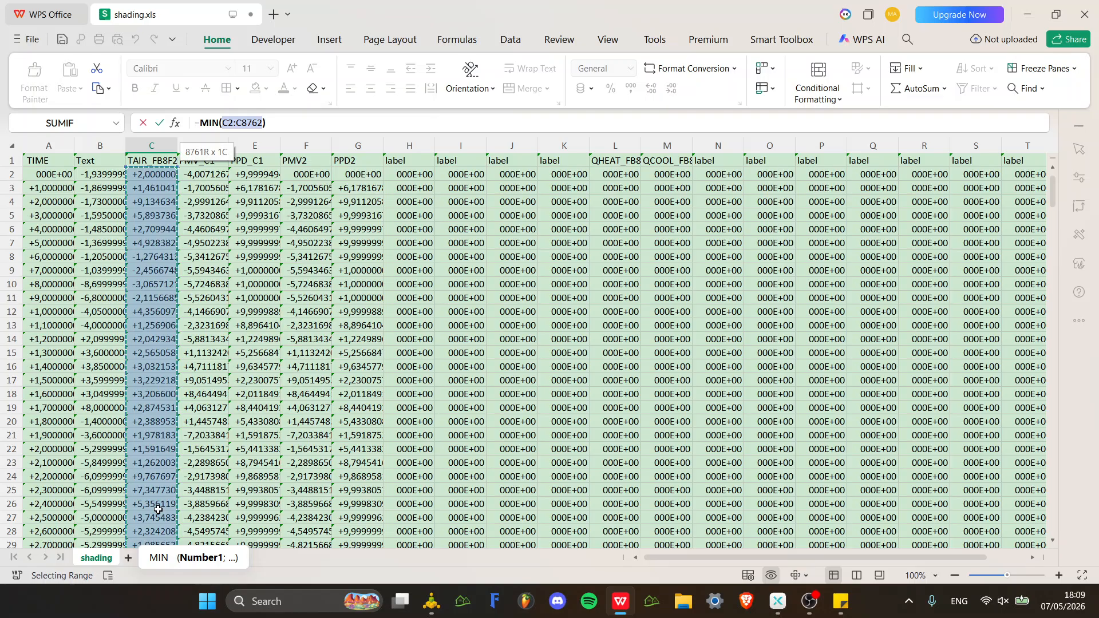
pyautogui.press('Return')
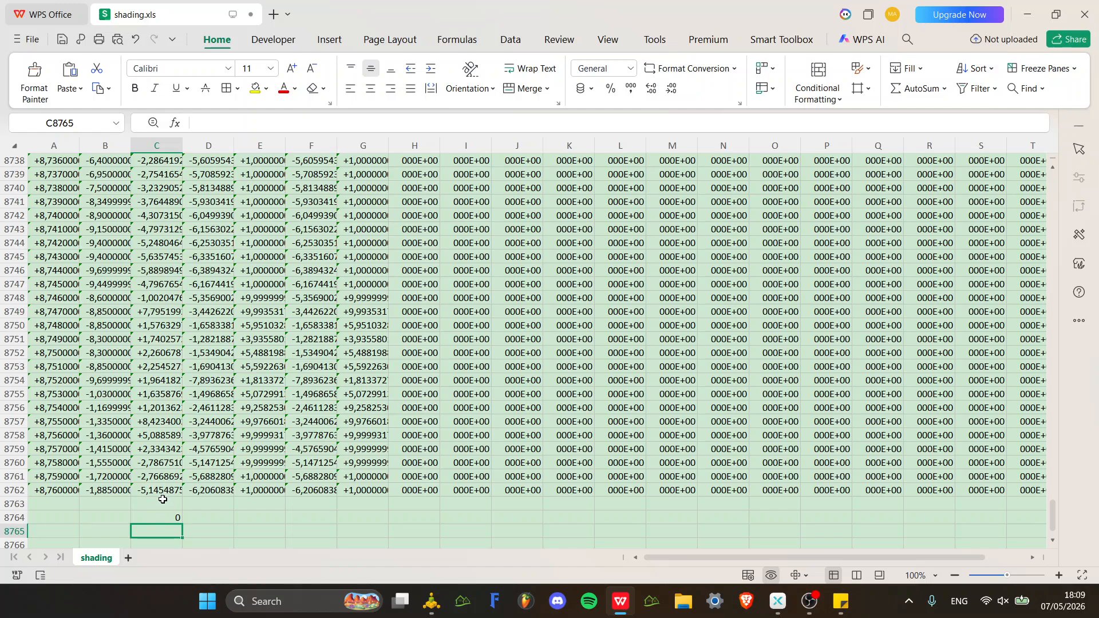
# Change the formula in C8764 to a SUM over the same air temperature range.
pyautogui.doubleClick(158, 521)
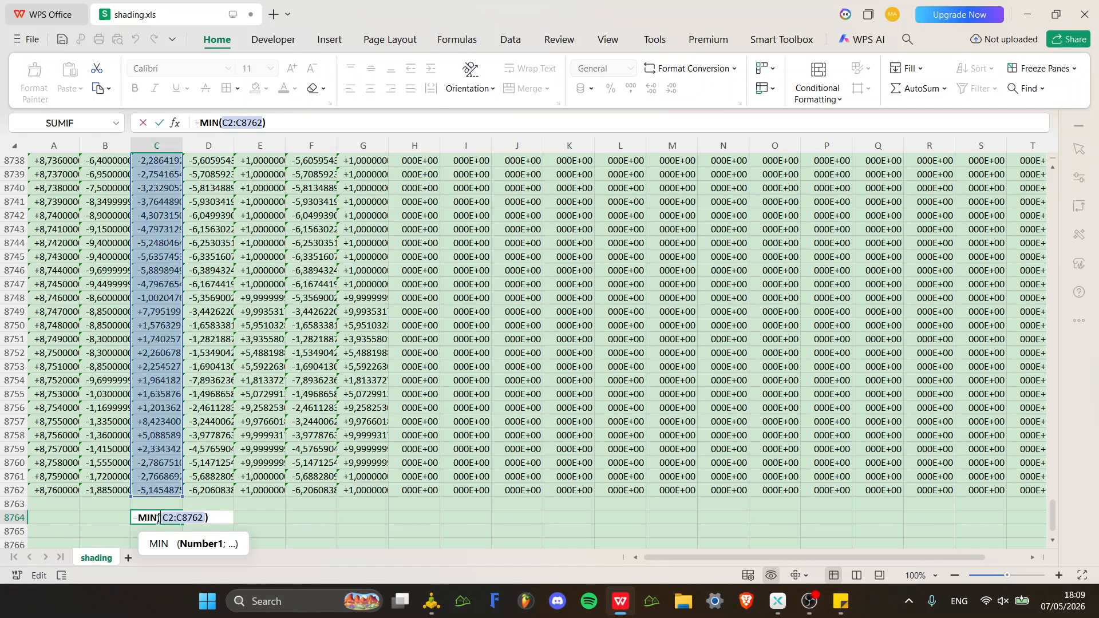
pyautogui.press('BackSpace')
pyautogui.press('BackSpace')
pyautogui.press('BackSpace')
pyautogui.write('su')
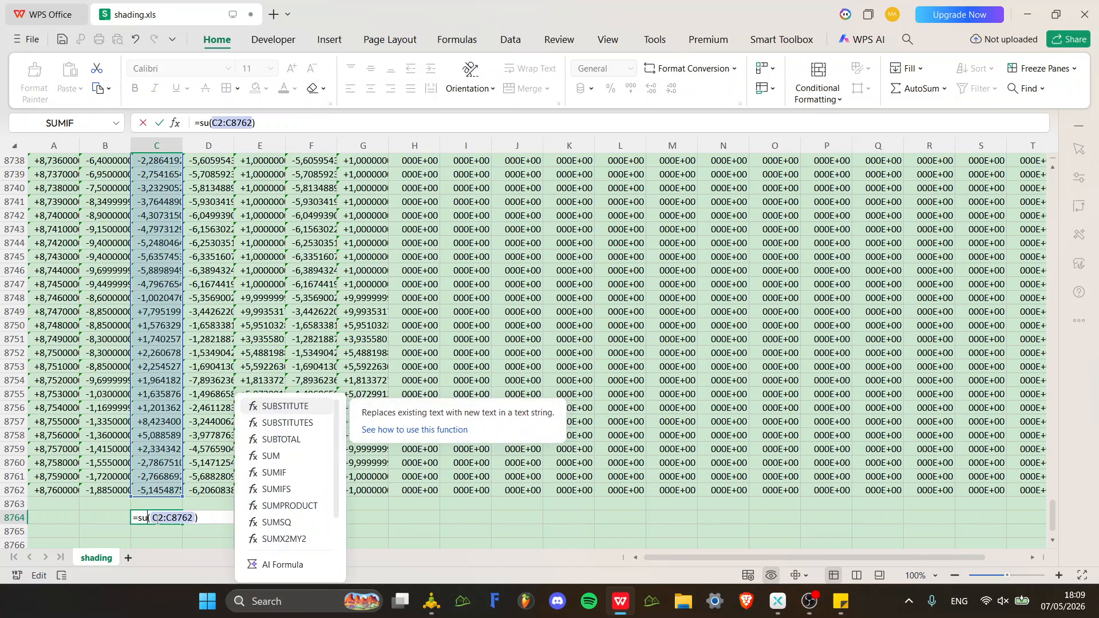
pyautogui.write('m')
pyautogui.press('Return')
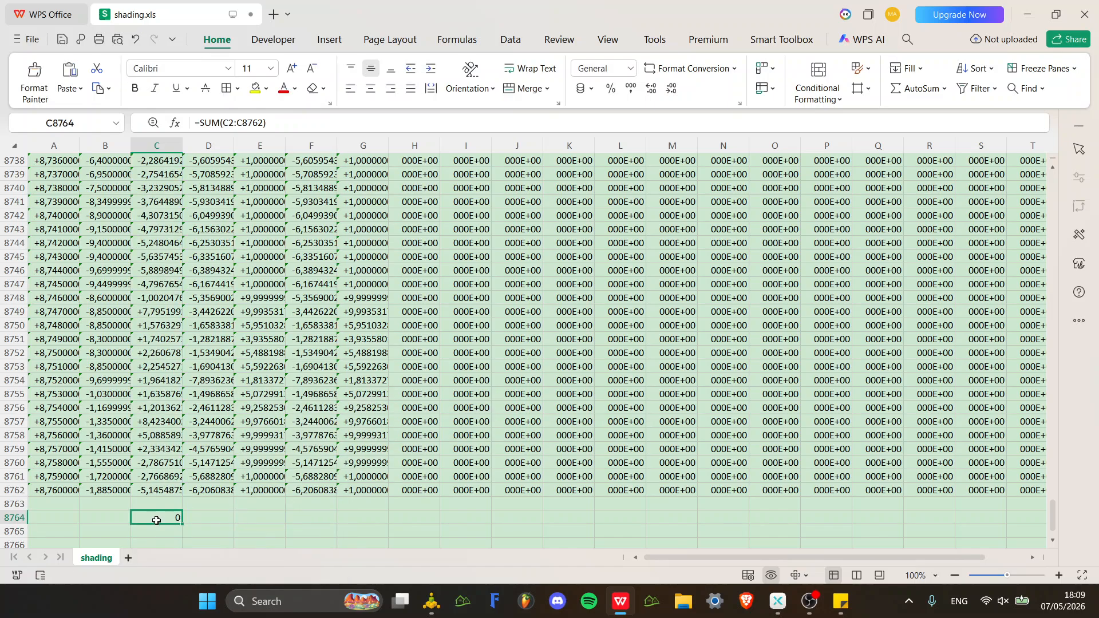
# Replace the SUM function in C8764 with AVERAGE over C2:C8762.
pyautogui.doubleClick(156, 520)
pyautogui.doubleClick(160, 517)
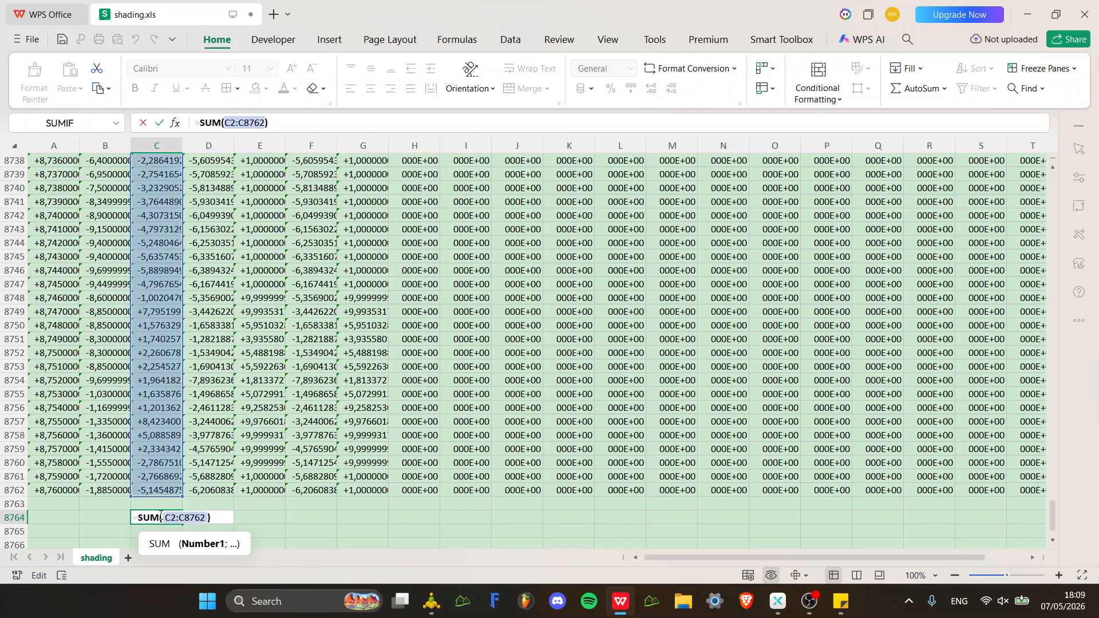
pyautogui.press('BackSpace')
pyautogui.press('BackSpace')
pyautogui.press('BackSpace')
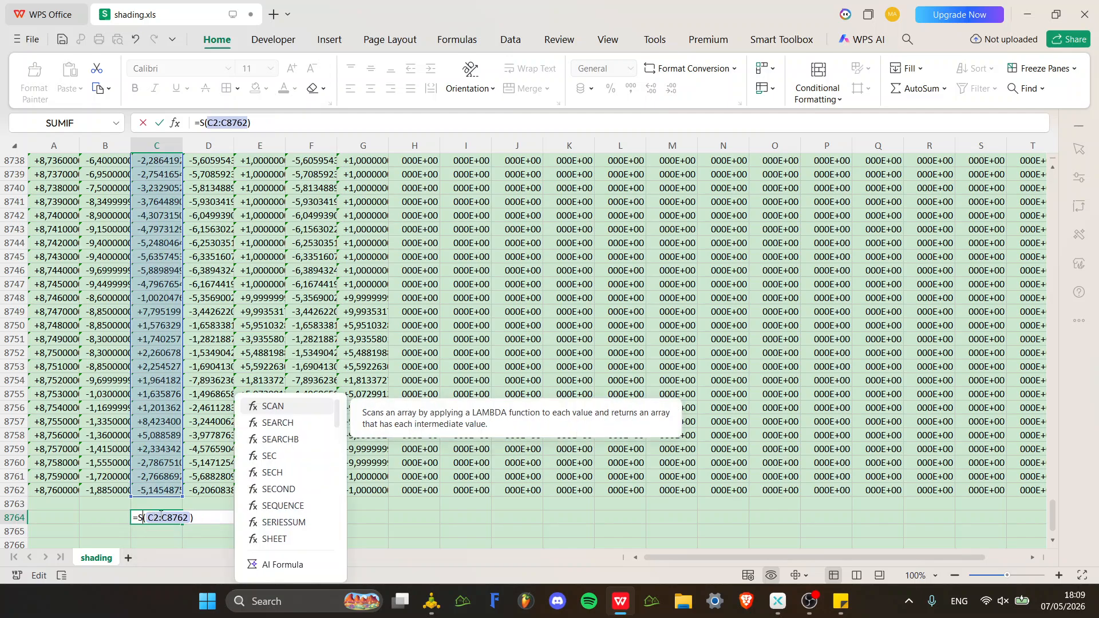
pyautogui.write('av')
pyautogui.press('Down')
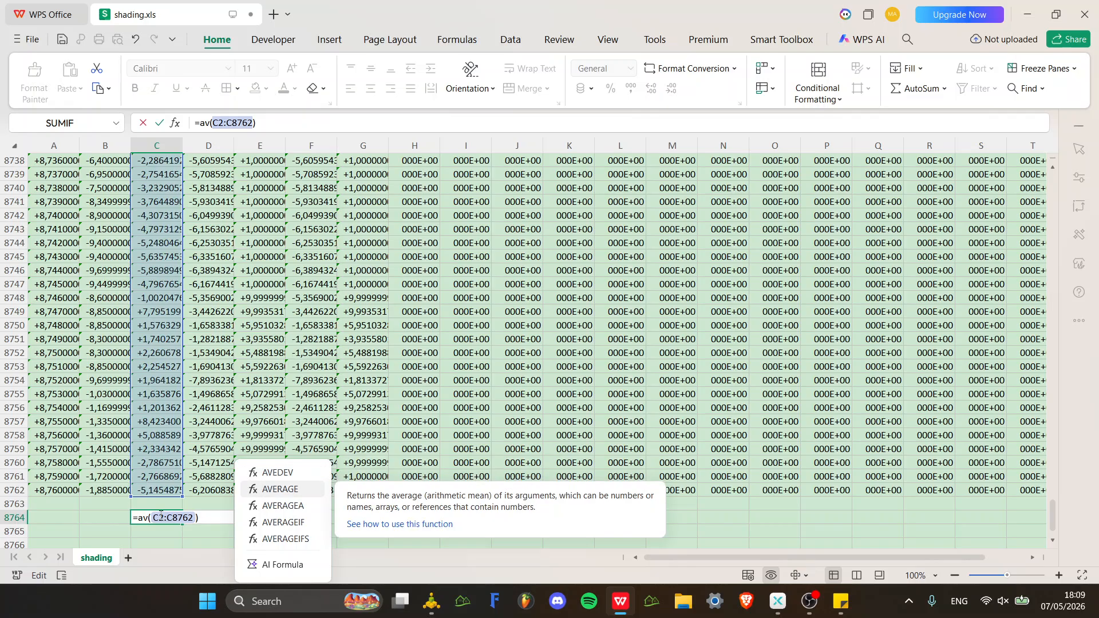
pyautogui.press('Tab')
pyautogui.press('Return')
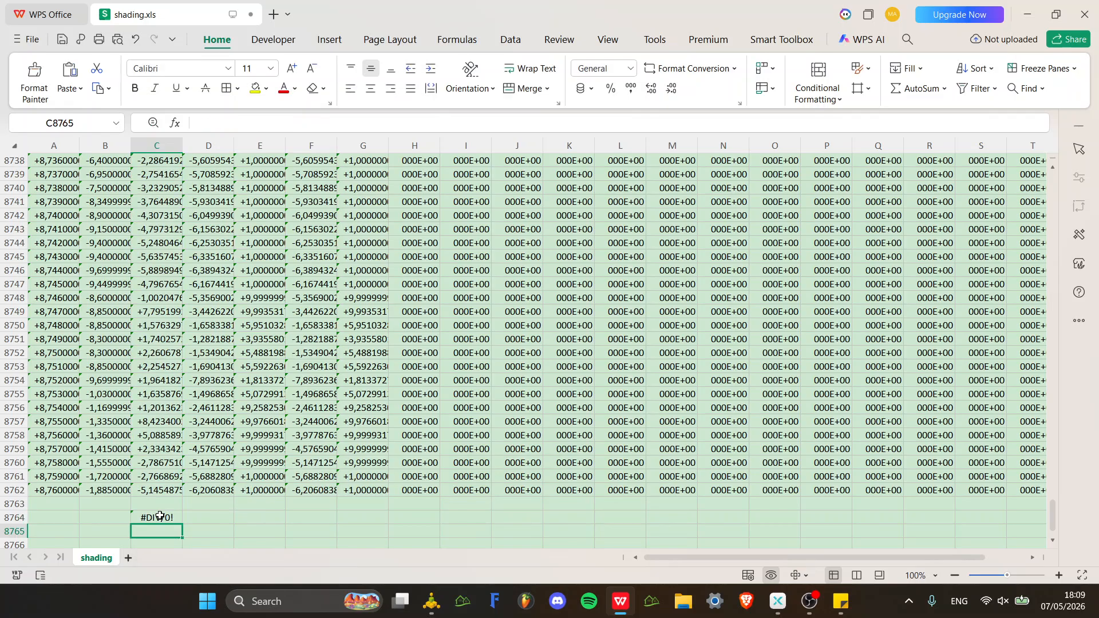
# Close shading.xls without saving its changes, and close the Type65c window and Simulation Studio.
pyautogui.scroll(16, 160, 517)
pyautogui.click(1085, 15)
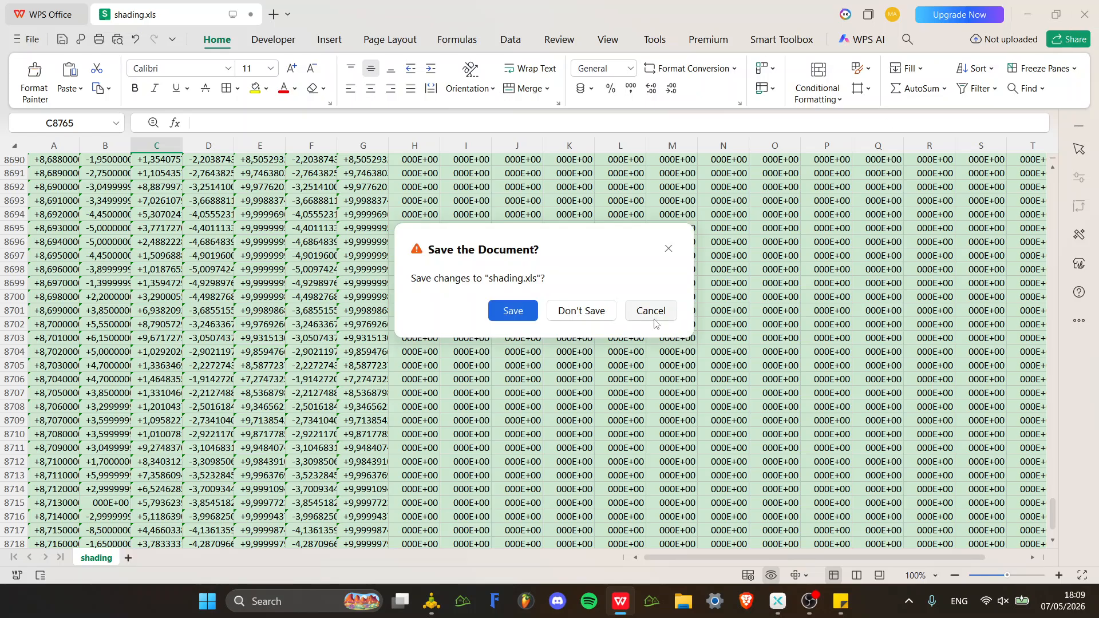
pyautogui.click(569, 320)
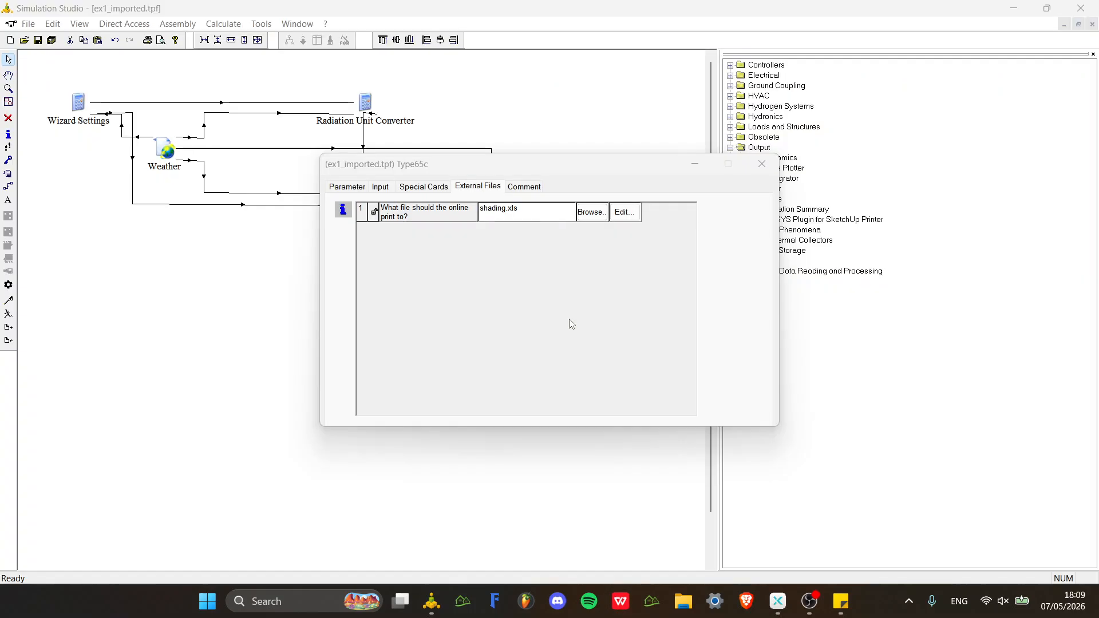
pyautogui.click(767, 169)
pyautogui.click(1082, 8)
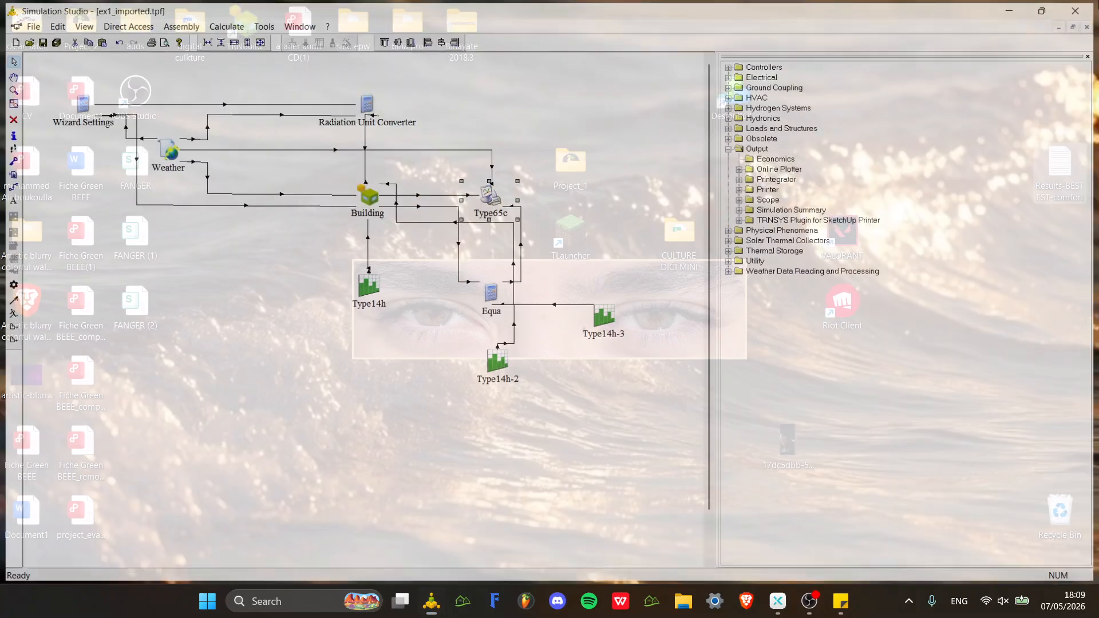
pyautogui.click(782, 602)
pyautogui.click(816, 606)
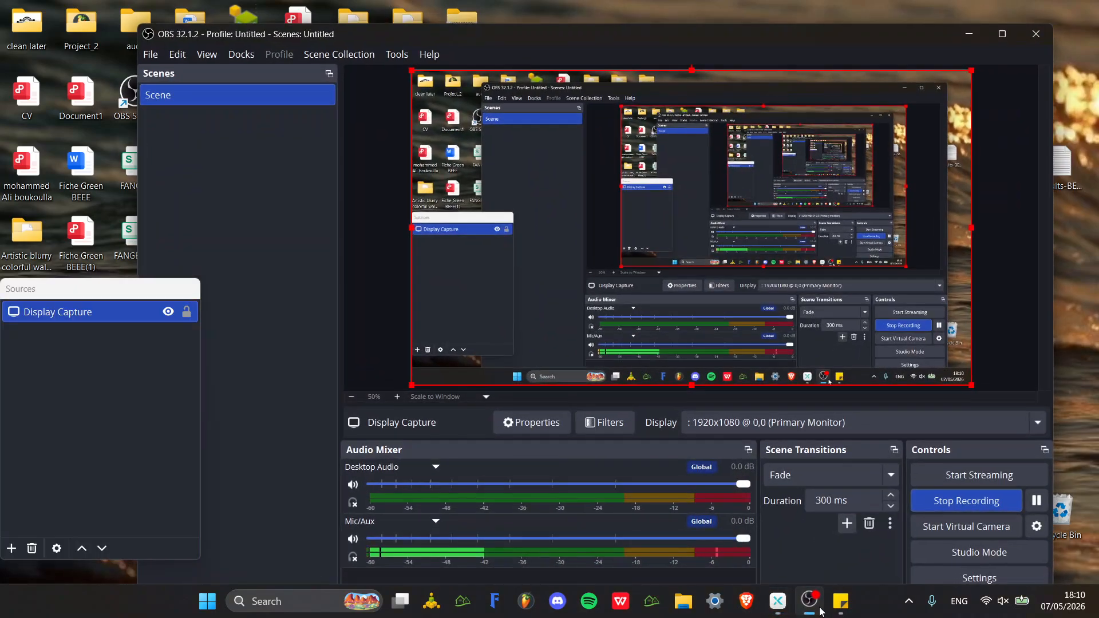
# Restart Simulation Studio in a full-screen window and open the project ex1_imported.tpf from the Best Test folder.
pyautogui.click(431, 602)
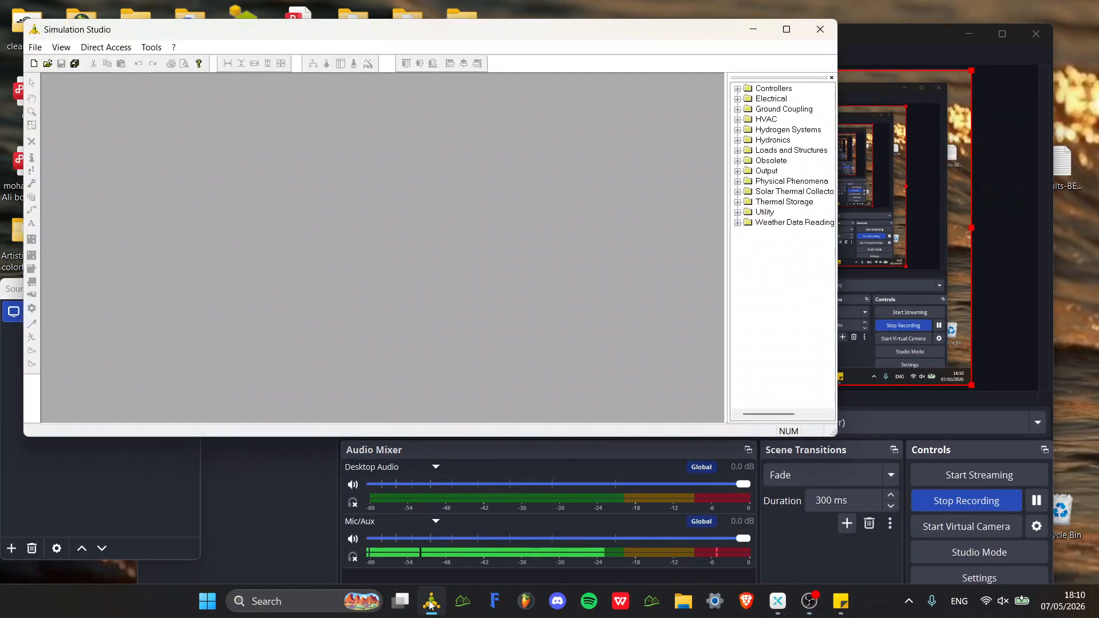
pyautogui.click(795, 30)
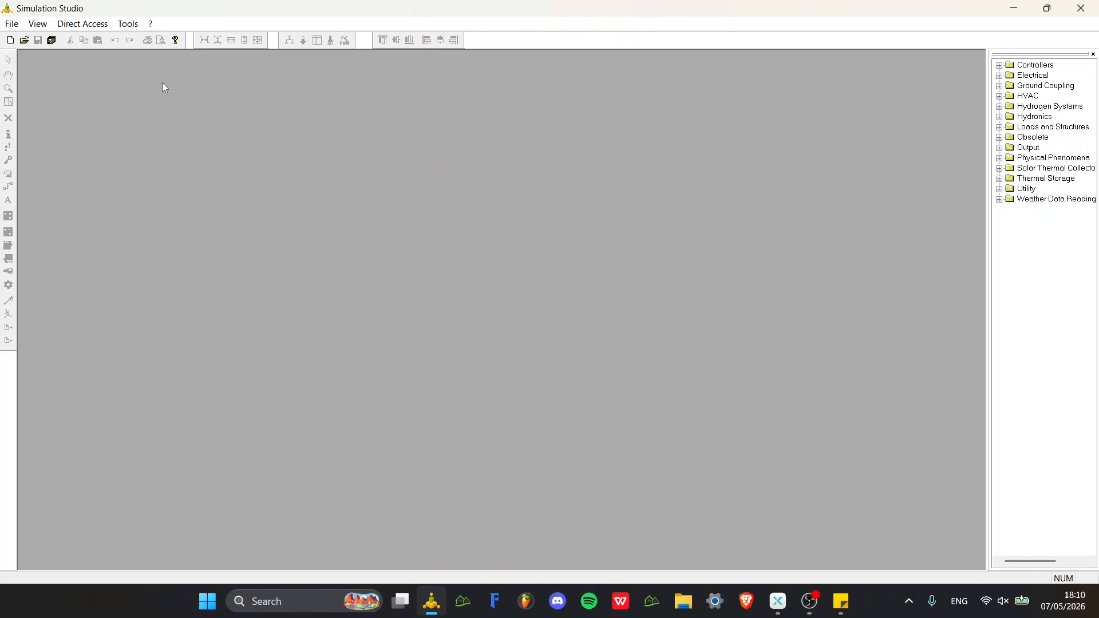
pyautogui.click(13, 24)
pyautogui.click(57, 59)
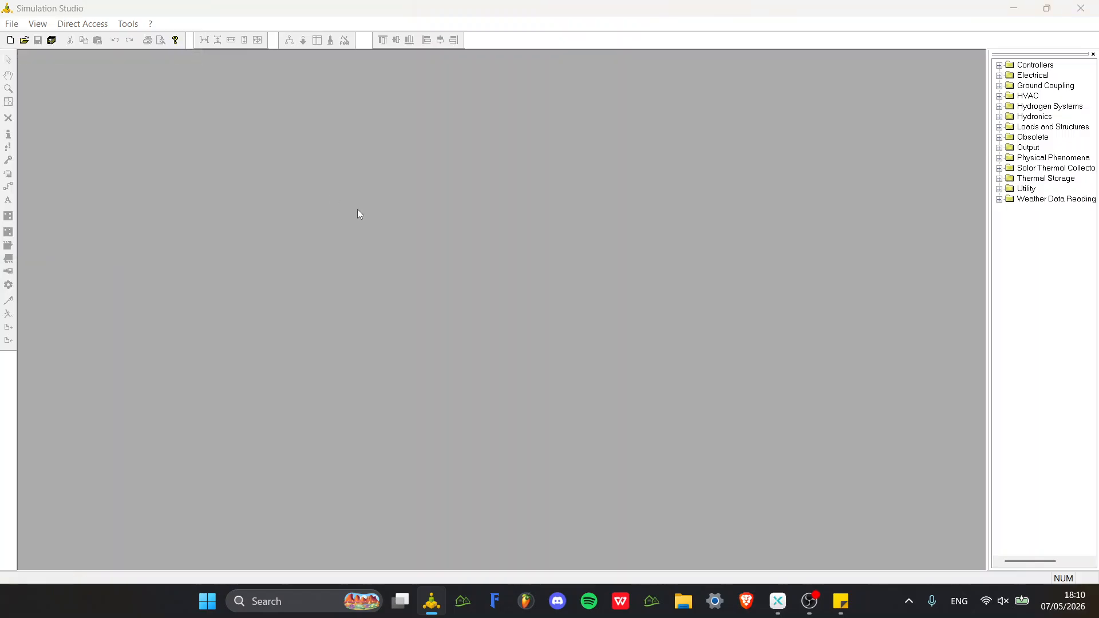
pyautogui.doubleClick(282, 144)
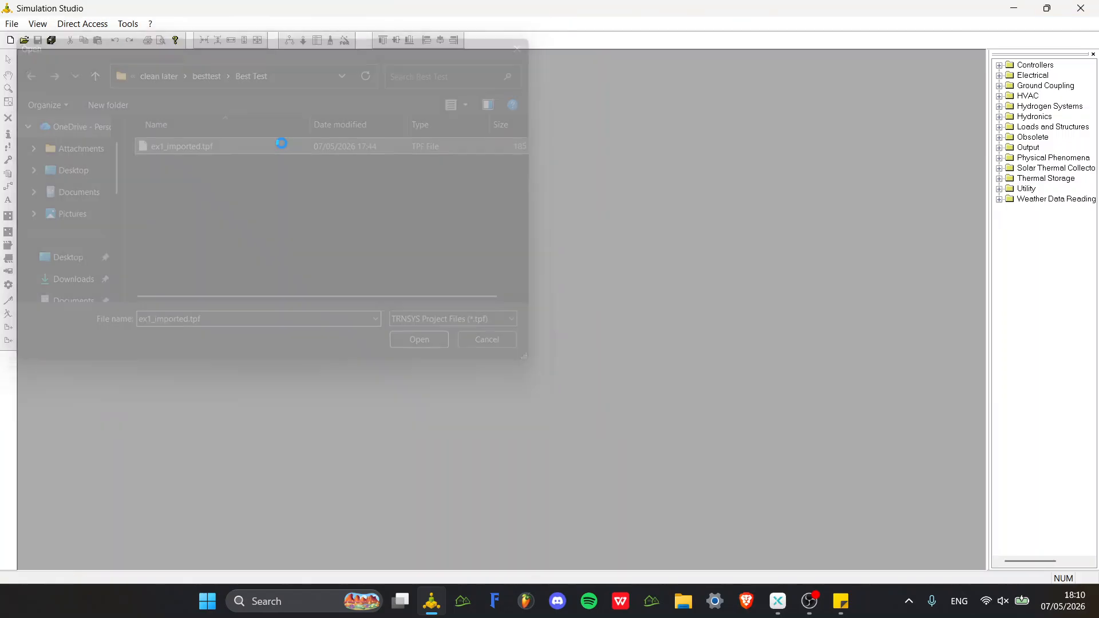
pyautogui.click(795, 81)
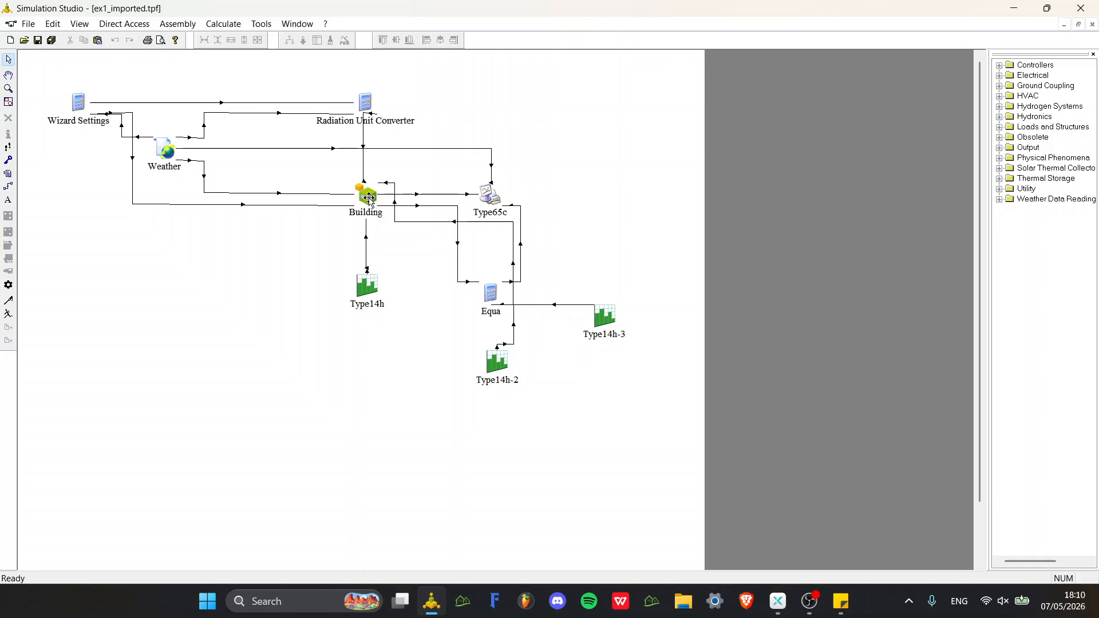
# Open the Building component of the project for editing in TRNBuild.
pyautogui.doubleClick(369, 199)
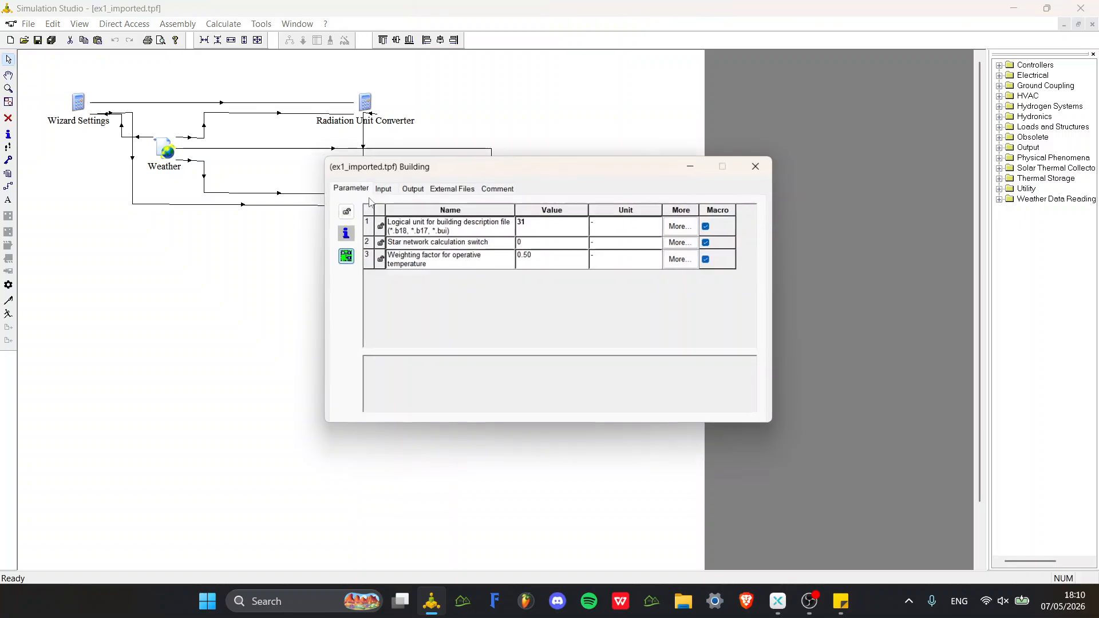
pyautogui.click(762, 164)
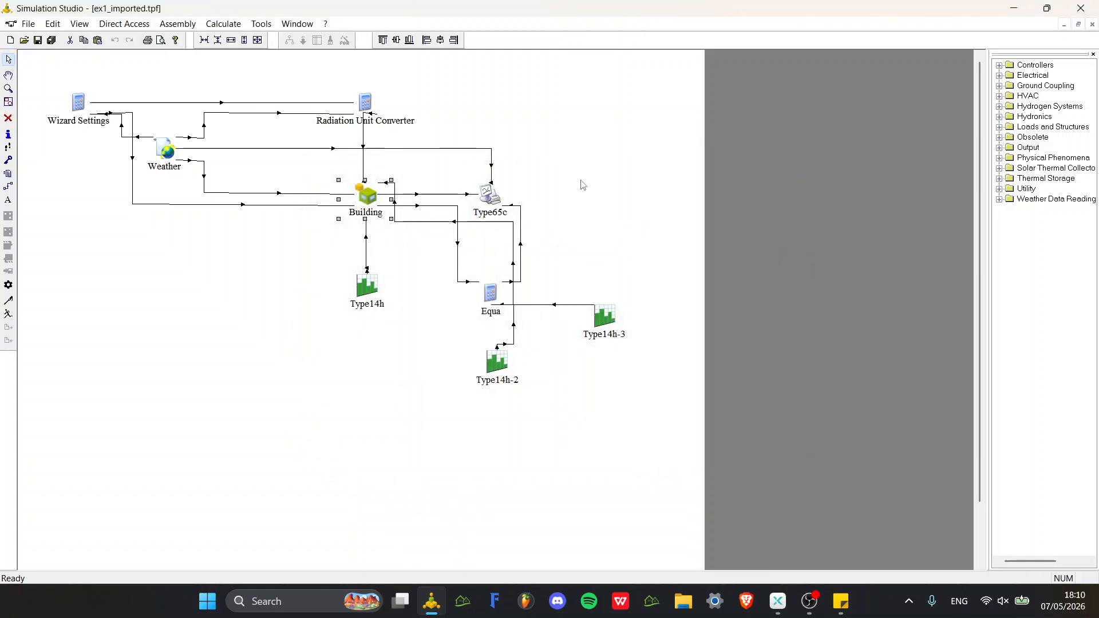
pyautogui.rightClick(368, 199)
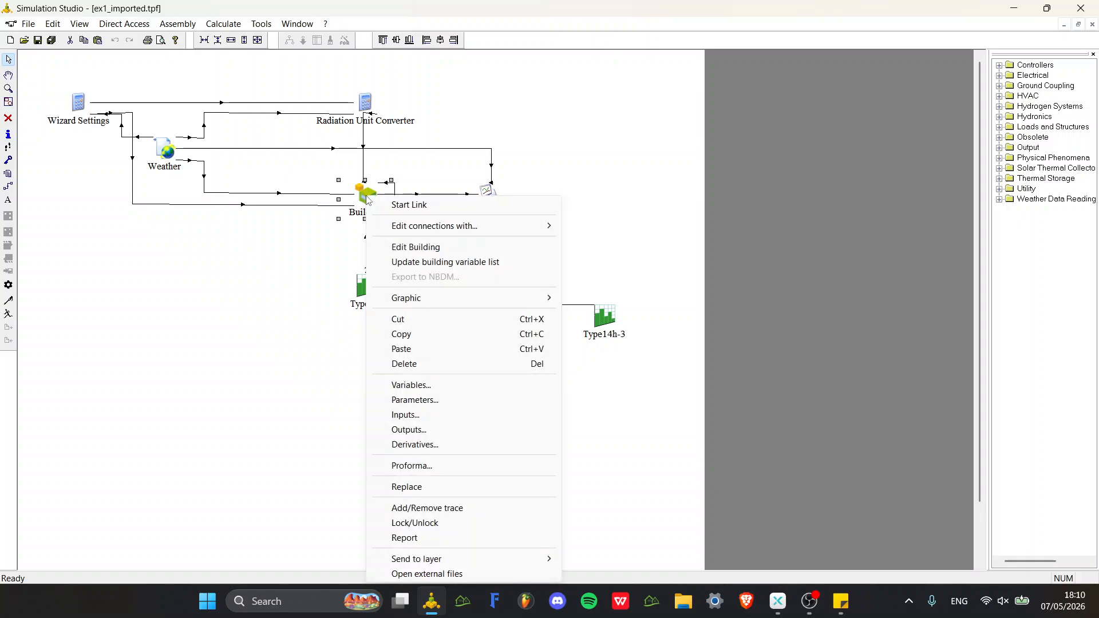
pyautogui.click(434, 248)
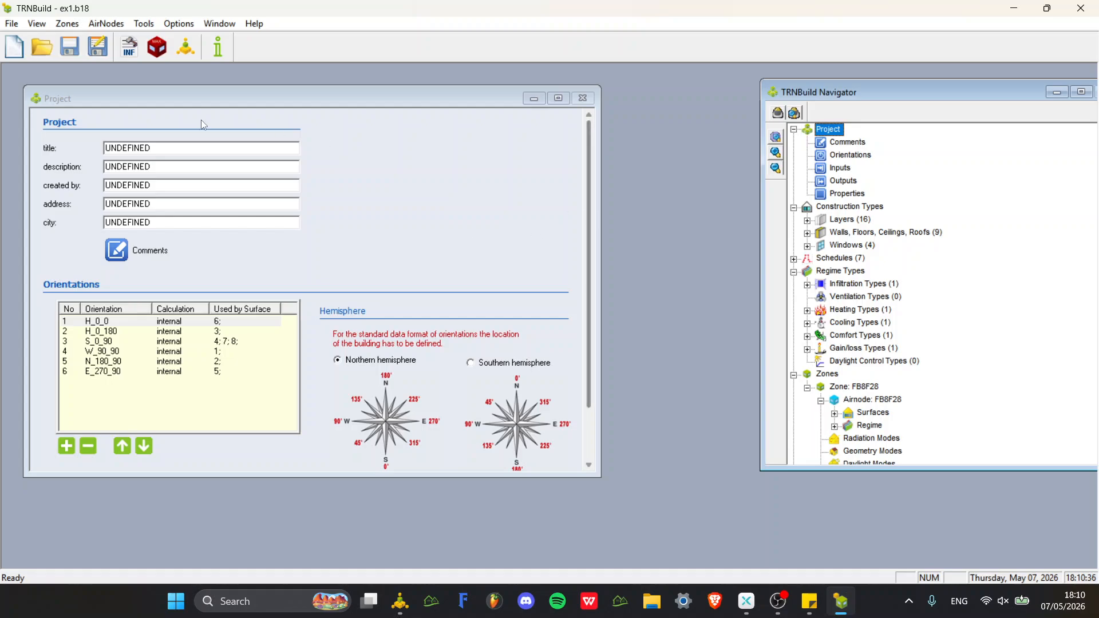
pyautogui.click(1021, 10)
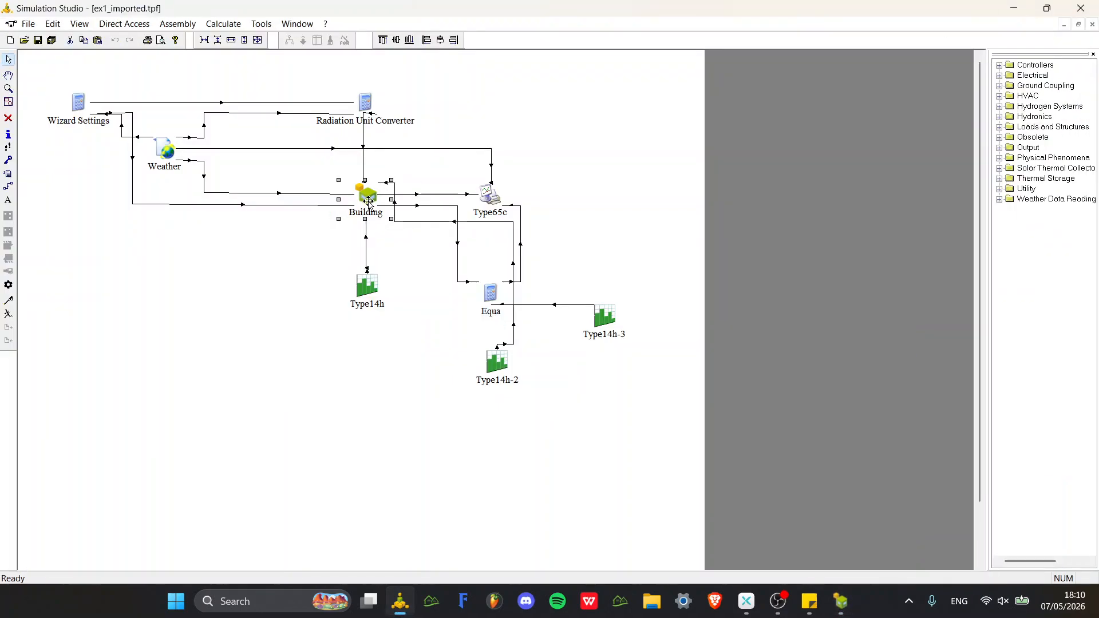
pyautogui.click(839, 604)
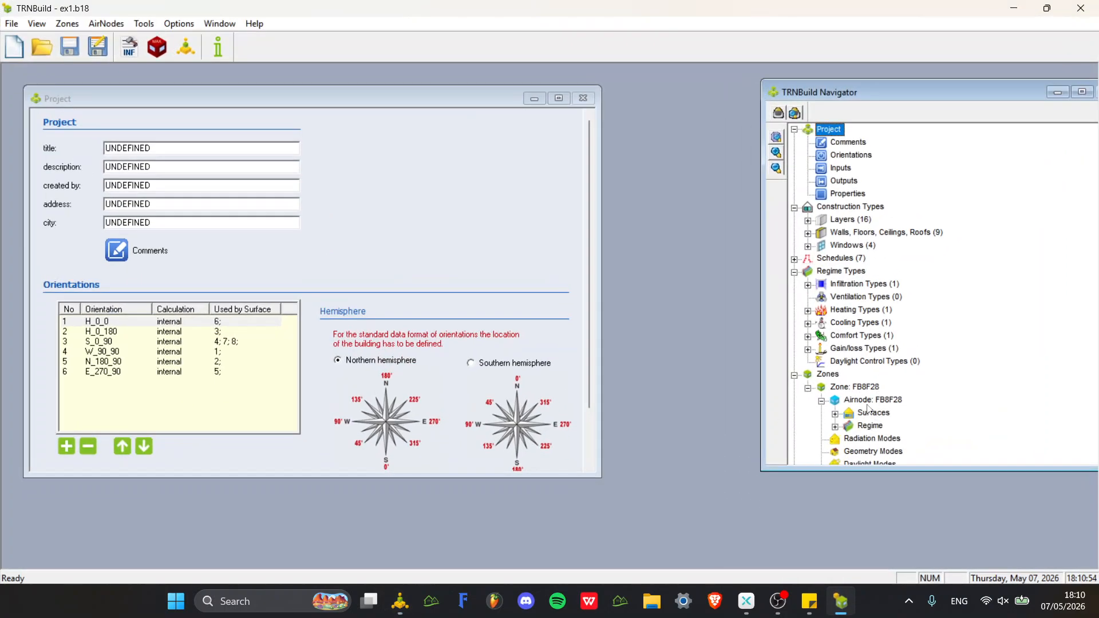
# Open airnode FB8F28 and select window 7 on the external wall with orientation S_0_90.
pyautogui.doubleClick(868, 402)
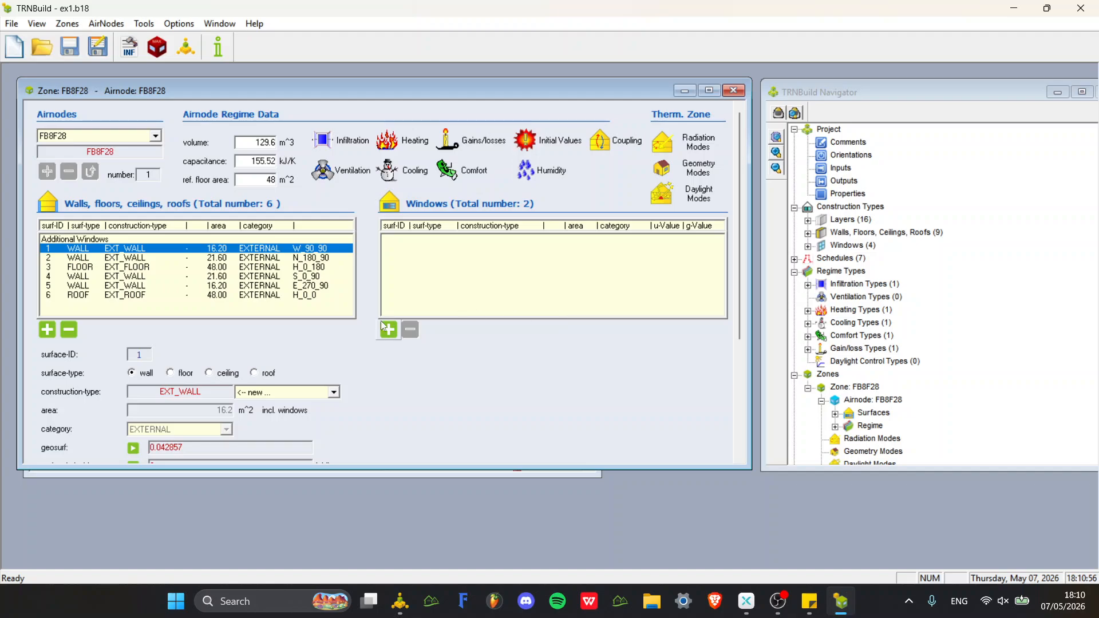
pyautogui.click(216, 278)
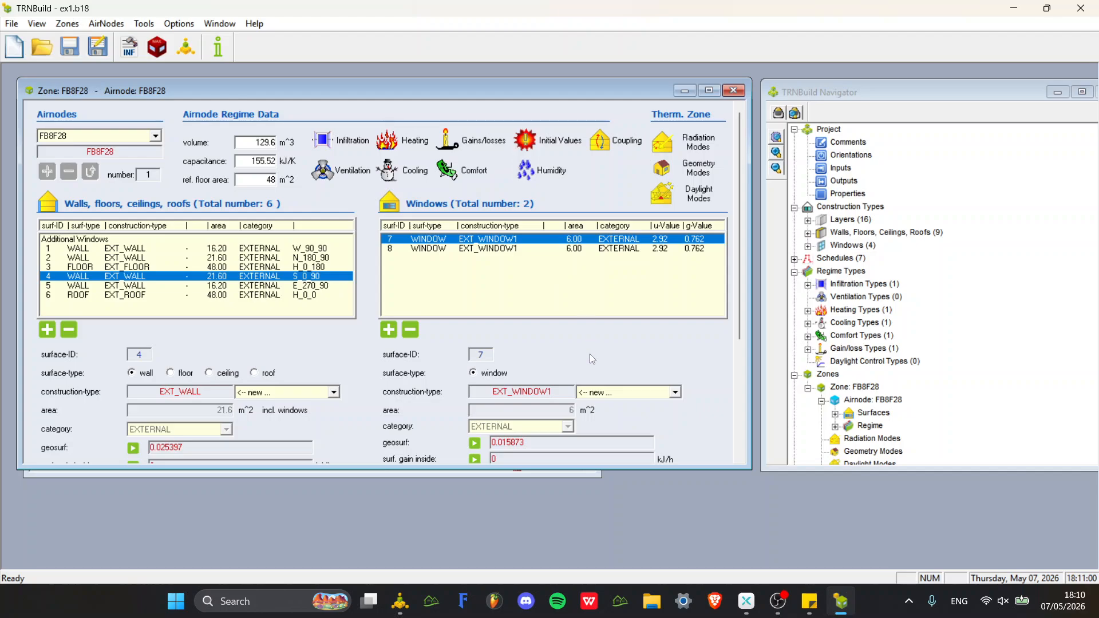
pyautogui.scroll(-2, 592, 359)
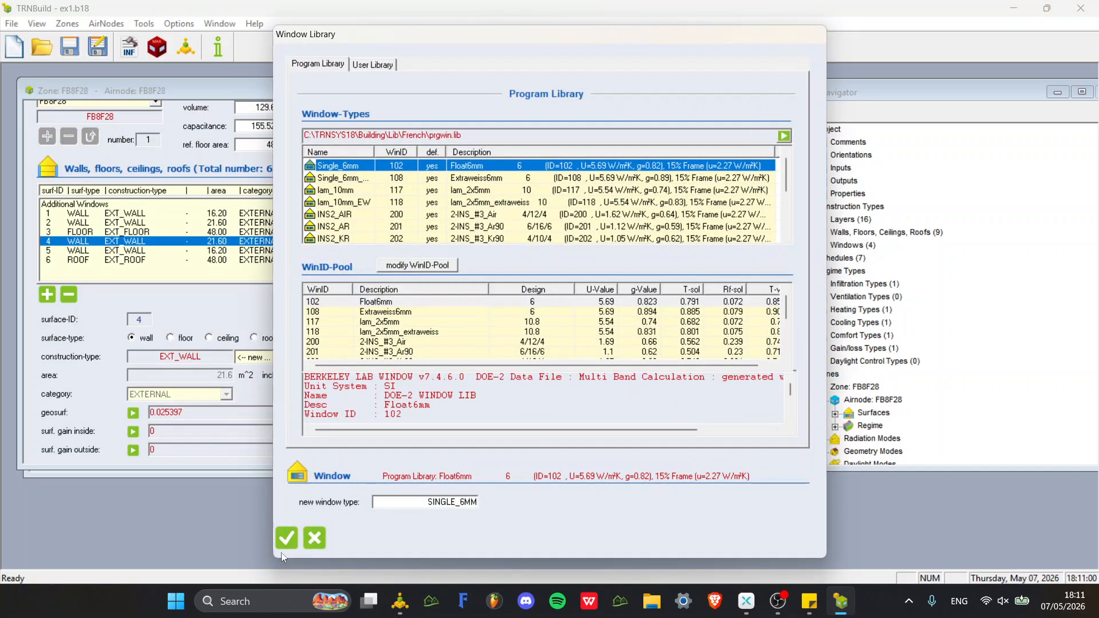
pyautogui.click(305, 537)
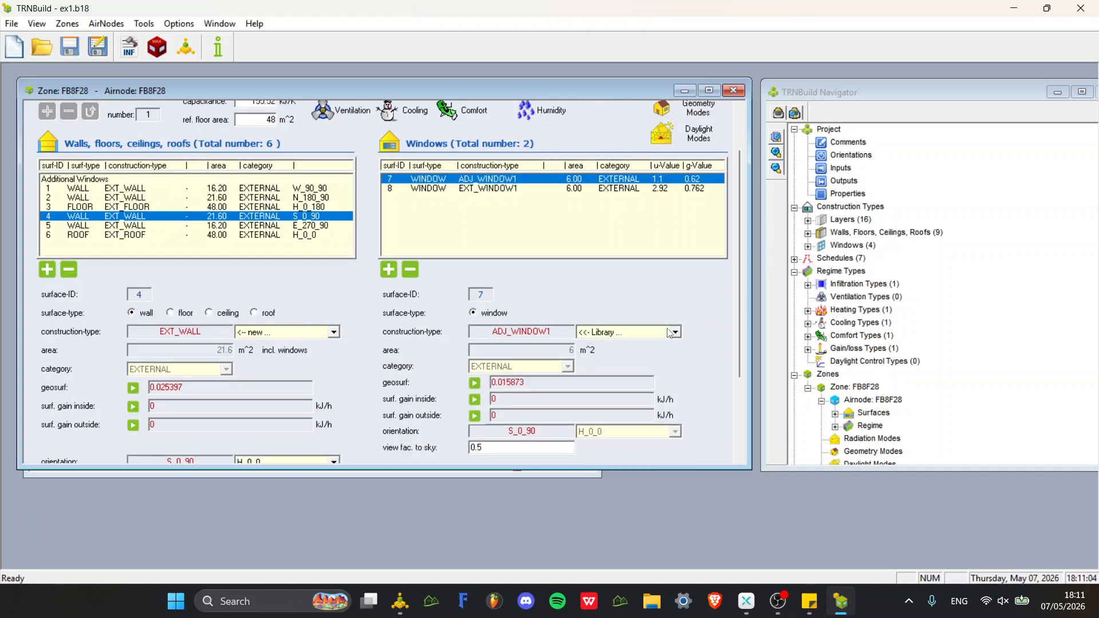
pyautogui.scroll(1, 670, 333)
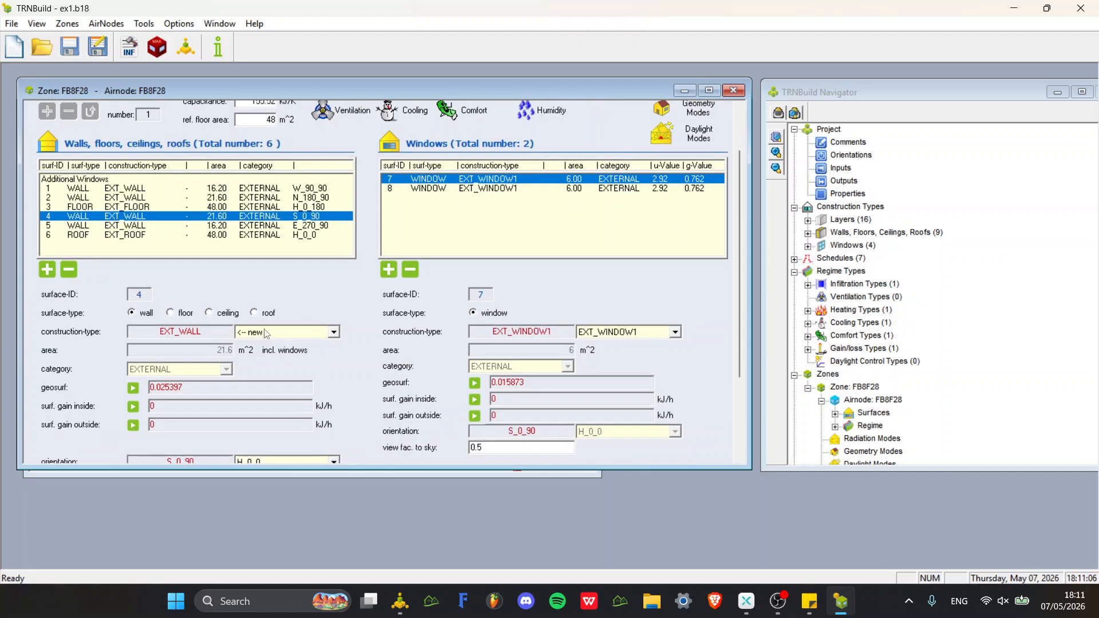
pyautogui.click(259, 222)
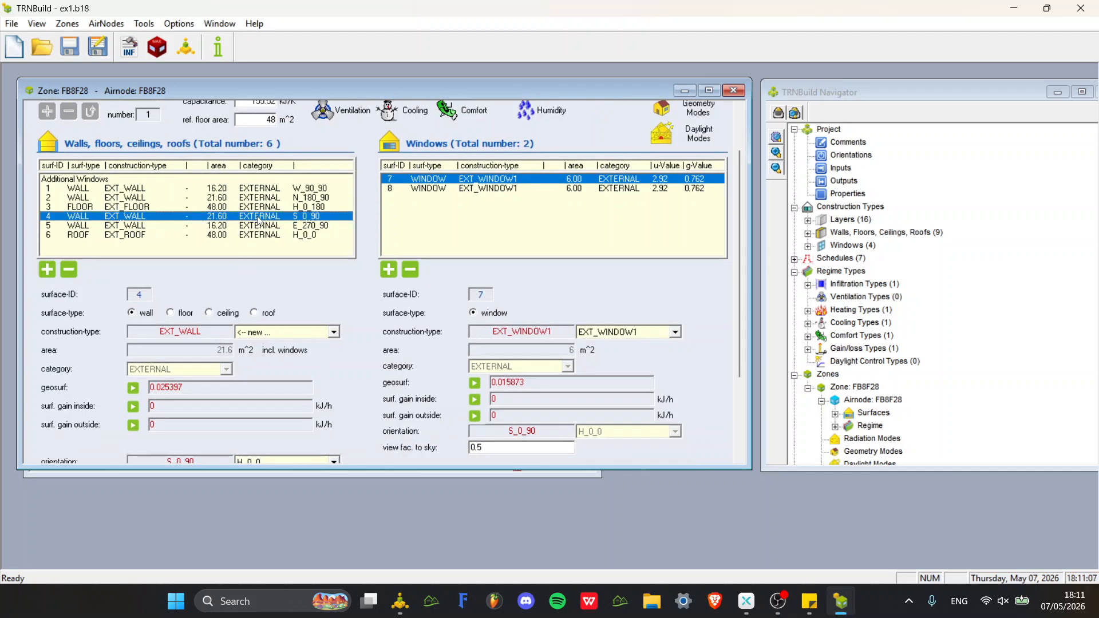
pyautogui.click(480, 181)
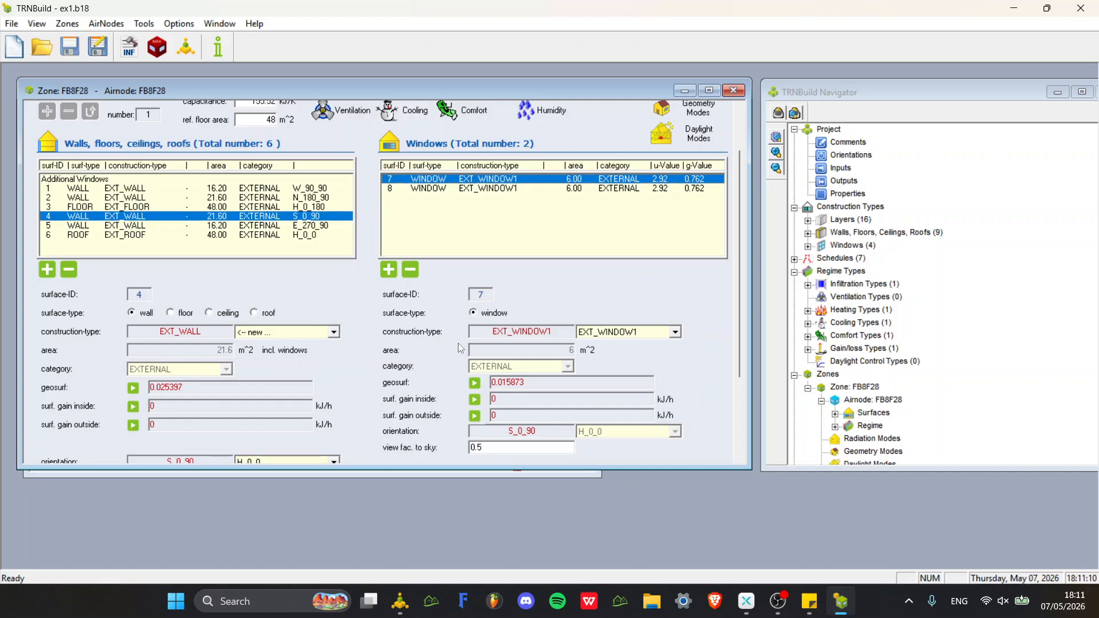
# Review the shading settings of window 7, and close ex1.b18 without saving its changes along with Simulation Studio.
pyautogui.moveTo(737, 208); pyautogui.dragTo(726, 289)
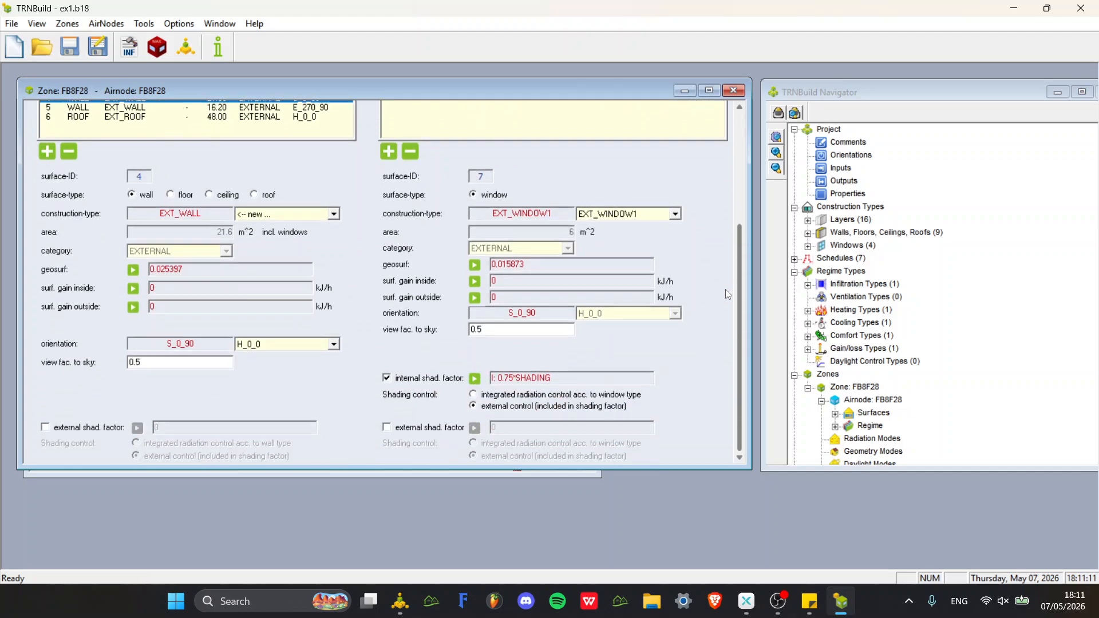
pyautogui.click(738, 195)
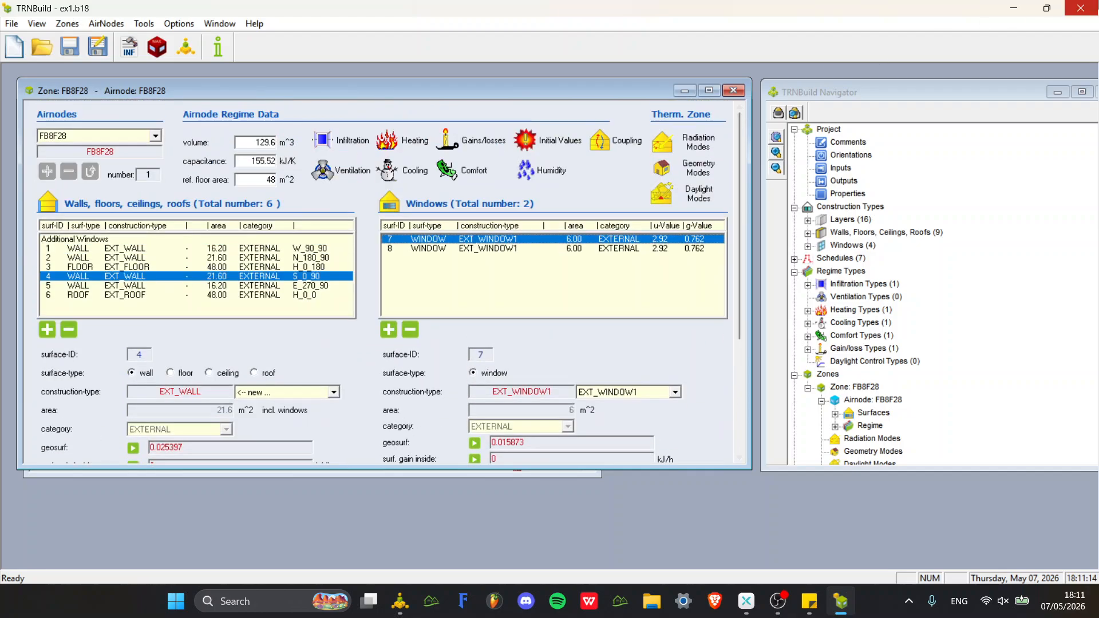
pyautogui.click(1081, 8)
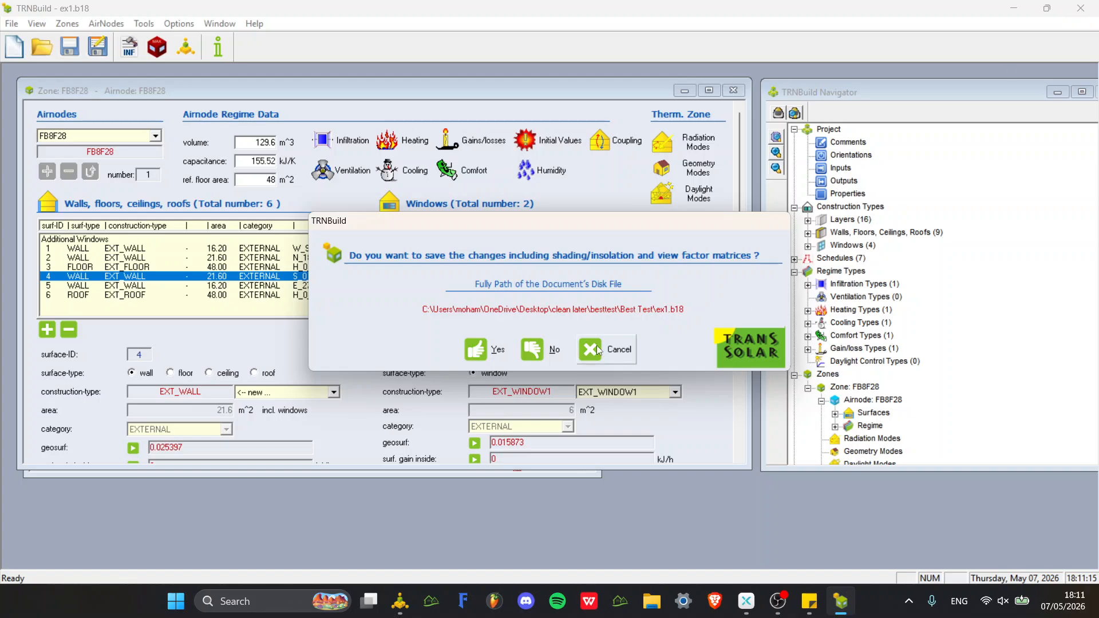
pyautogui.click(532, 349)
pyautogui.click(1080, 8)
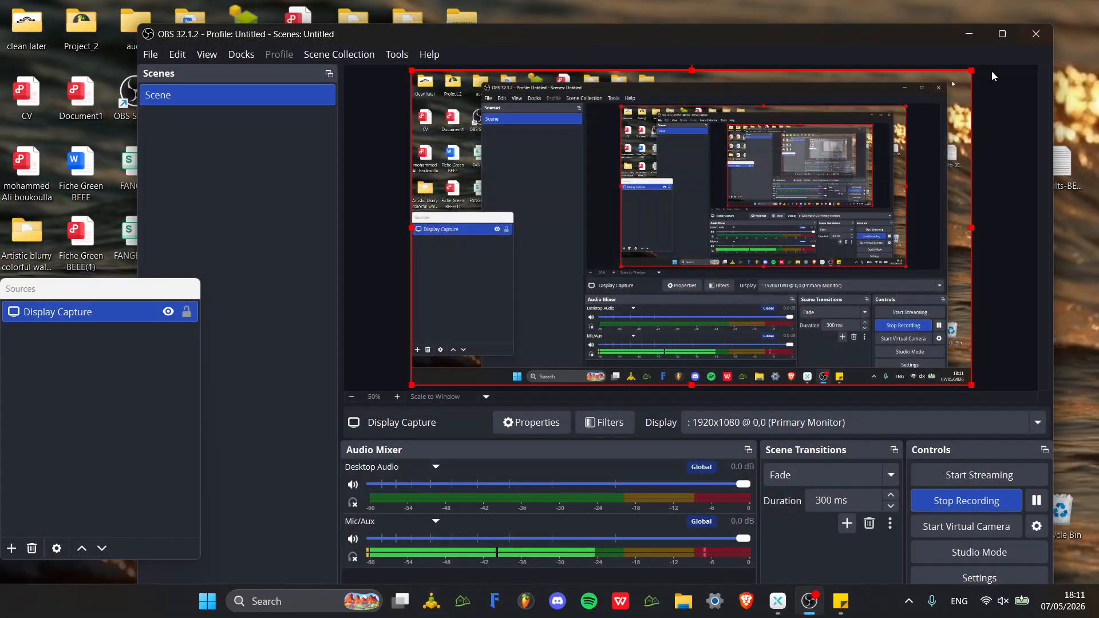
pyautogui.click(1002, 33)
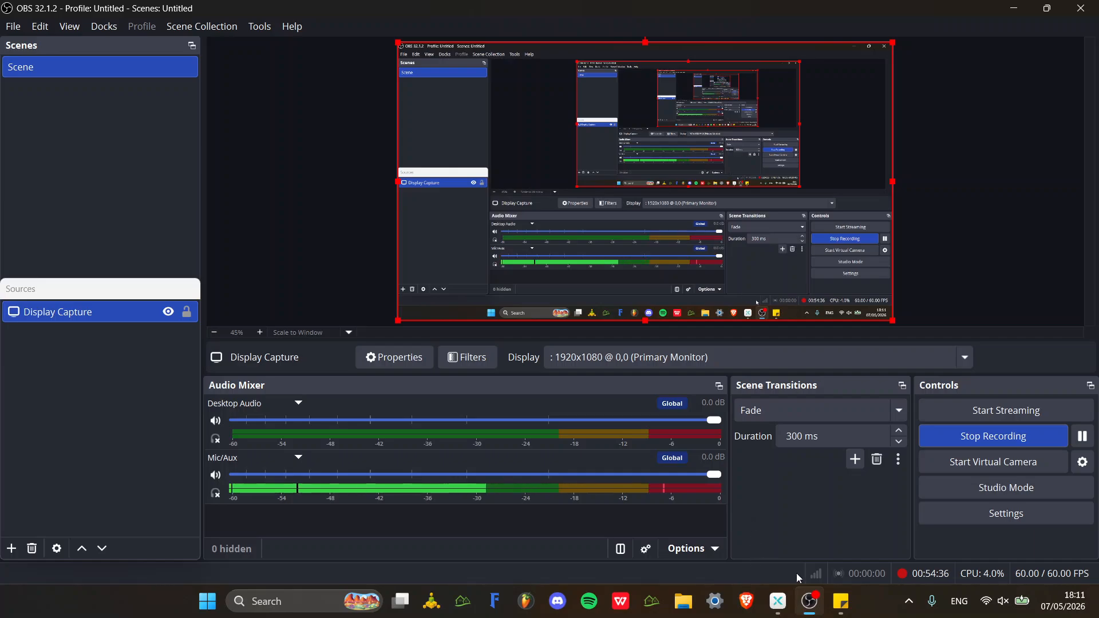
pyautogui.click(781, 600)
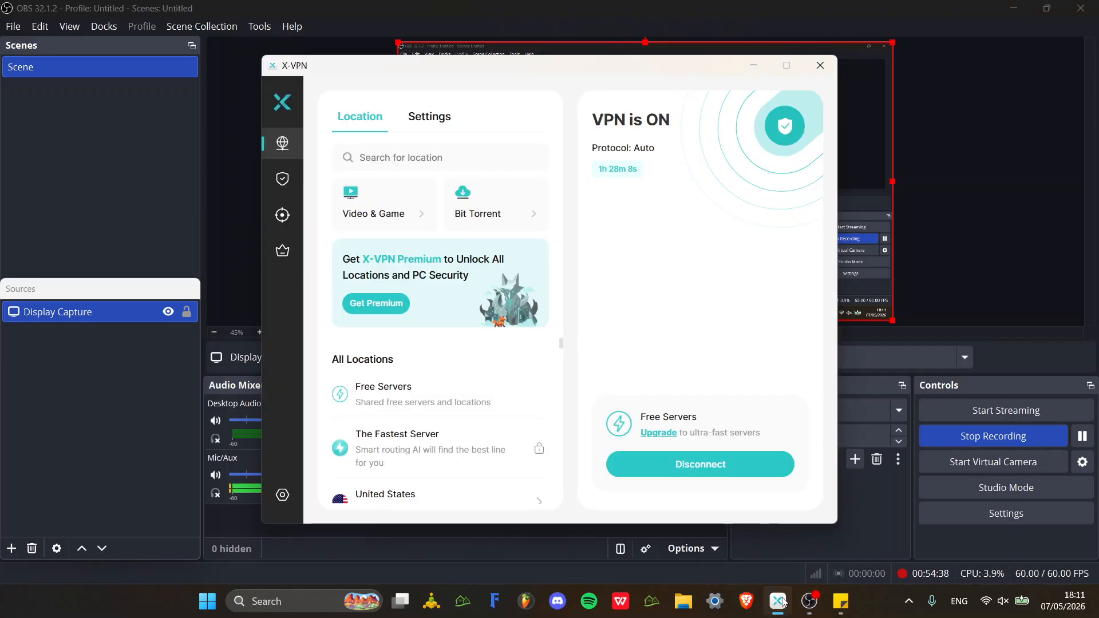